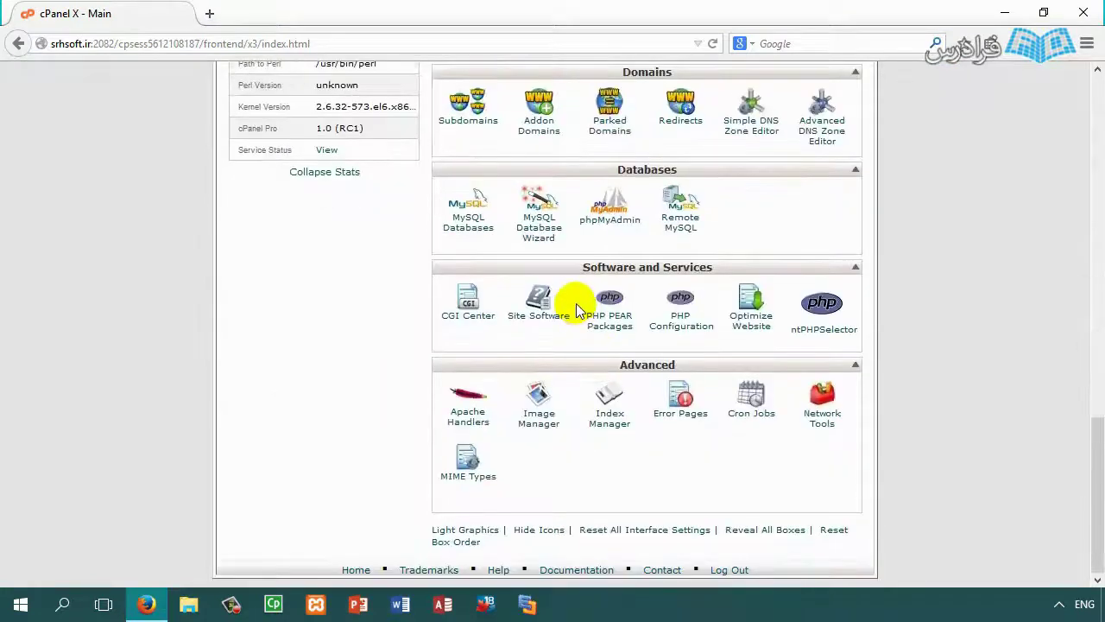
Step: Review the account's main domain, home directory, last login IP and disk usage figures
scroll(525, 380, up, 10)
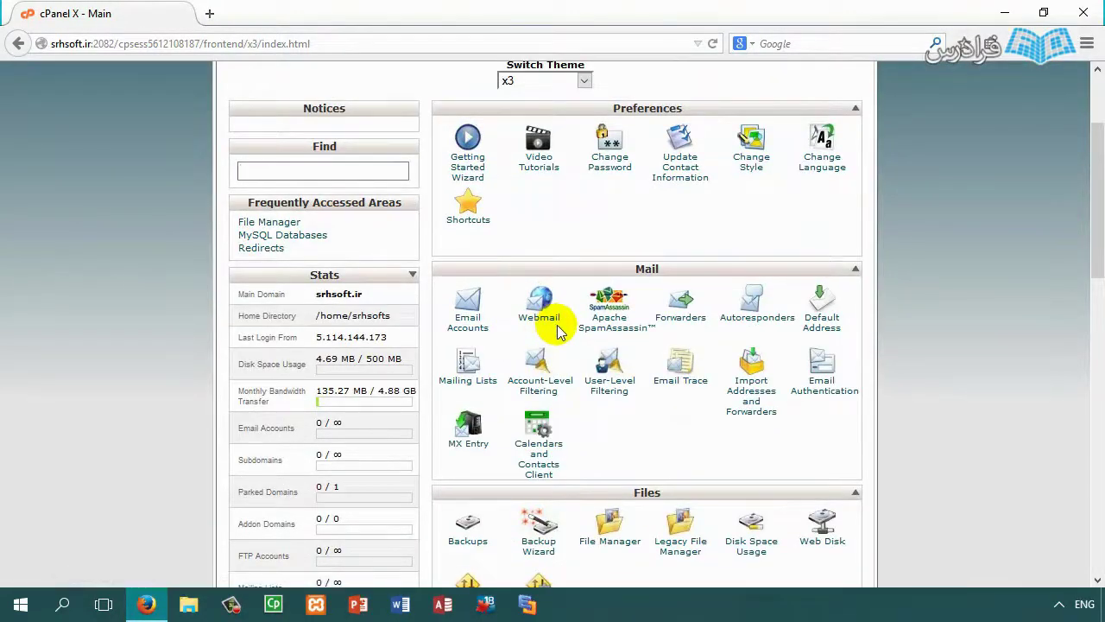
scroll(530, 216, up, 3)
scroll(328, 236, down, 7)
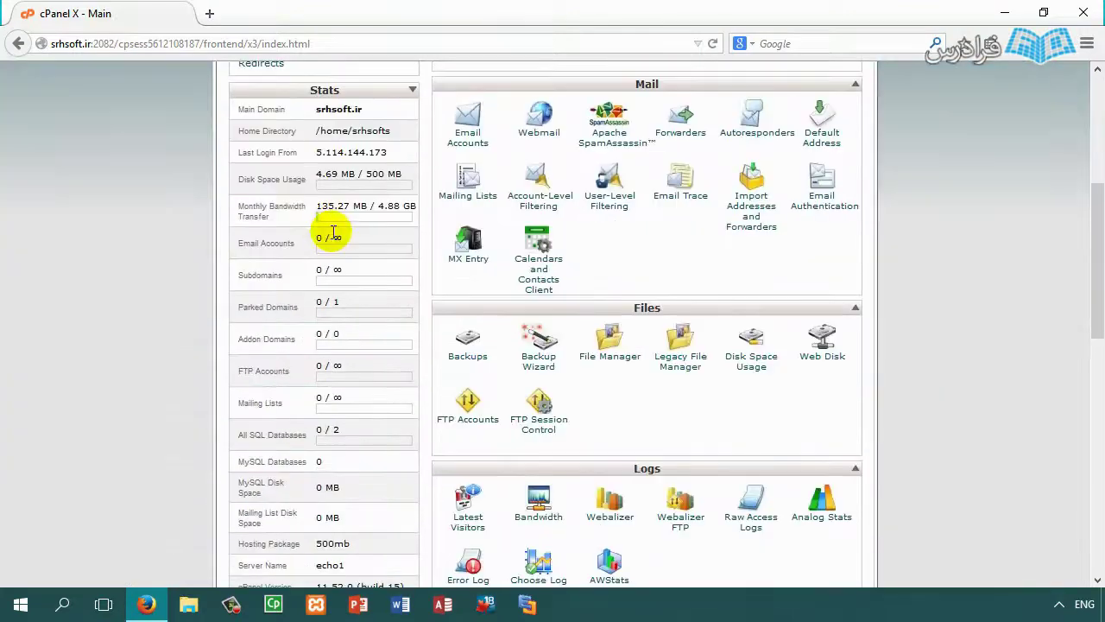
scroll(291, 268, down, 3)
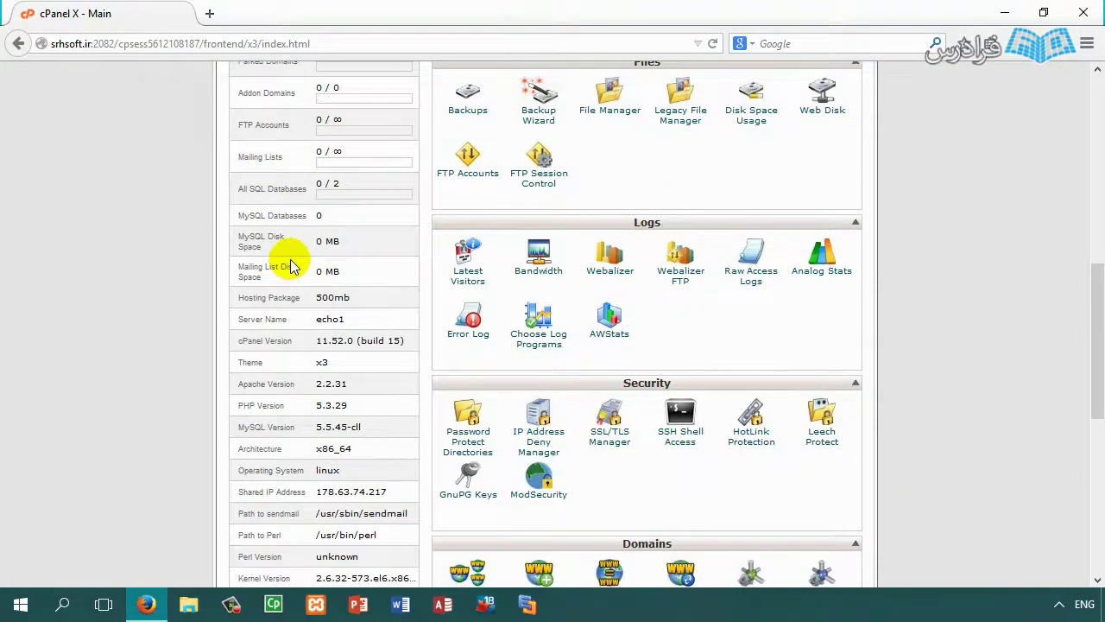
scroll(290, 269, up, 5)
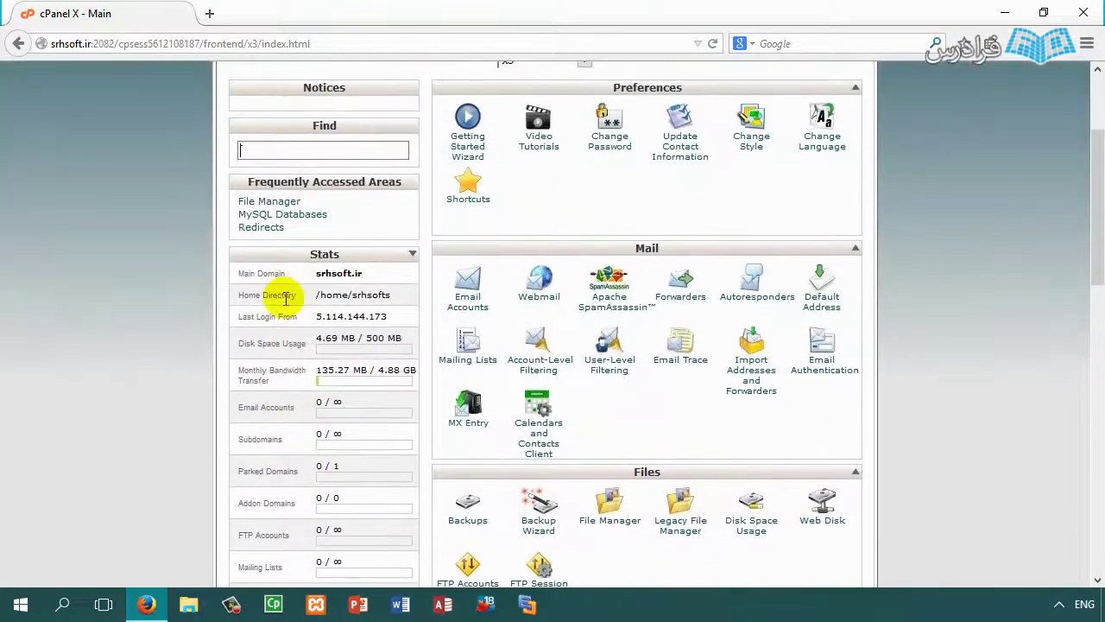
drag(370, 274, 304, 273)
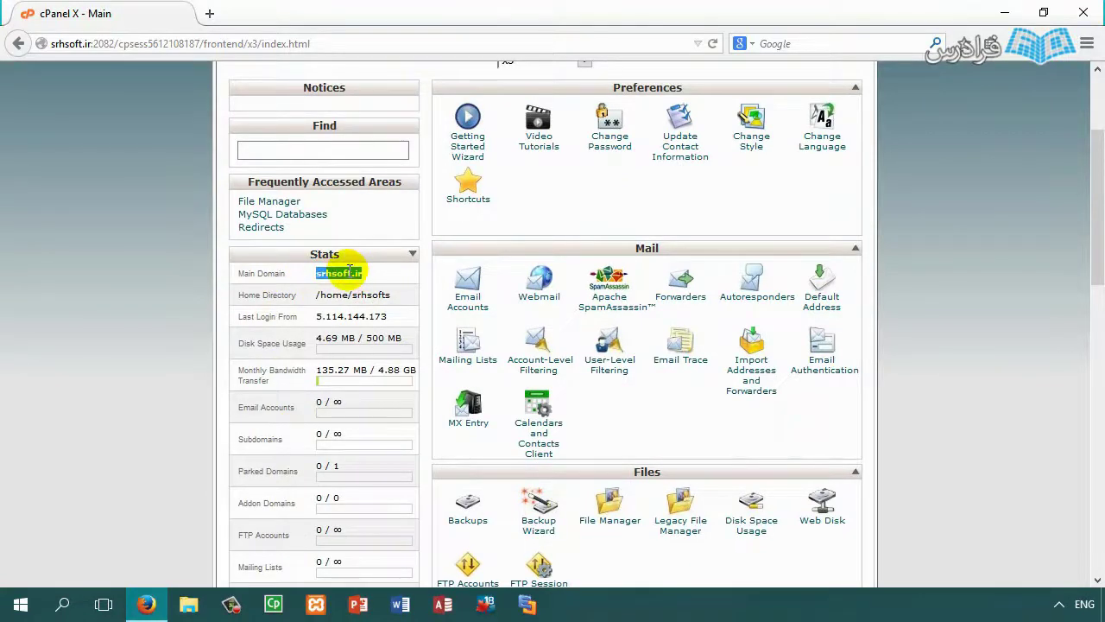
drag(396, 296, 321, 299)
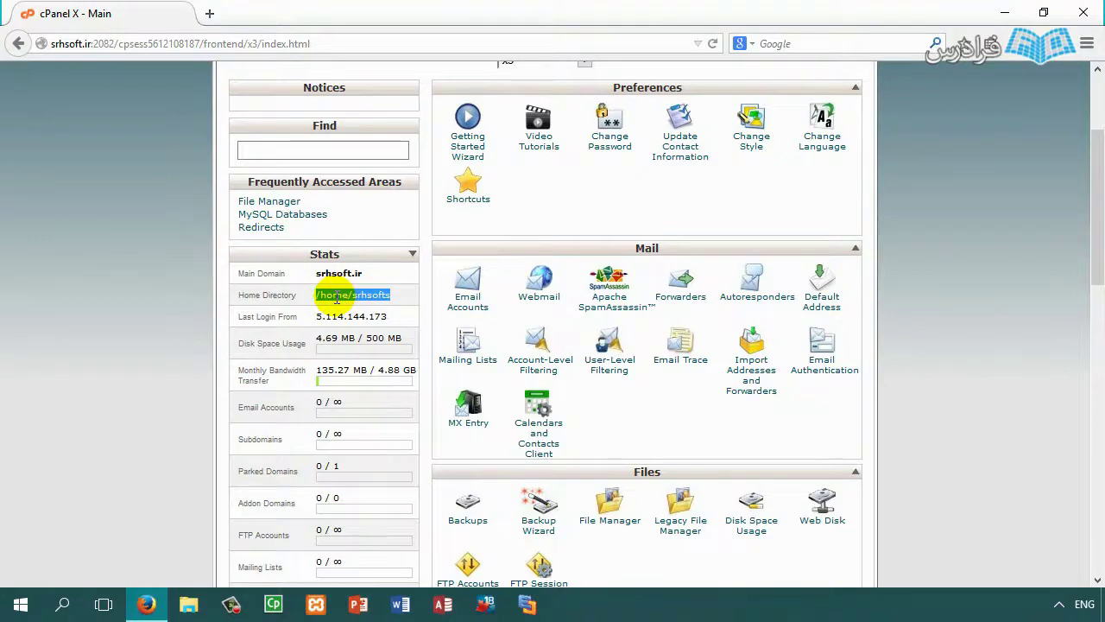
drag(291, 311, 398, 310)
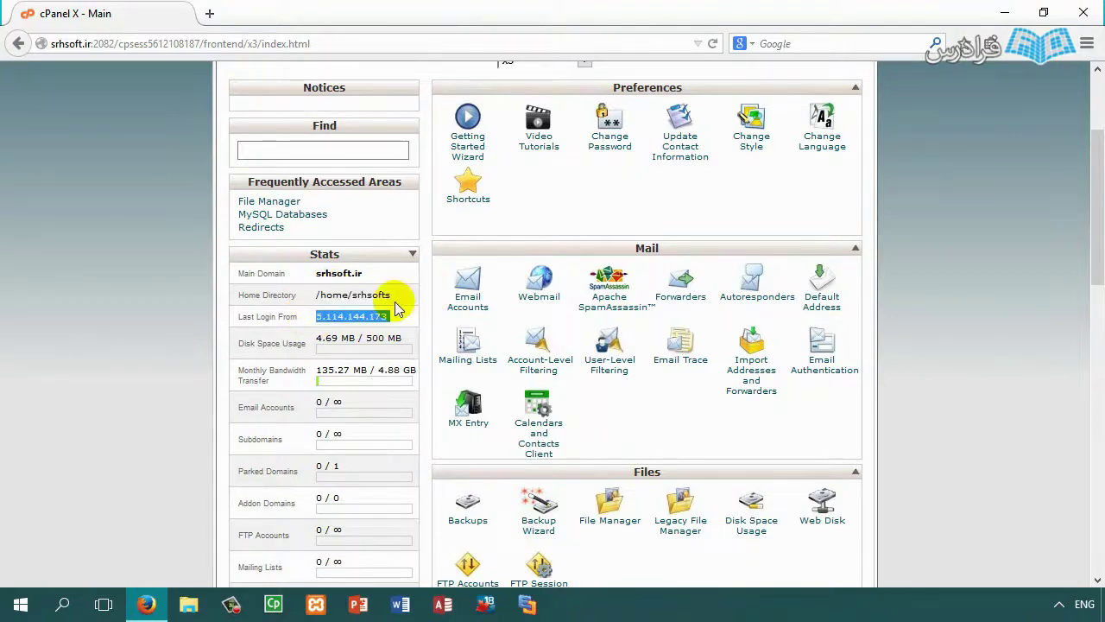
drag(292, 338, 364, 367)
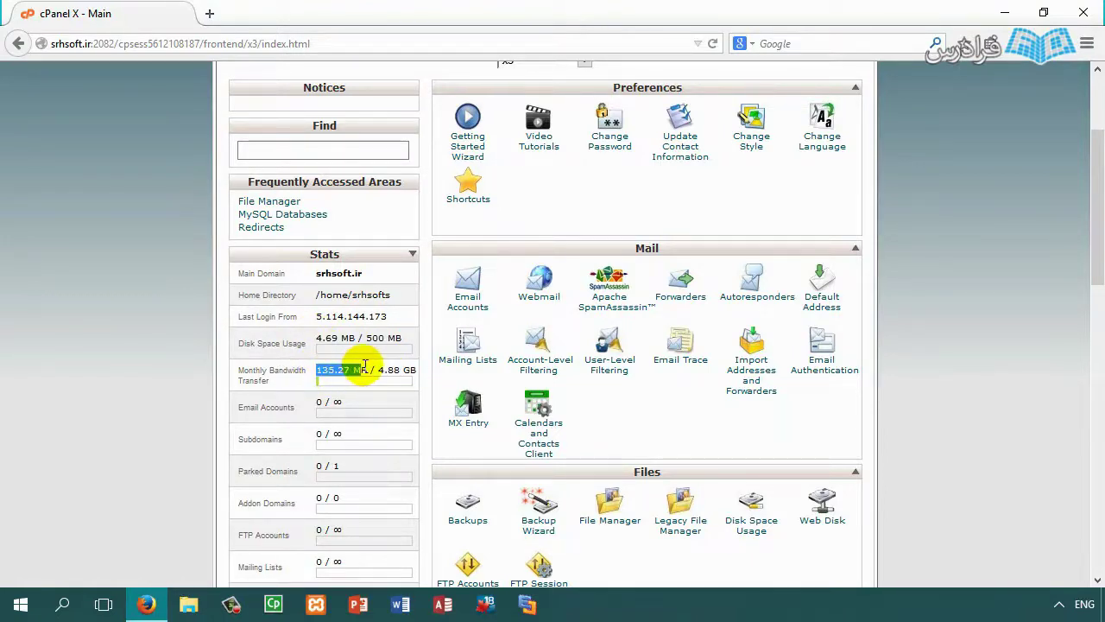
scroll(357, 363, down, 2)
drag(342, 319, 314, 317)
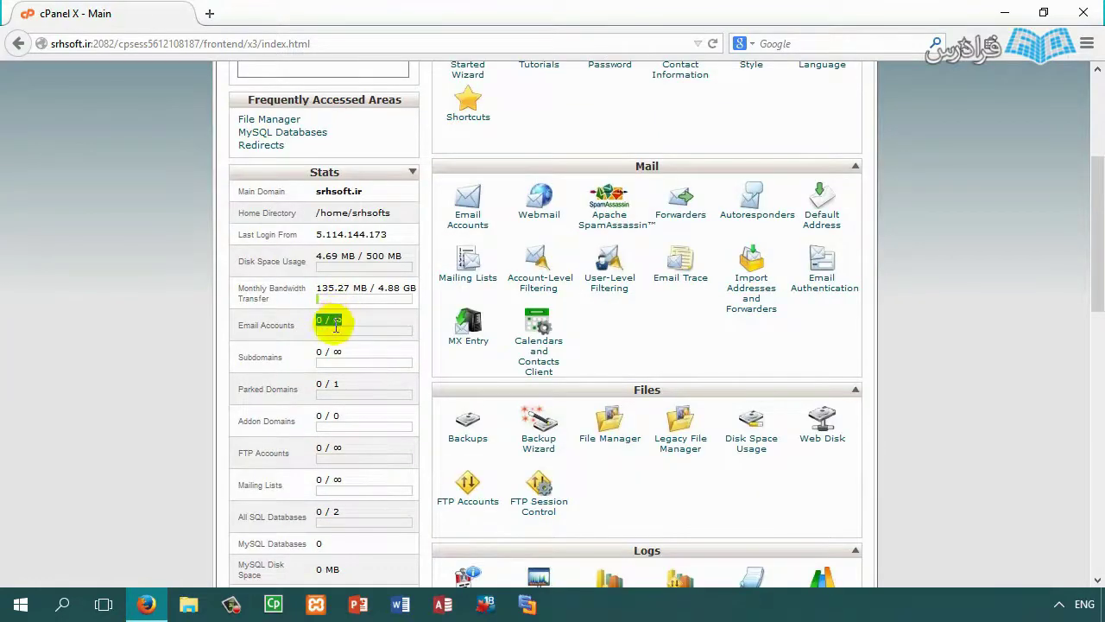
scroll(302, 298, down, 3)
click(289, 287)
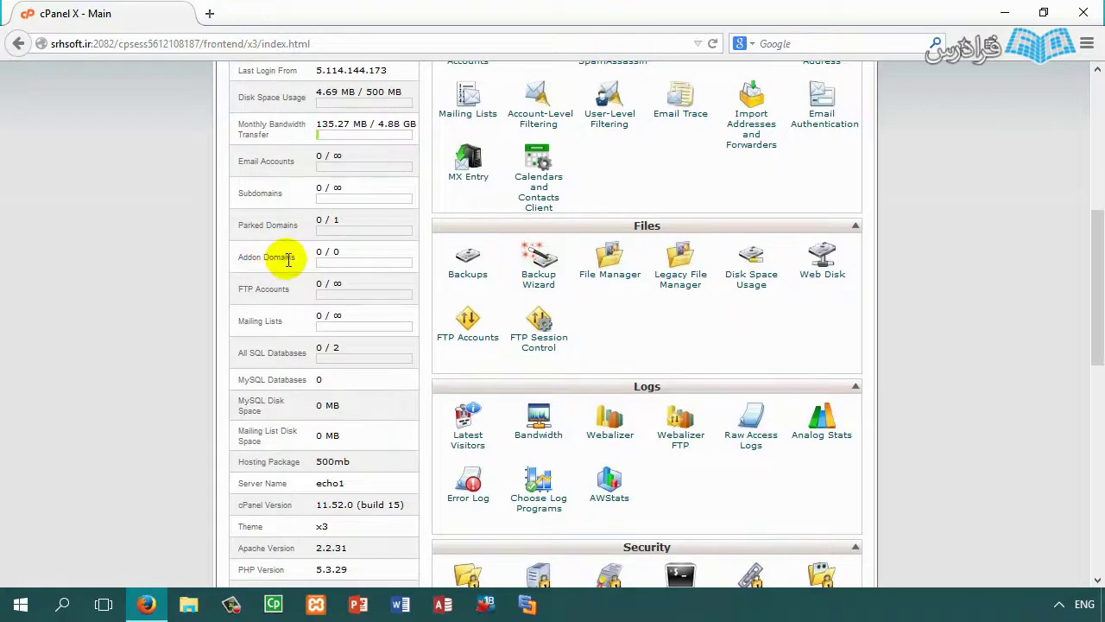
Step: Scroll through the tool groups down to Databases and Advanced, then open a new blank browser tab
scroll(268, 259, down, 5)
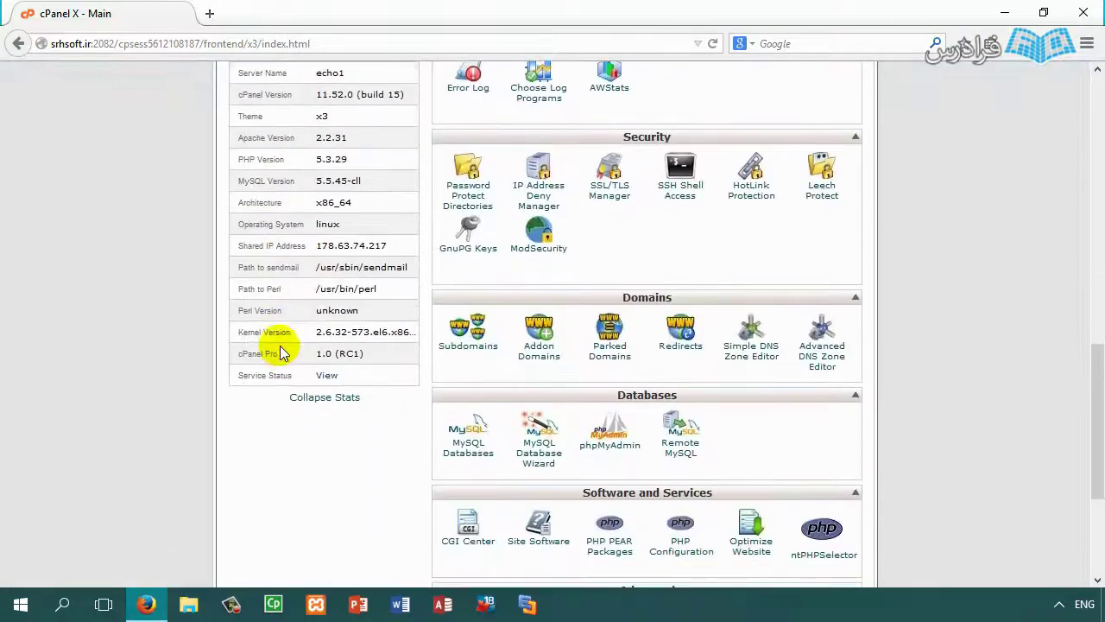
scroll(302, 345, up, 5)
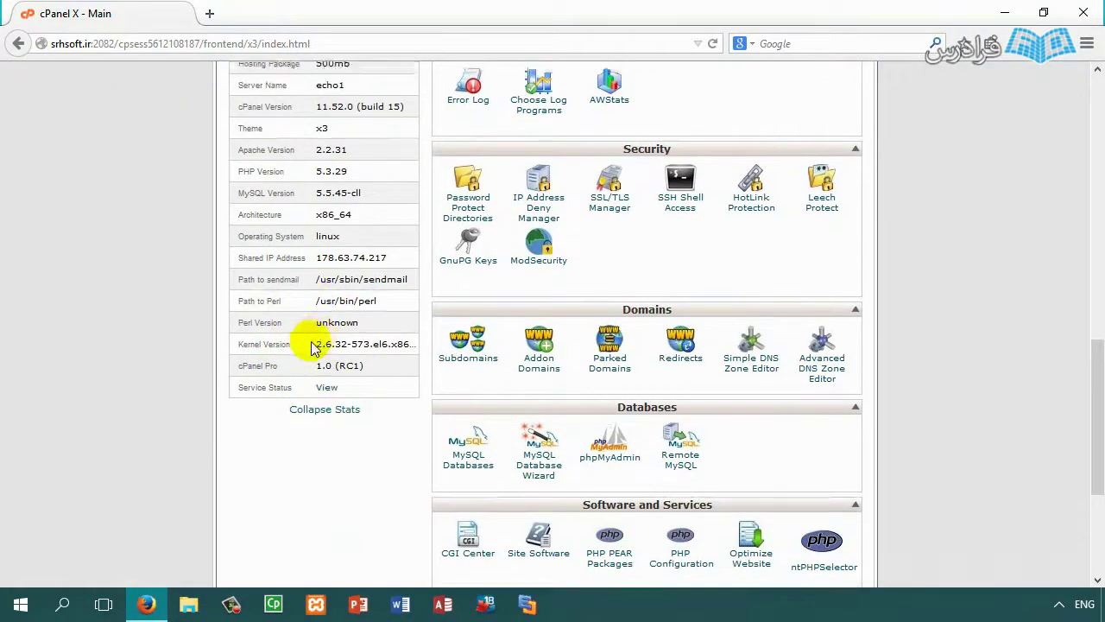
scroll(273, 406, down, 3)
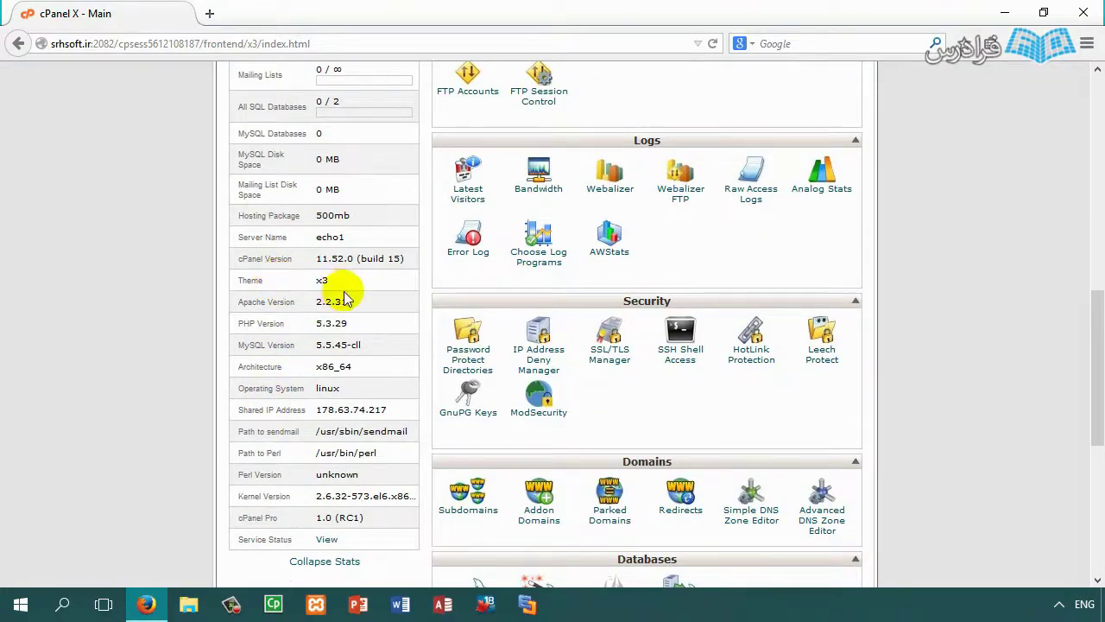
scroll(360, 366, up, 7)
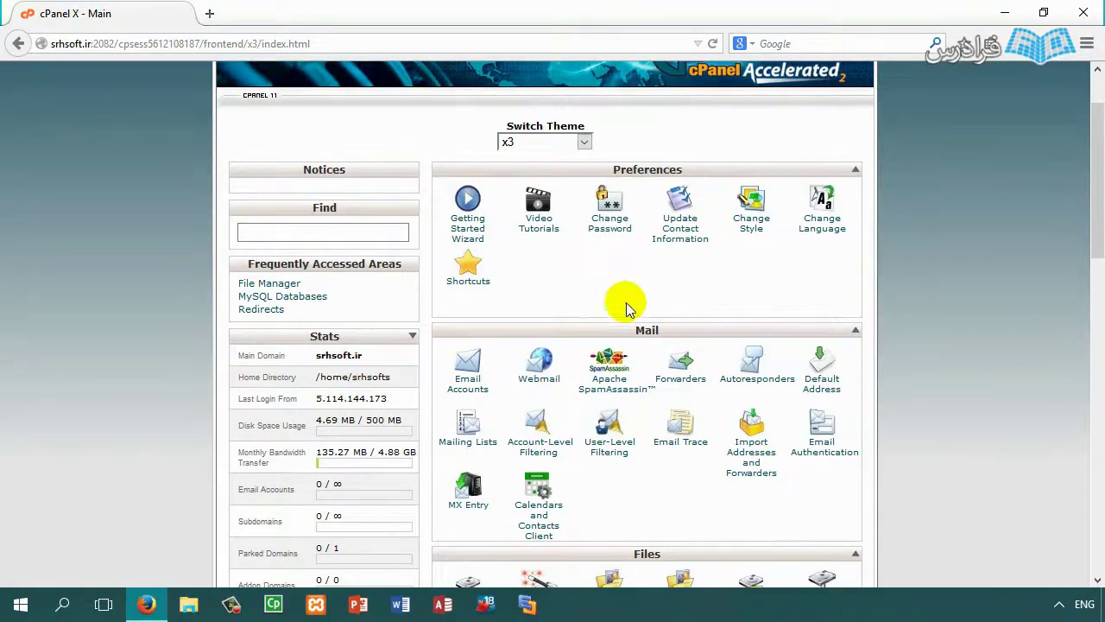
scroll(653, 302, down, 1)
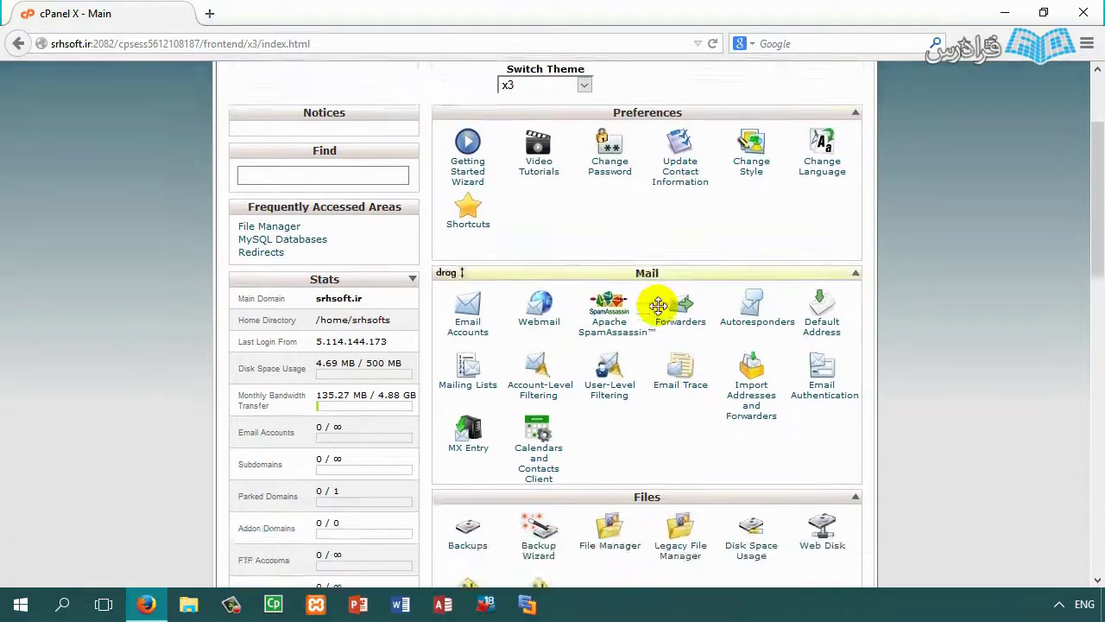
scroll(653, 307, down, 10)
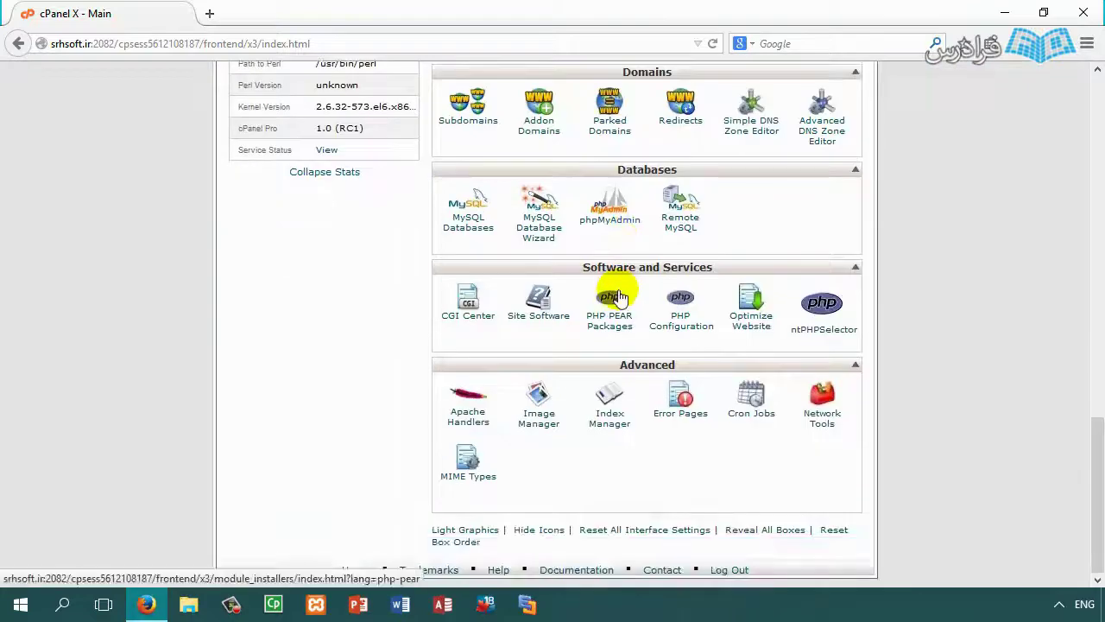
scroll(613, 297, up, 11)
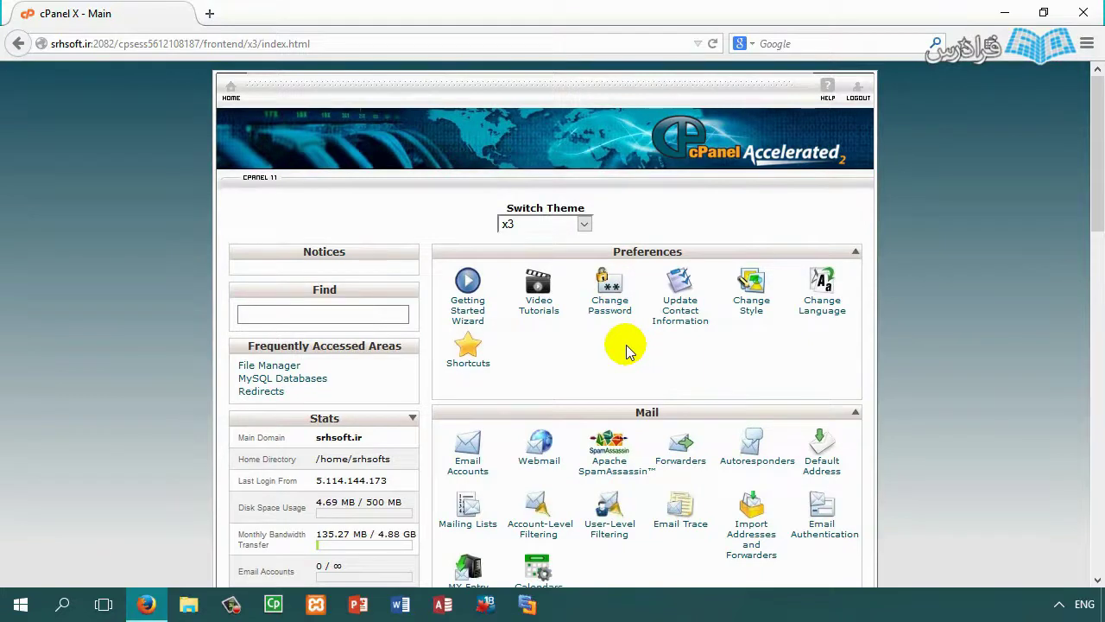
scroll(624, 343, down, 1)
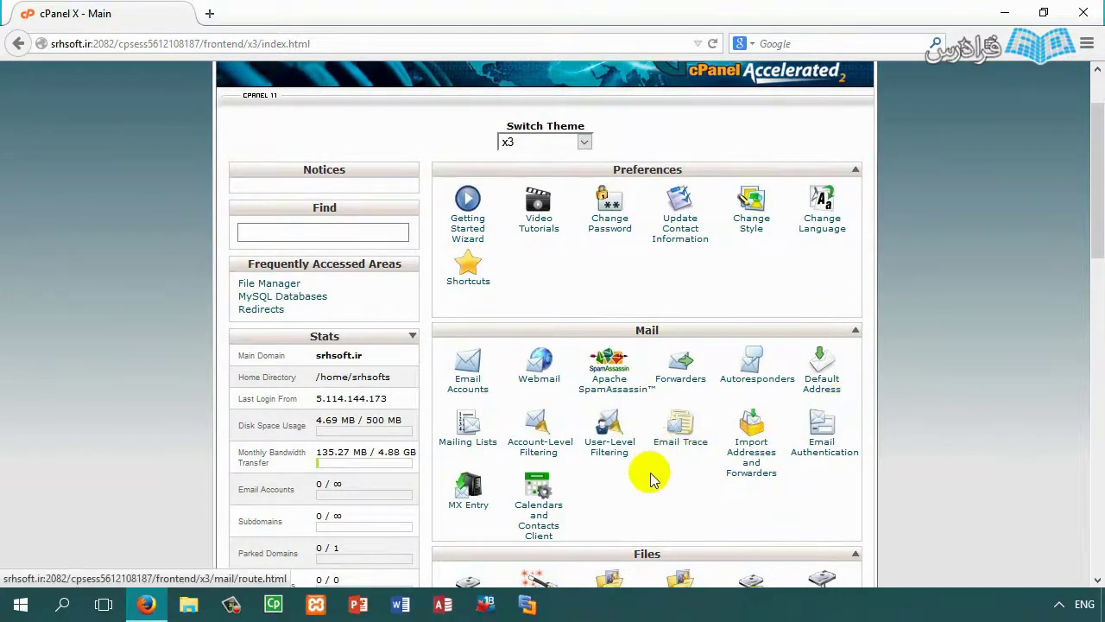
scroll(615, 419, down, 3)
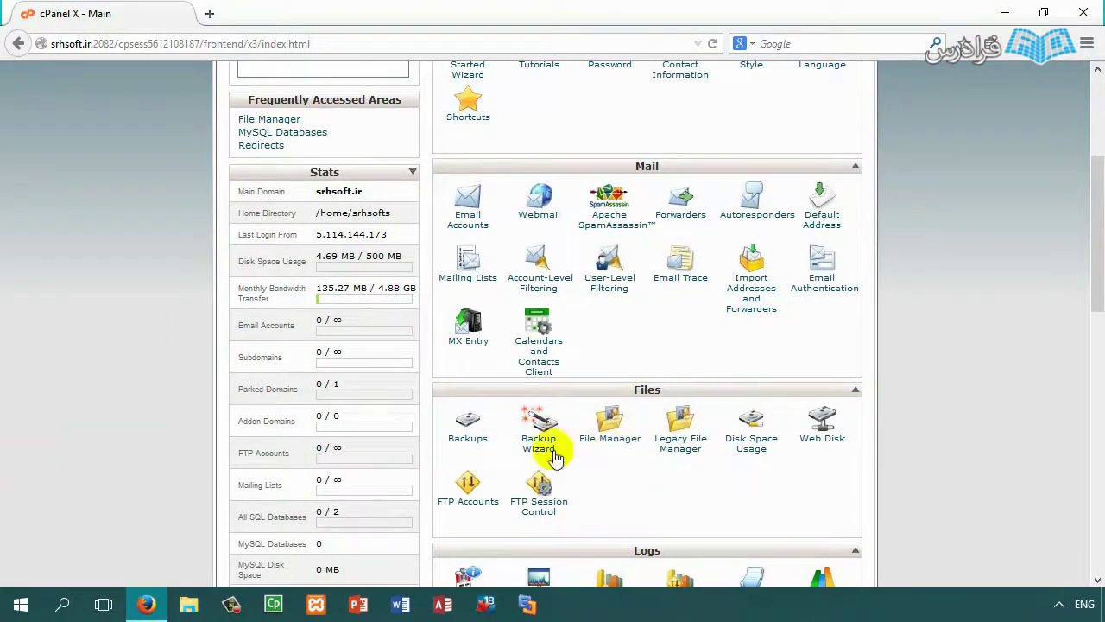
scroll(583, 431, down, 2)
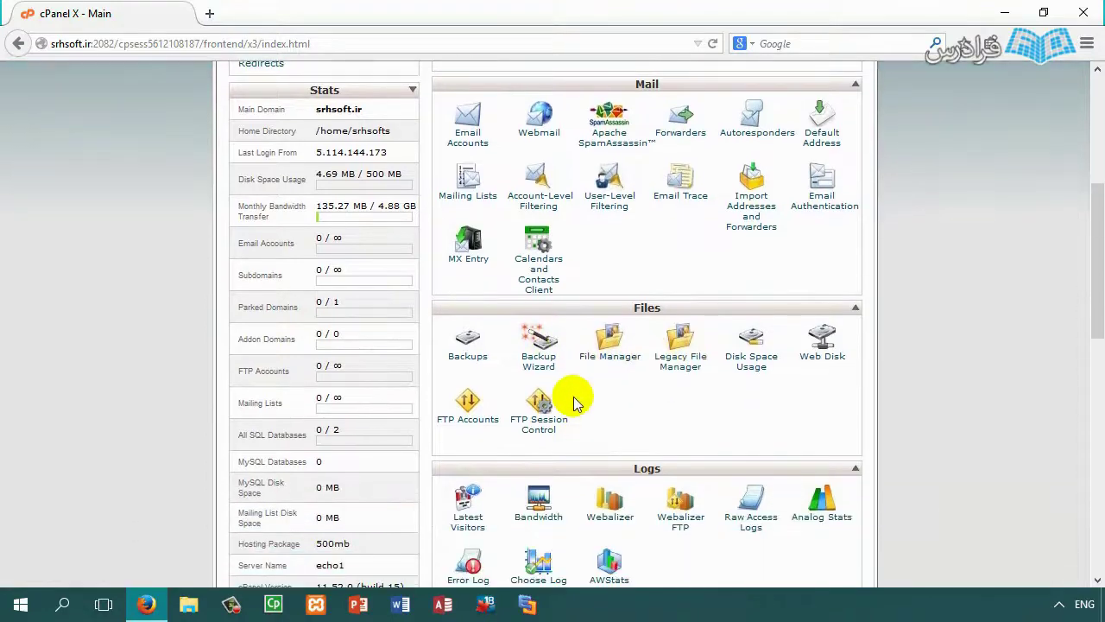
scroll(604, 380, down, 2)
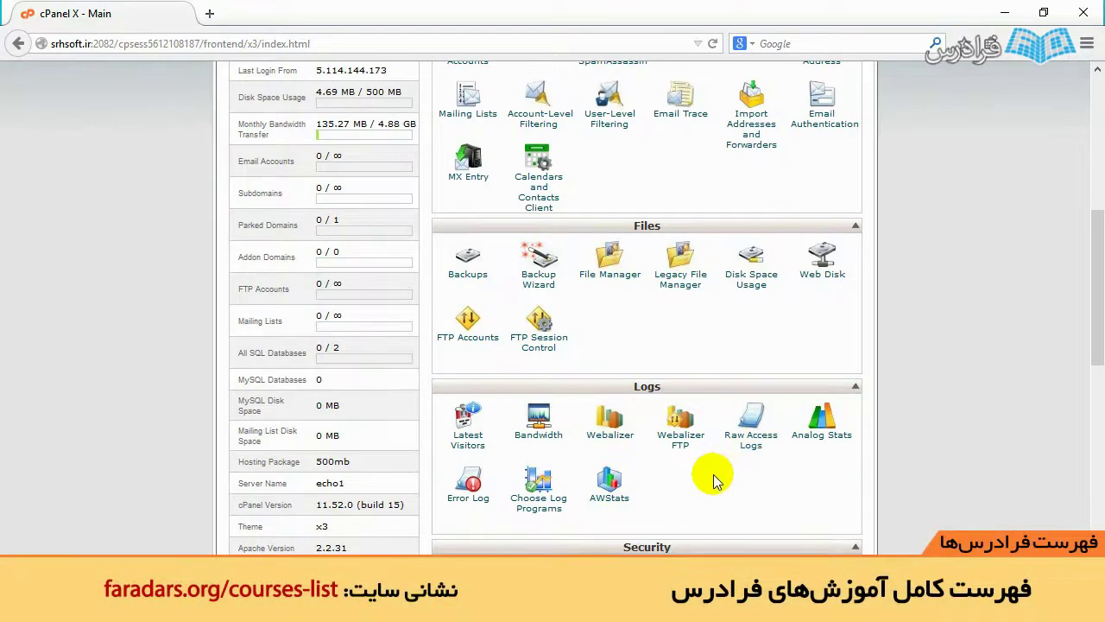
scroll(699, 461, down, 3)
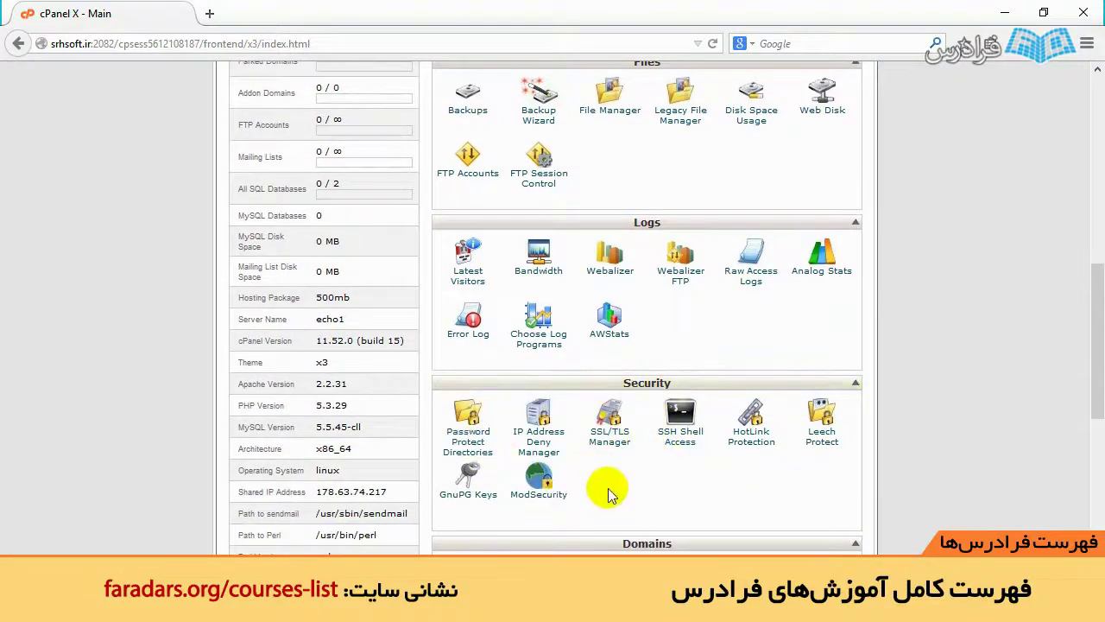
scroll(605, 476, down, 3)
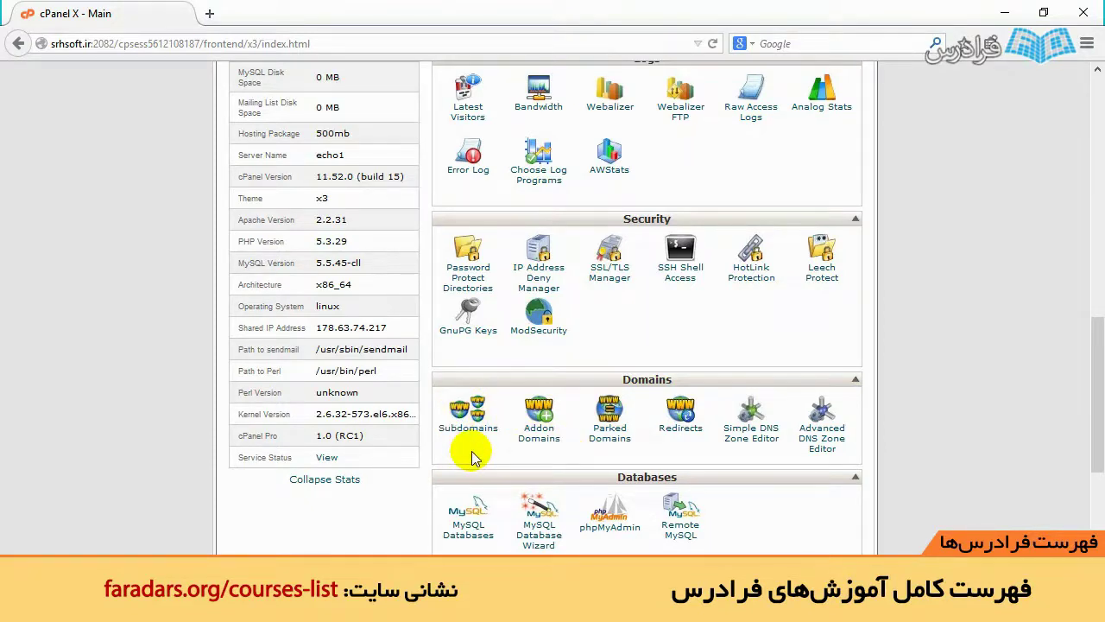
scroll(472, 457, down, 3)
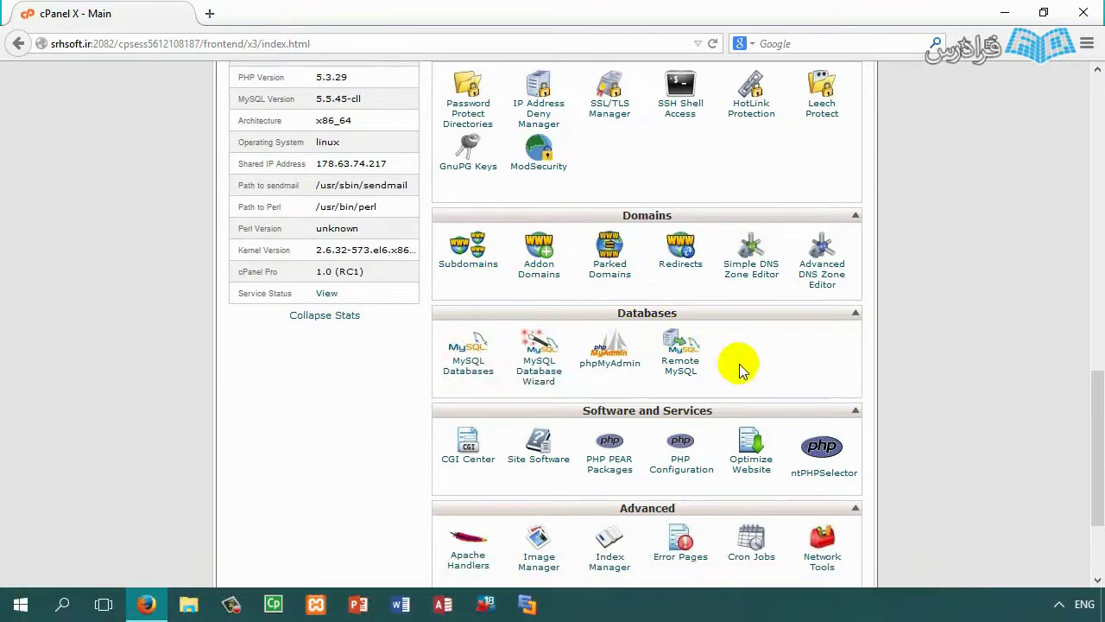
scroll(587, 363, down, 2)
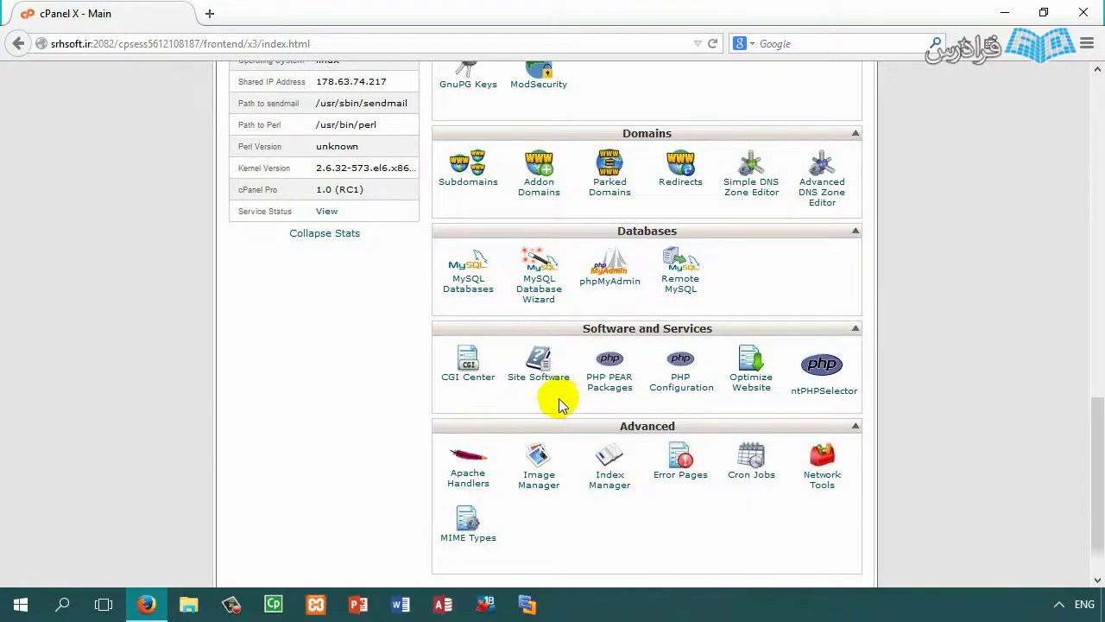
scroll(559, 404, down, 2)
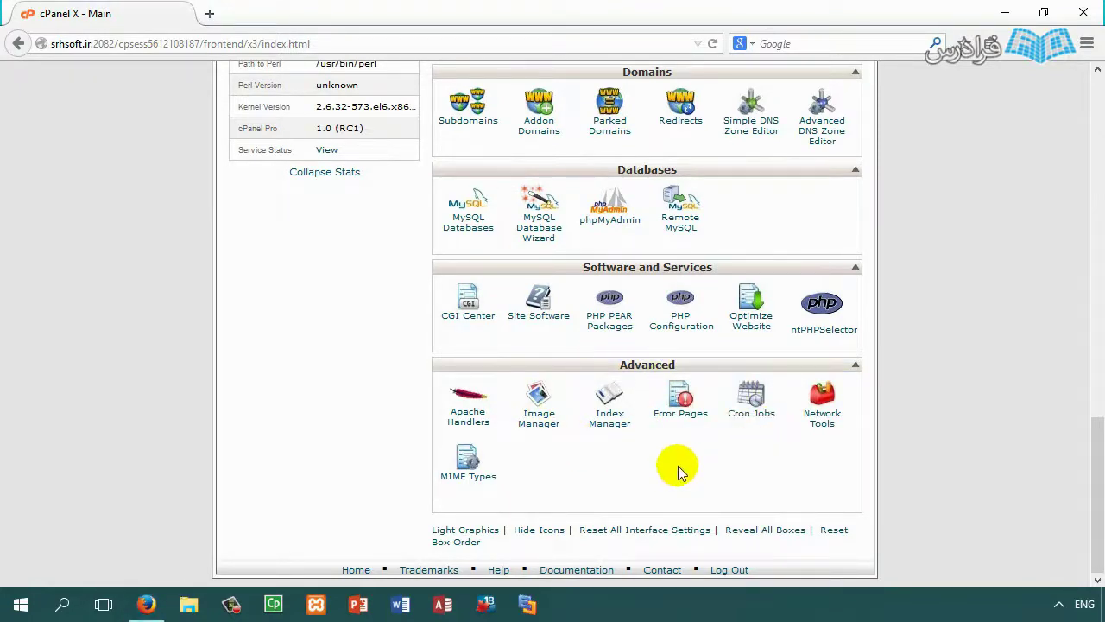
scroll(703, 475, up, 10)
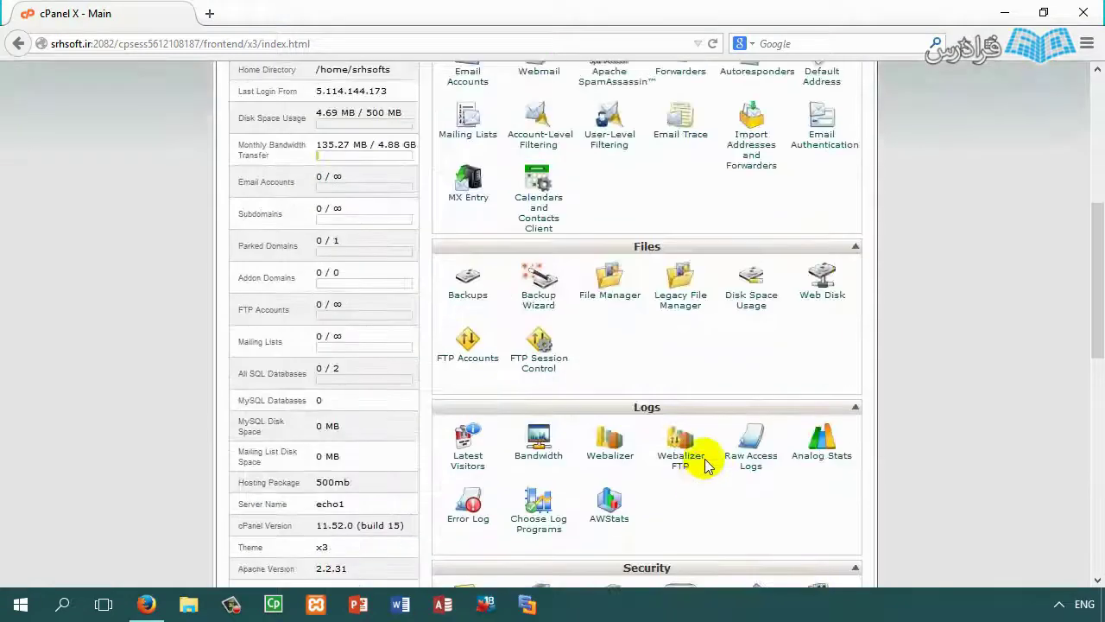
scroll(654, 289, down, 2)
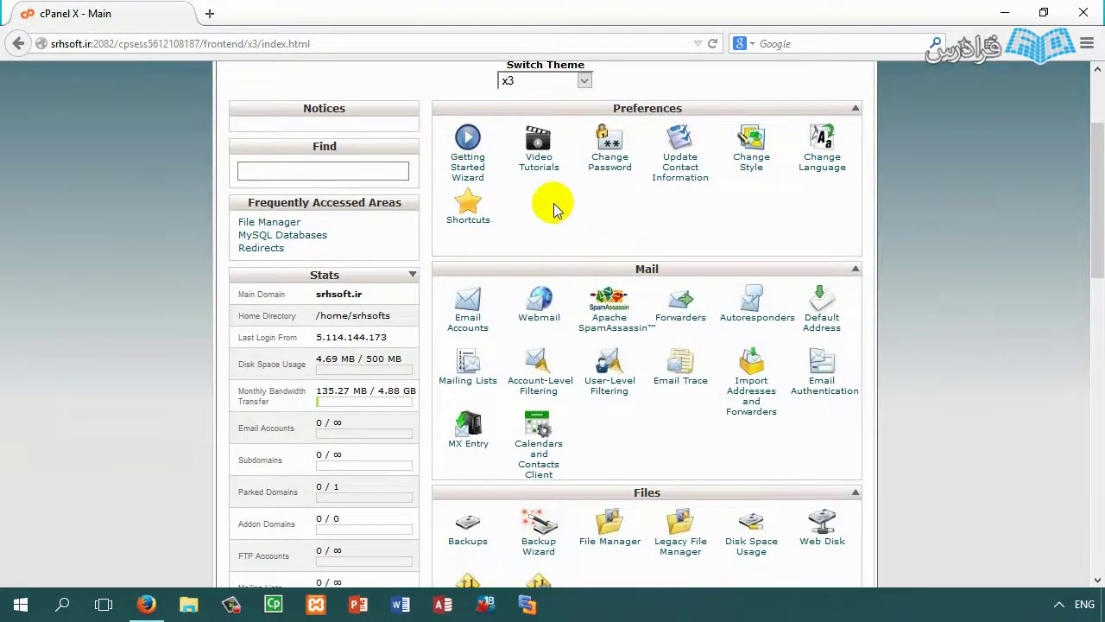
click(209, 14)
Step: Load srhsoft.ir in the new tab and highlight its empty 'Index of /' heading
text(srhs)
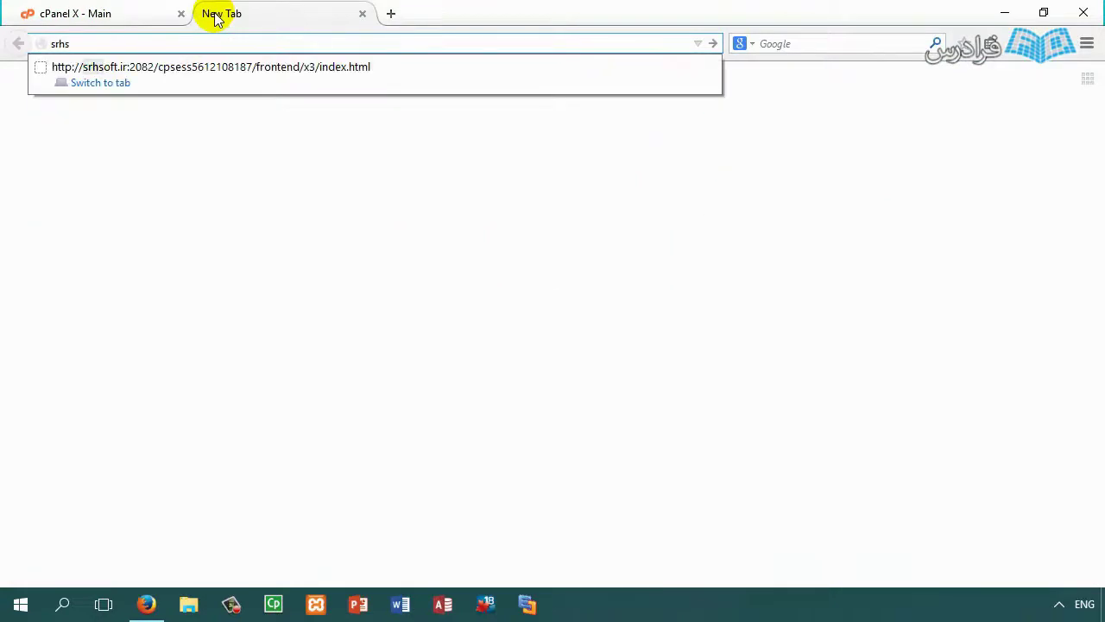
text(oft.ir)
key(Return)
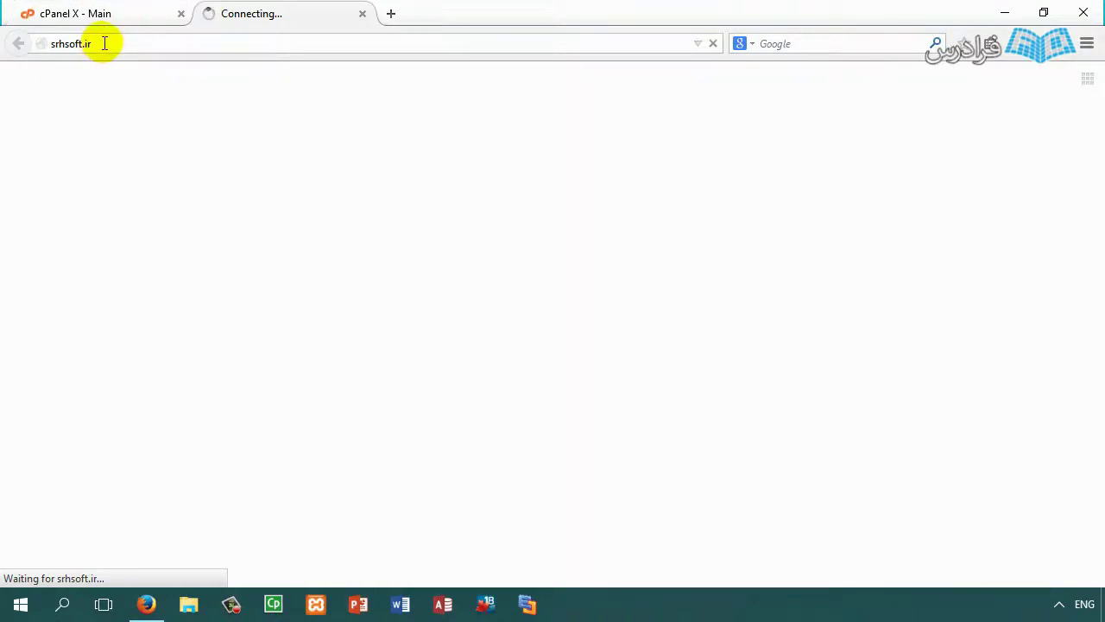
drag(101, 43, 9, 43)
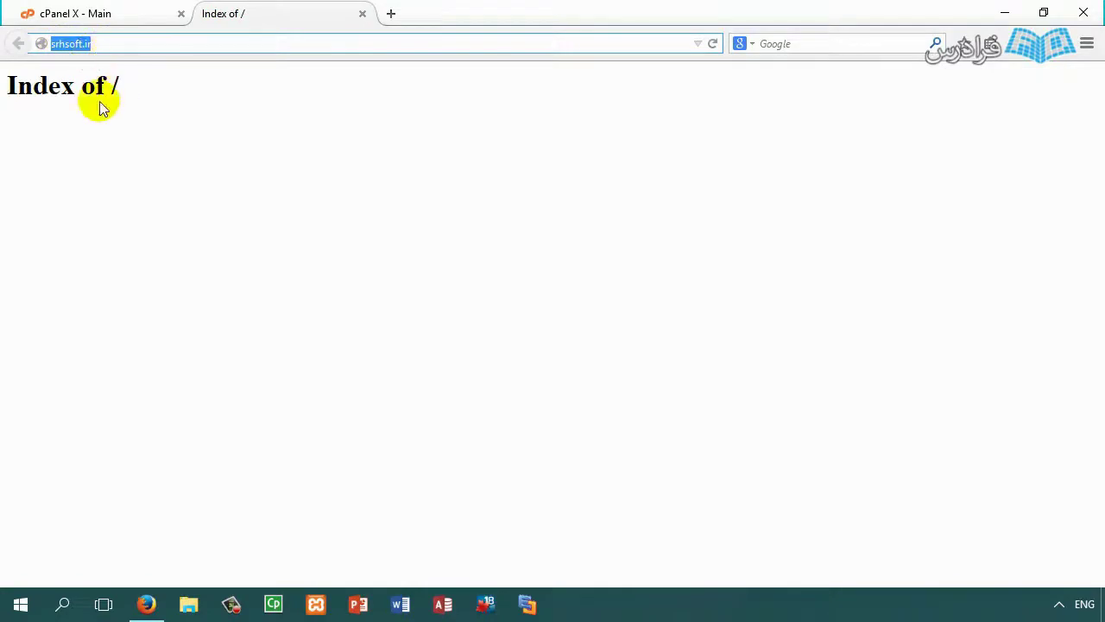
triple_click(98, 104)
drag(5, 85, 120, 84)
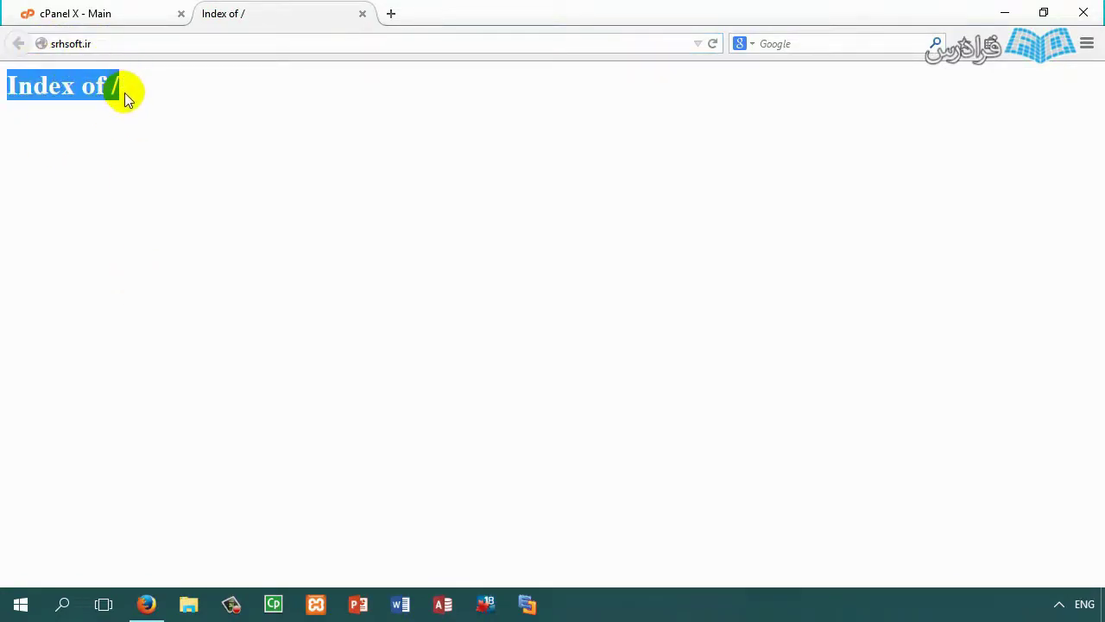
click(125, 93)
drag(109, 84, 3, 101)
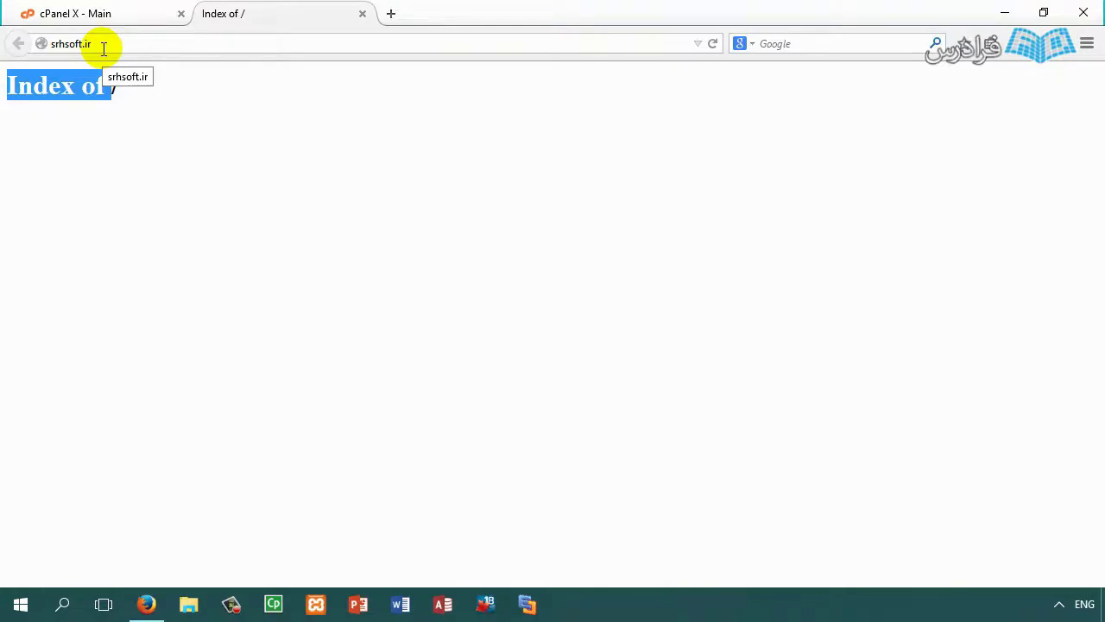
click(43, 95)
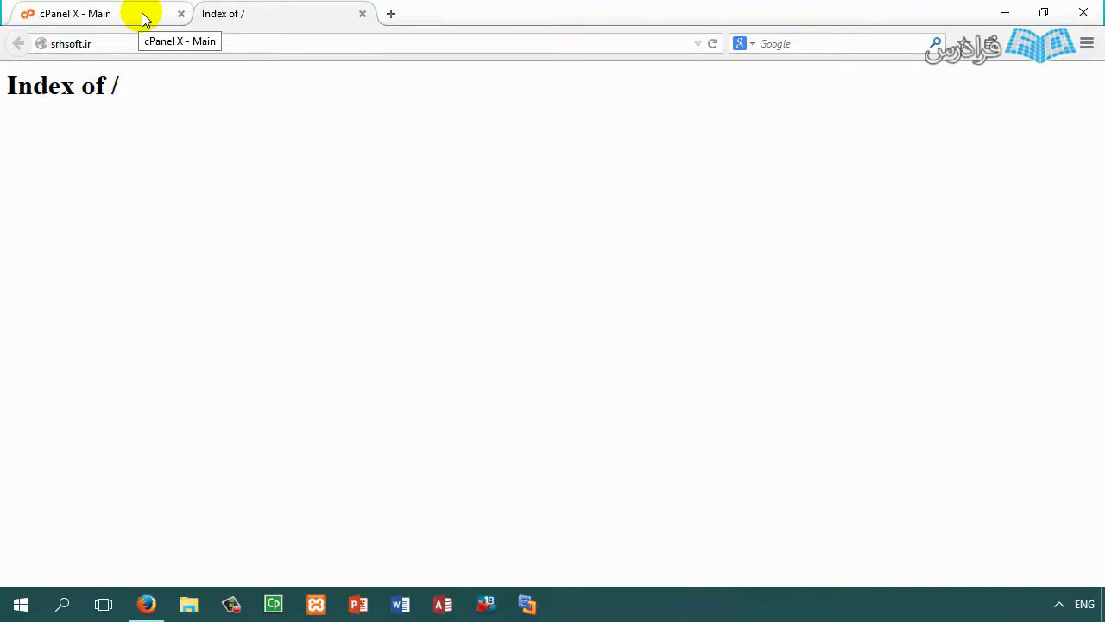
click(145, 19)
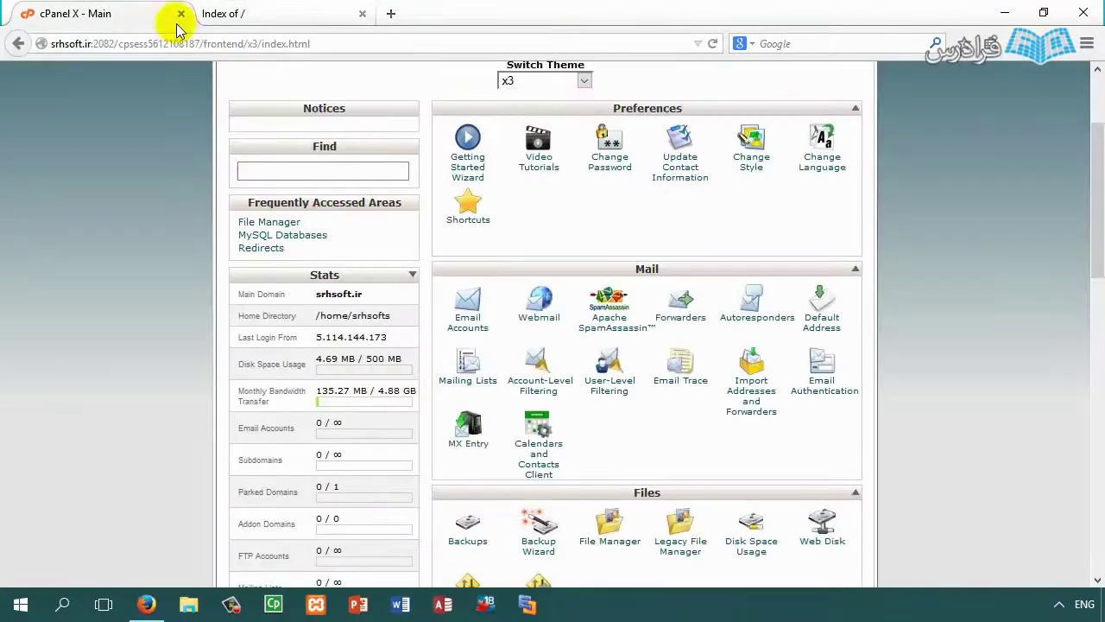
scroll(596, 276, down, 1)
scroll(596, 277, down, 5)
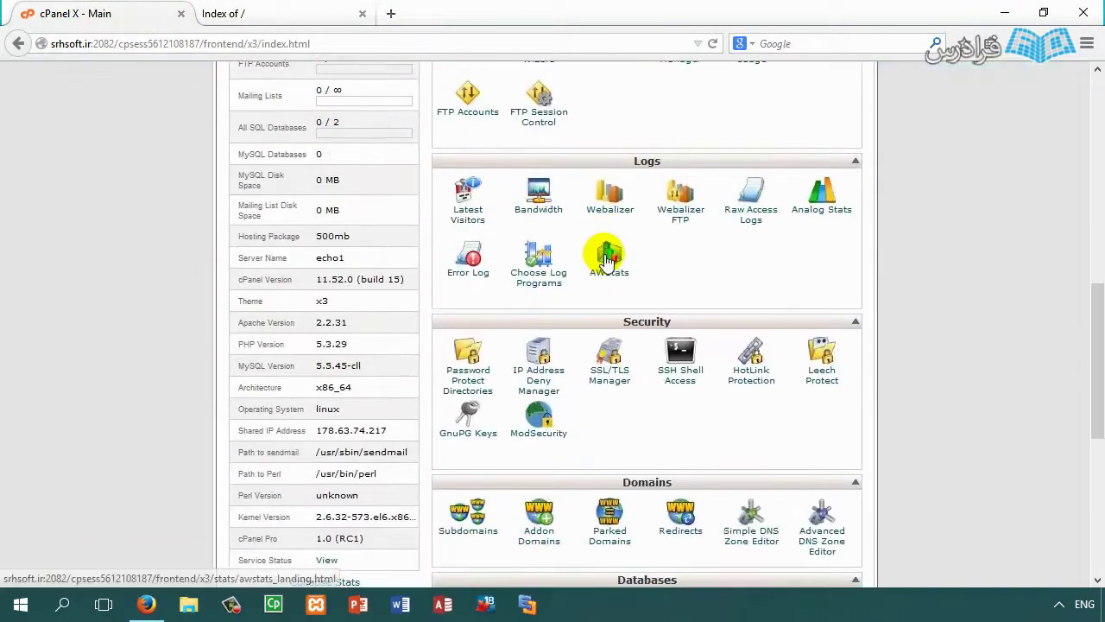
scroll(639, 285, down, 2)
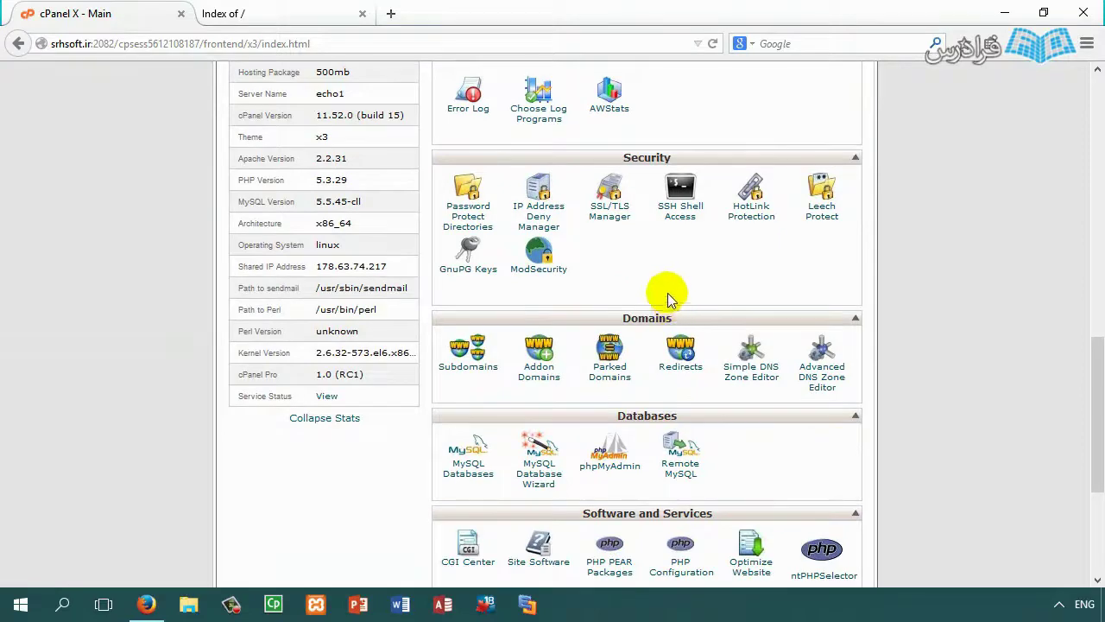
scroll(664, 285, down, 3)
scroll(673, 268, up, 4)
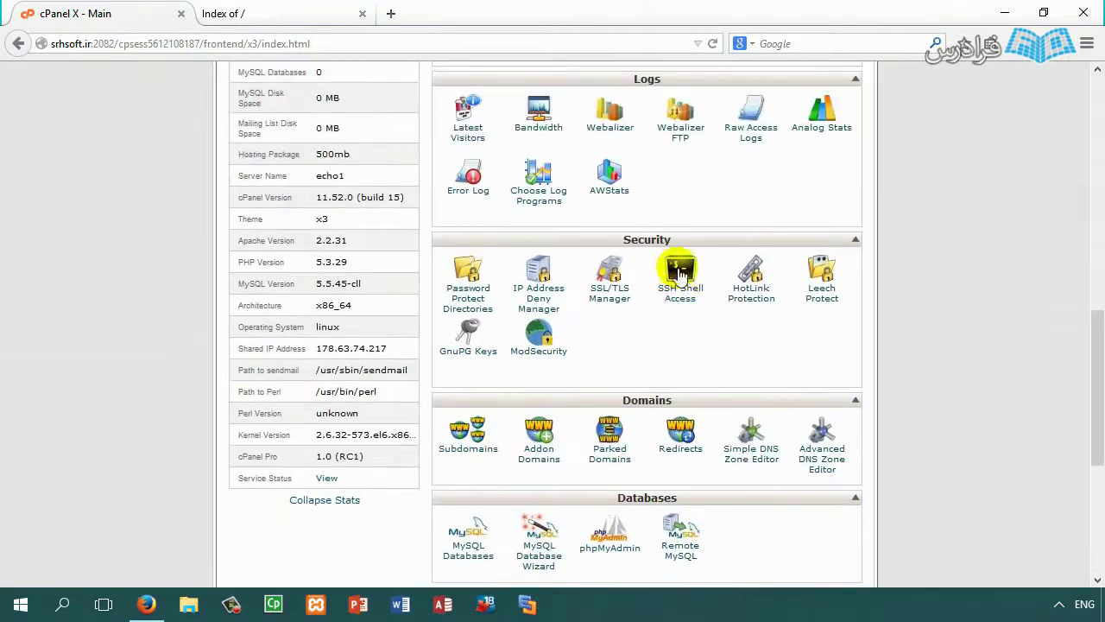
scroll(664, 328, up, 2)
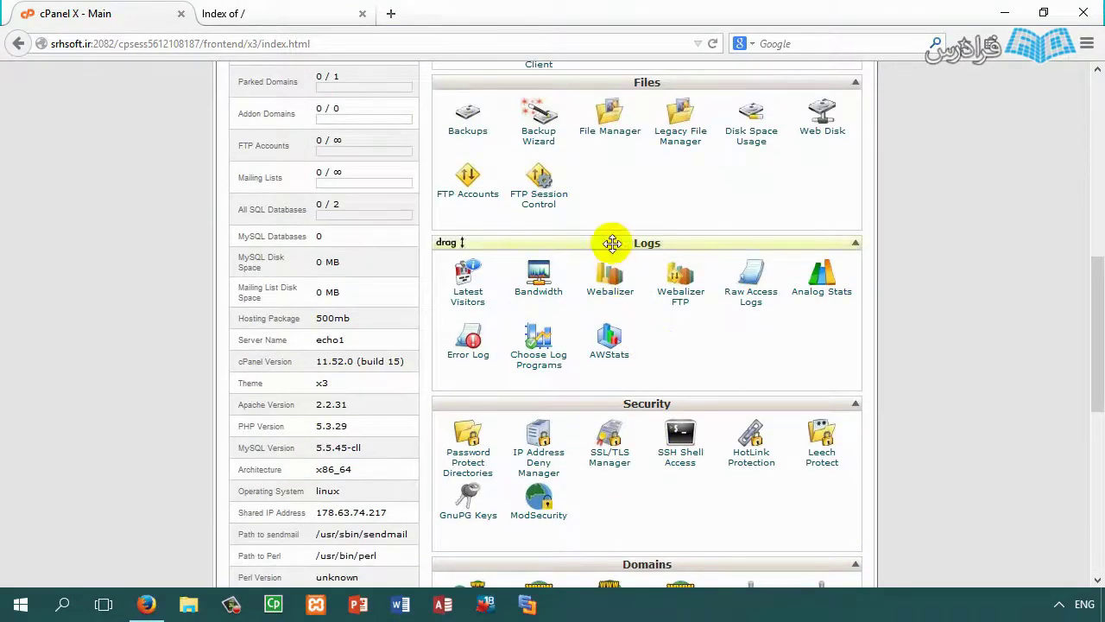
scroll(612, 198, up, 1)
click(254, 11)
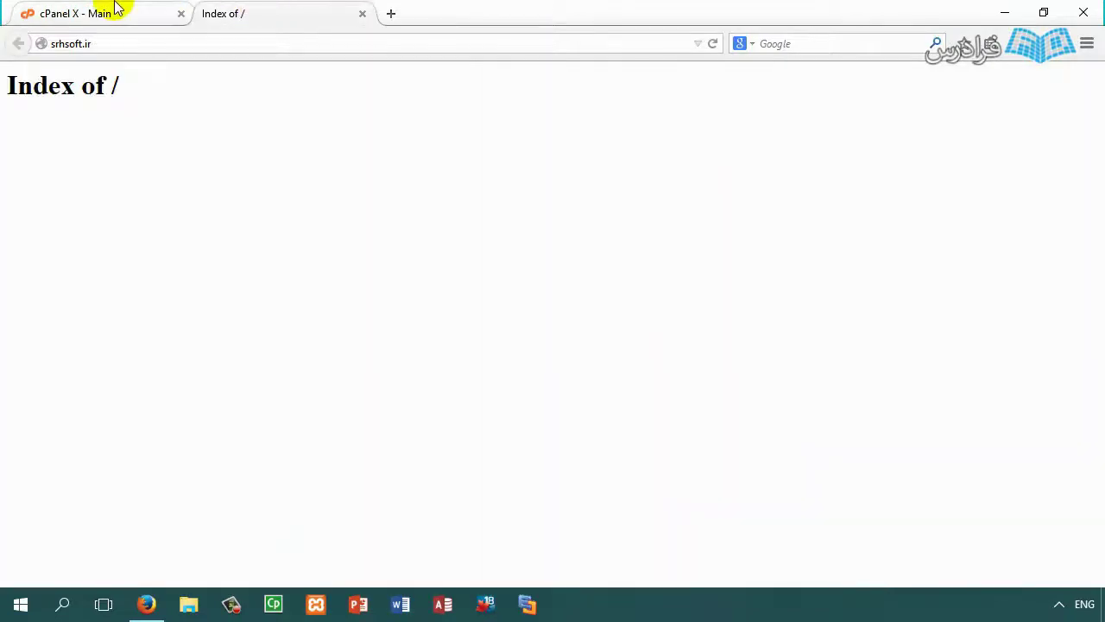
click(117, 8)
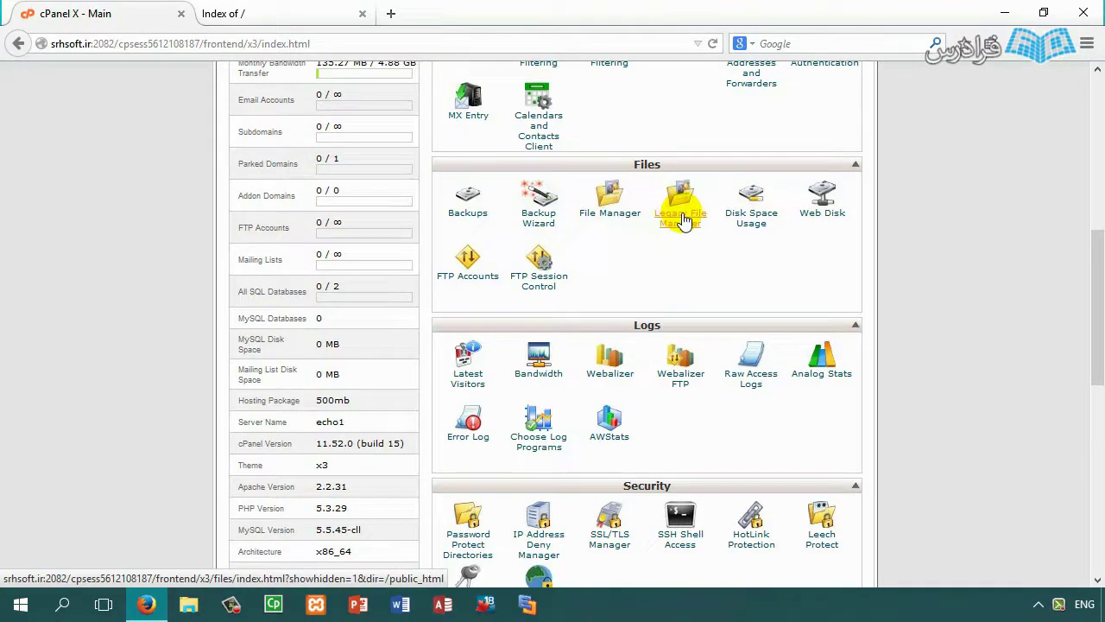
Step: Open the Legacy File Manager on the public_html web root, then return to cPanel X - Main
click(681, 220)
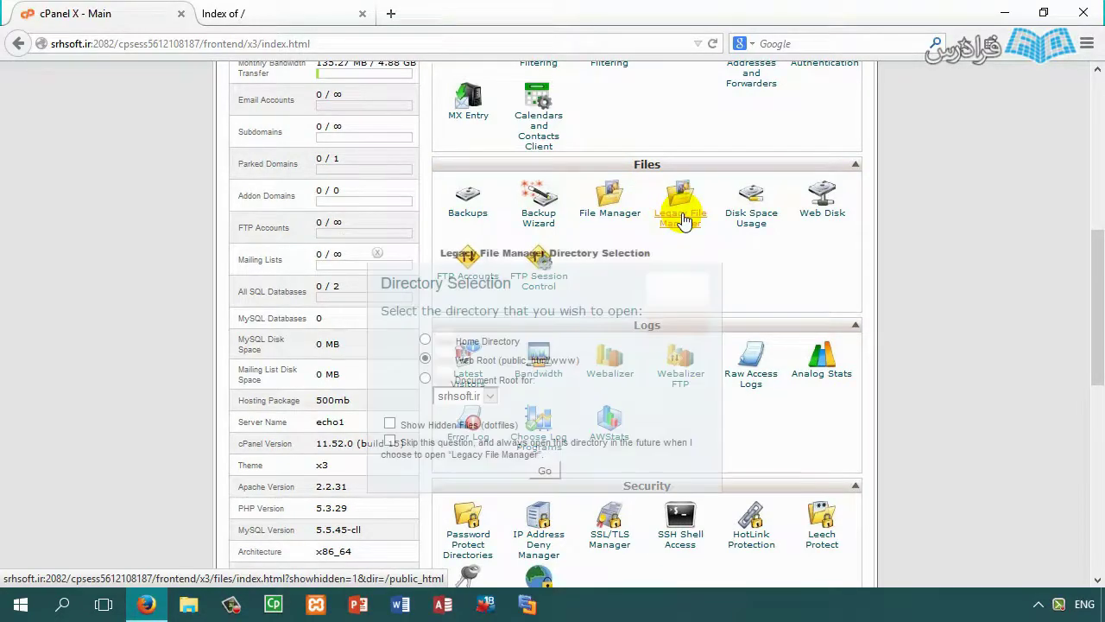
click(541, 474)
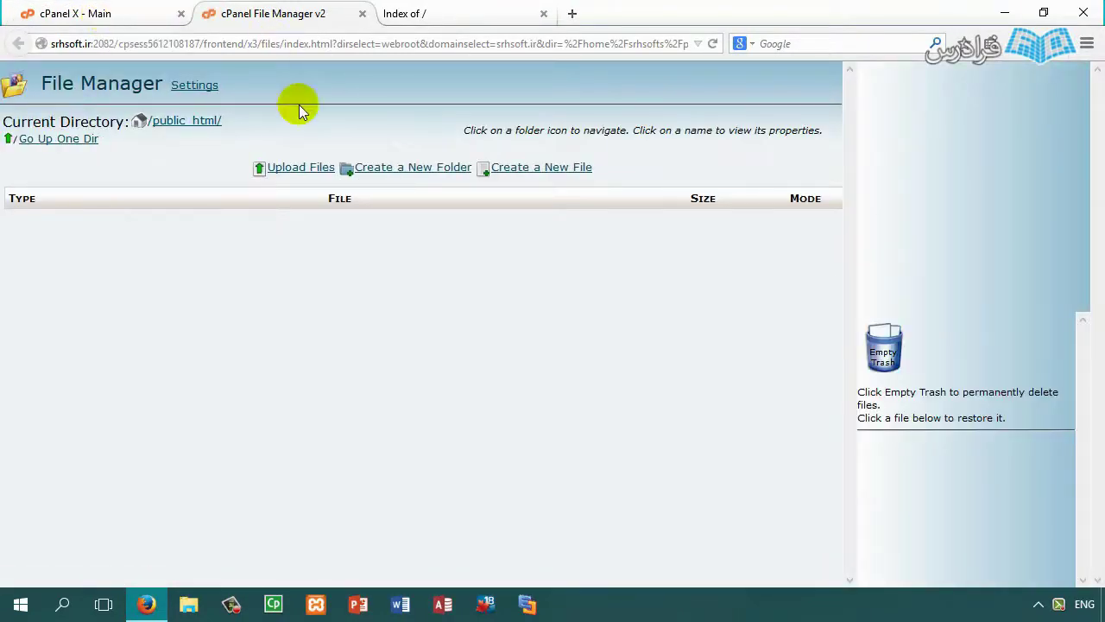
click(120, 15)
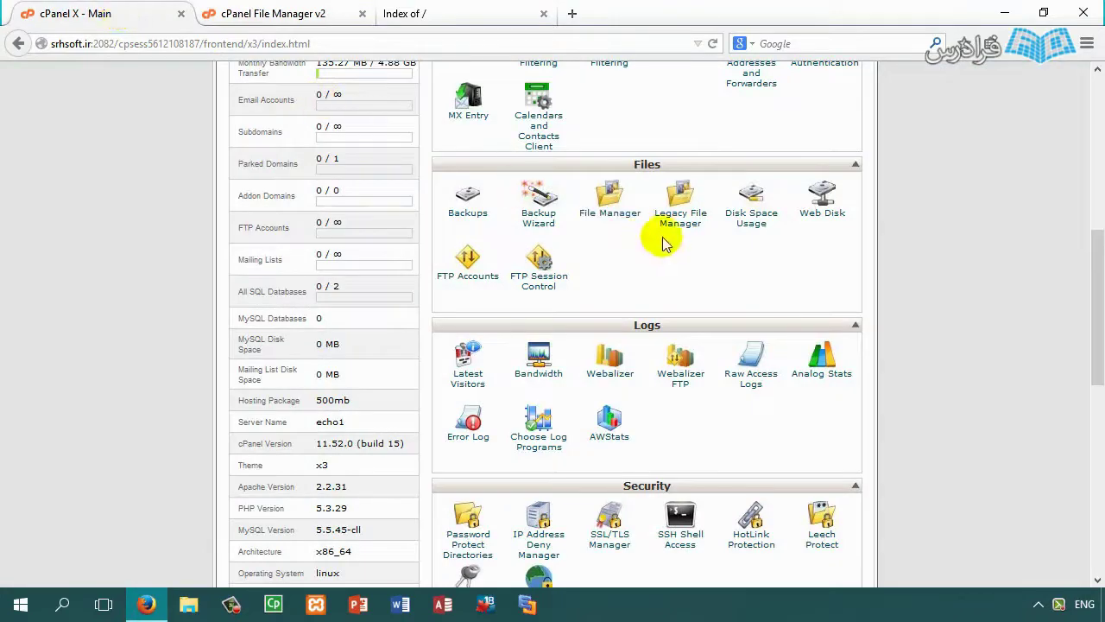
Step: Open the v3 File Manager on the web root and close the File Manager v2 tab
click(608, 208)
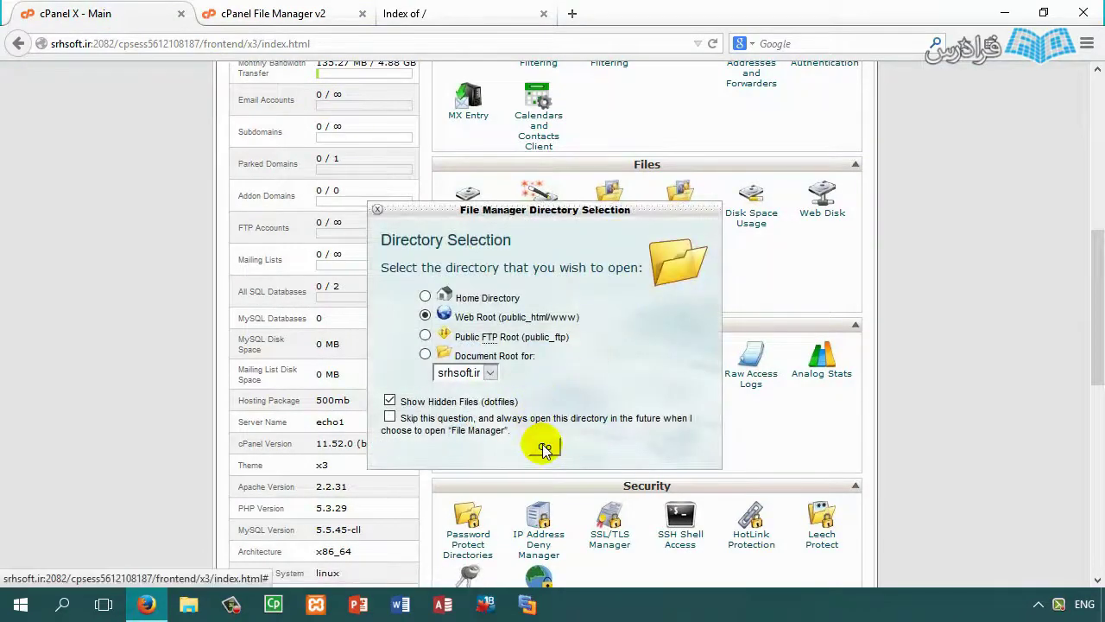
click(543, 443)
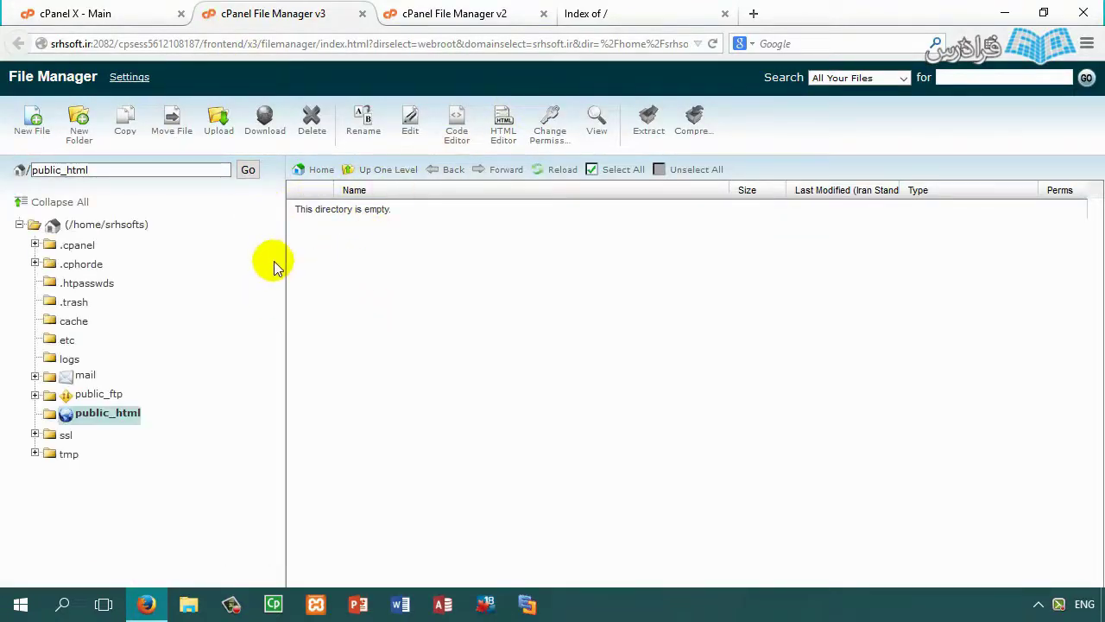
click(397, 13)
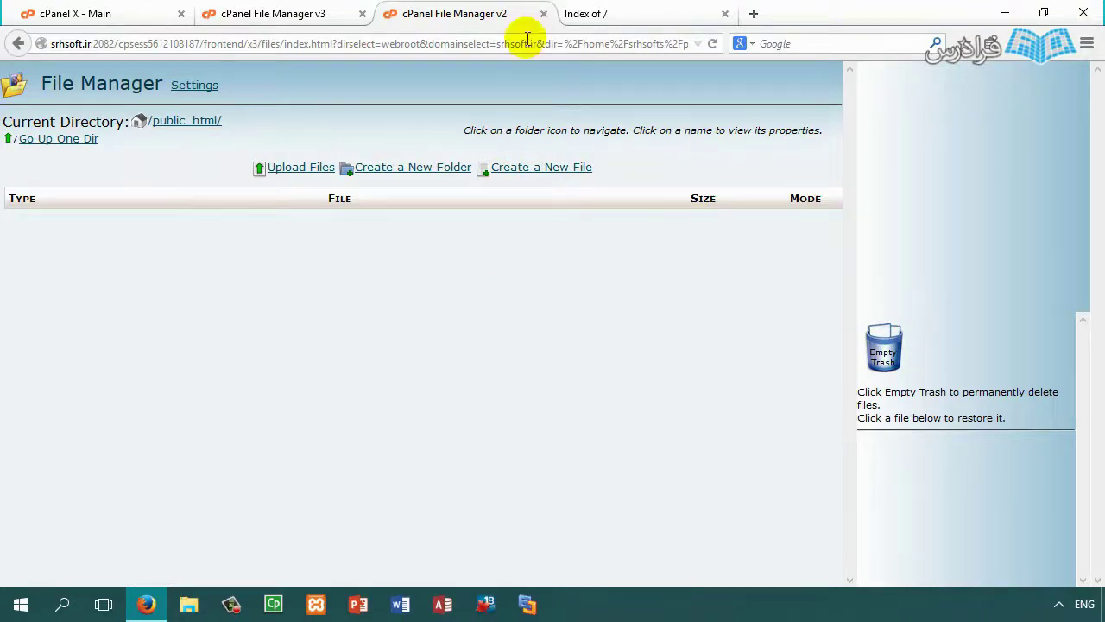
click(543, 15)
click(284, 13)
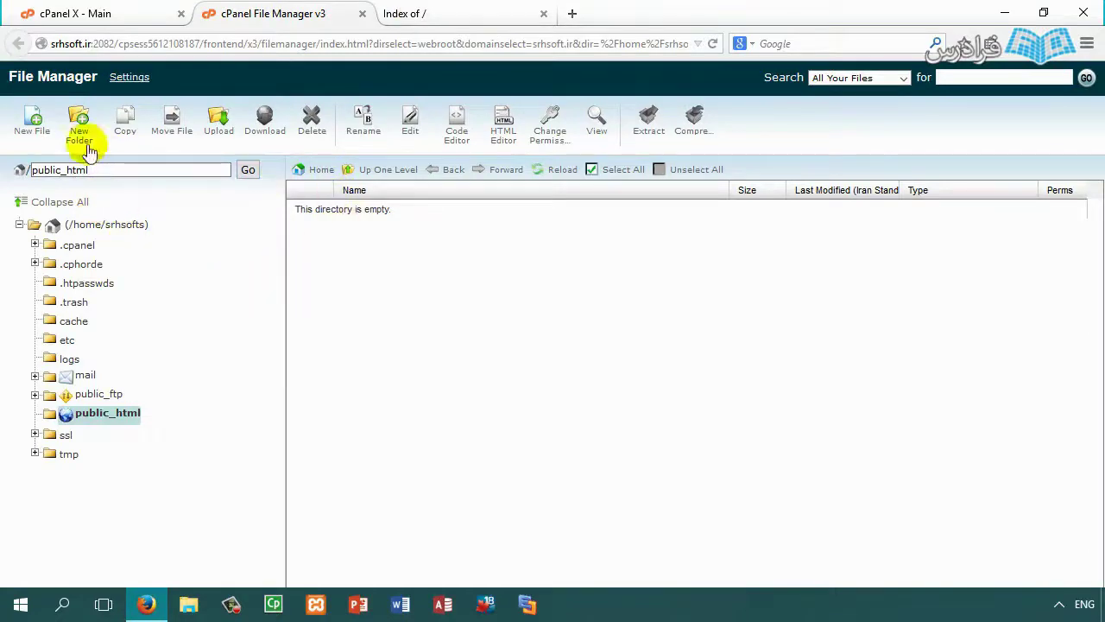
drag(11, 76, 99, 75)
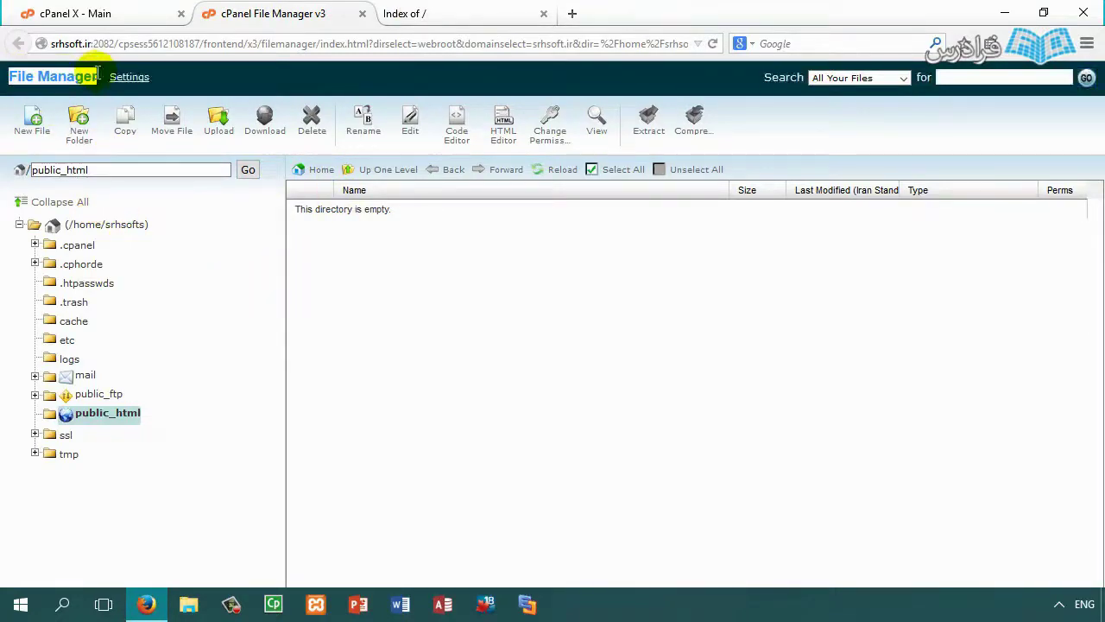
click(129, 14)
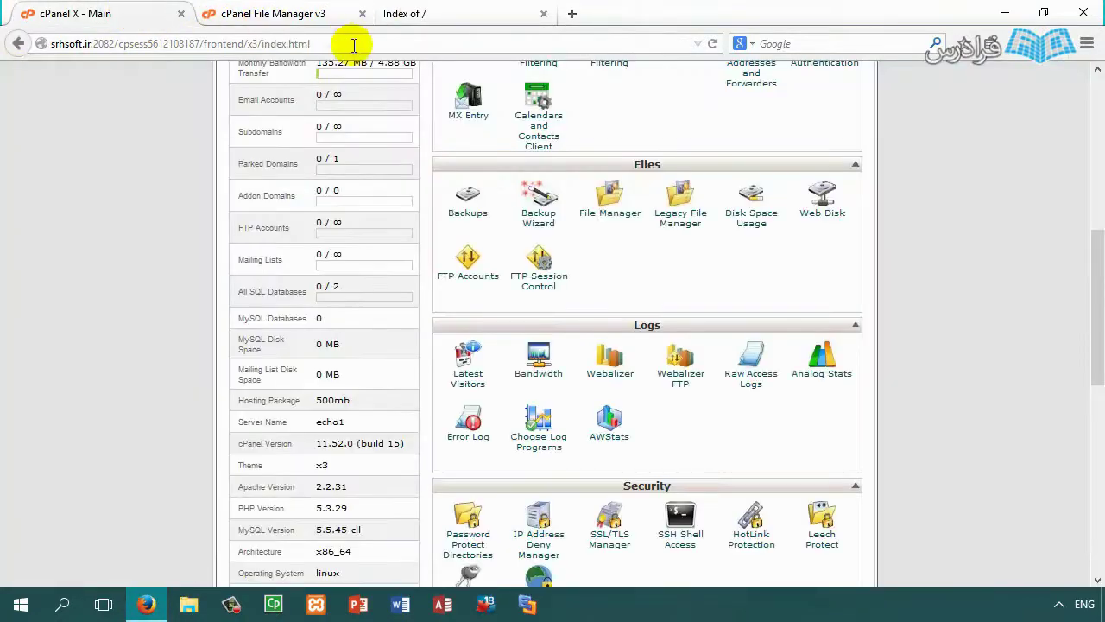
Step: Reopen File Manager on srhsoft.ir's web root with hidden files such as .cpanel and .trash shown
click(362, 13)
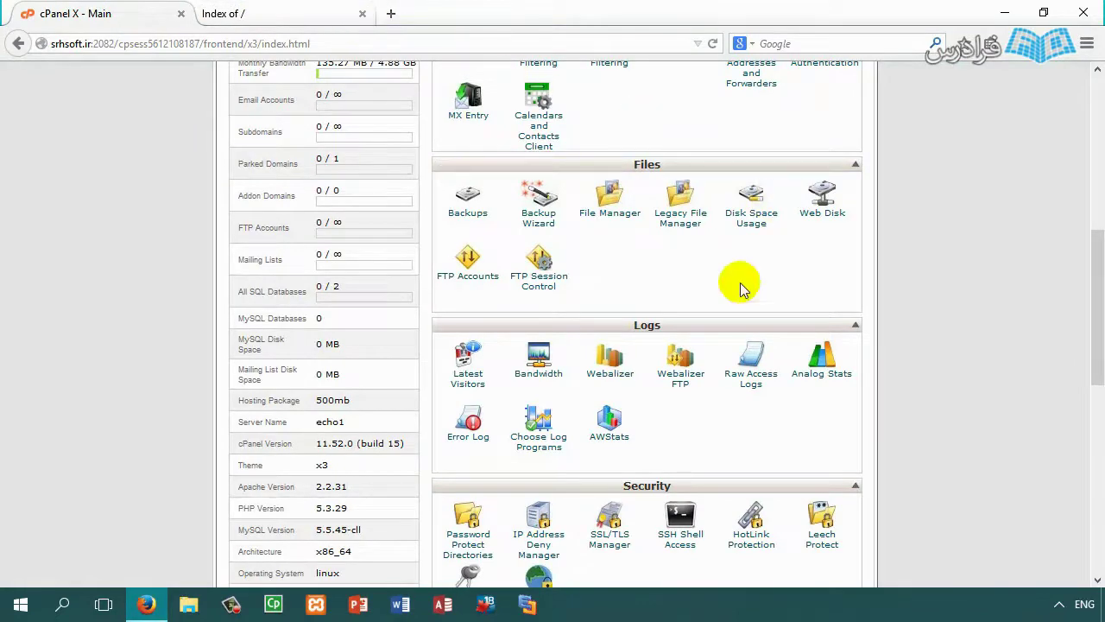
click(613, 207)
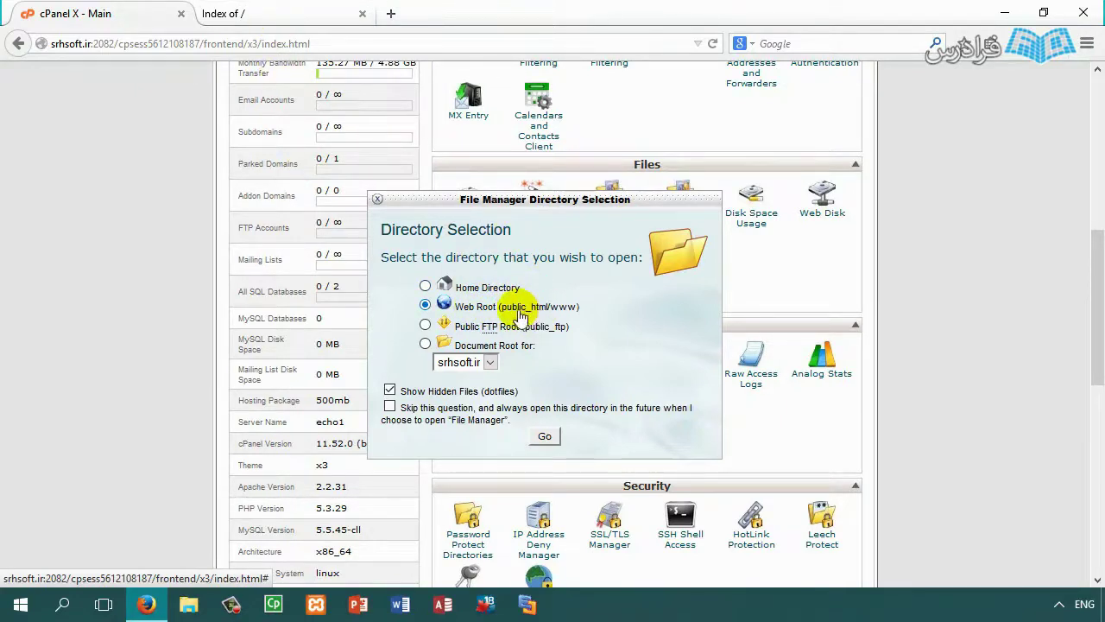
click(302, 17)
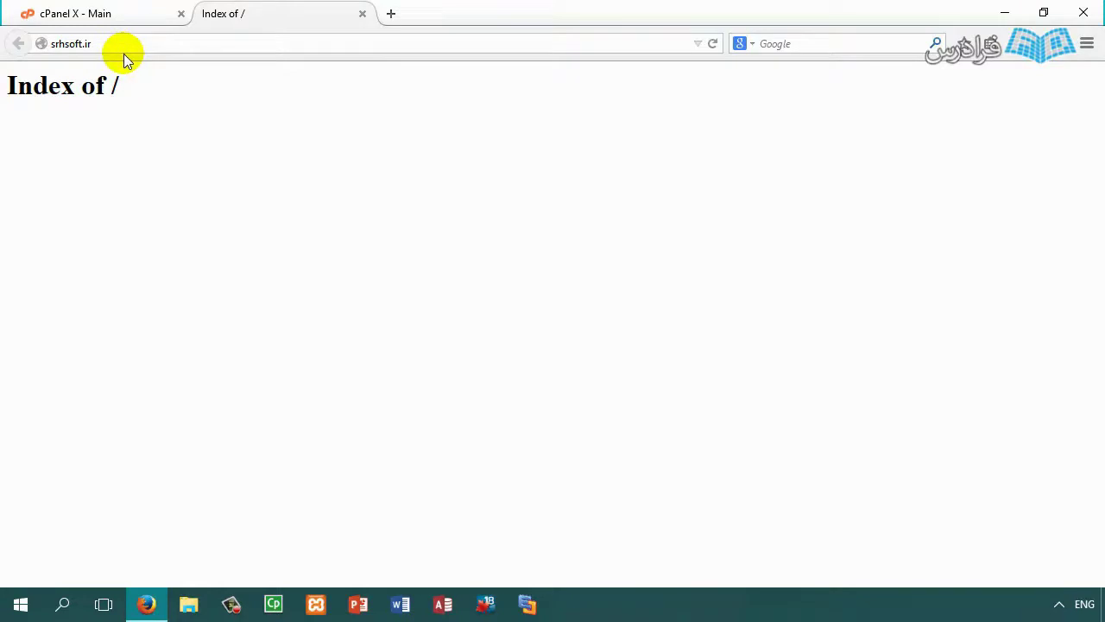
click(107, 12)
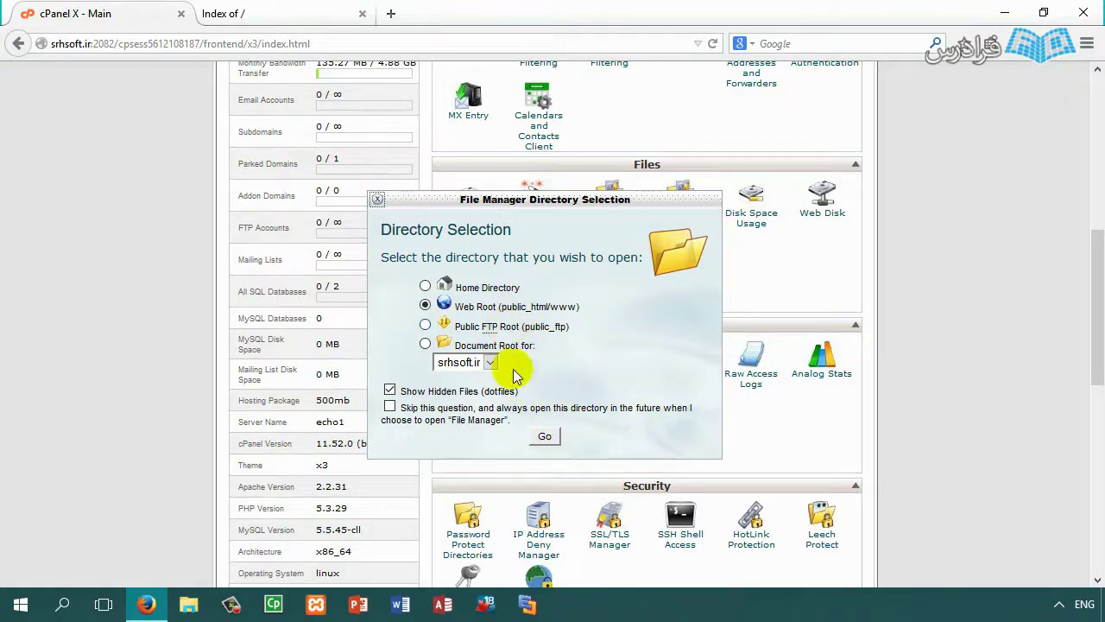
click(502, 363)
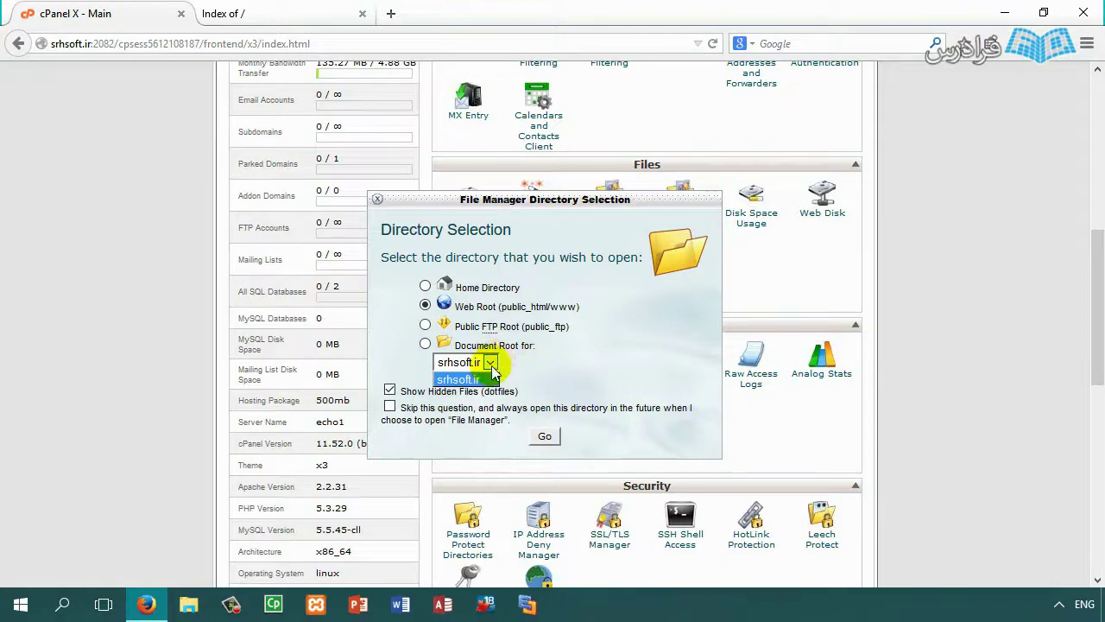
click(492, 366)
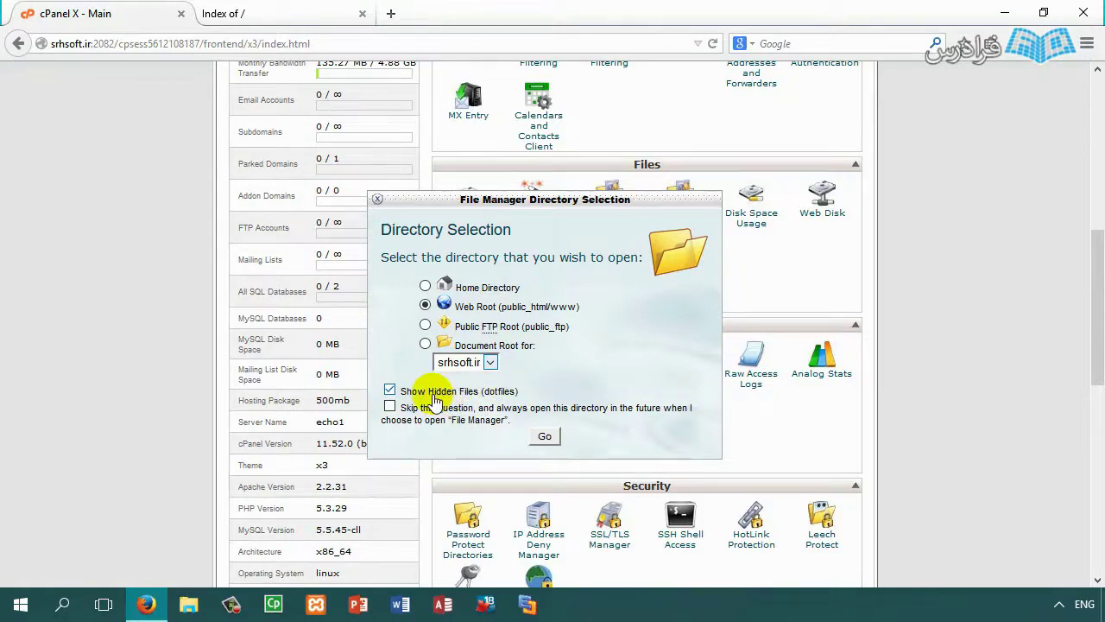
click(545, 438)
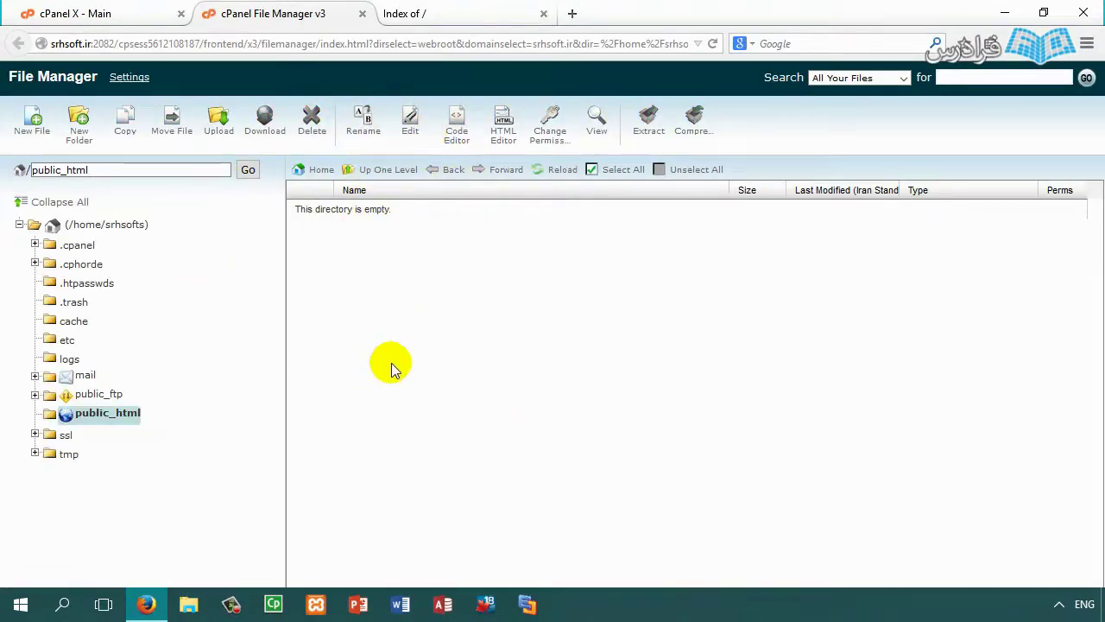
Step: Make a new folder named FaraDars inside public_html
click(99, 418)
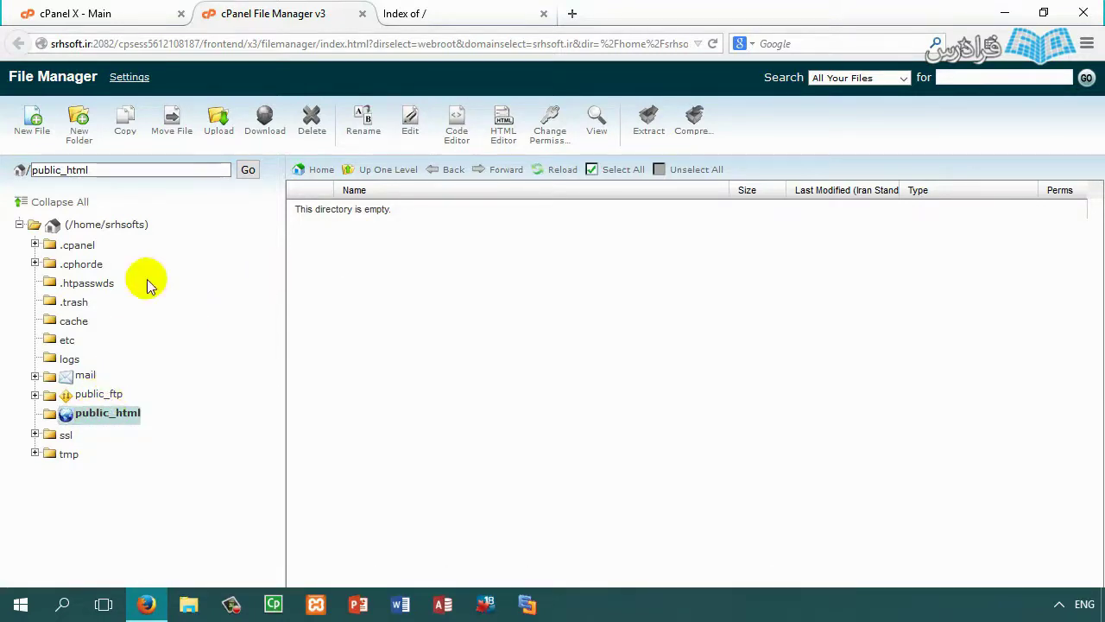
click(78, 123)
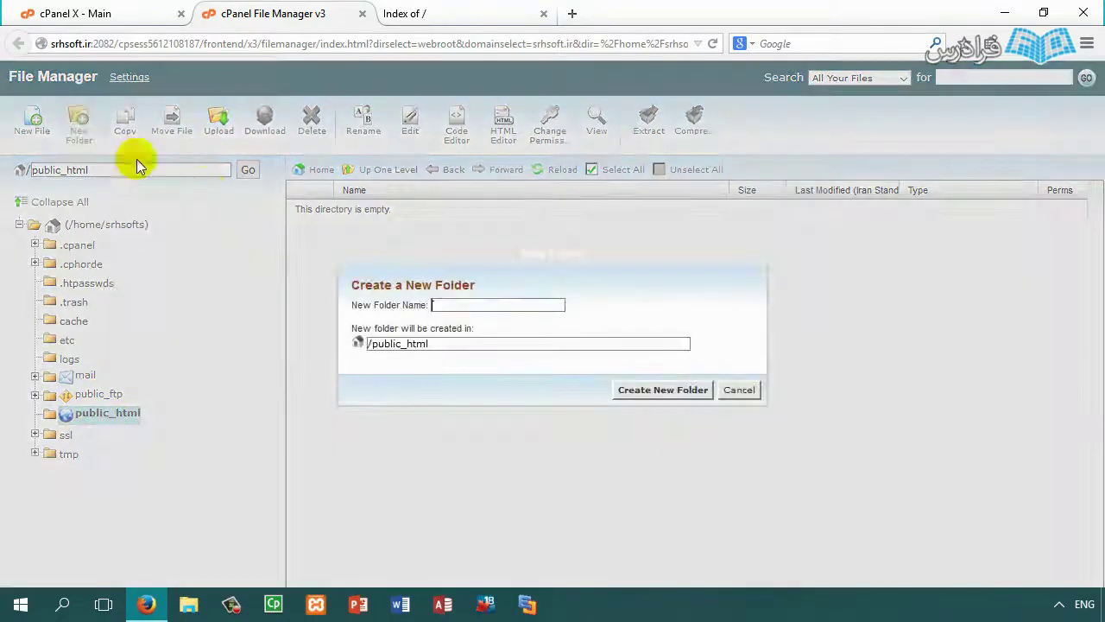
click(435, 304)
text(FaraDars)
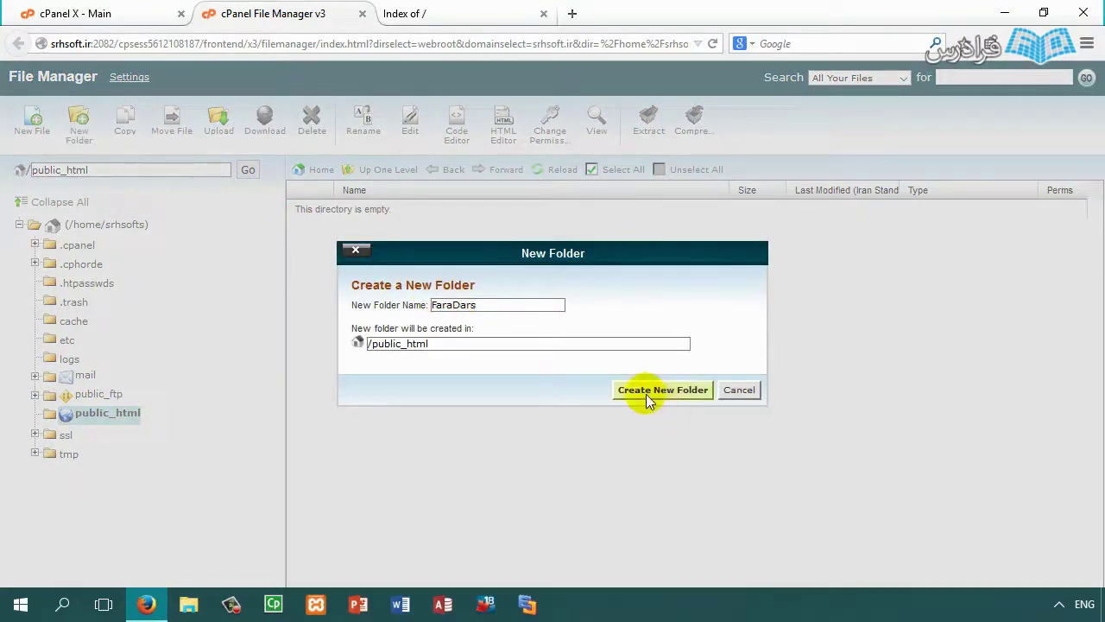
click(649, 393)
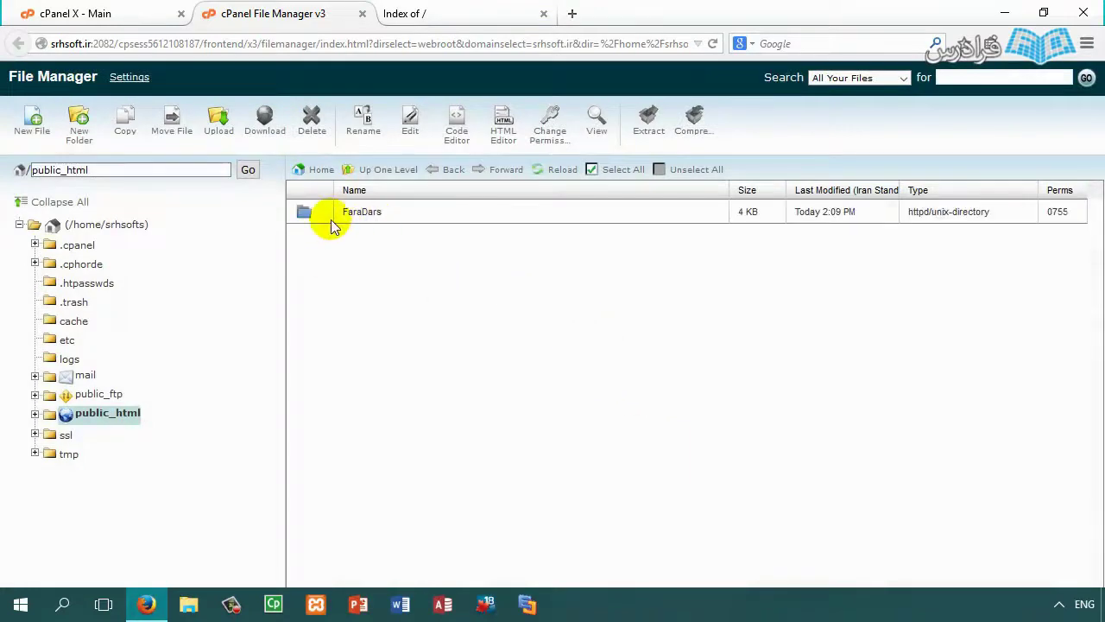
click(419, 13)
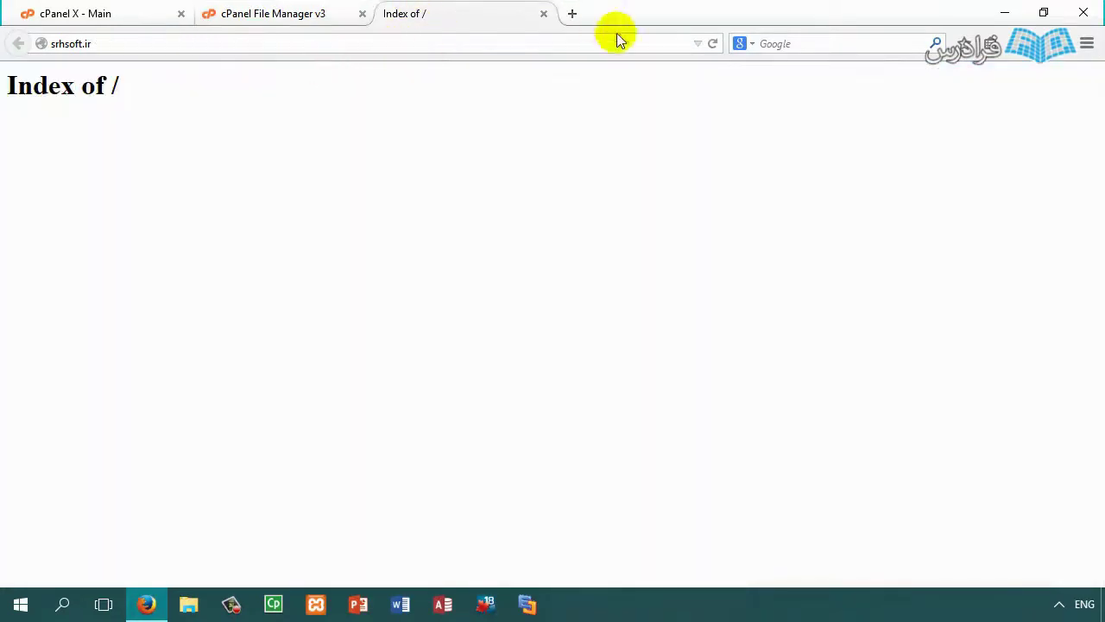
Step: Create an empty download.zip in public_html and confirm srhsoft.ir's Index of / lists it beside FaraDars/
click(709, 44)
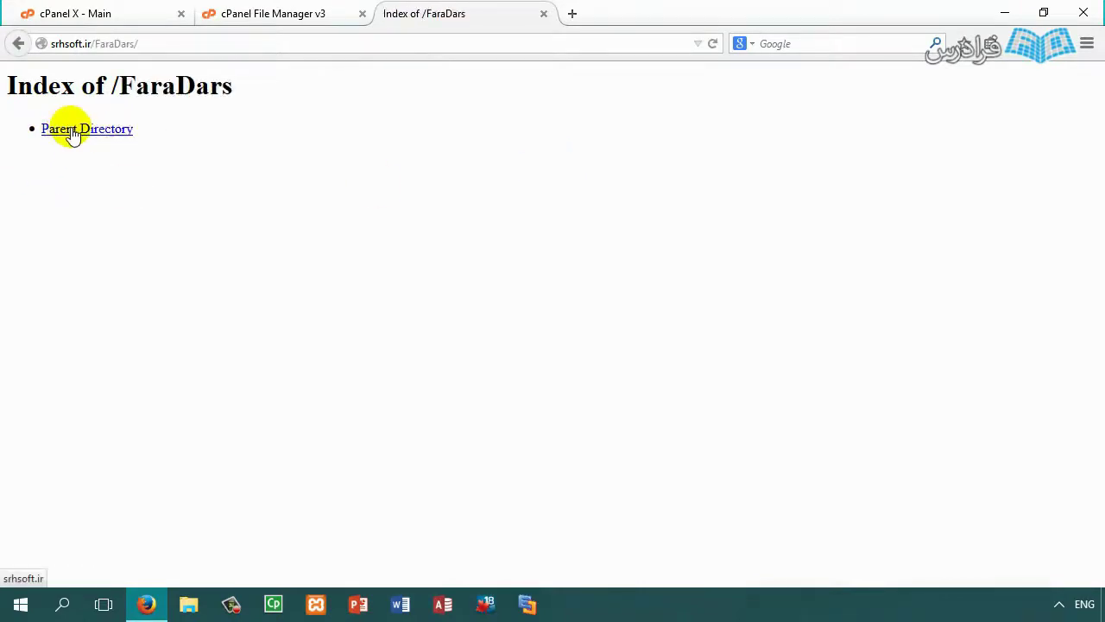
click(313, 13)
right_click(337, 251)
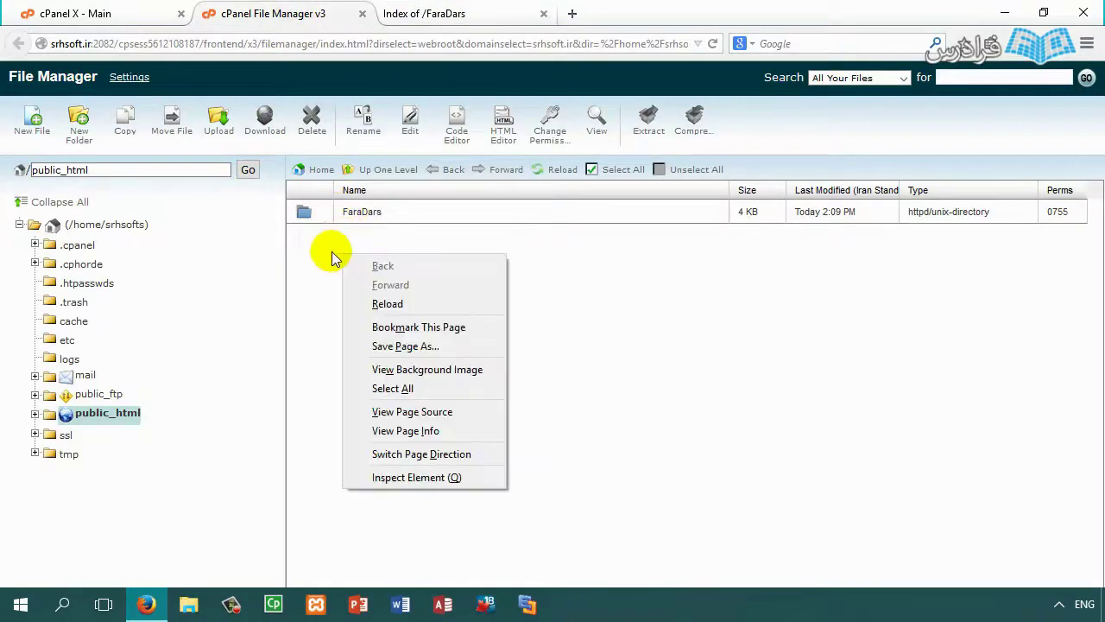
key(Escape)
click(28, 118)
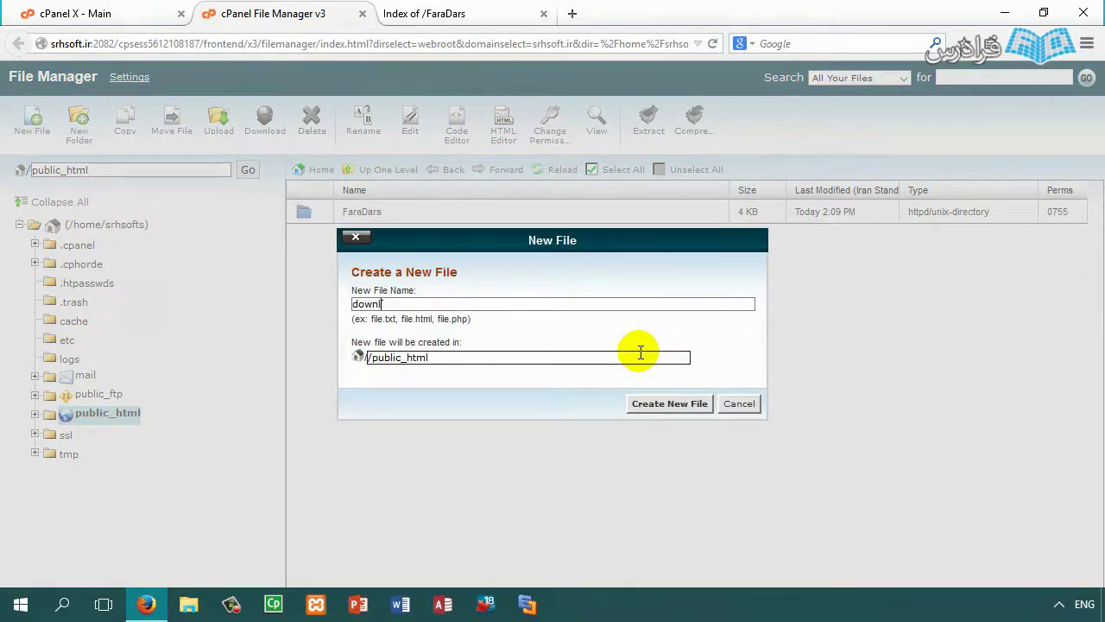
text(download.zip)
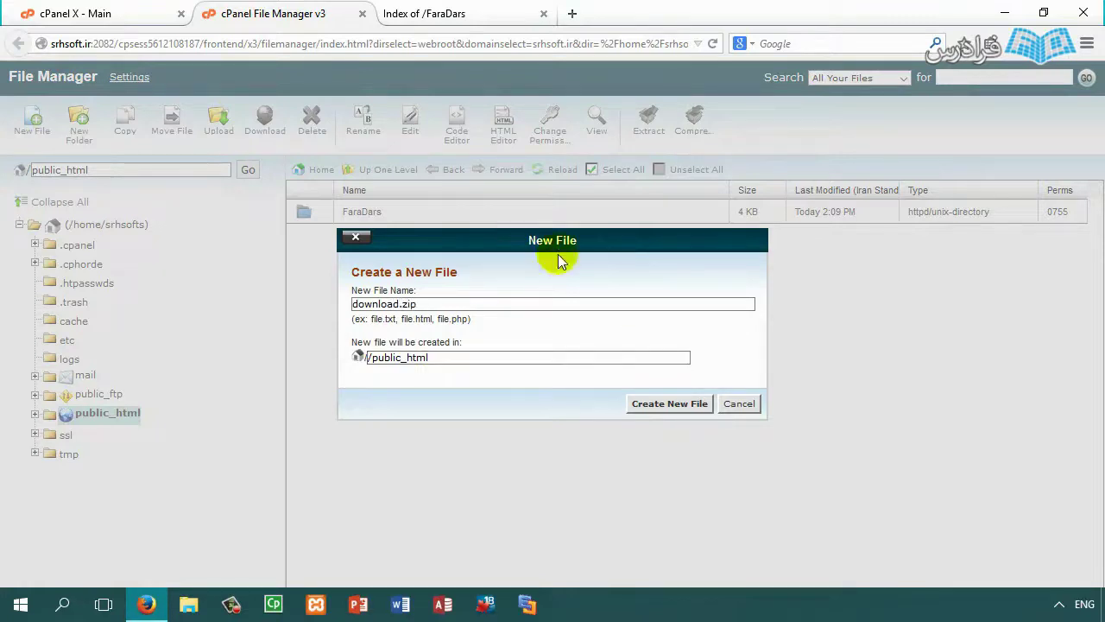
click(671, 403)
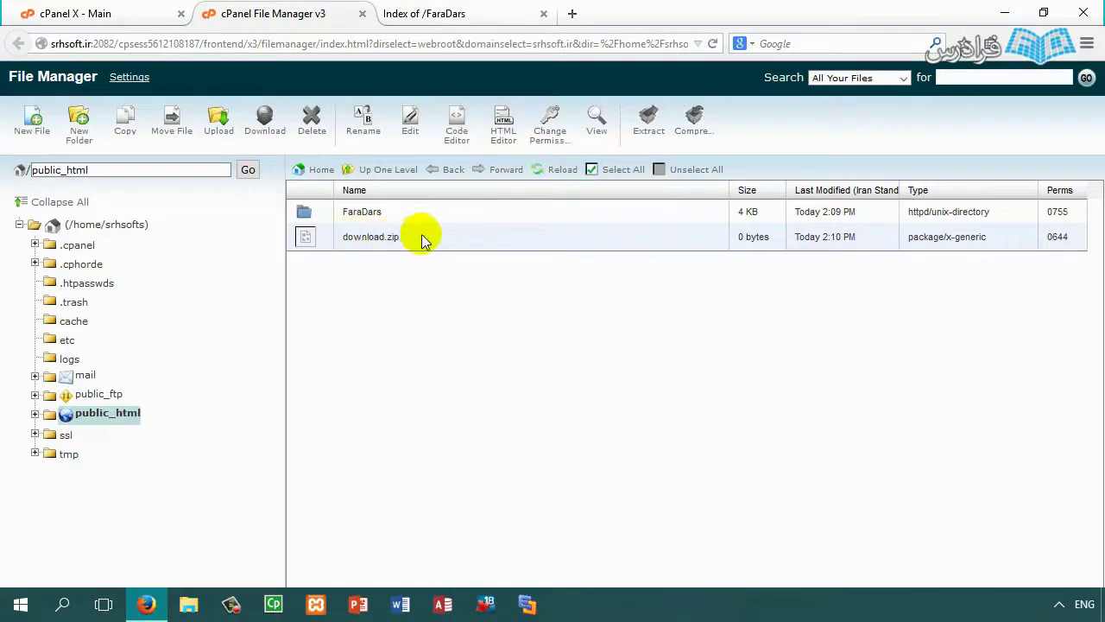
click(759, 238)
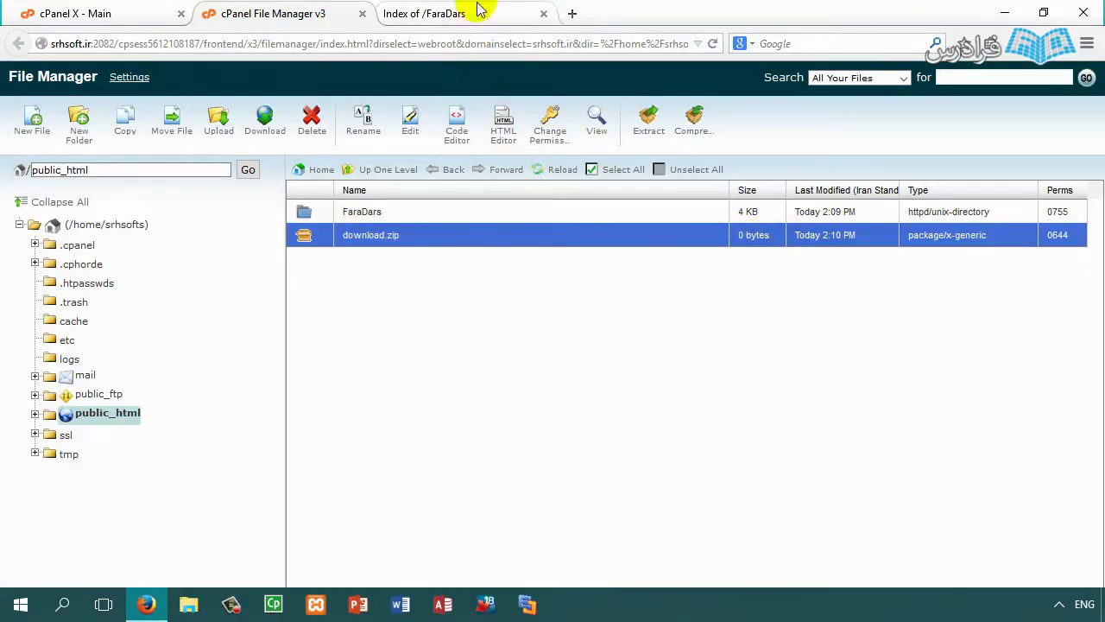
click(479, 10)
click(96, 128)
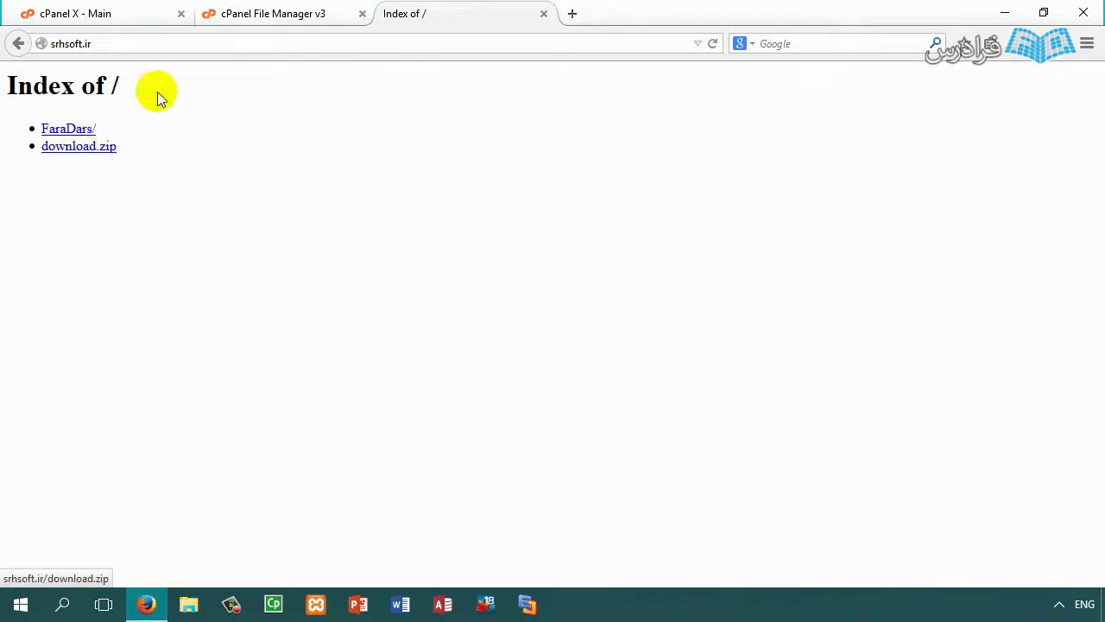
click(147, 14)
Step: Create an empty index.html file in public_html
click(270, 11)
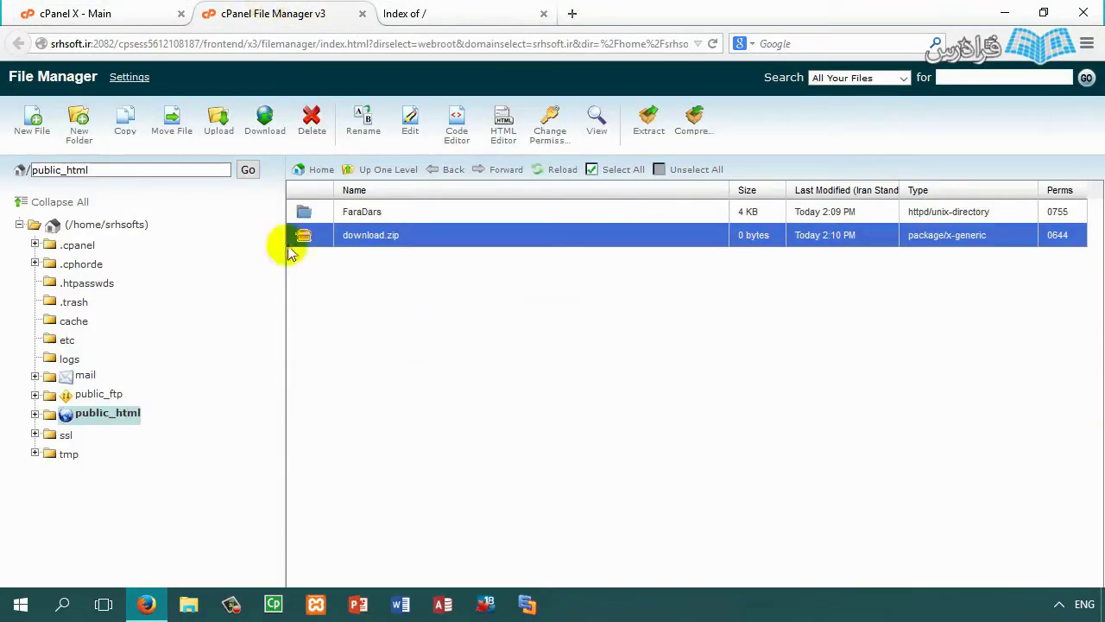
click(32, 122)
text(index.html)
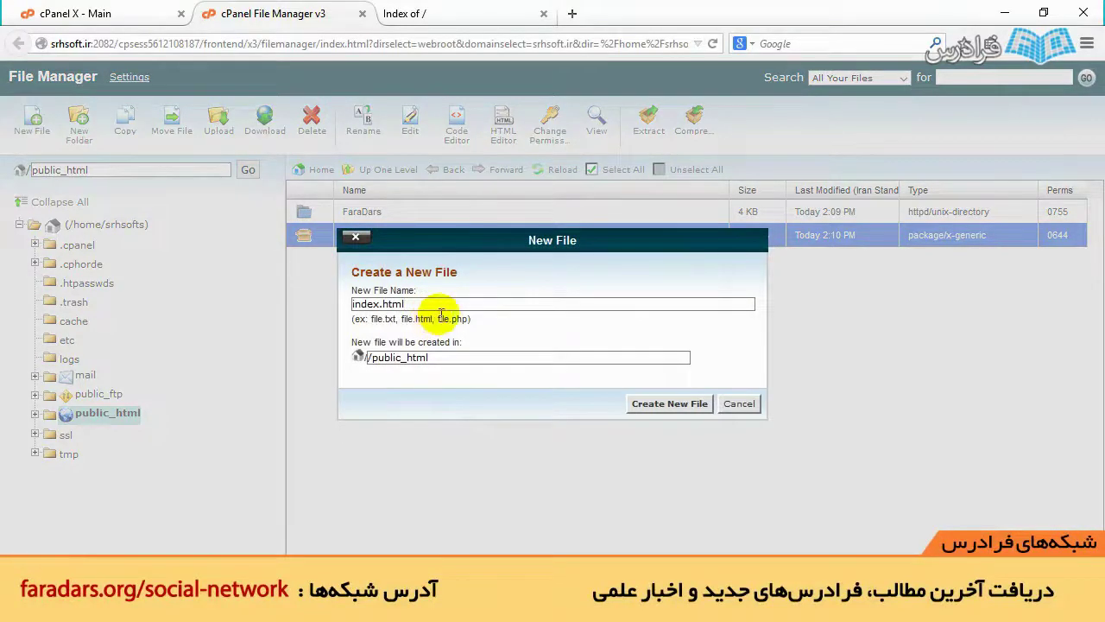
click(690, 403)
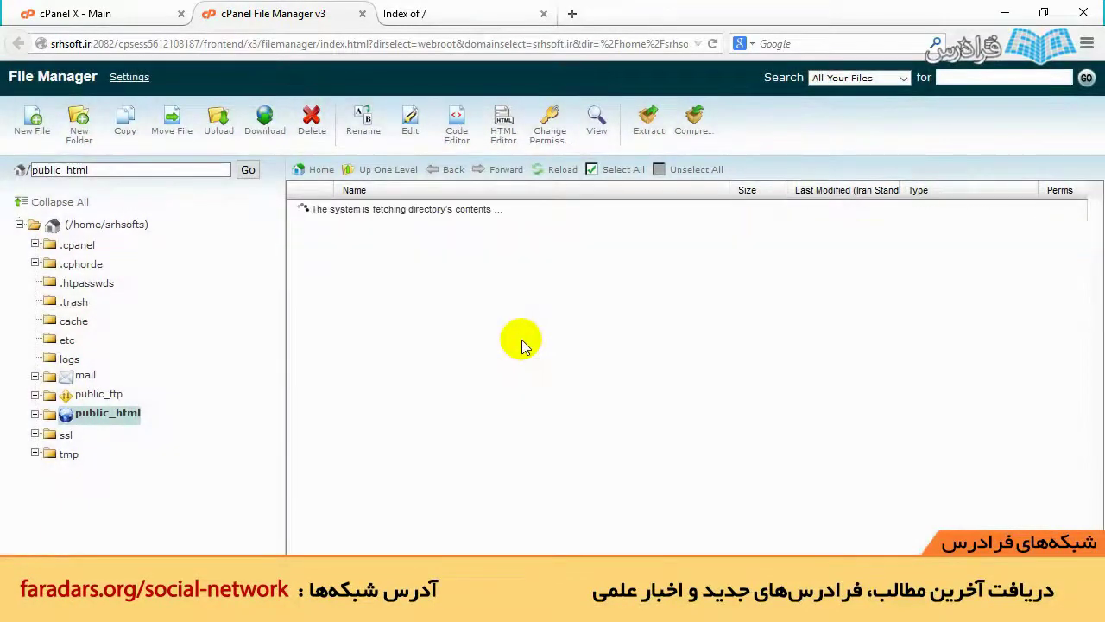
Step: Check that srhsoft.ir shows a blank page, then select all public_html items for deletion
click(516, 13)
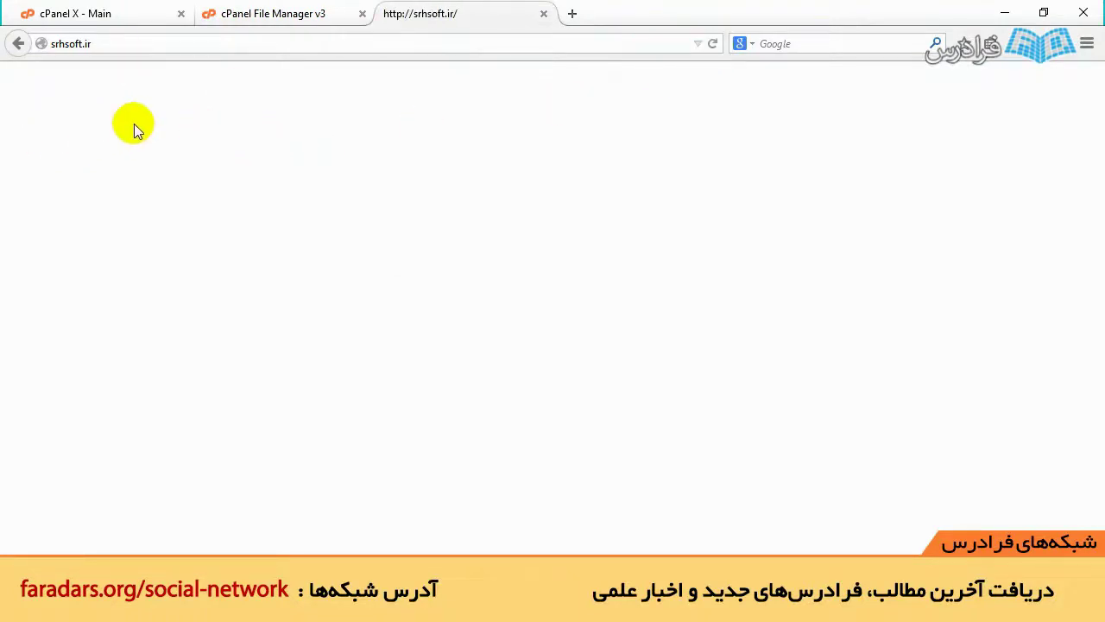
click(86, 13)
click(298, 12)
drag(380, 272, 360, 312)
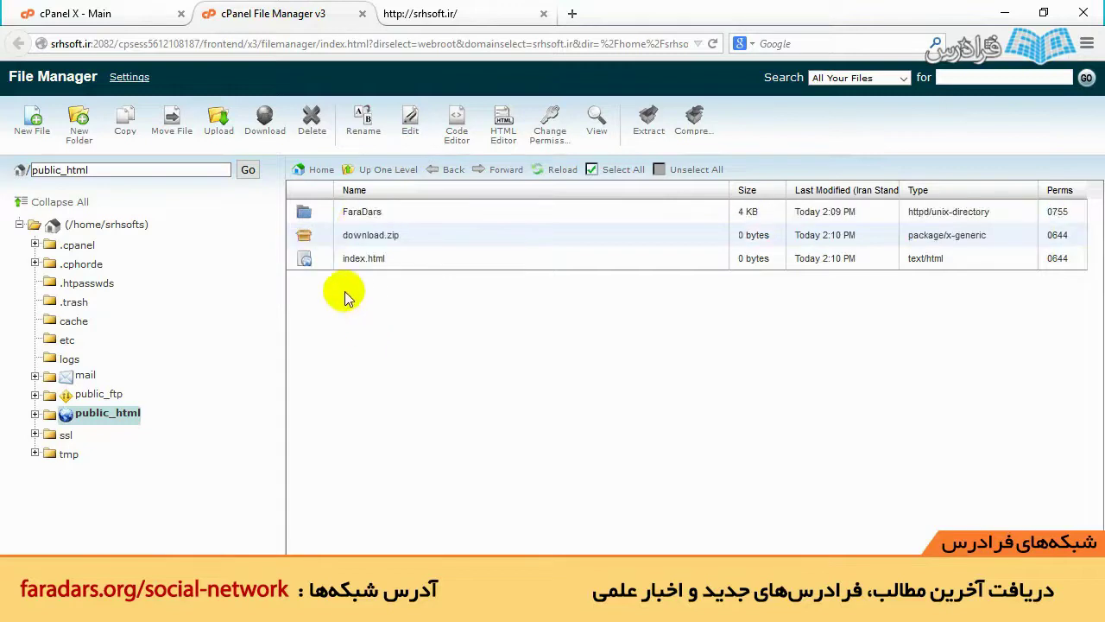
click(323, 264)
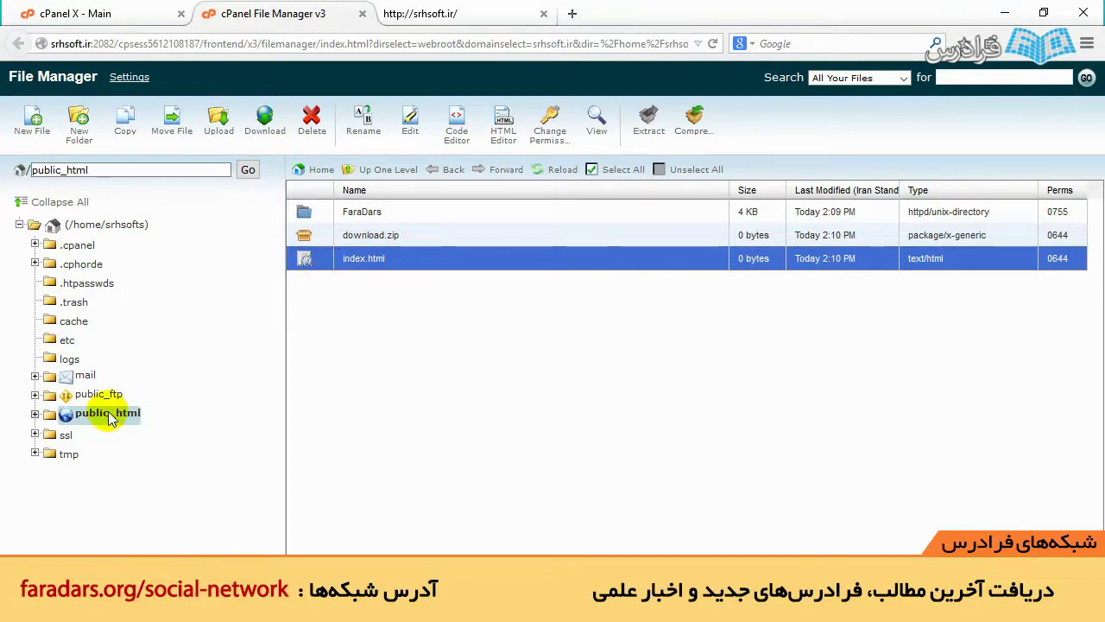
shift+click(307, 210)
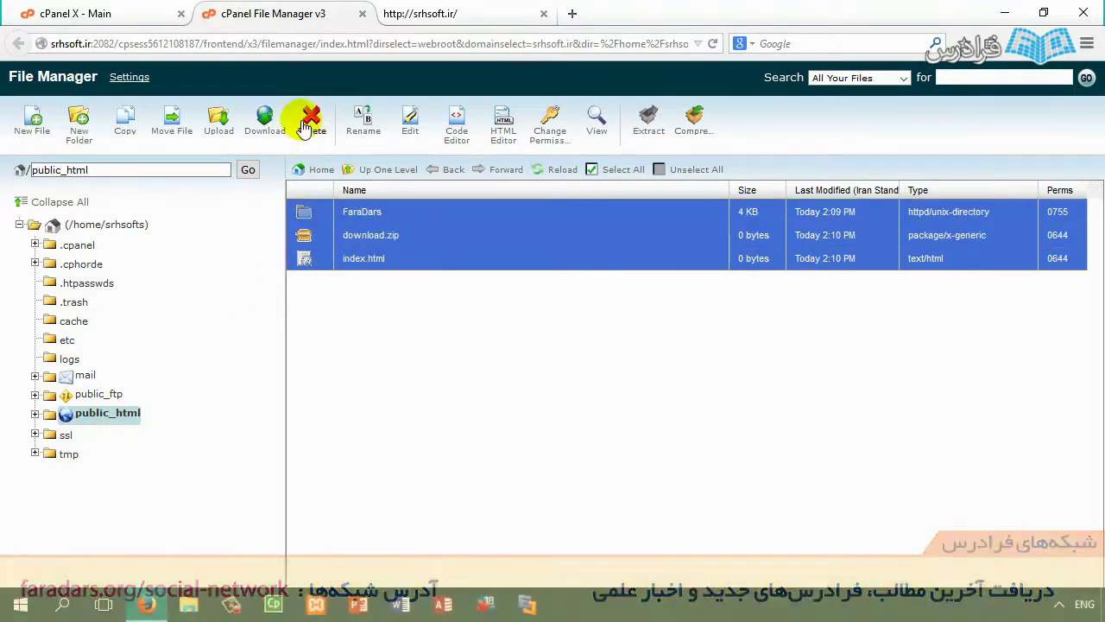
click(309, 121)
Step: Delete the three public_html items and create folders named Copy and FaraDars.Org
click(685, 387)
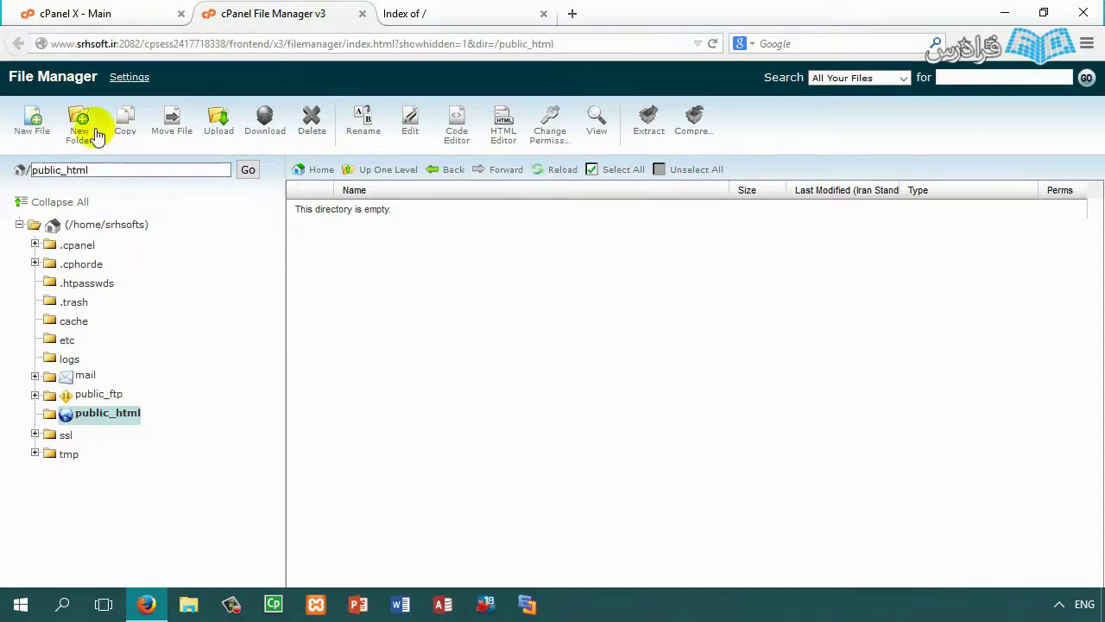
click(81, 121)
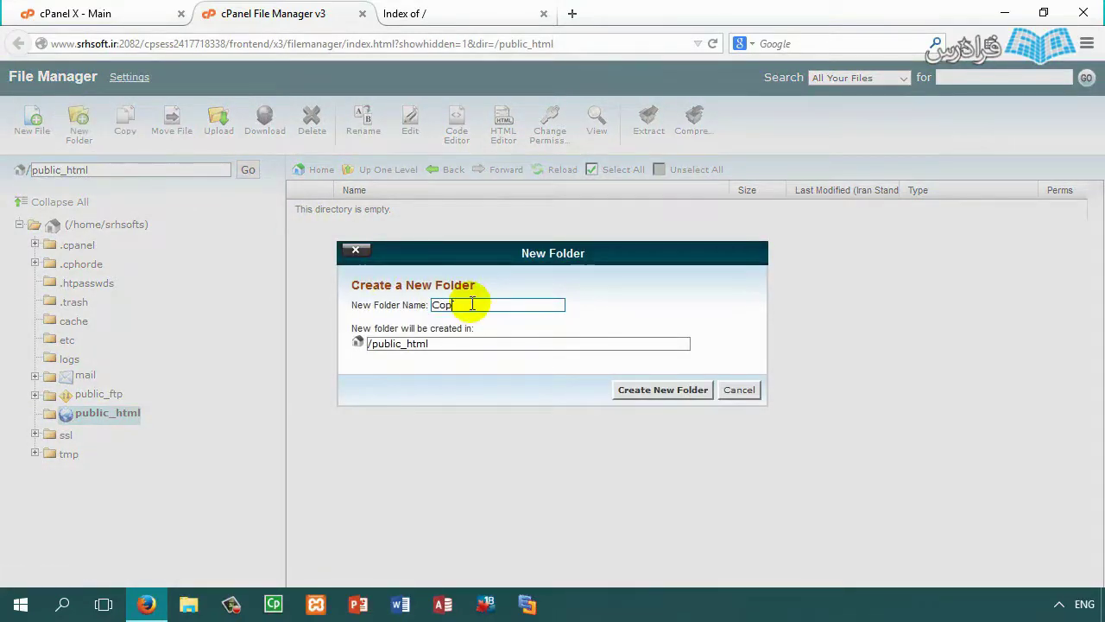
click(664, 390)
click(93, 128)
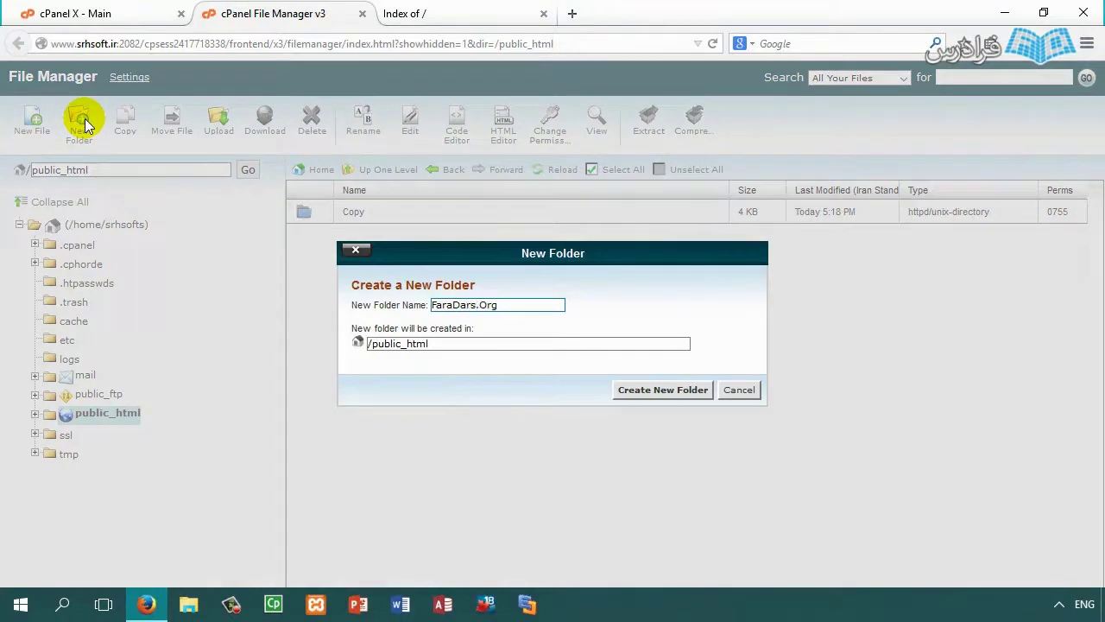
click(665, 389)
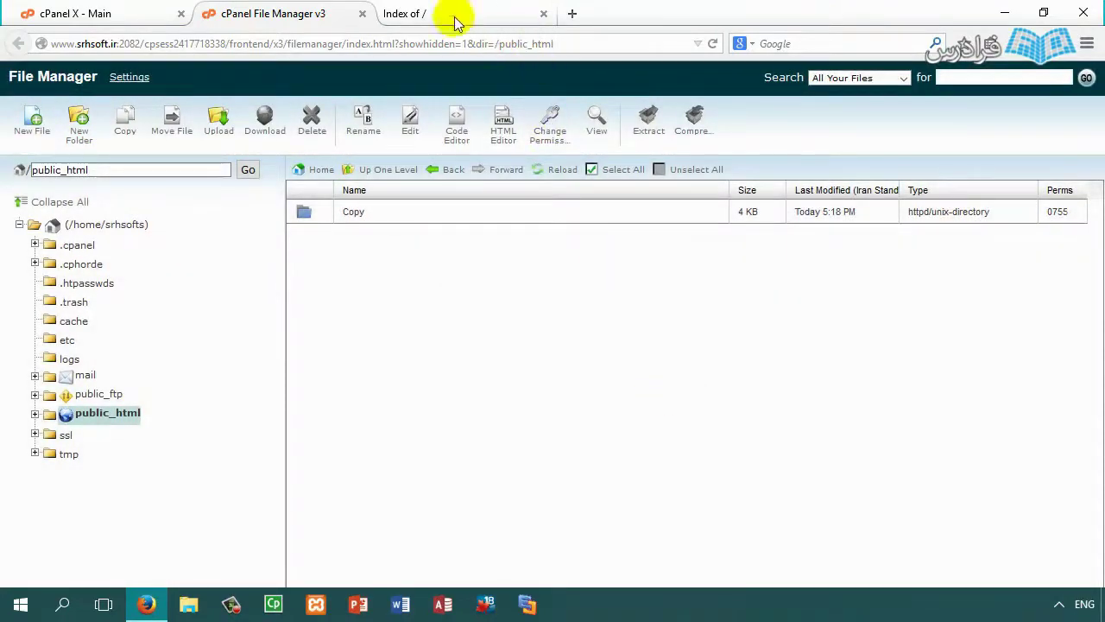
Step: Reload the srhsoft.ir listing so both new folders appear
right_click(429, 12)
click(452, 19)
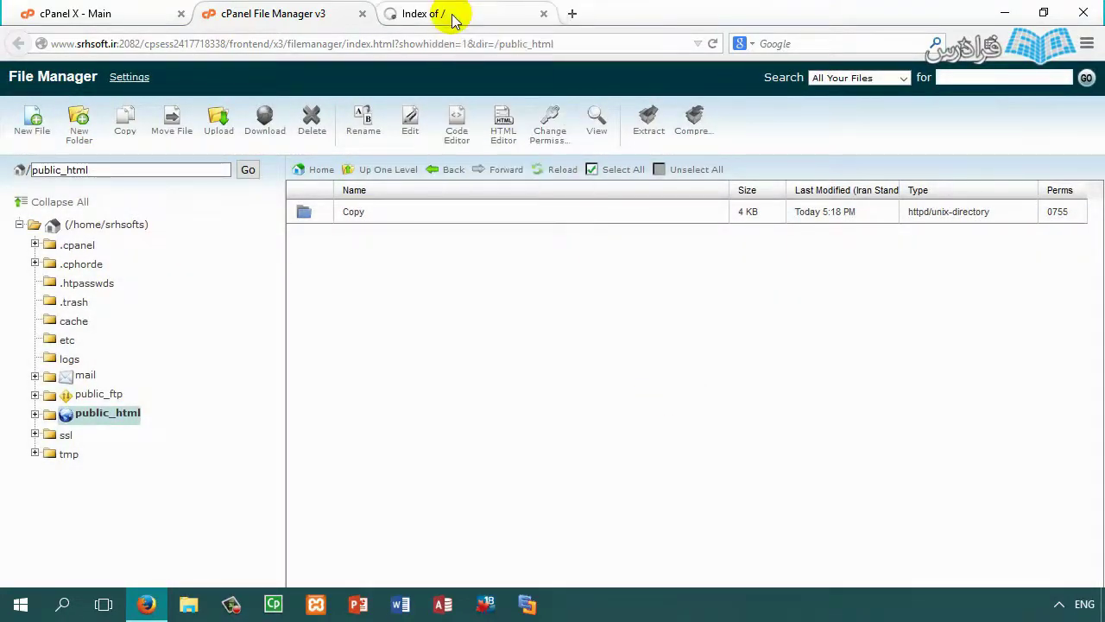
click(436, 14)
click(712, 44)
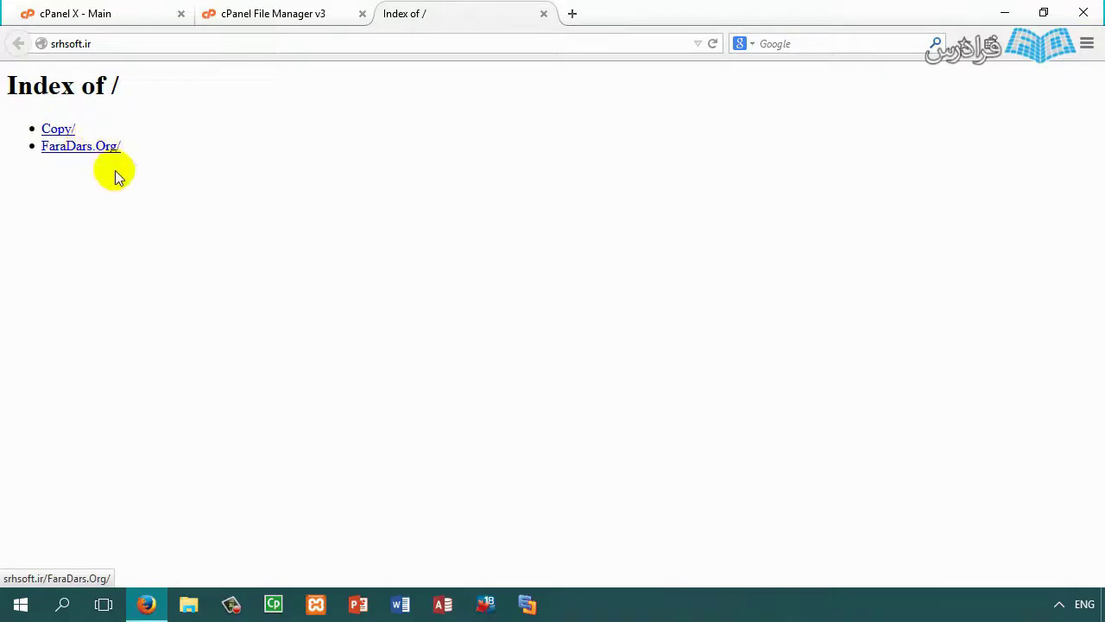
Step: Copy the FaraDars.Org folder into /public_html/Copy
click(349, 9)
click(344, 215)
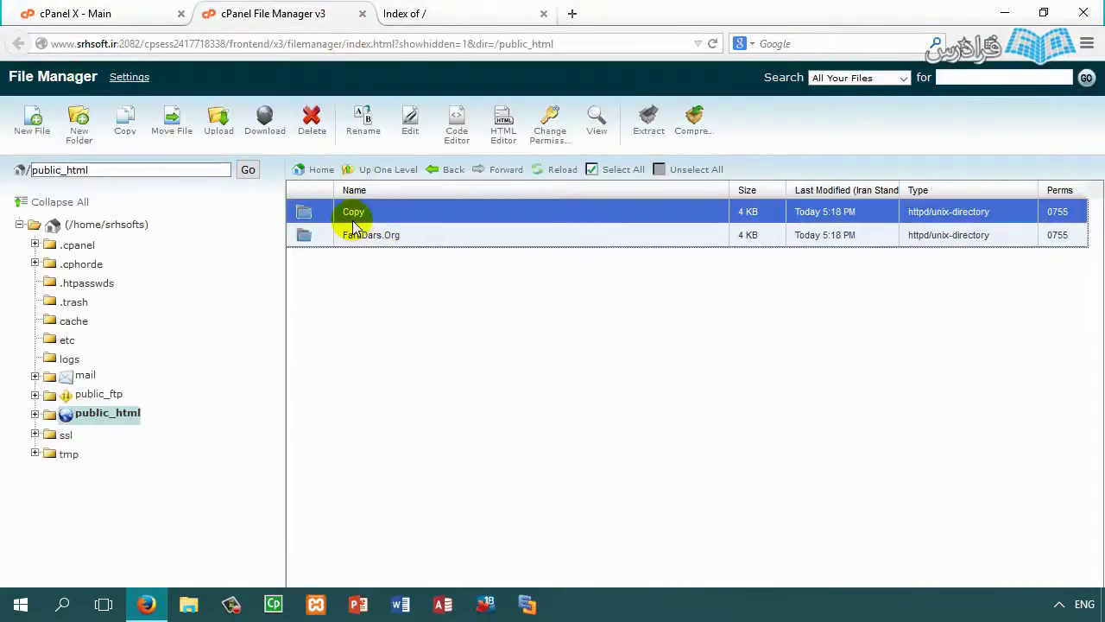
click(347, 240)
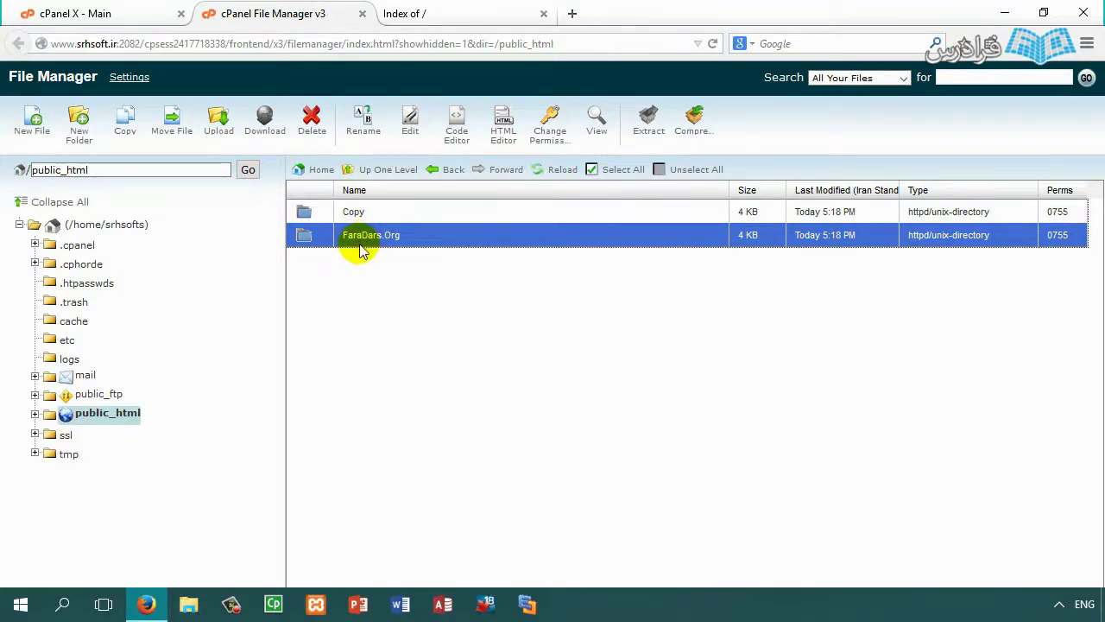
click(124, 129)
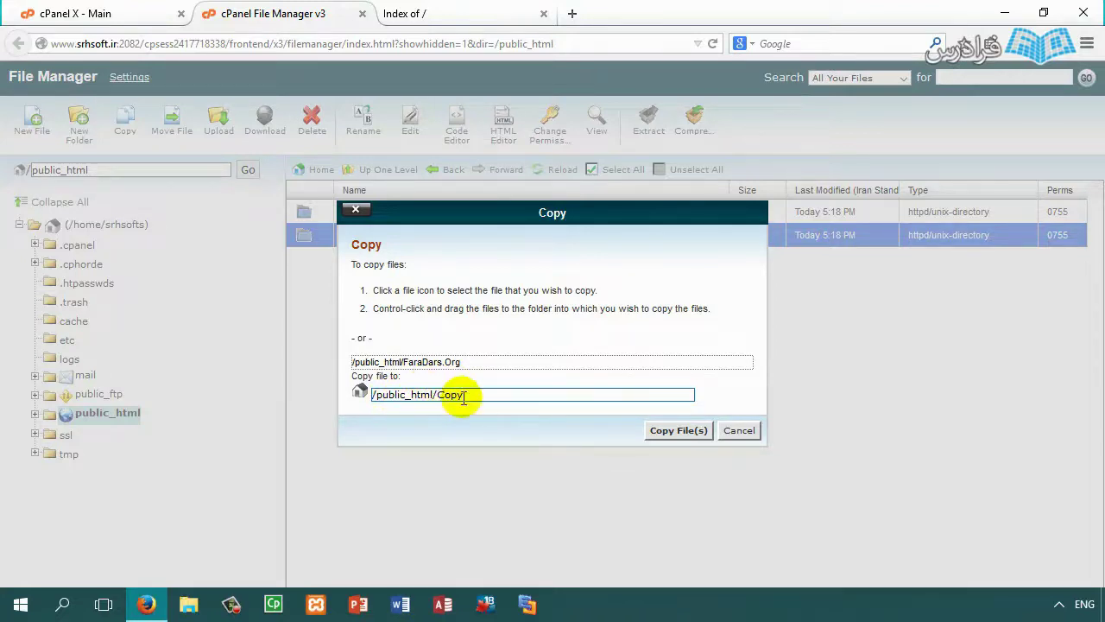
click(674, 432)
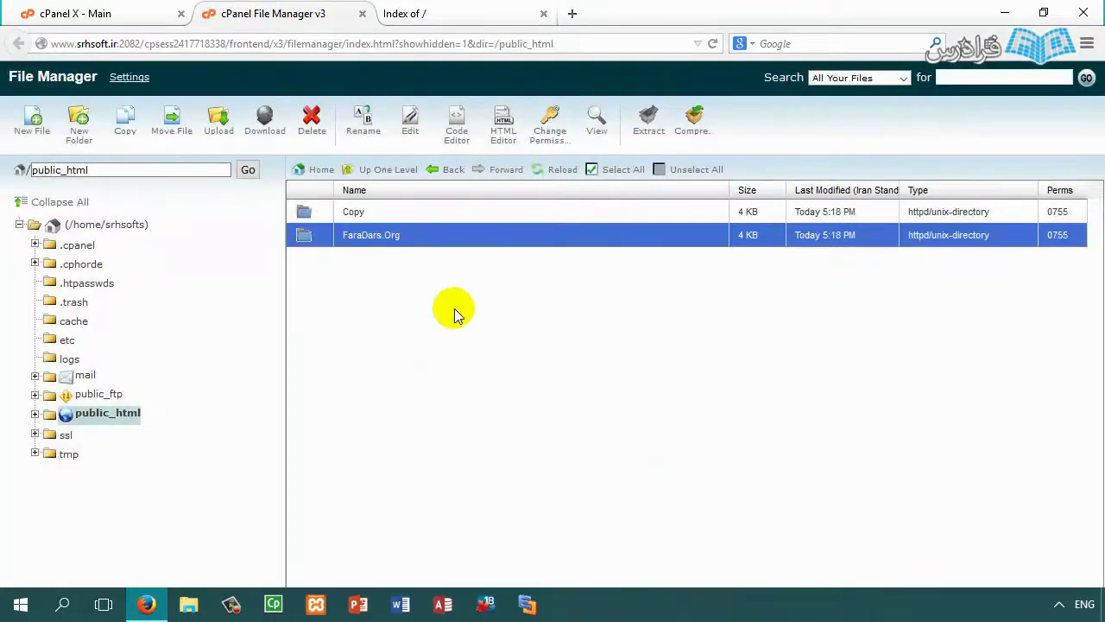
Step: Delete the FaraDars.Org duplicate inside Copy and go back up to public_html
double_click(349, 212)
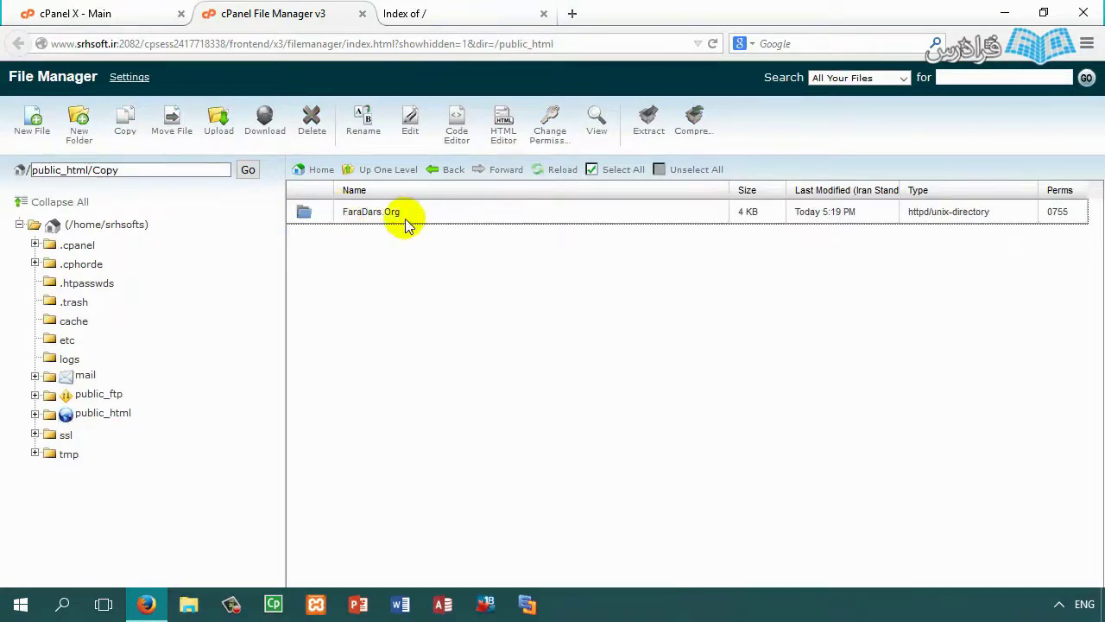
click(384, 216)
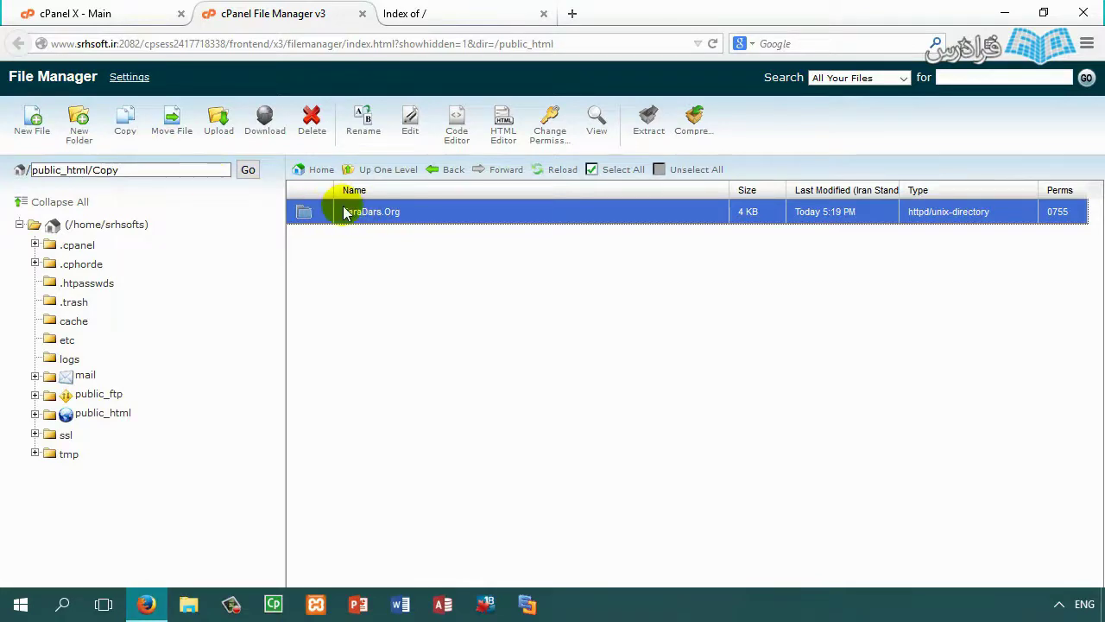
click(322, 136)
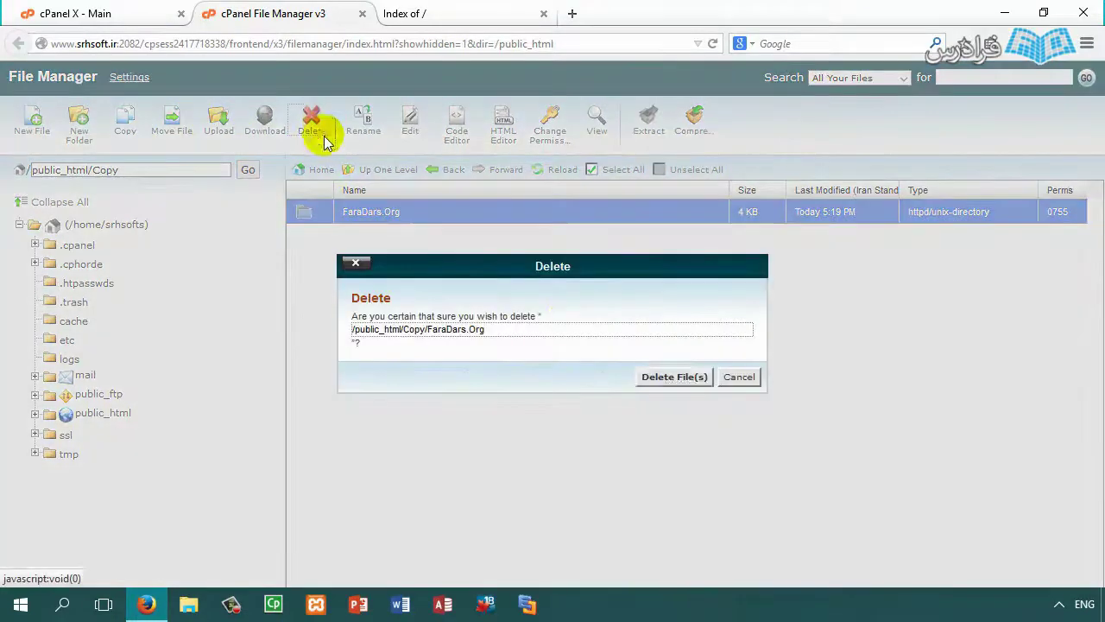
click(663, 375)
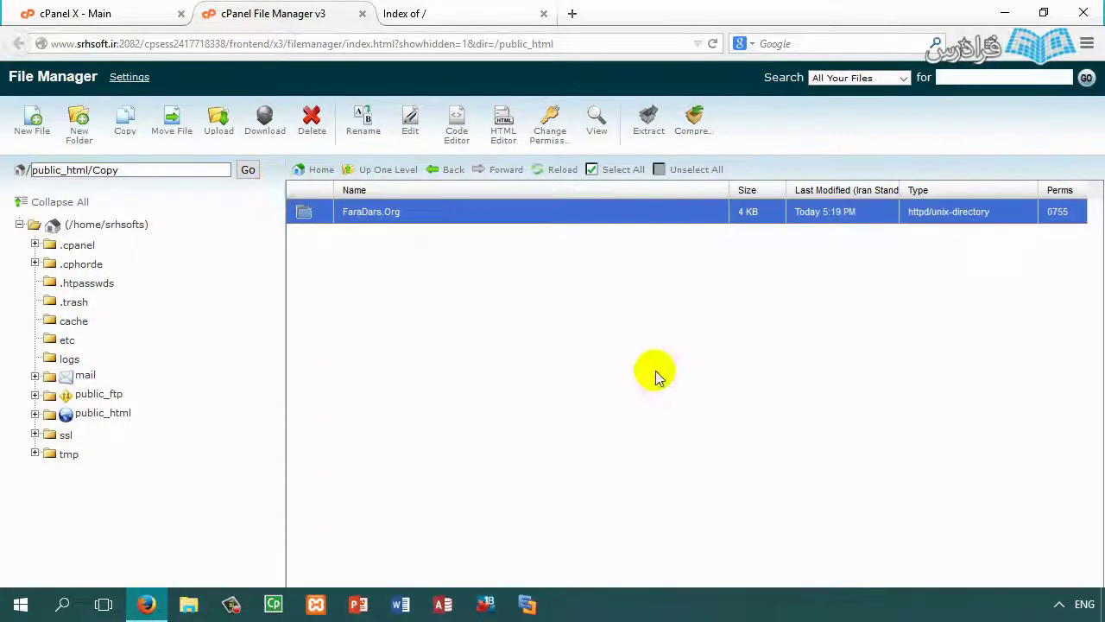
click(386, 173)
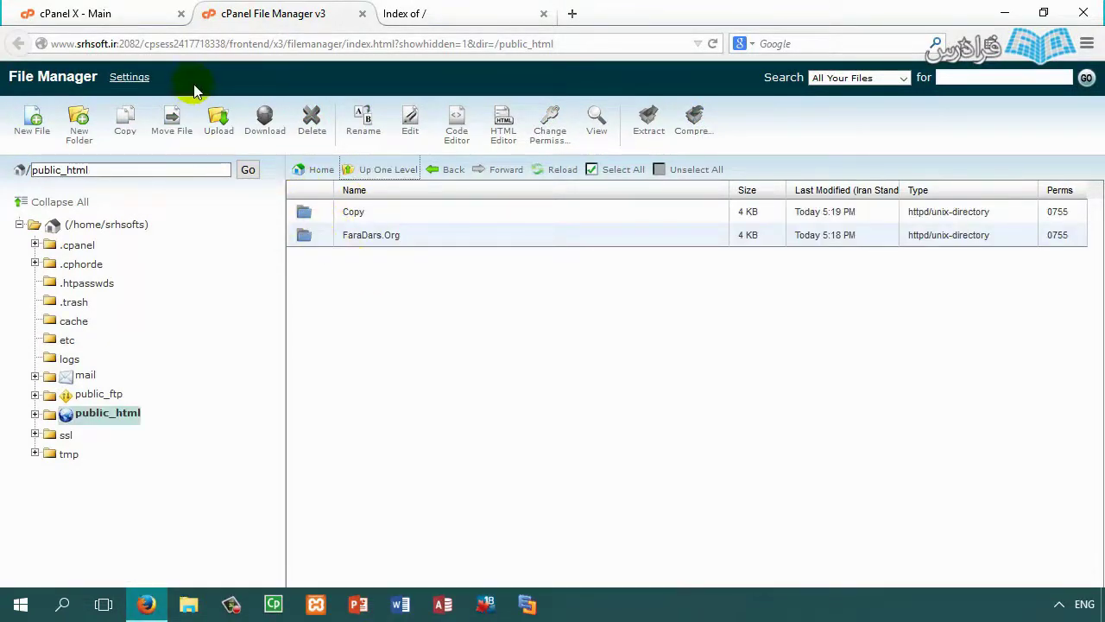
Step: Move the FaraDars.Org folder into public_html/Copy, check it inside Copy, then return to public_html
click(362, 236)
click(171, 121)
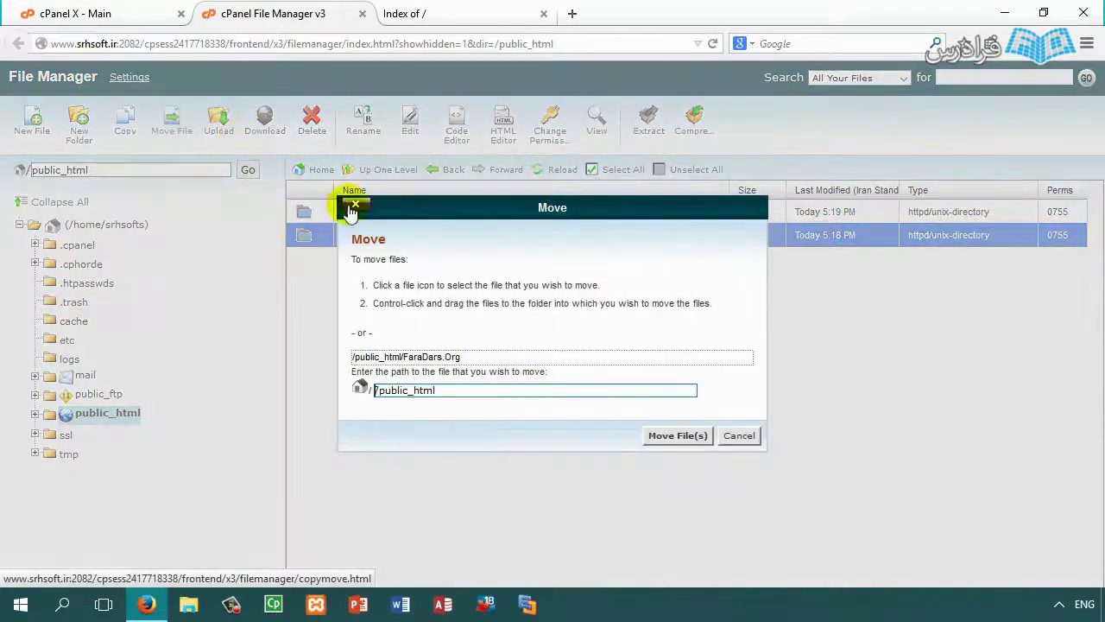
click(471, 391)
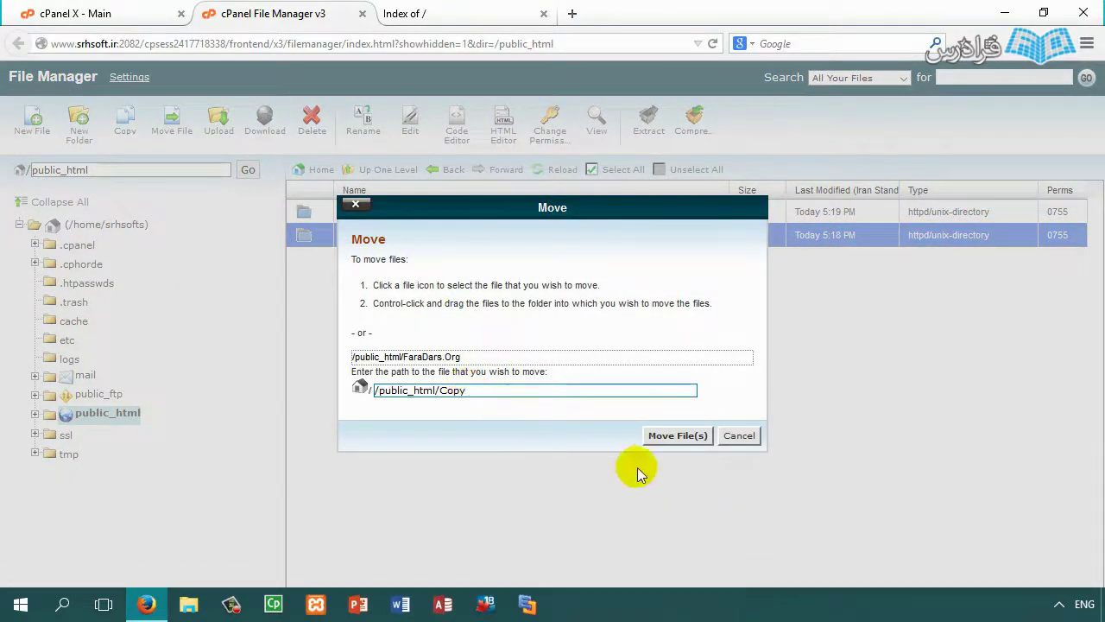
click(653, 440)
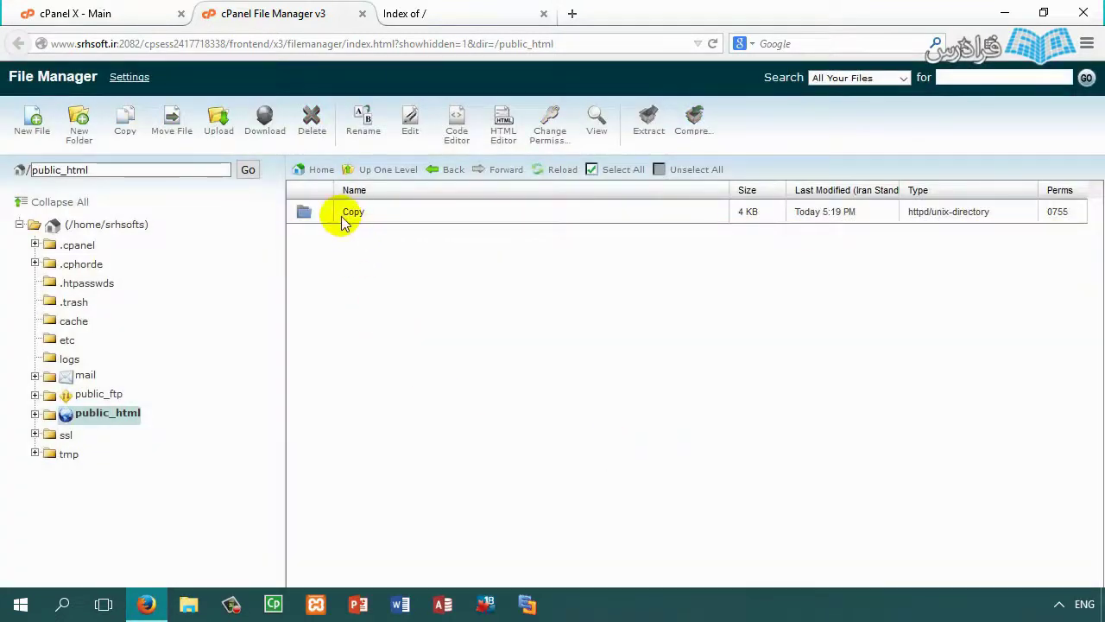
double_click(344, 223)
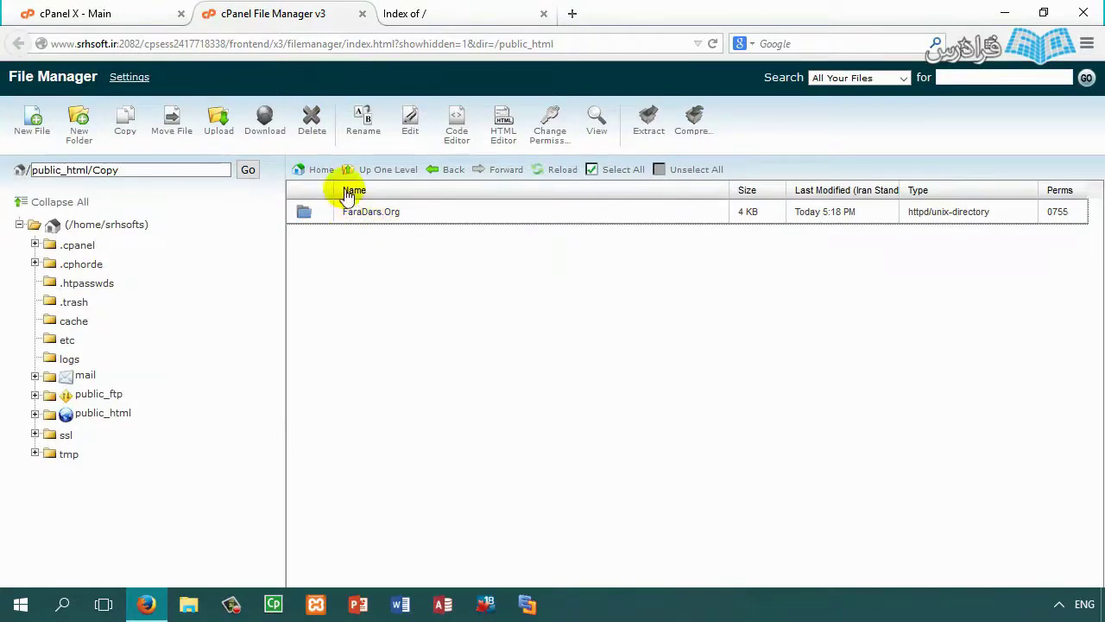
click(373, 170)
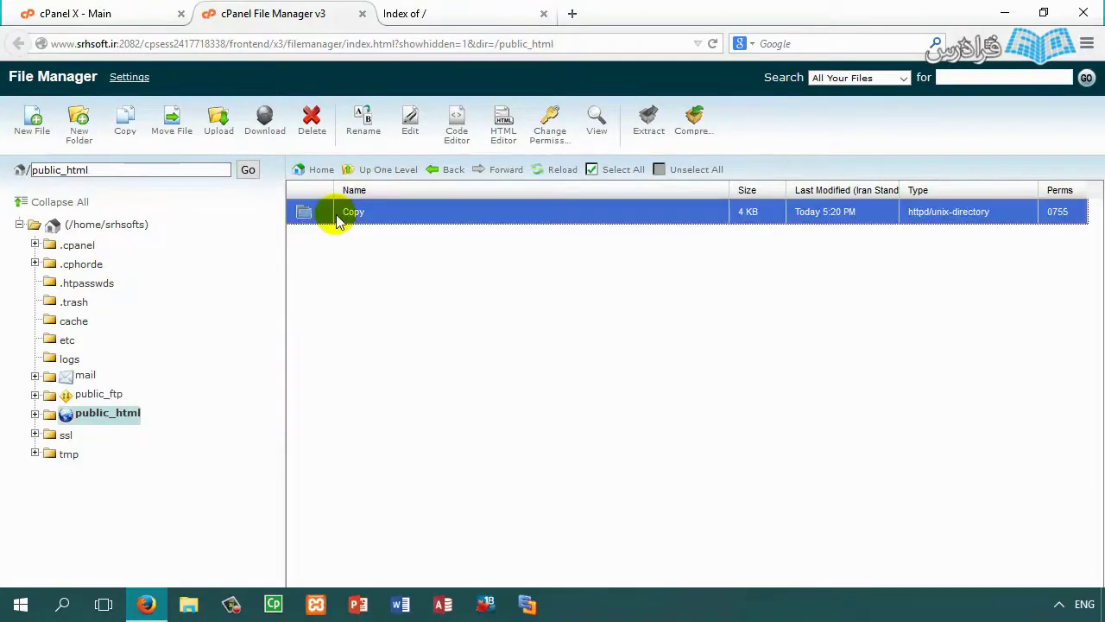
Step: Create a new 0-byte file named Download.zip in public_html and select it
right_click(330, 249)
click(307, 233)
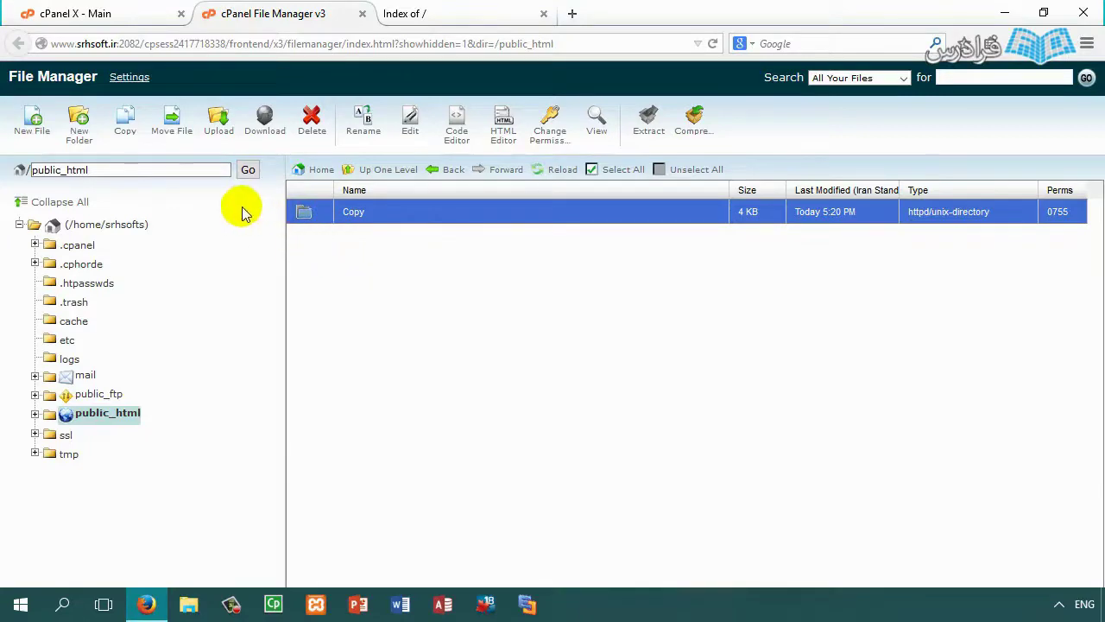
click(36, 125)
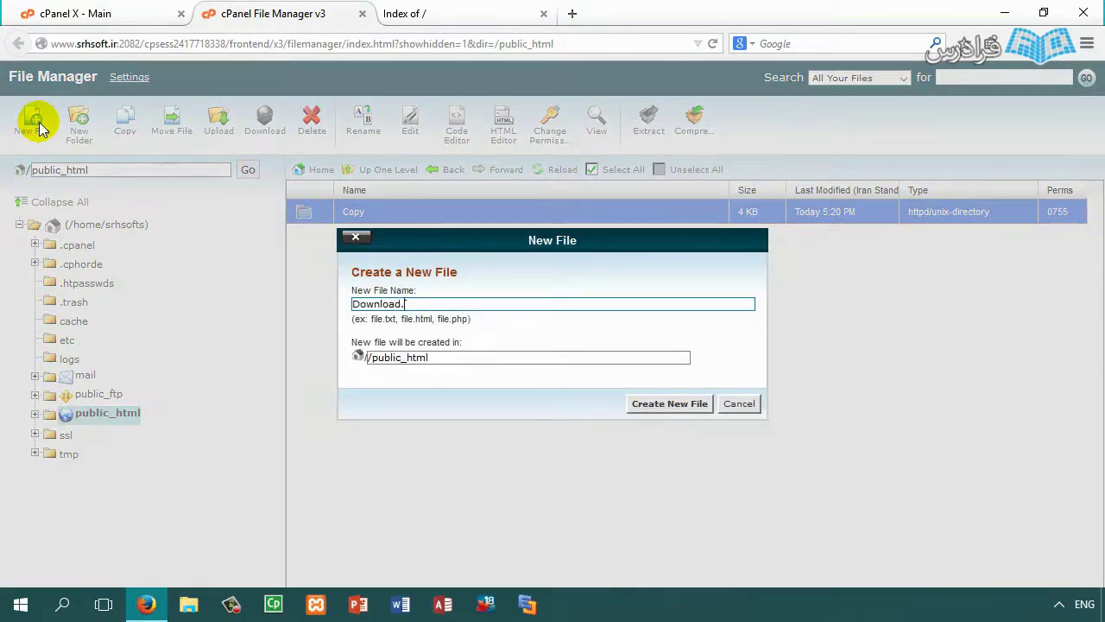
key(Return)
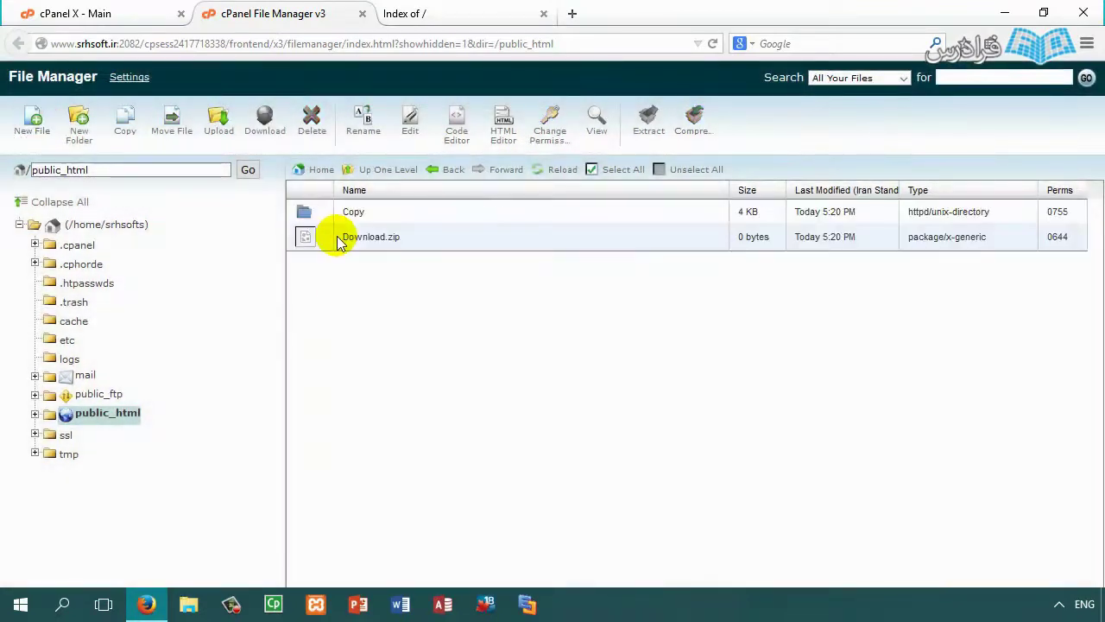
click(339, 238)
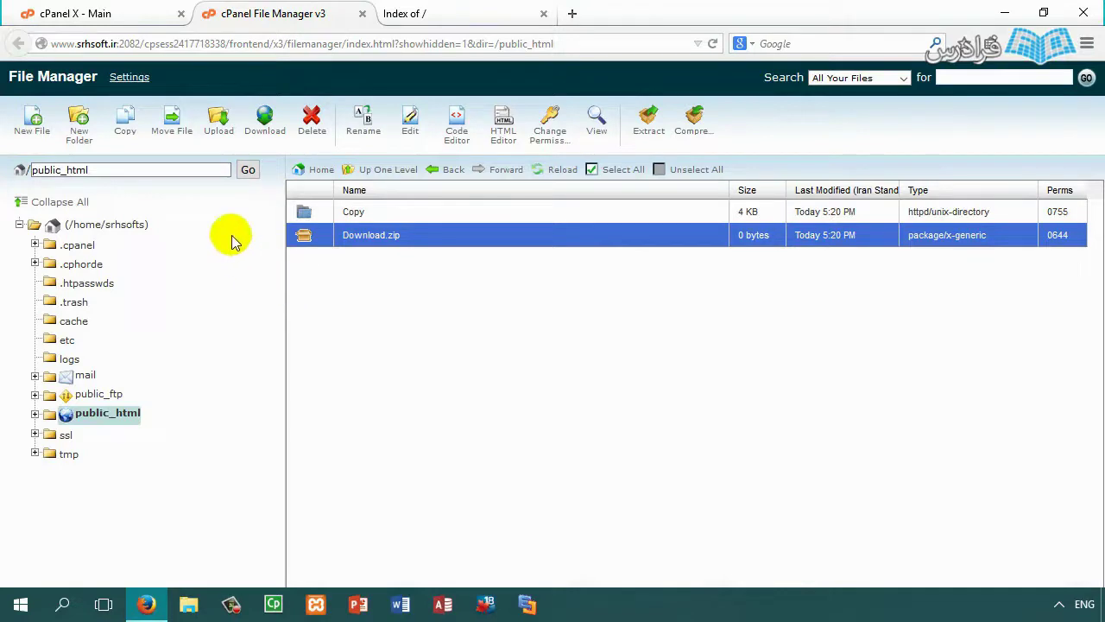
Step: Upload wordpress-4.3.1-fa_IR.zip (7.71 MB) from Downloads into public_html, then go back to the listing
click(223, 131)
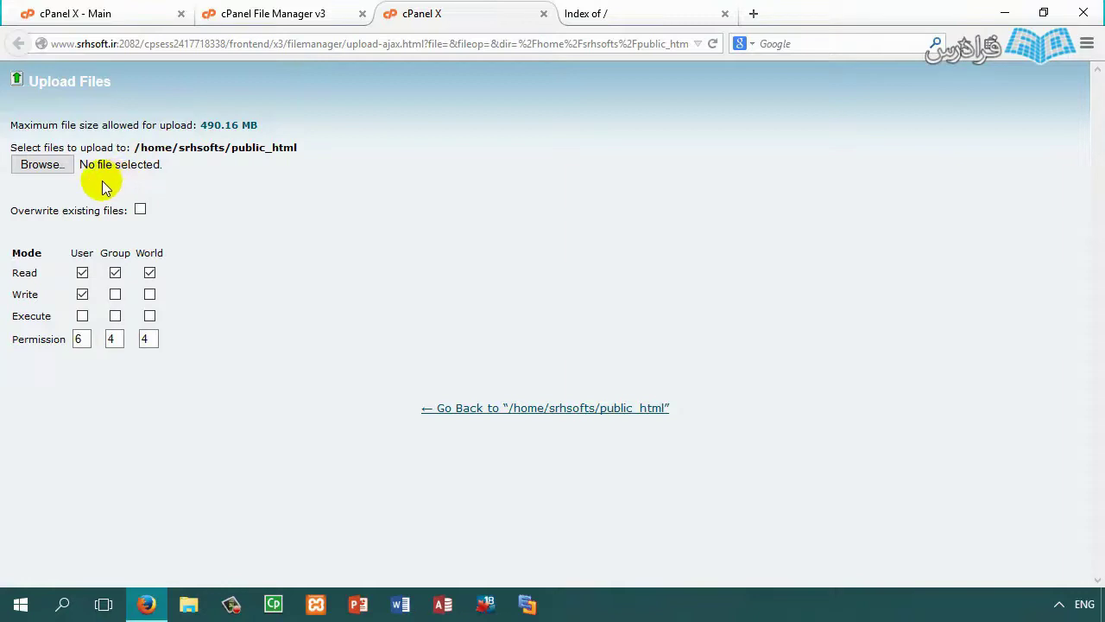
click(50, 167)
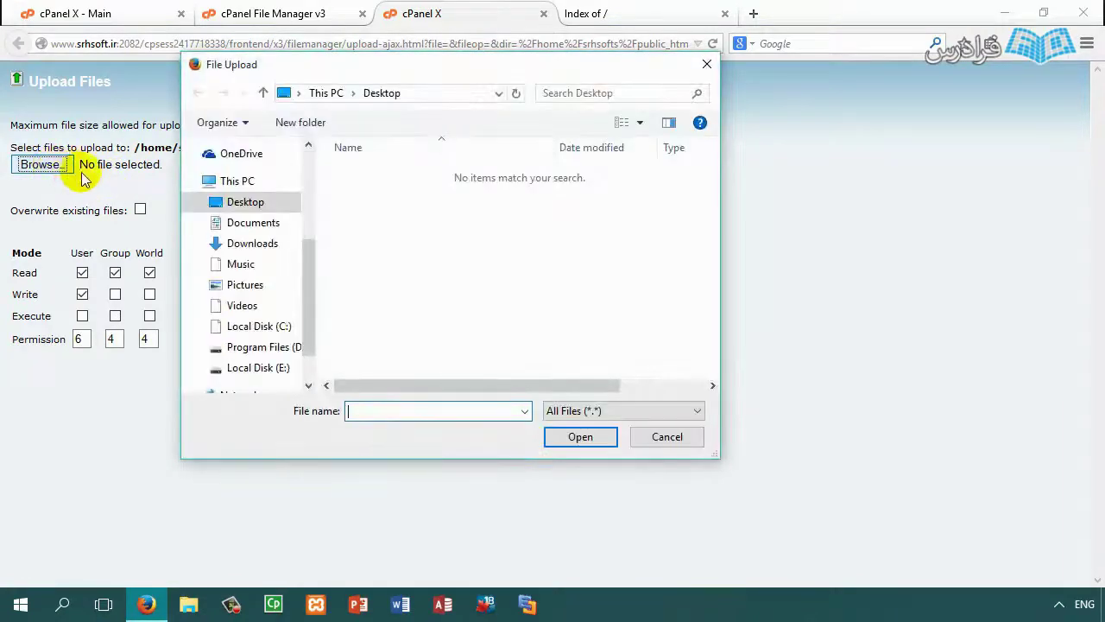
click(259, 244)
click(602, 240)
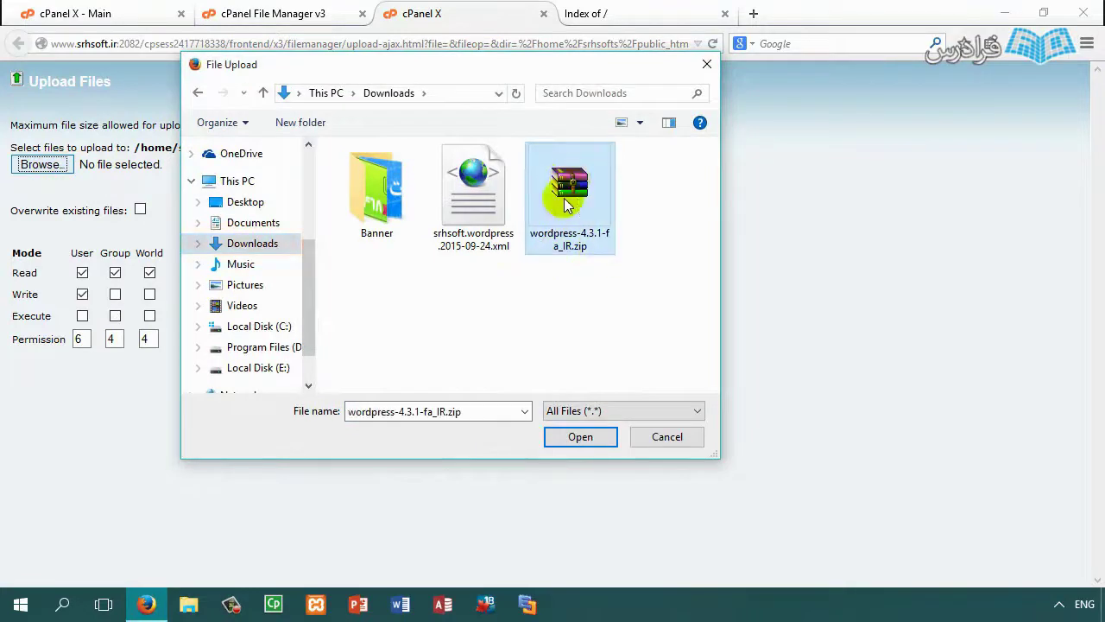
click(590, 440)
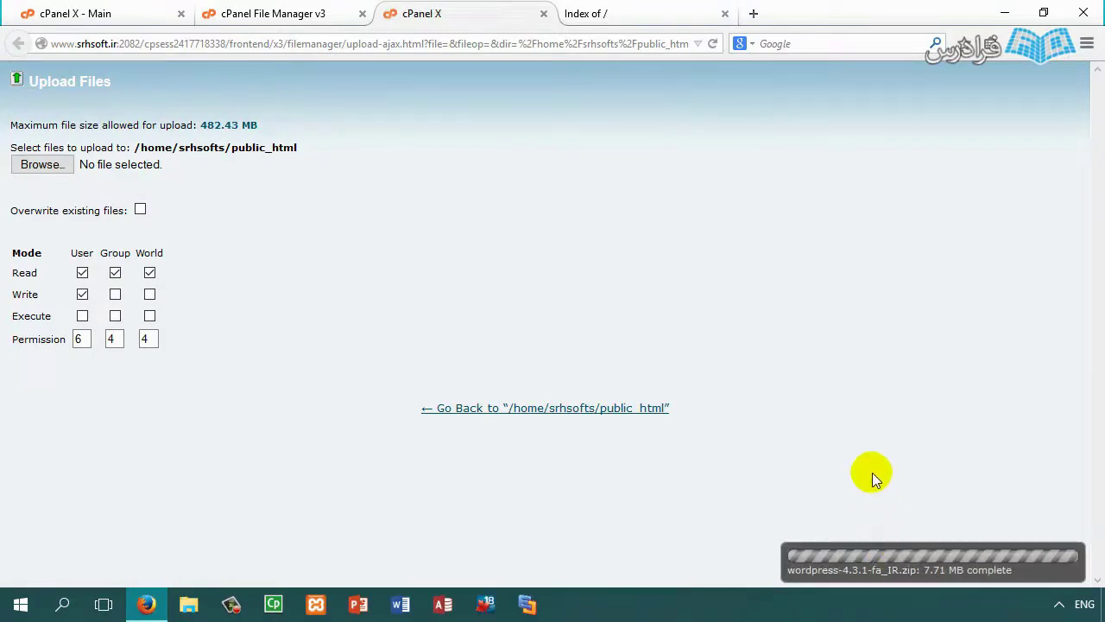
click(892, 563)
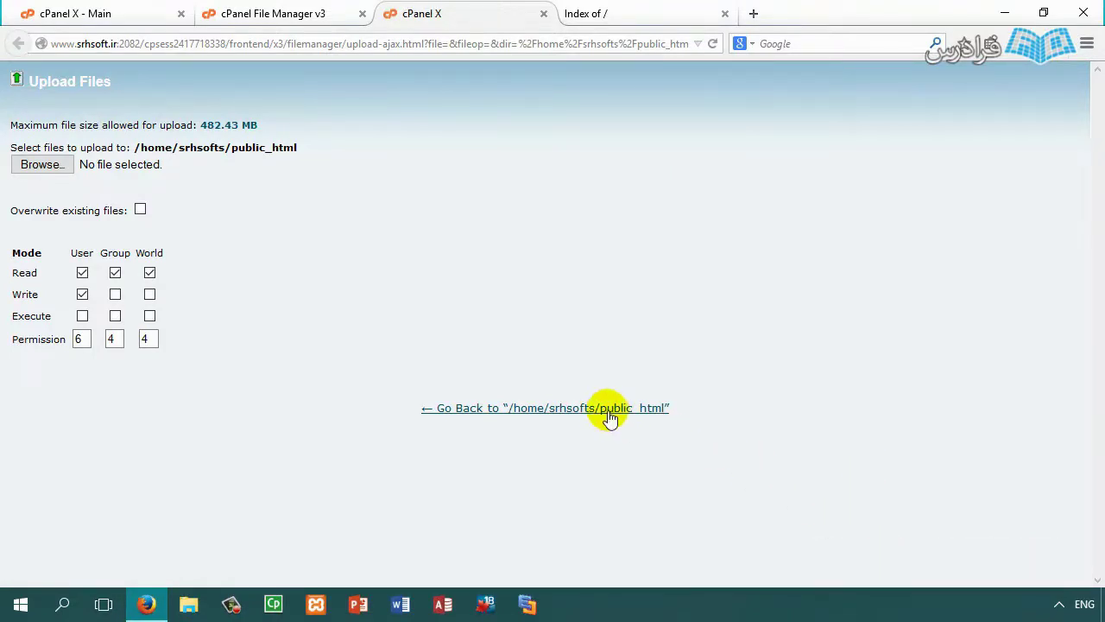
click(606, 409)
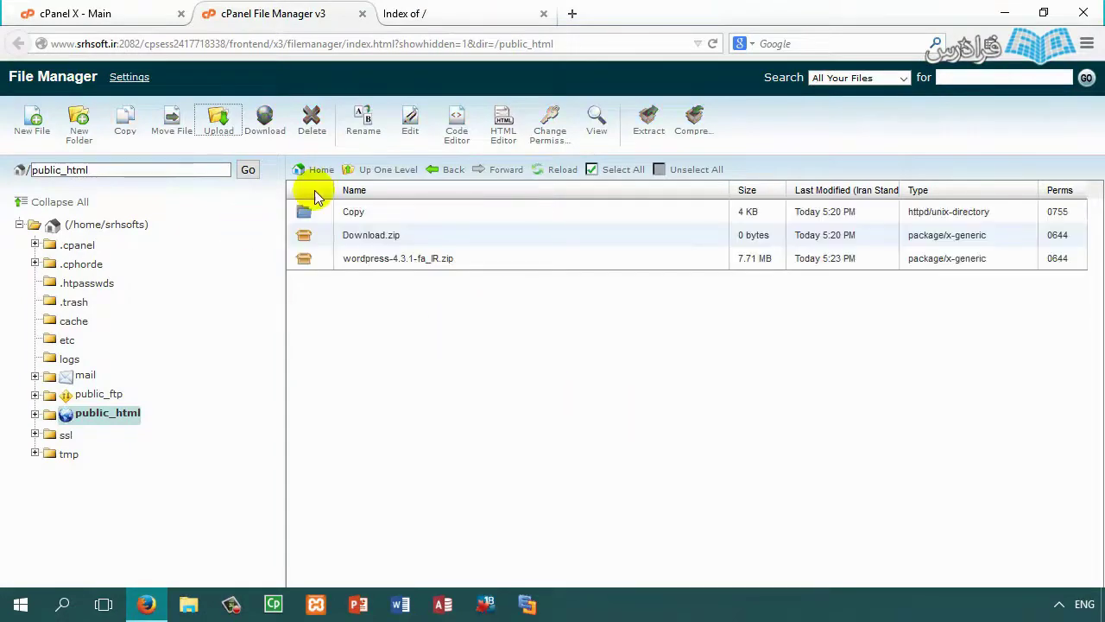
Step: Delete the Copy folder and Download.zip, leaving wordpress-4.3.1-fa_IR.zip selected
click(379, 261)
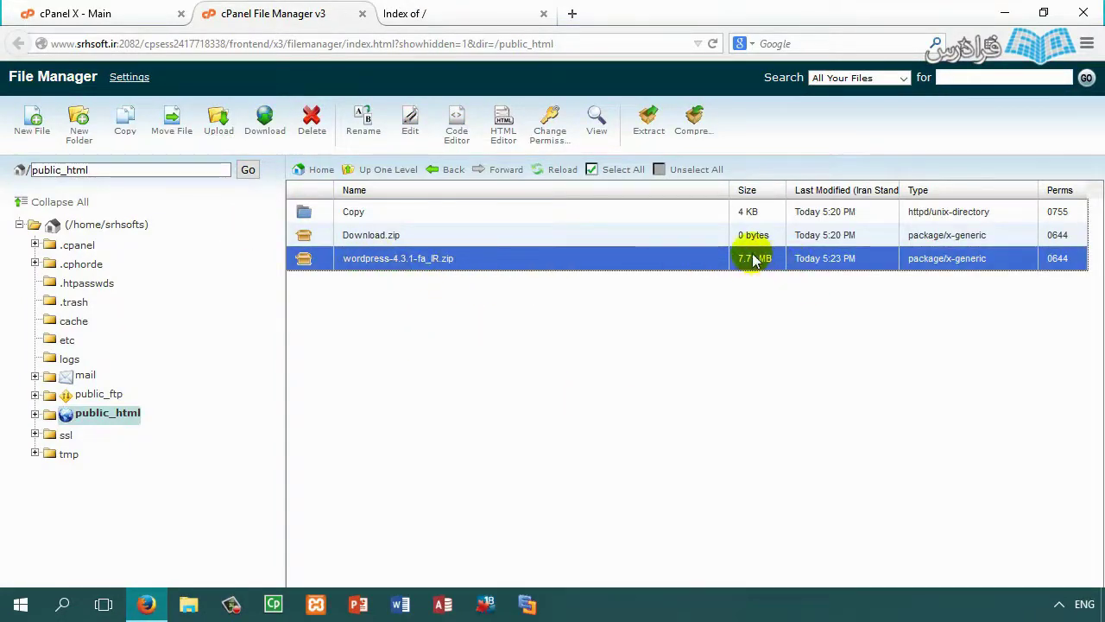
click(331, 235)
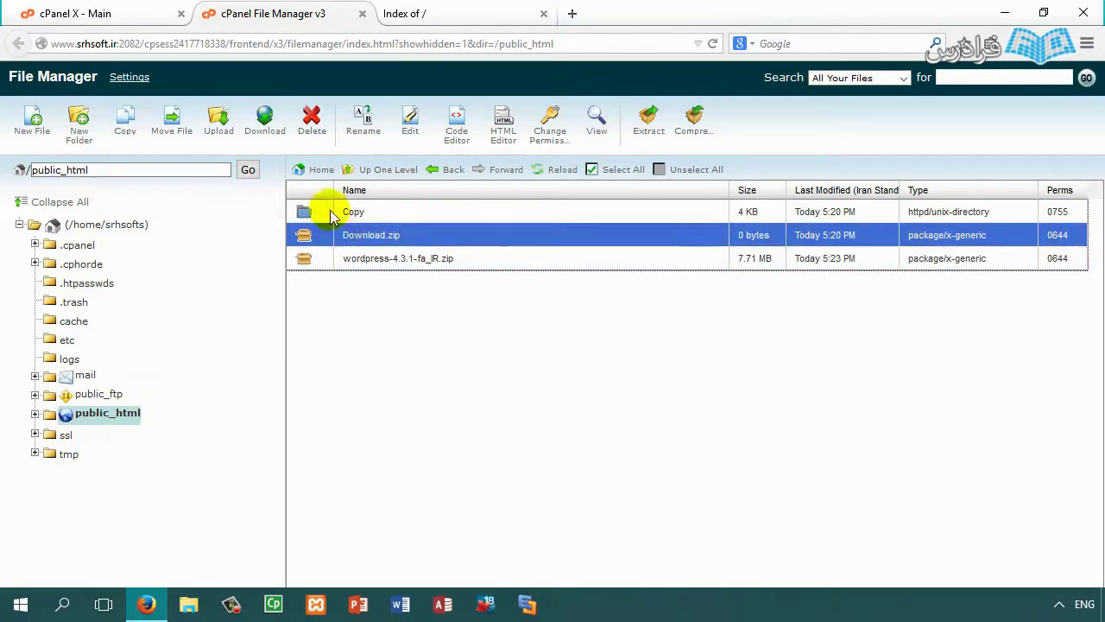
ctrl+click(330, 212)
click(310, 121)
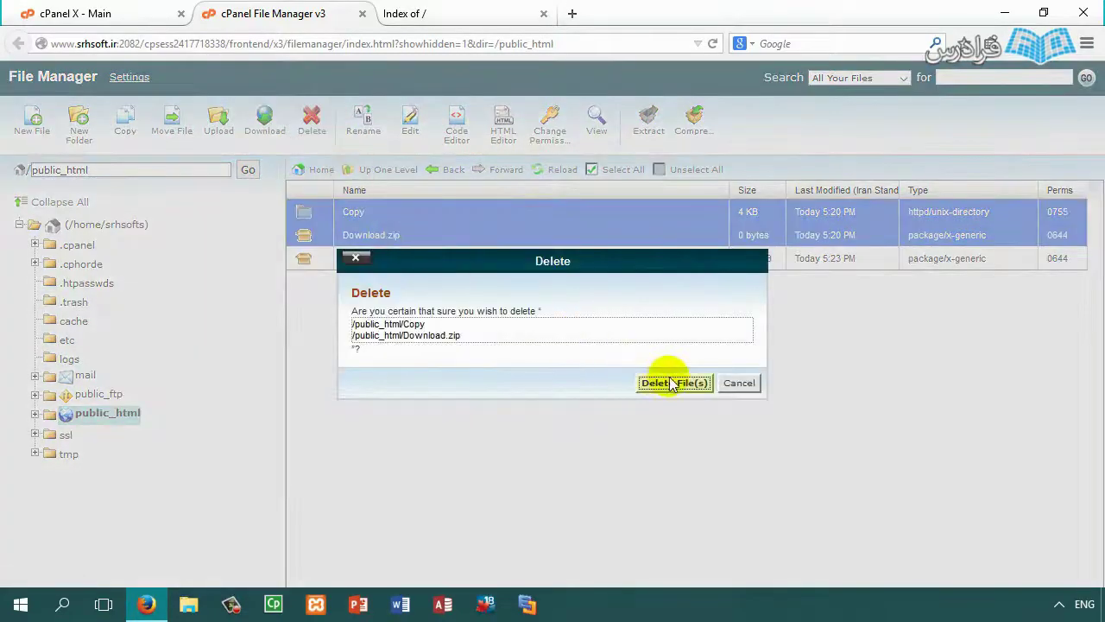
click(672, 382)
click(362, 223)
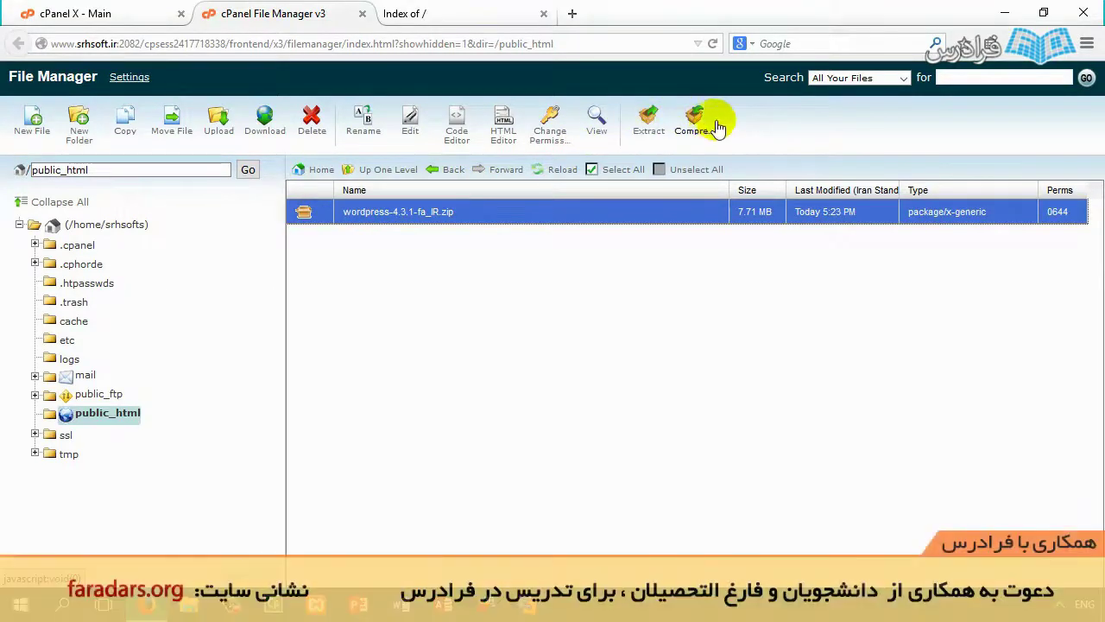
Step: Extract wordpress-4.3.1-fa_IR.zip into public_html and select the resulting wordpress folder
click(647, 120)
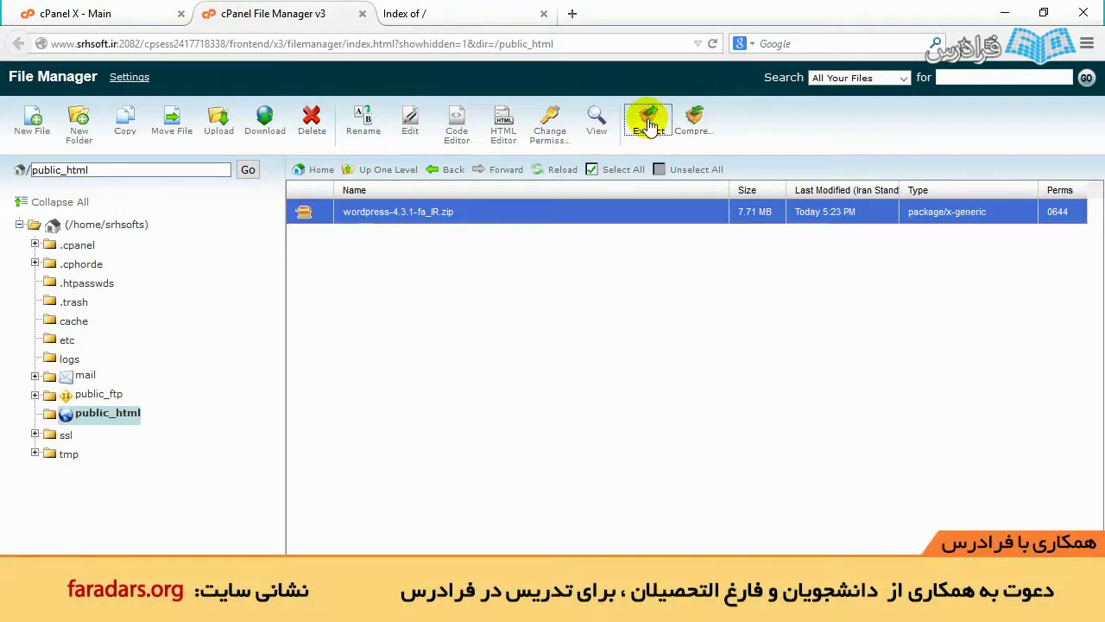
click(666, 382)
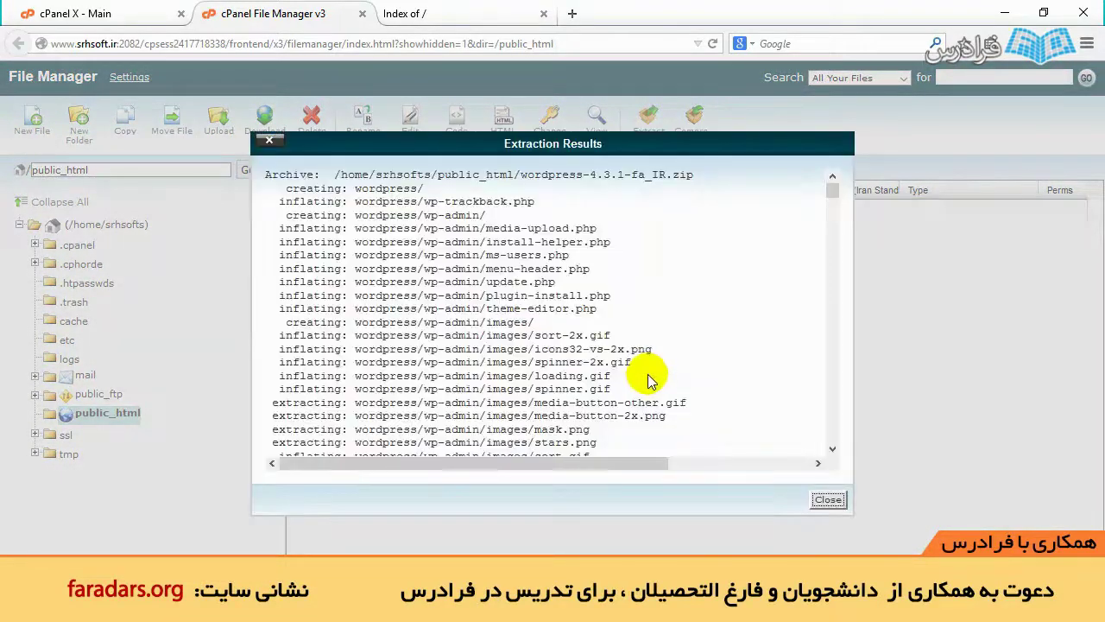
scroll(502, 283, down, 15)
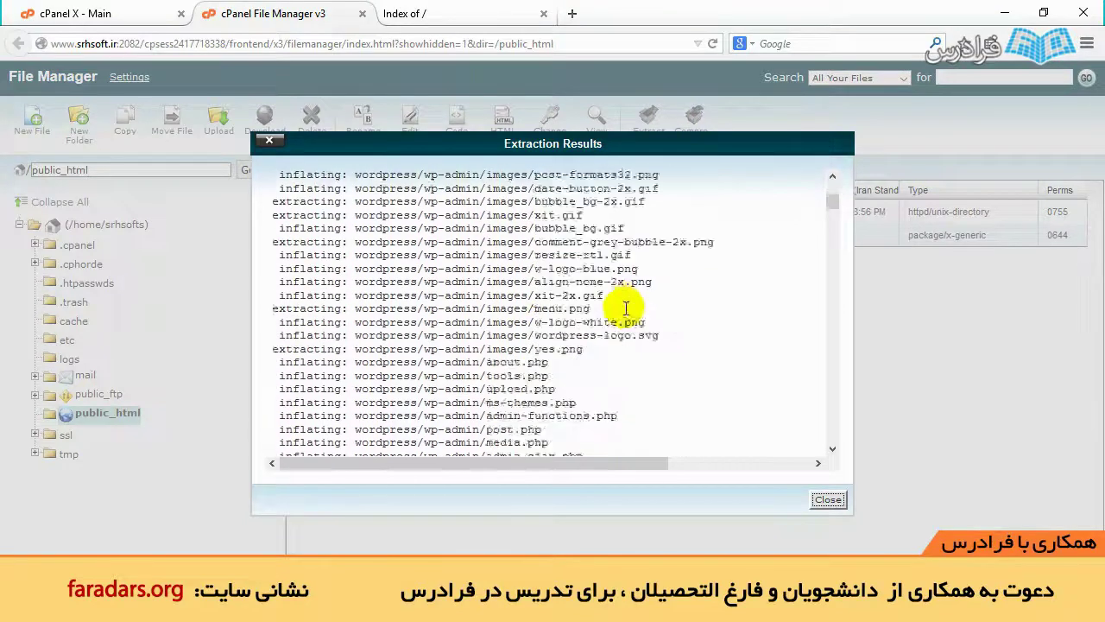
click(828, 501)
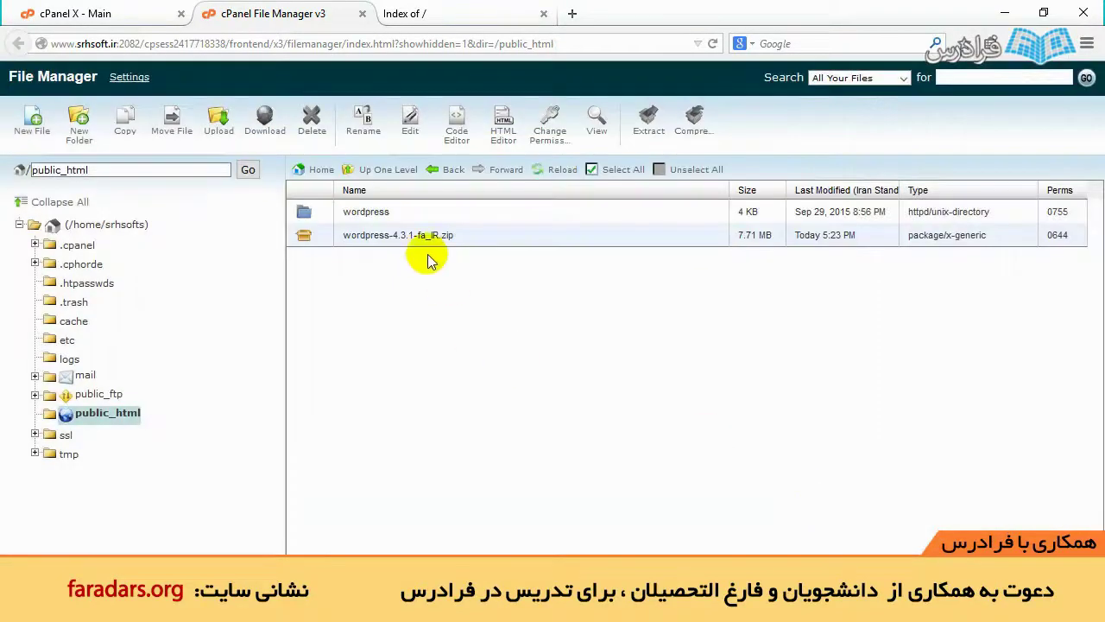
click(341, 216)
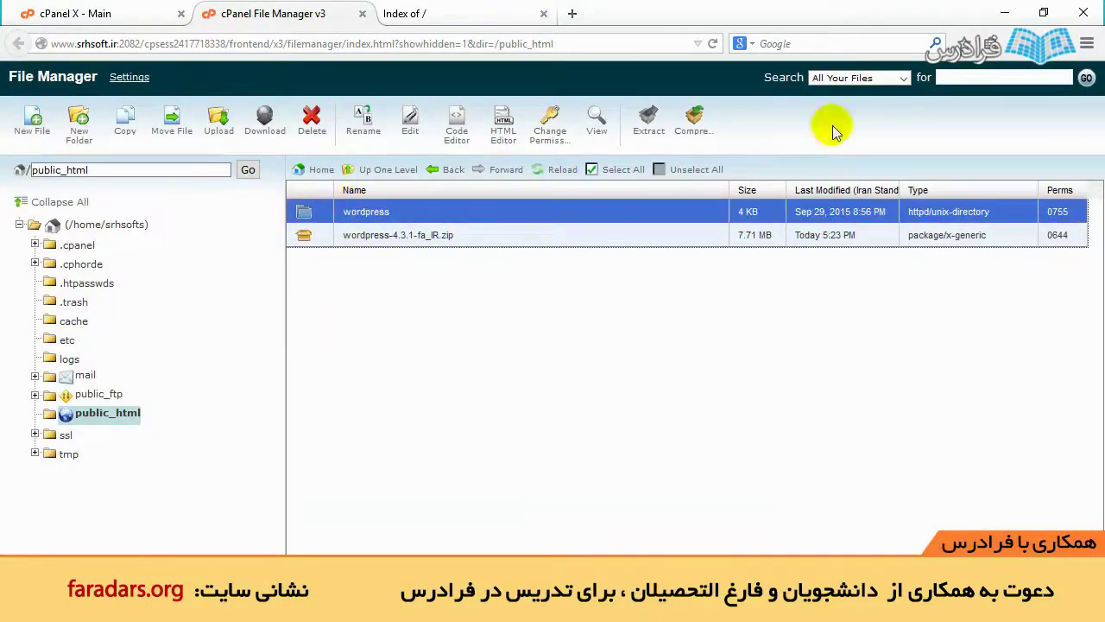
click(695, 123)
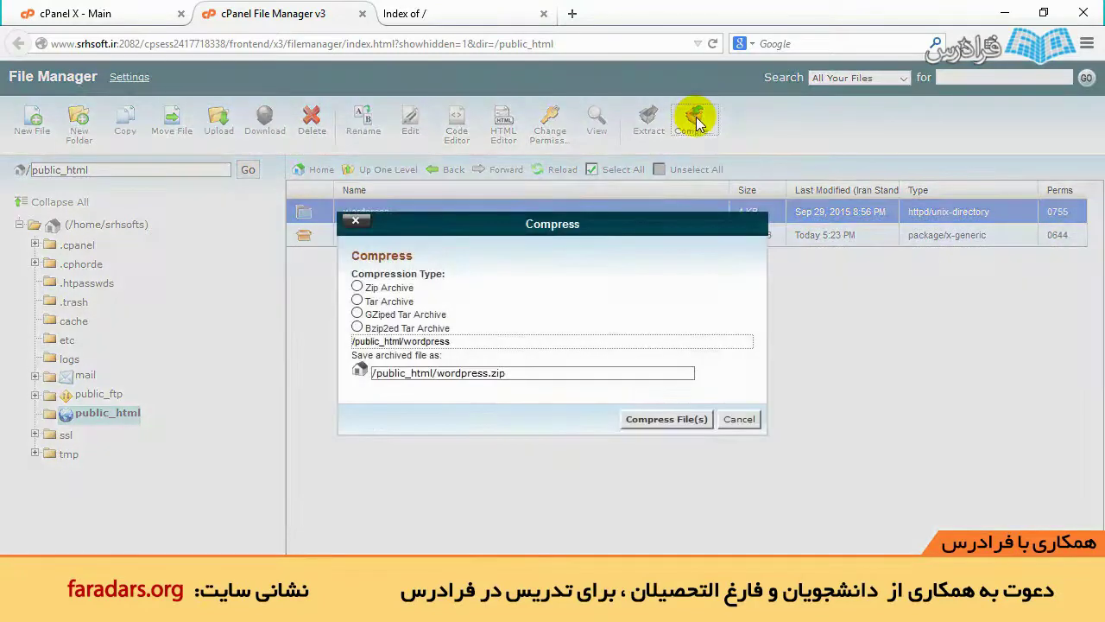
click(356, 286)
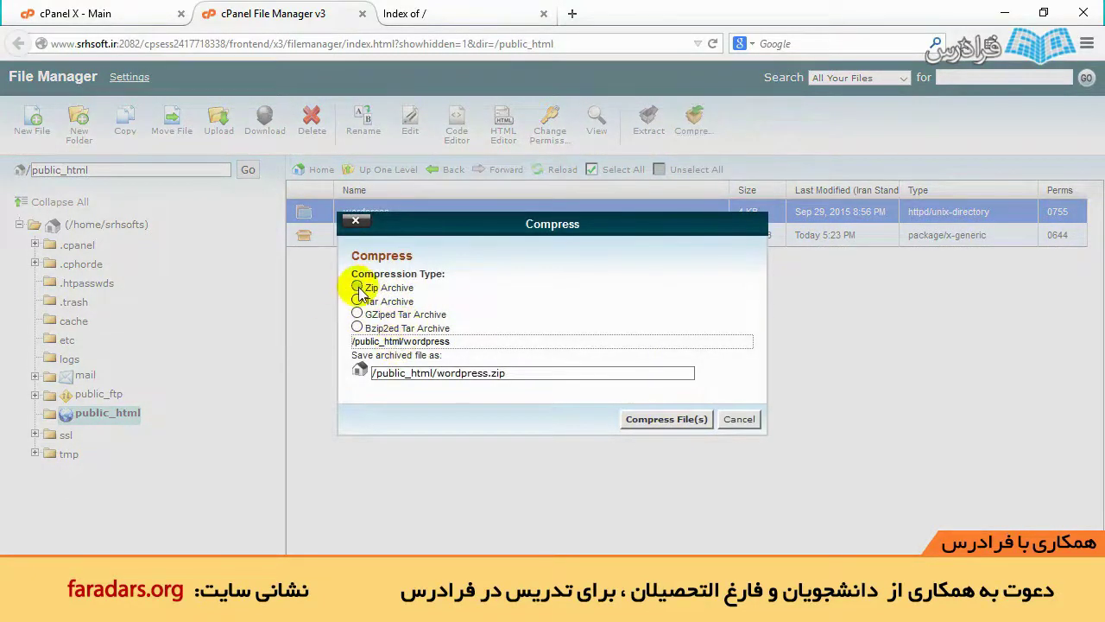
click(357, 314)
click(356, 286)
click(663, 418)
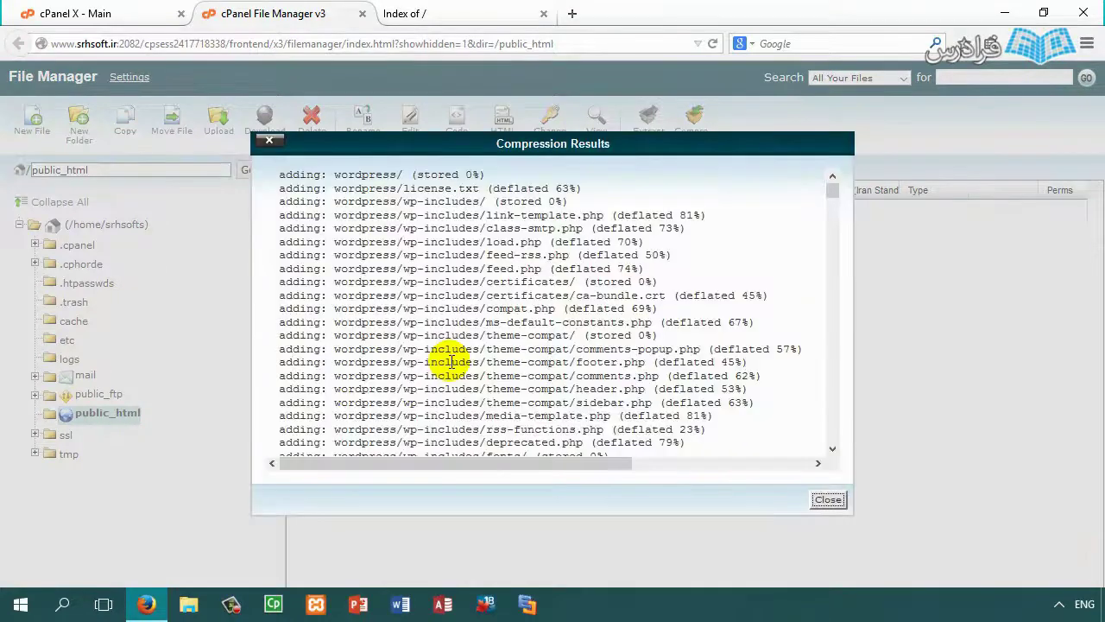
scroll(518, 328, down, 10)
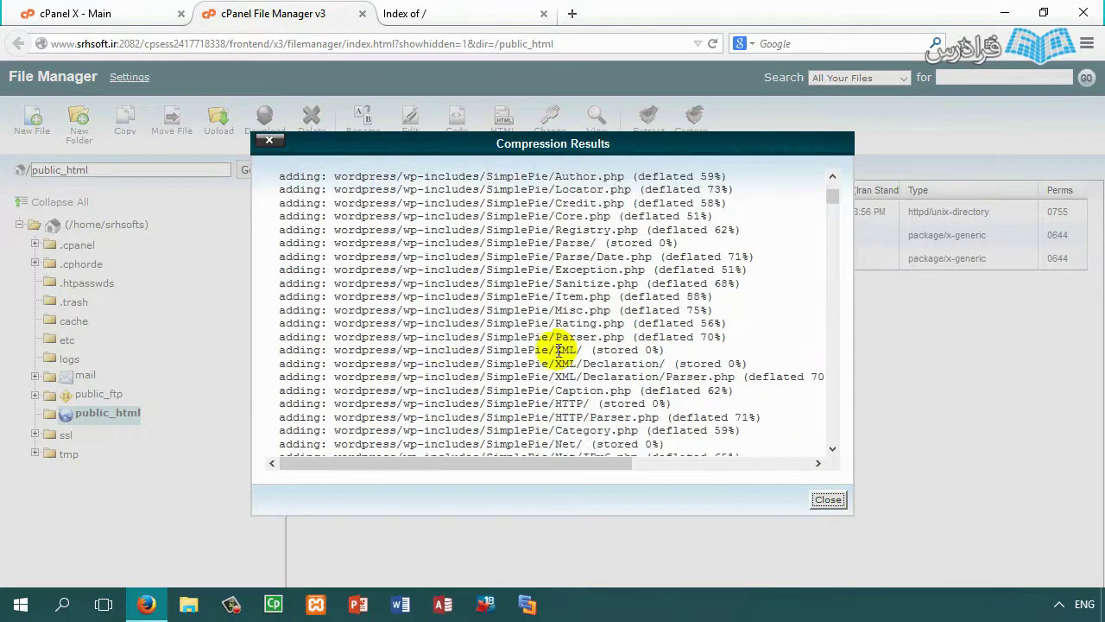
click(828, 499)
click(418, 258)
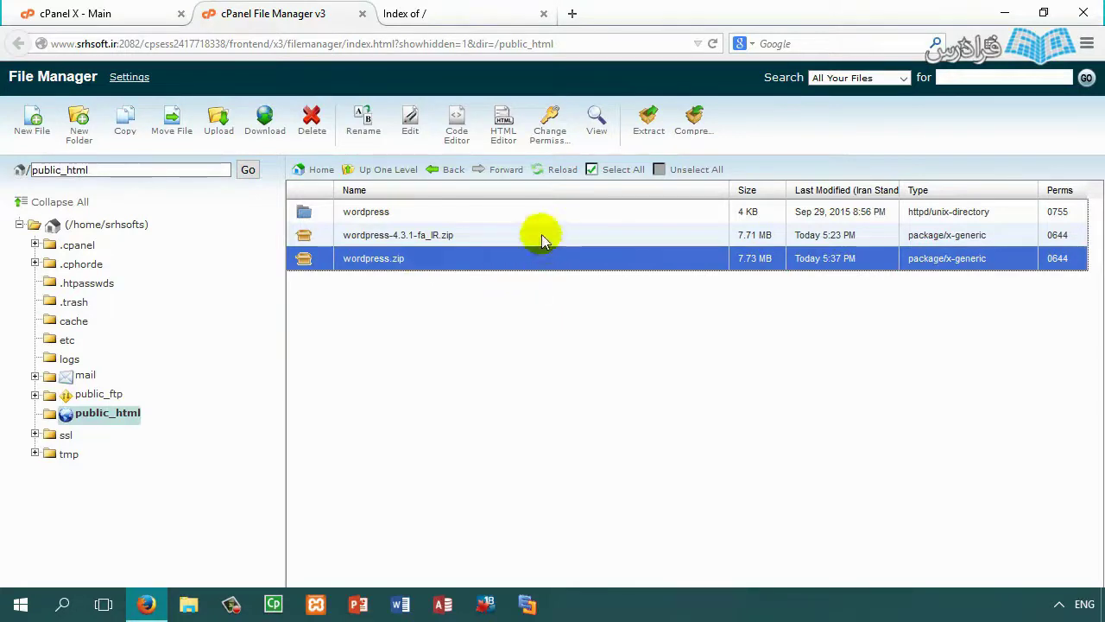
click(326, 137)
click(661, 380)
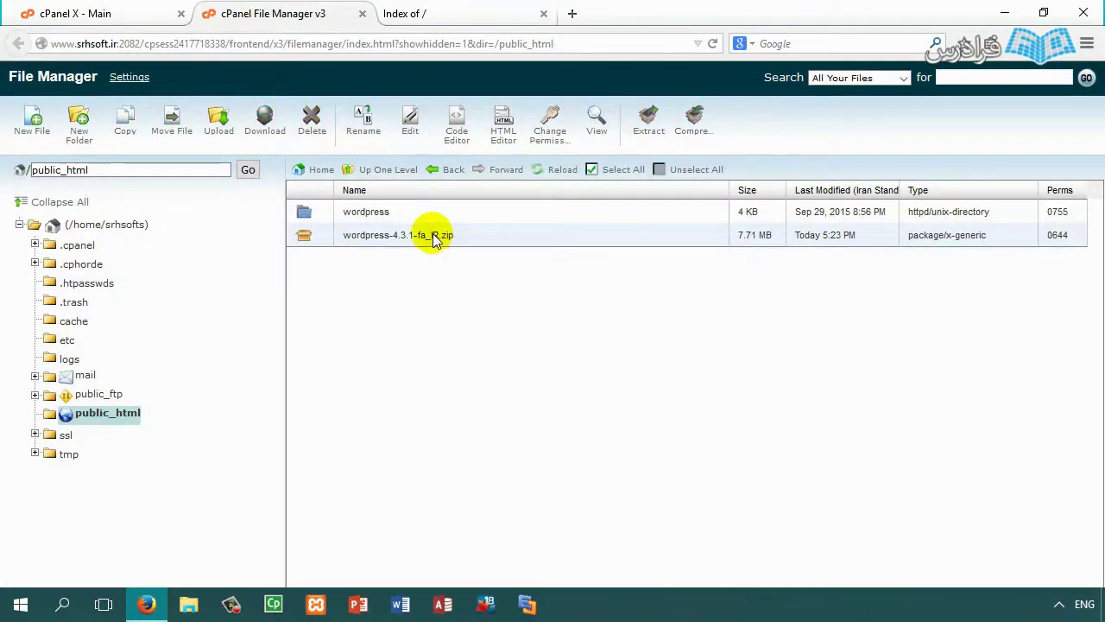
Step: Reload the srhsoft.ir Index of / tab to list the wordpress/ folder and zip
click(406, 14)
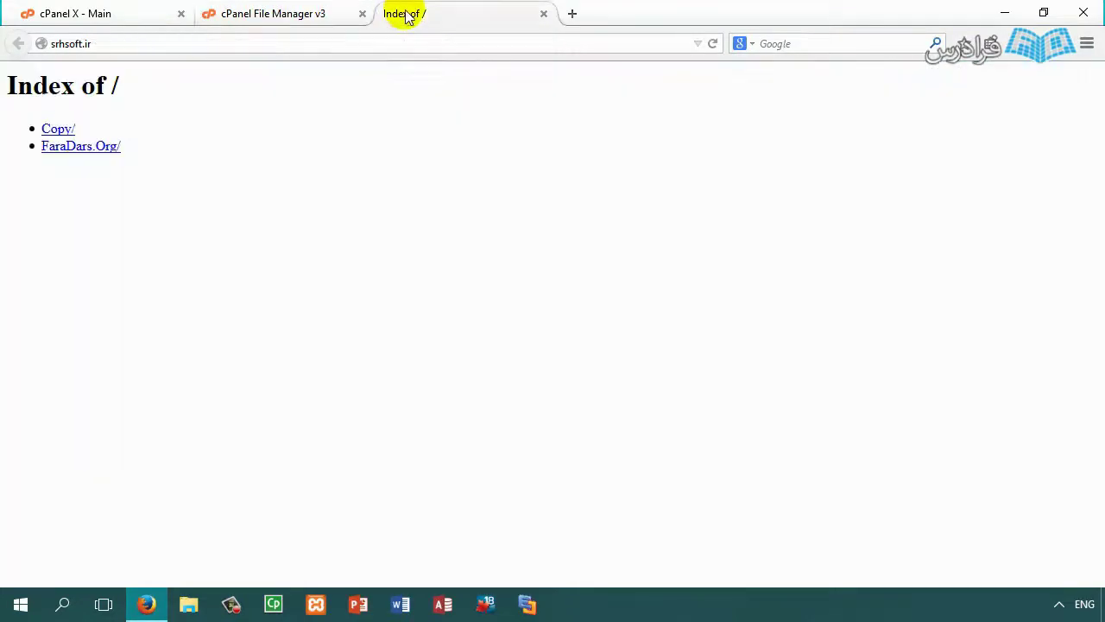
click(712, 43)
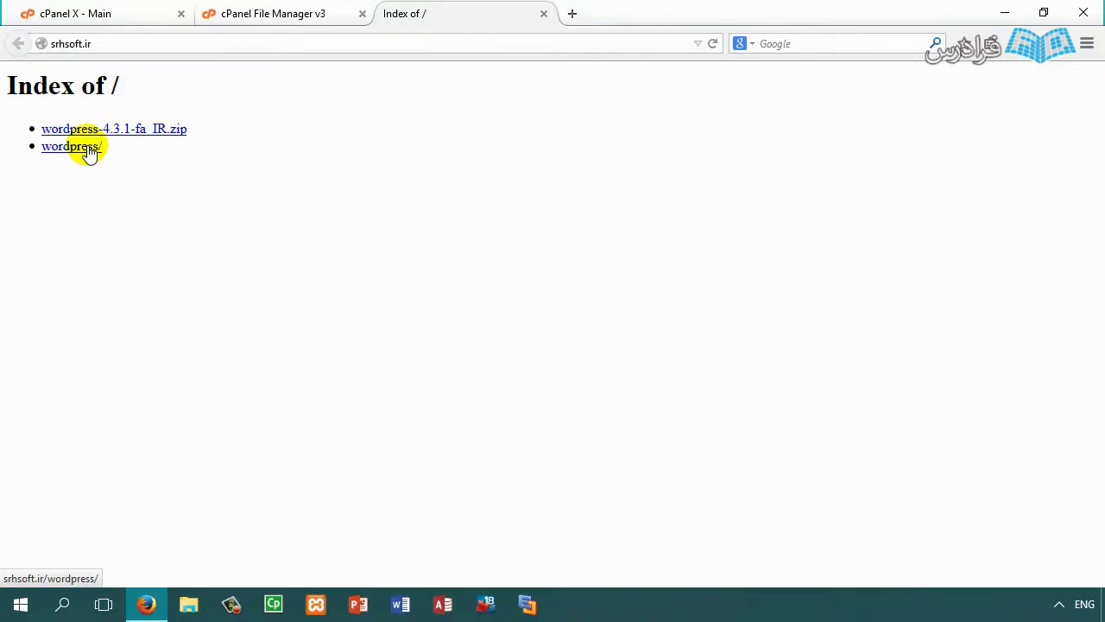
Step: Open wp-persian.com in a new tab, scroll through its 4.3.1 download page, then close it
click(573, 13)
text(wp-persi)
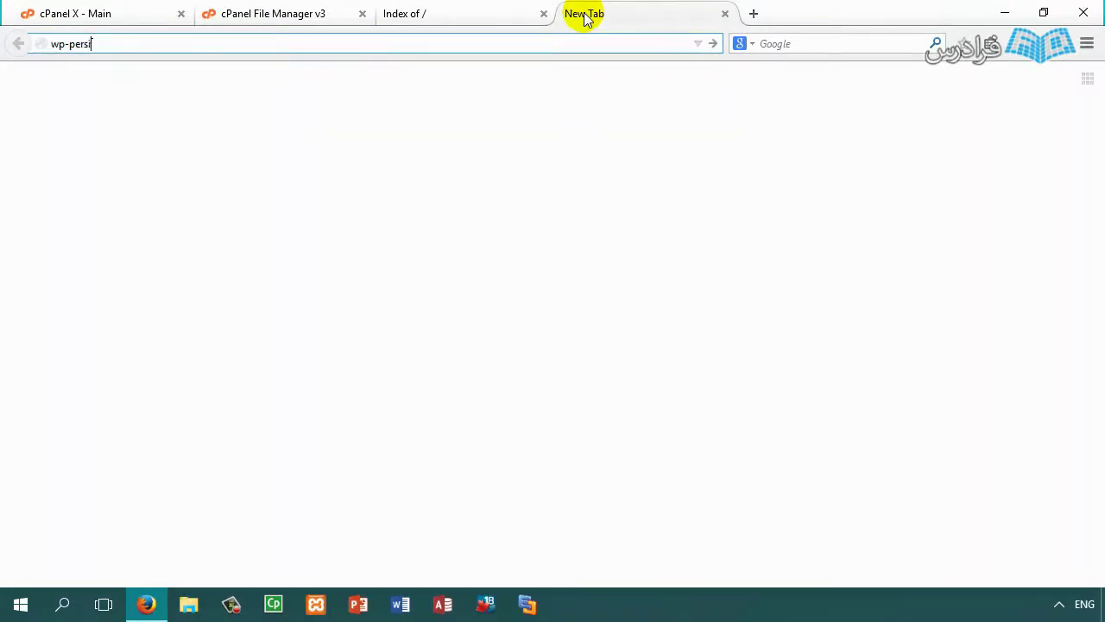
text(an.com)
key(Return)
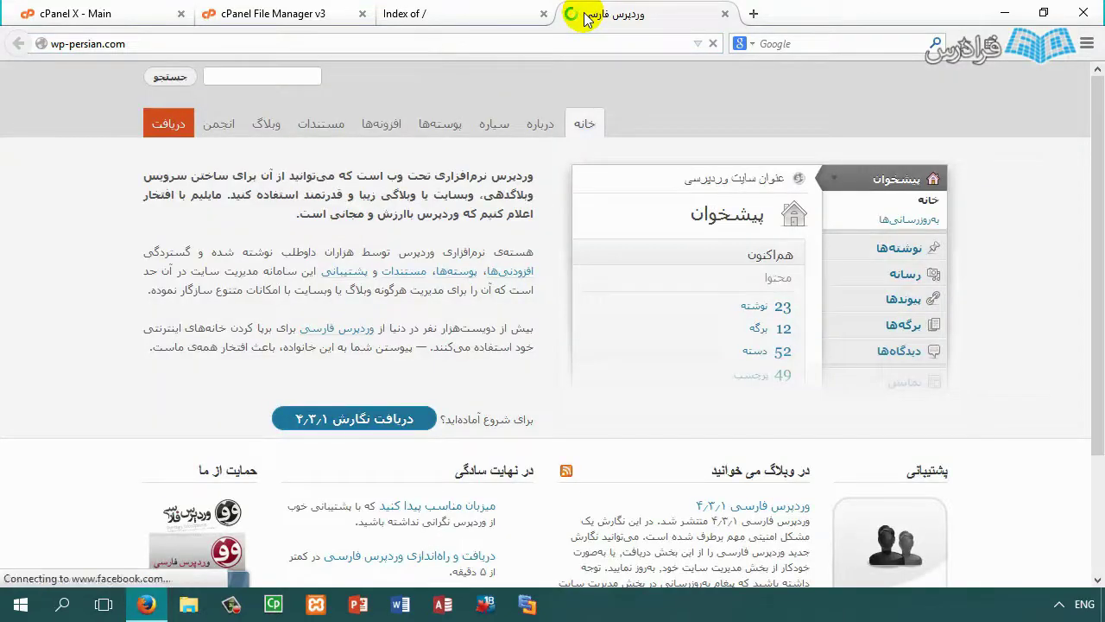
scroll(423, 316, down, 3)
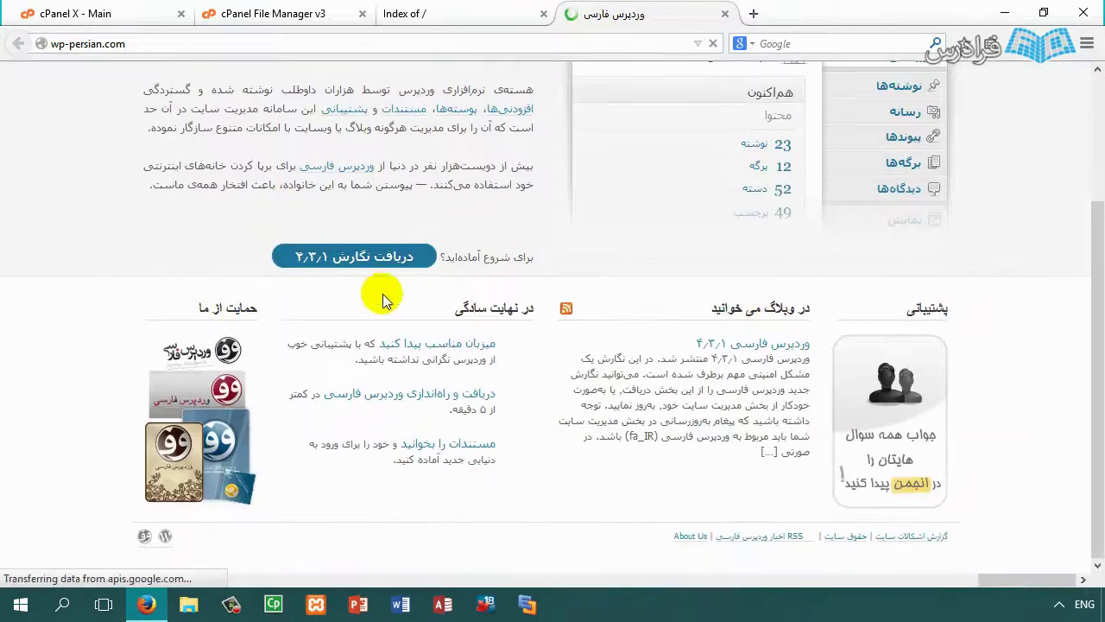
scroll(509, 276, up, 3)
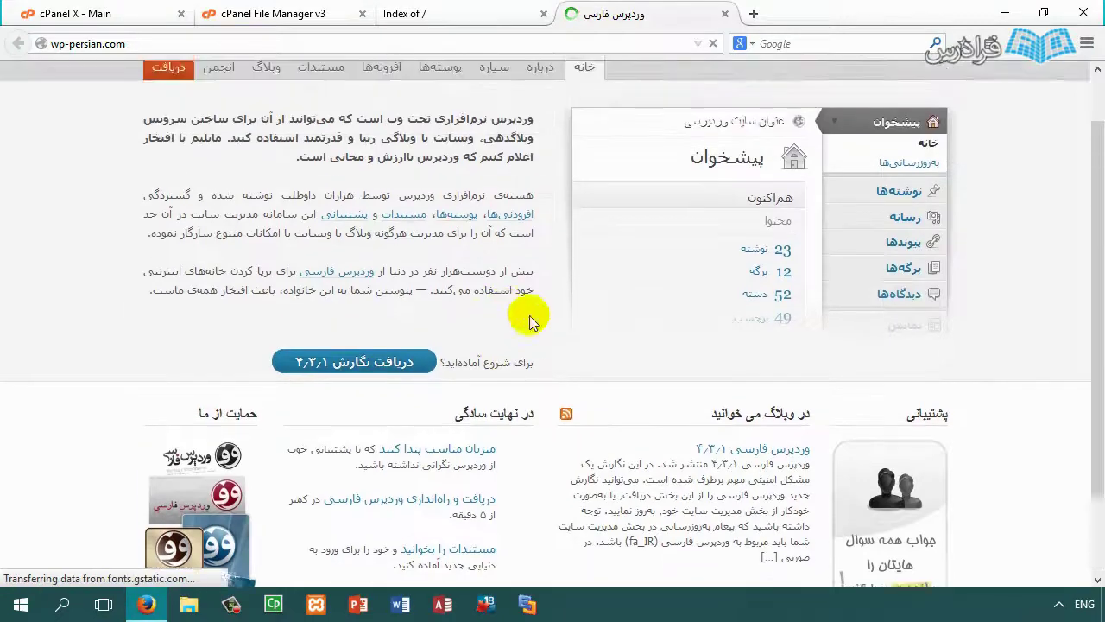
click(724, 15)
Step: Open wordpress/ to reach setup-config.php, then close that tab and pick the wordpress folder
click(76, 153)
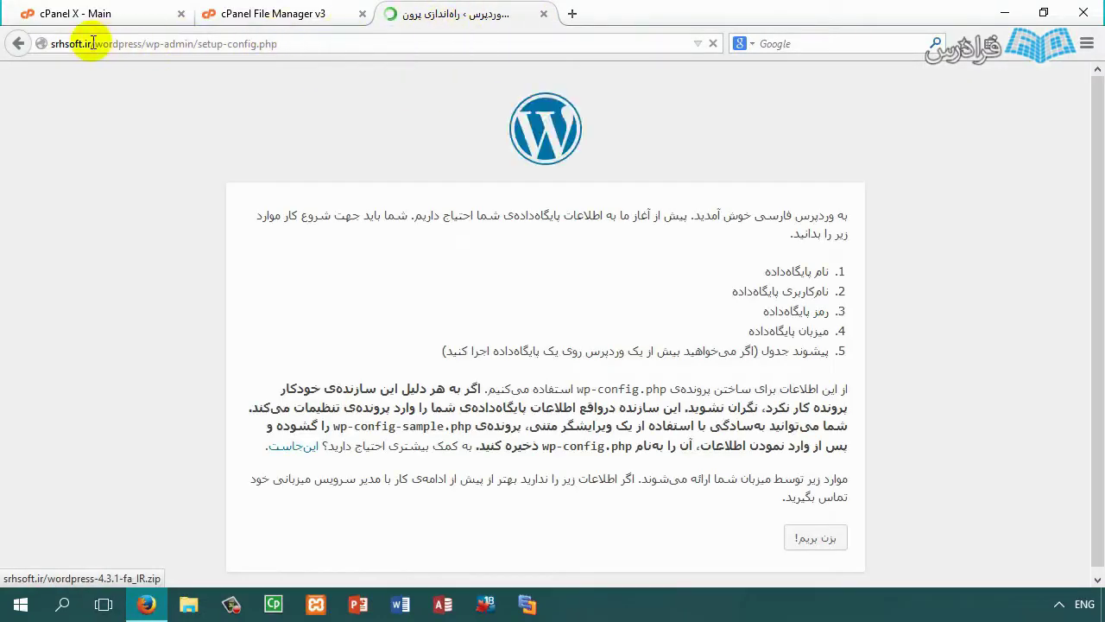
drag(90, 43, 375, 32)
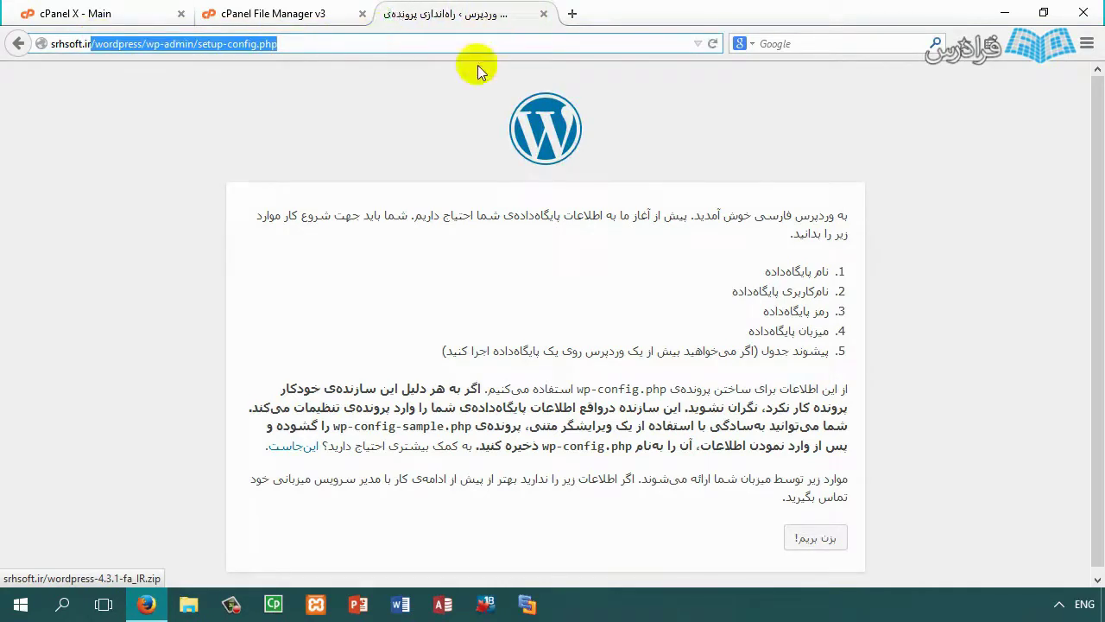
click(543, 14)
click(327, 237)
Step: Open the wordpress folder and select every item from wp-admin to xmlrpc.php
double_click(335, 212)
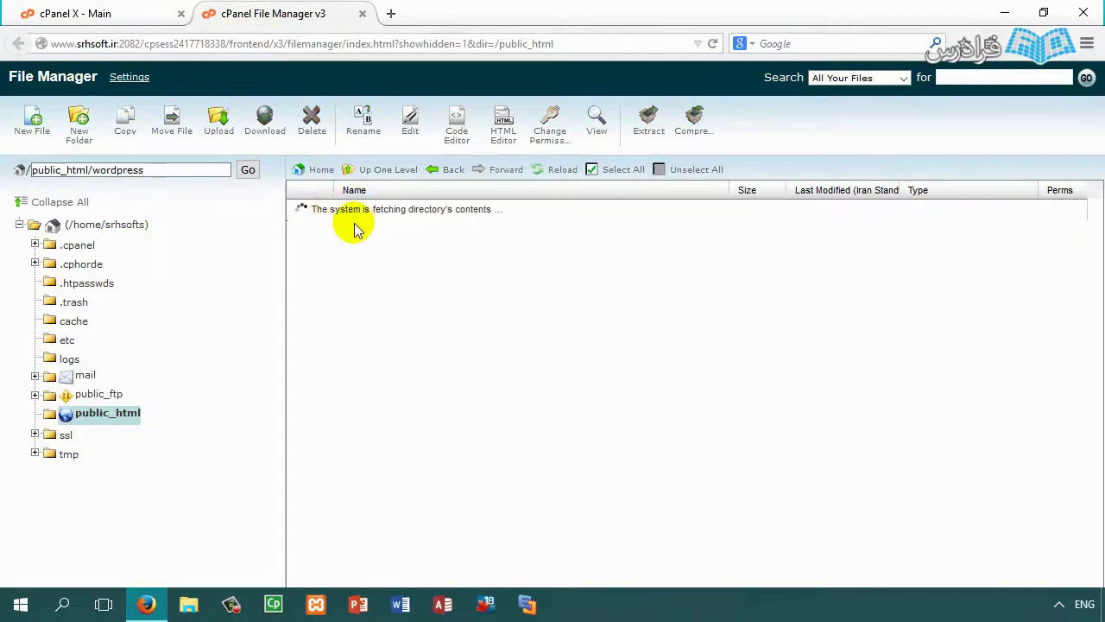
click(328, 215)
scroll(335, 259, down, 2)
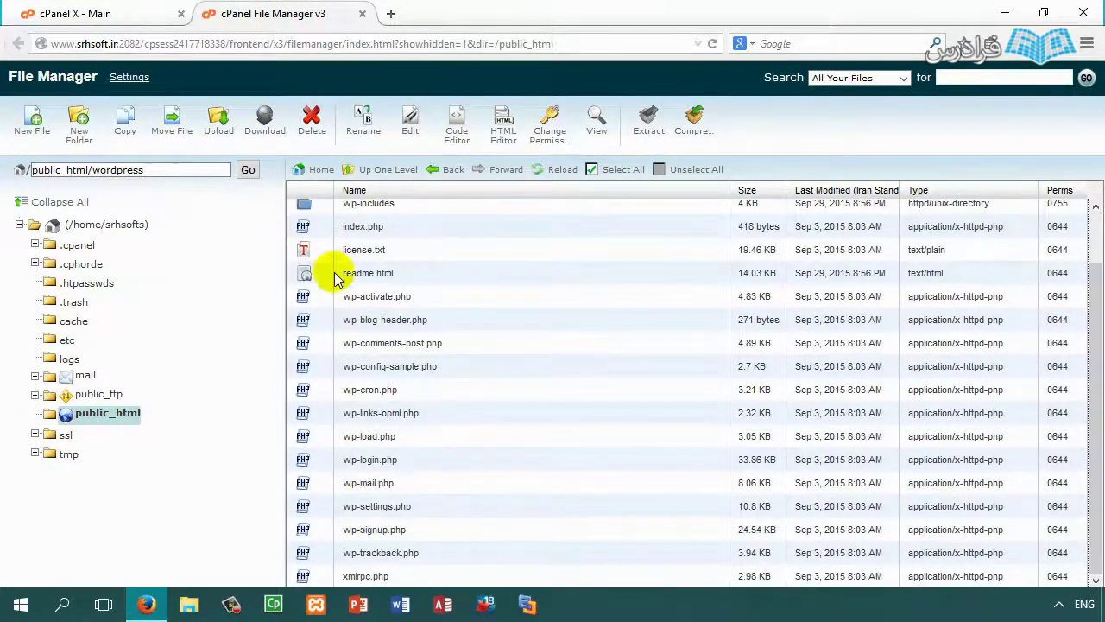
scroll(343, 302, up, 2)
scroll(337, 328, down, 2)
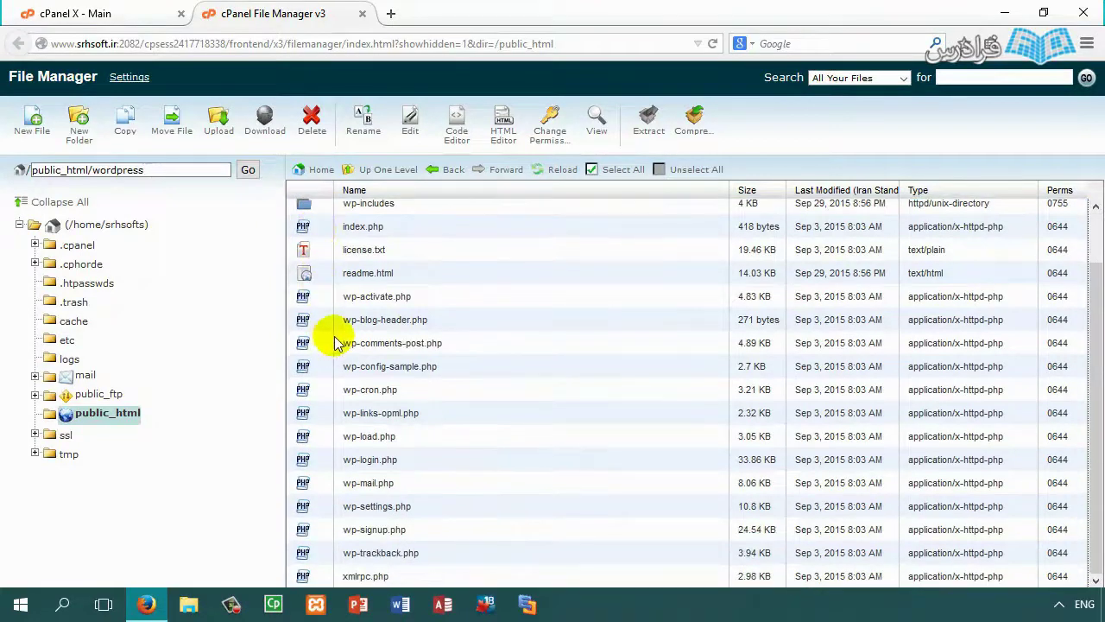
shift+click(326, 586)
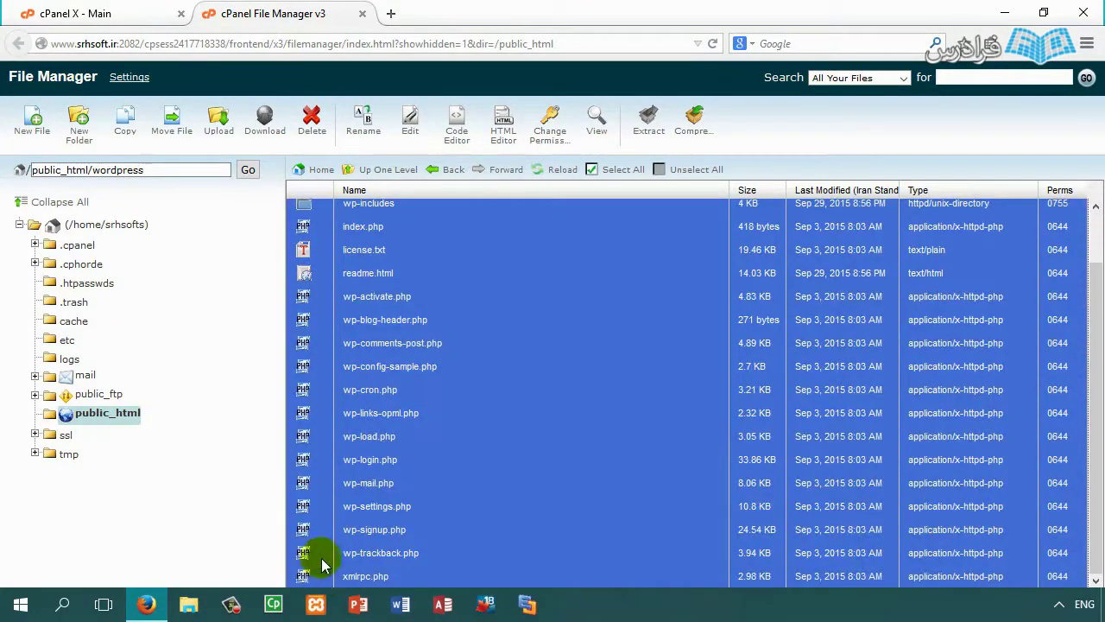
Step: Move the selected WordPress files to /public_html and show public_html's contents
click(173, 127)
drag(535, 466, 443, 485)
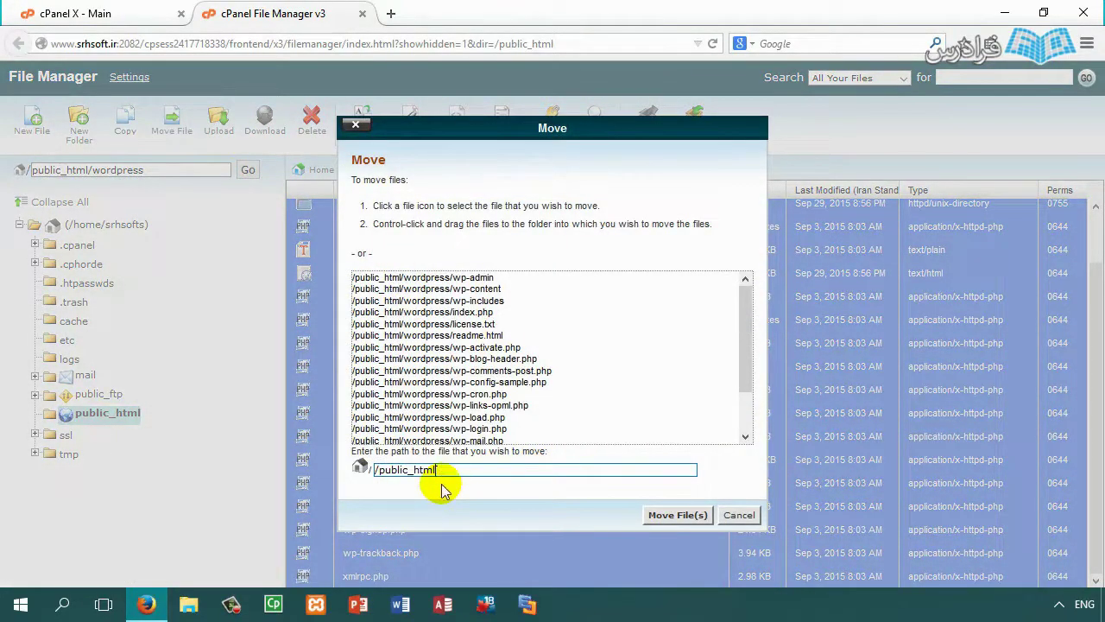
click(666, 518)
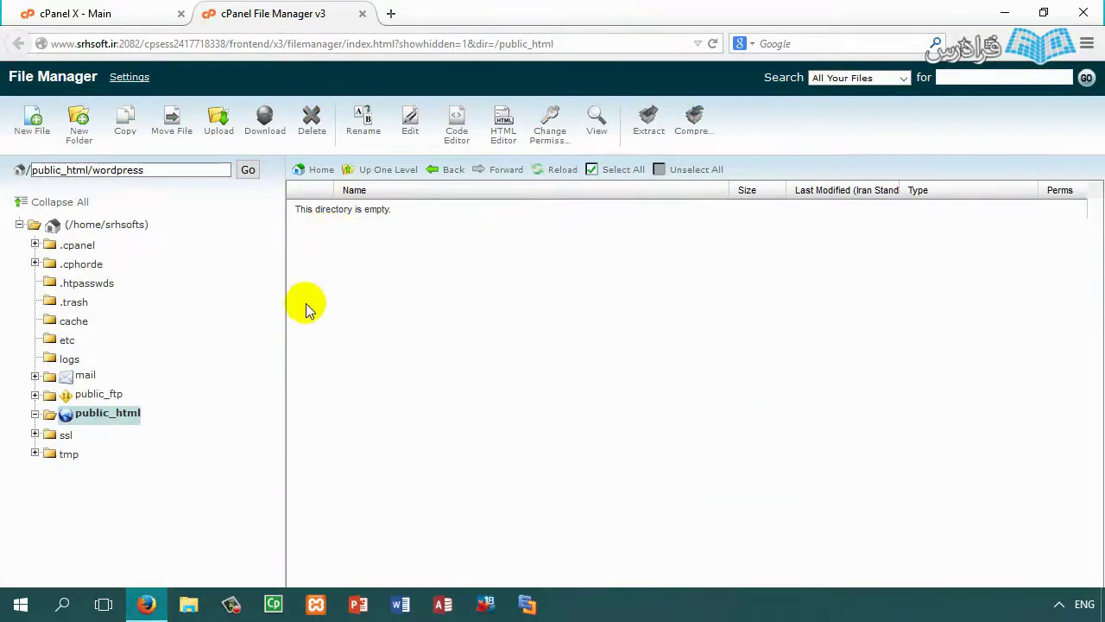
click(110, 414)
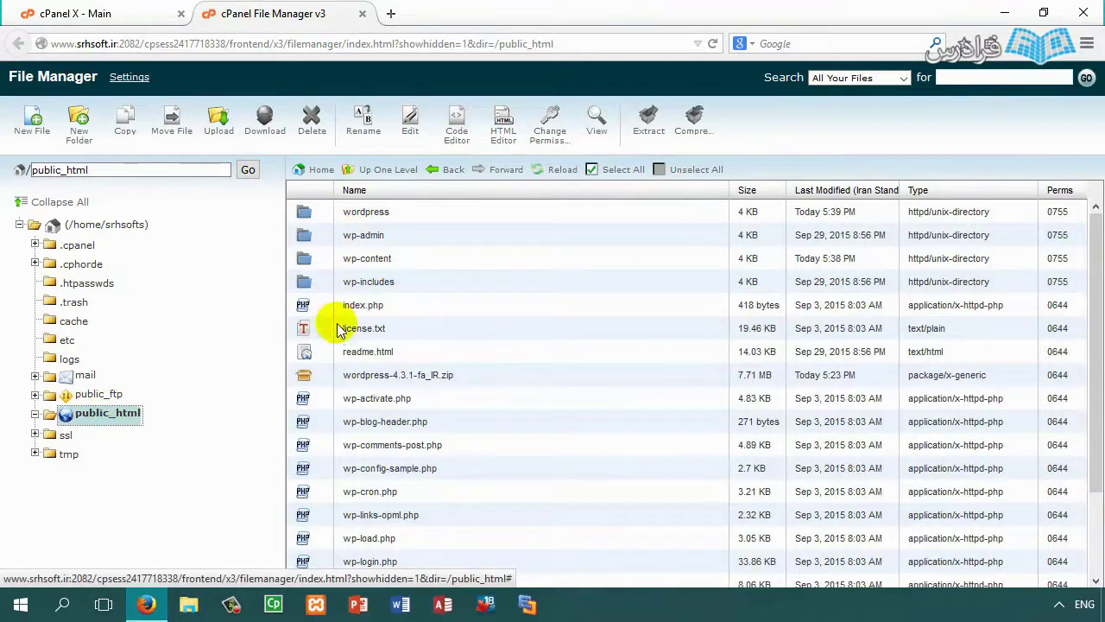
Step: Delete the wordpress folder and wordpress-4.3.1-fa_IR.zip, then select wp-config-sample.php
scroll(353, 370, down, 3)
scroll(354, 379, up, 3)
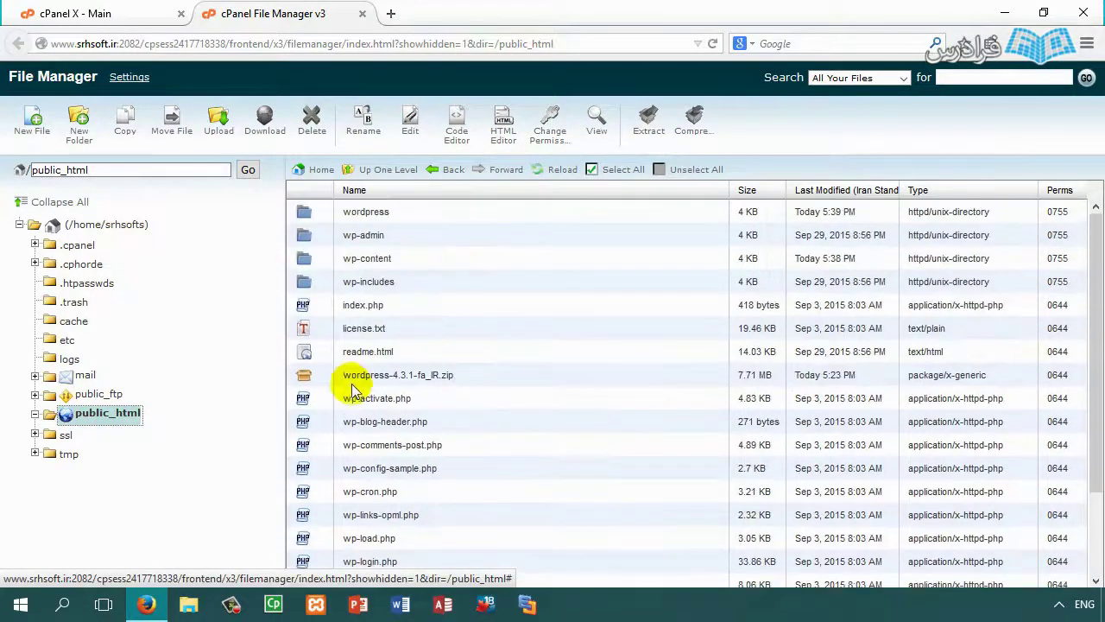
click(309, 373)
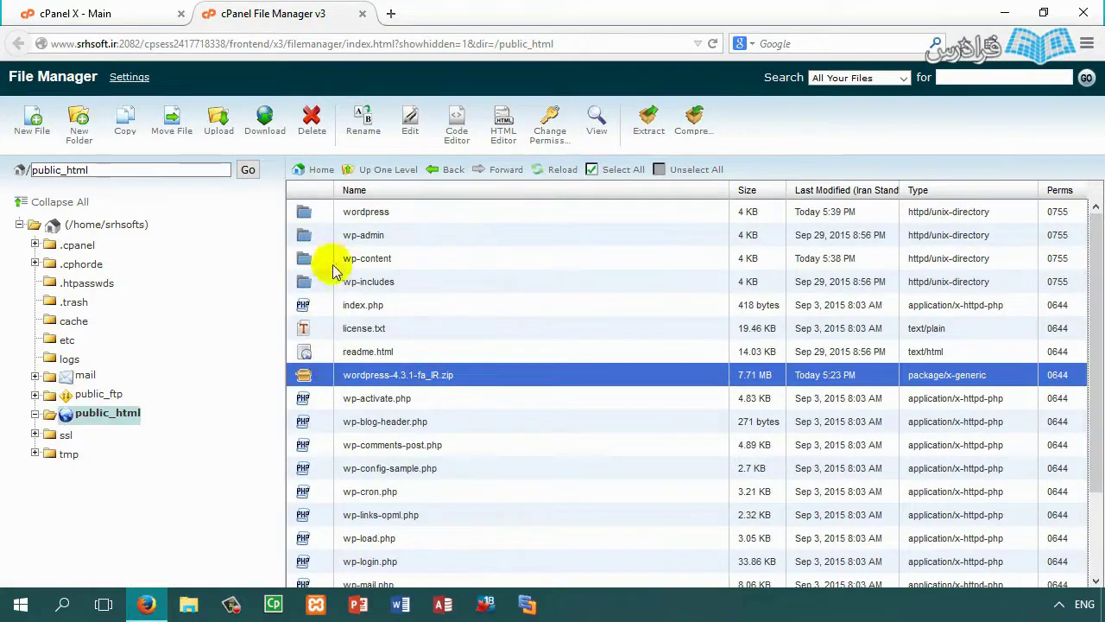
ctrl+click(328, 212)
click(311, 121)
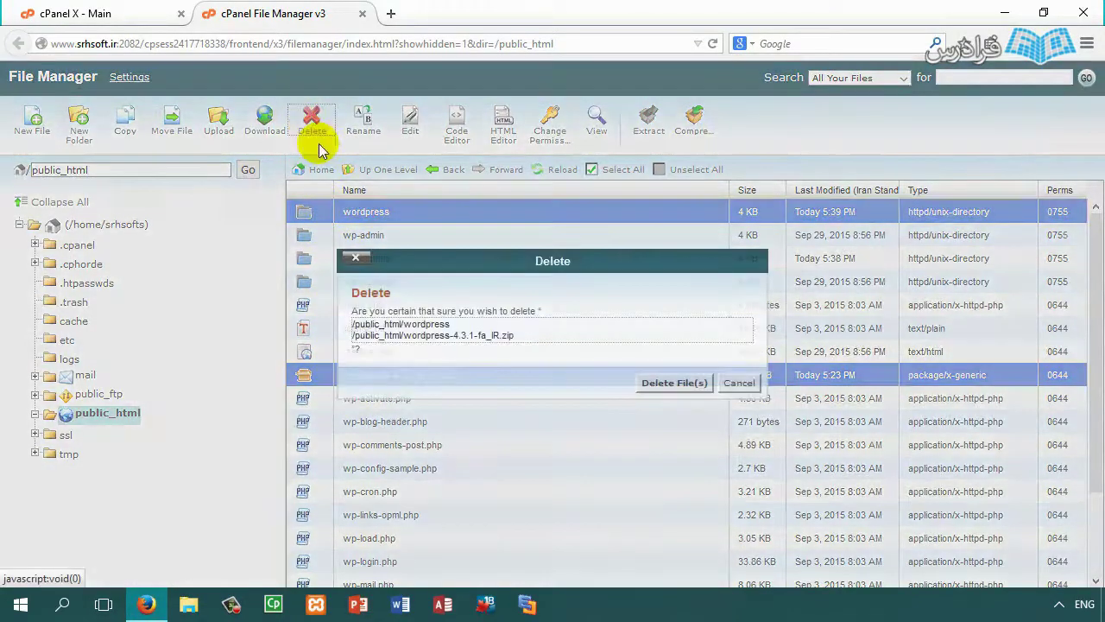
click(674, 383)
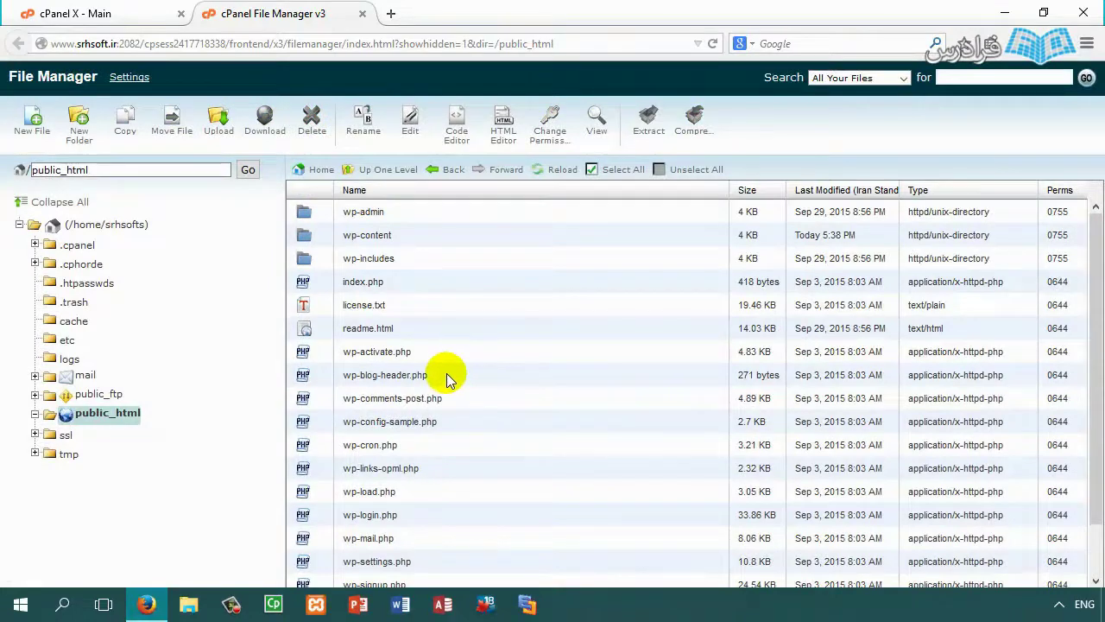
scroll(354, 328, down, 1)
scroll(362, 371, up, 1)
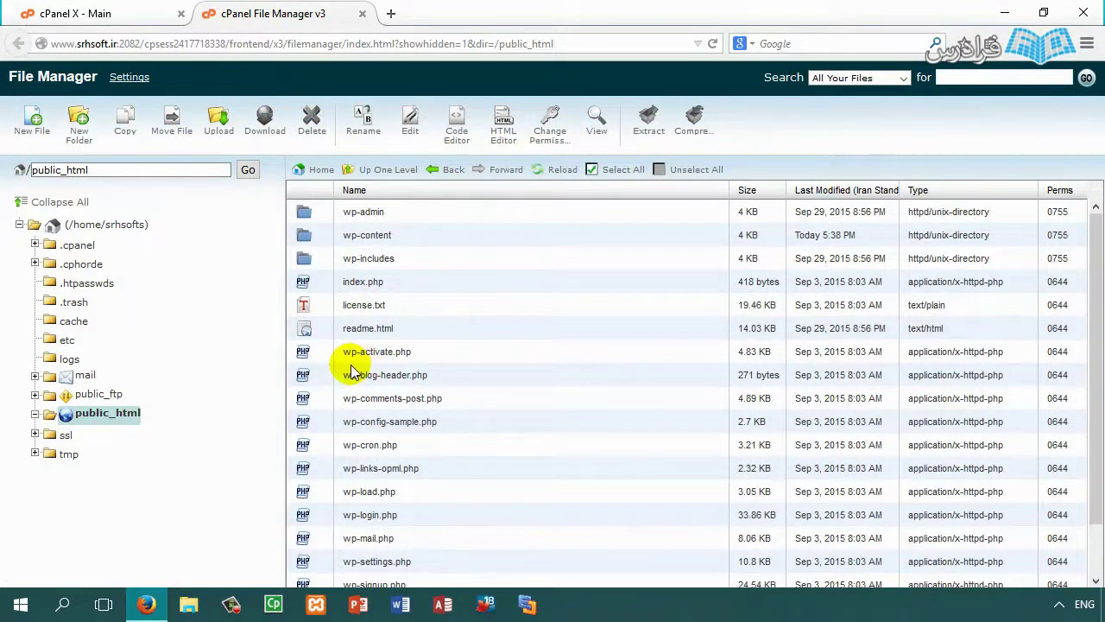
click(351, 423)
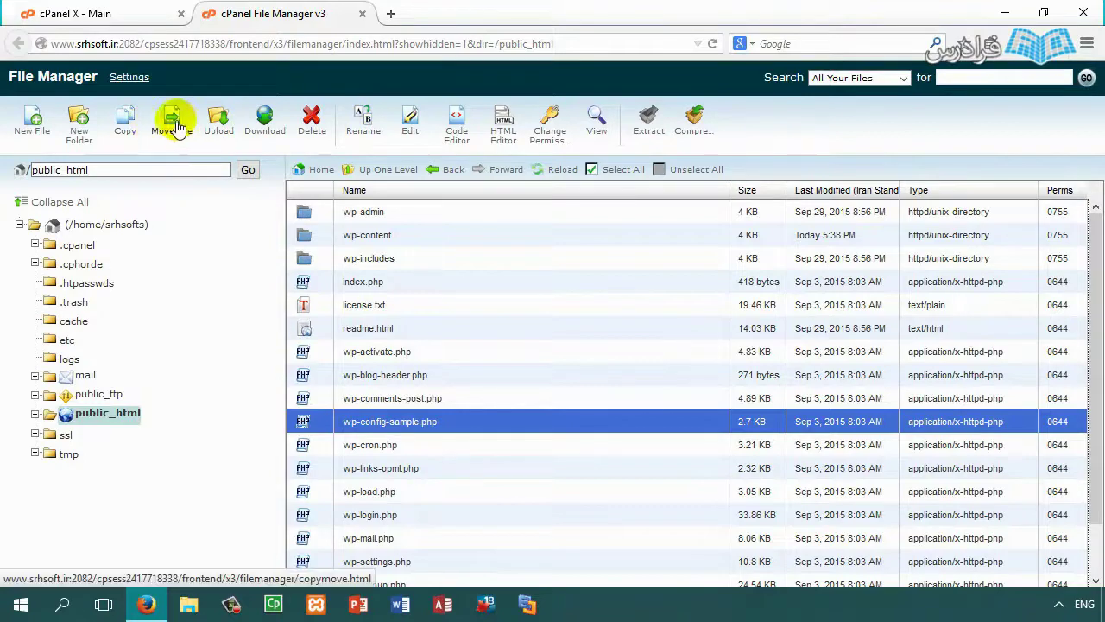
Step: Create a FaraDars folder in public_html and rename it to FaraDars.Org
click(77, 125)
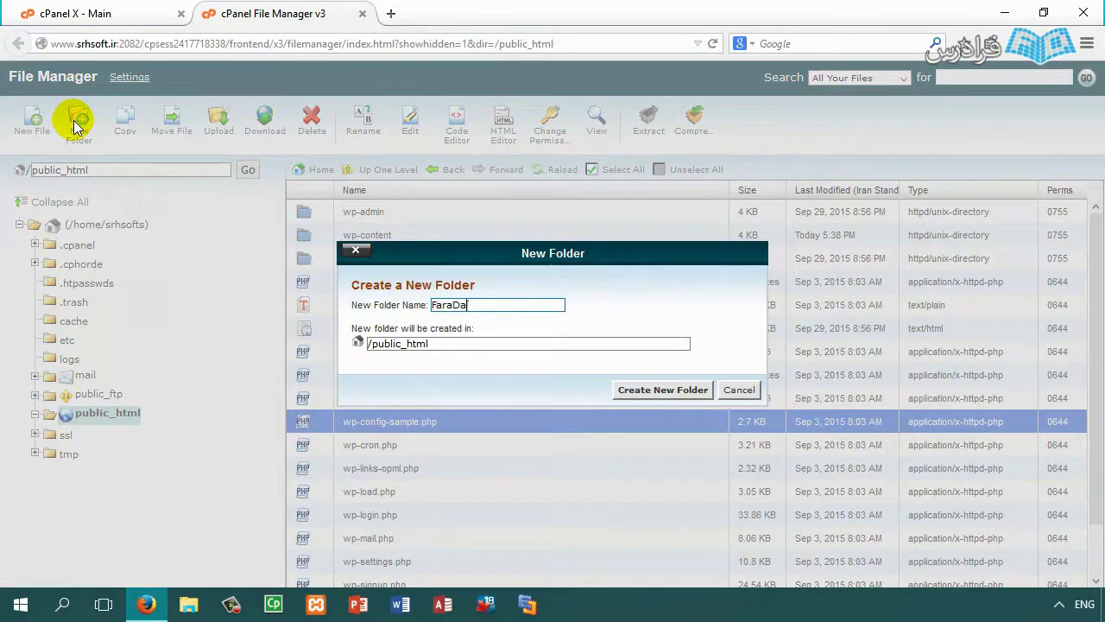
click(639, 389)
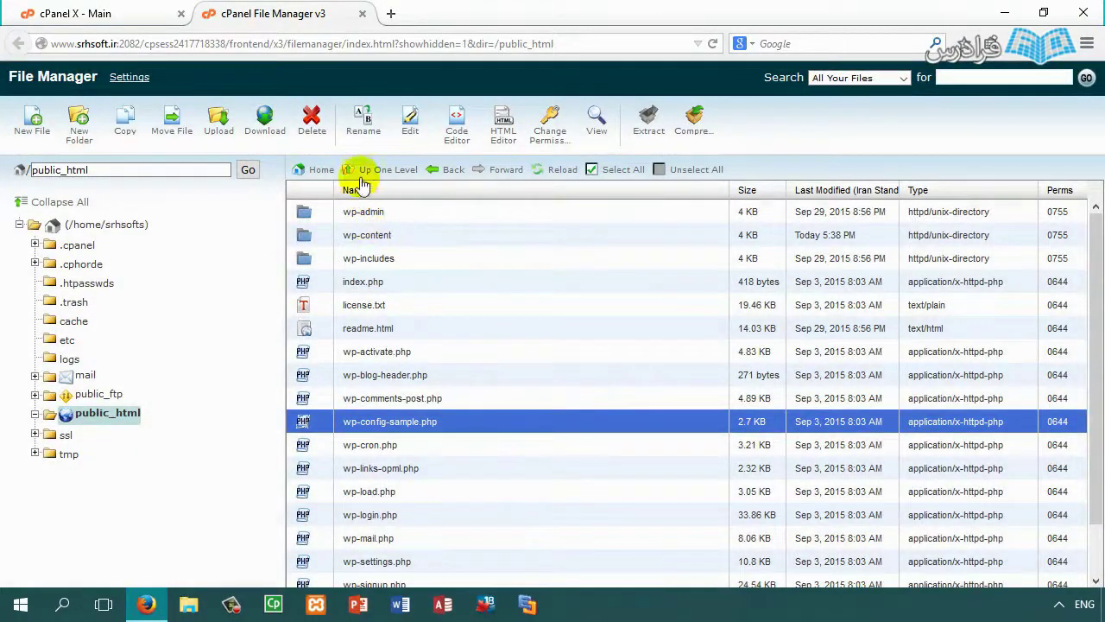
click(363, 119)
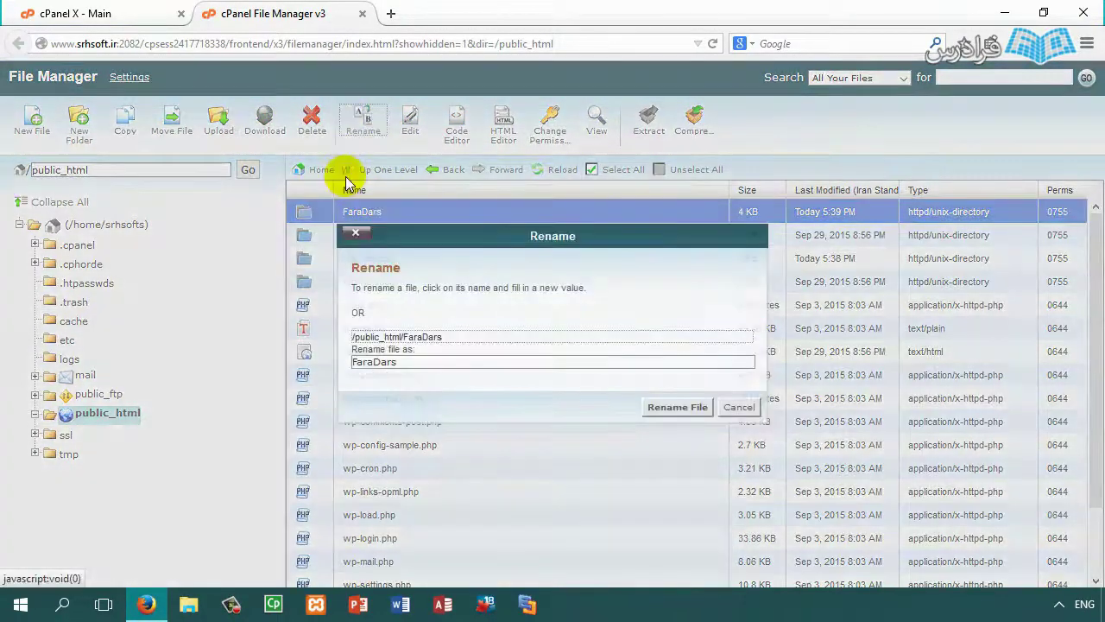
click(476, 362)
text(.Org)
click(670, 408)
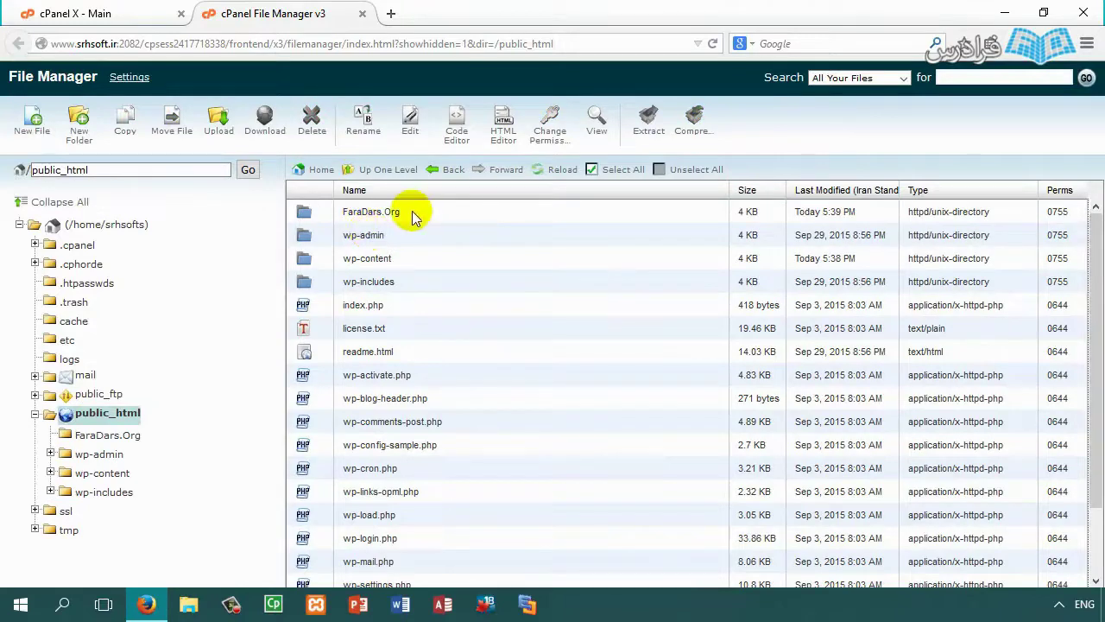
click(411, 212)
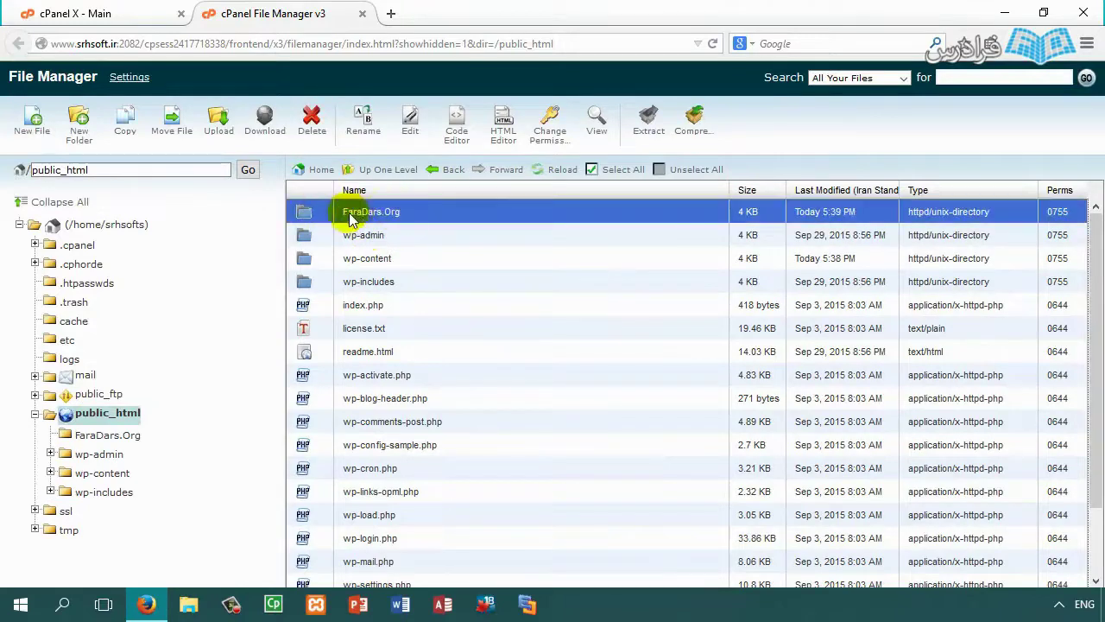
Step: Set FaraDars.Org permissions to 733: owner full, group and world write and execute only
click(563, 134)
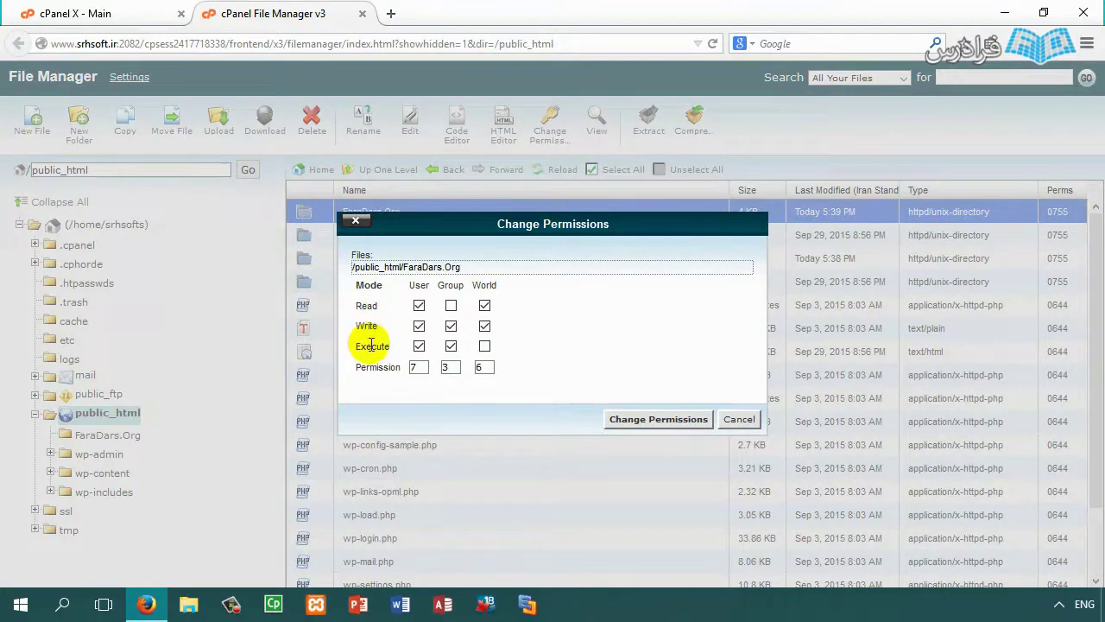
click(485, 346)
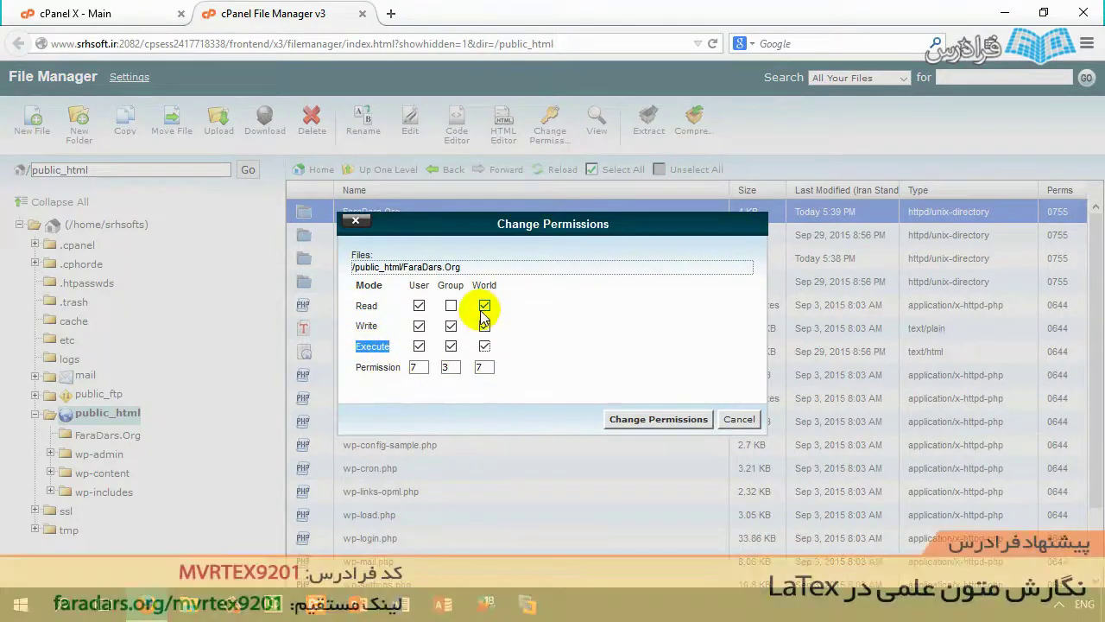
click(452, 306)
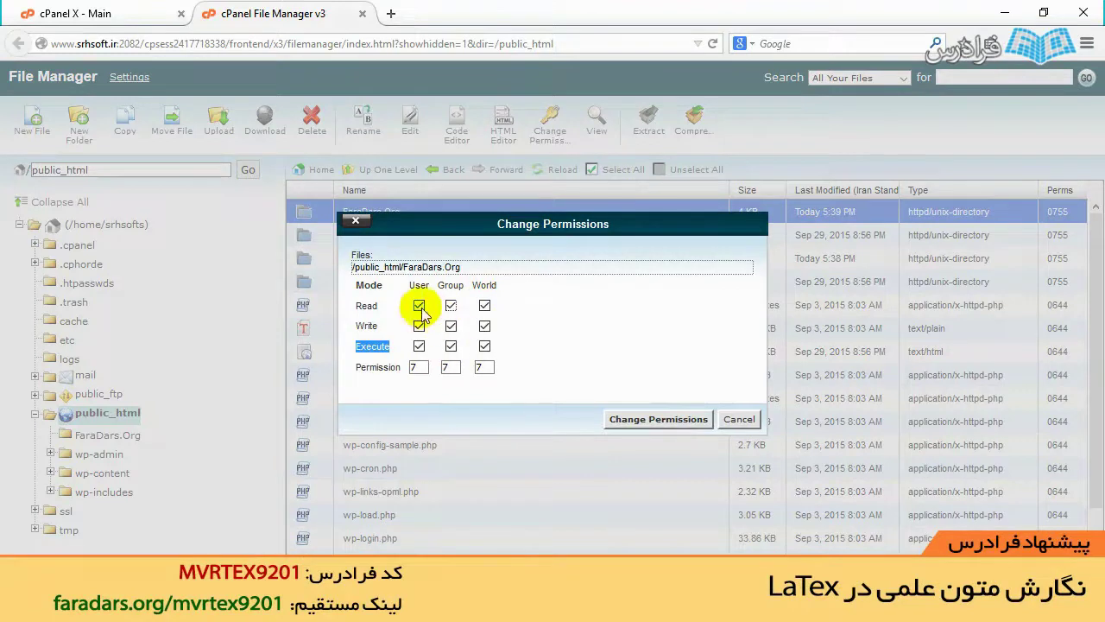
click(451, 308)
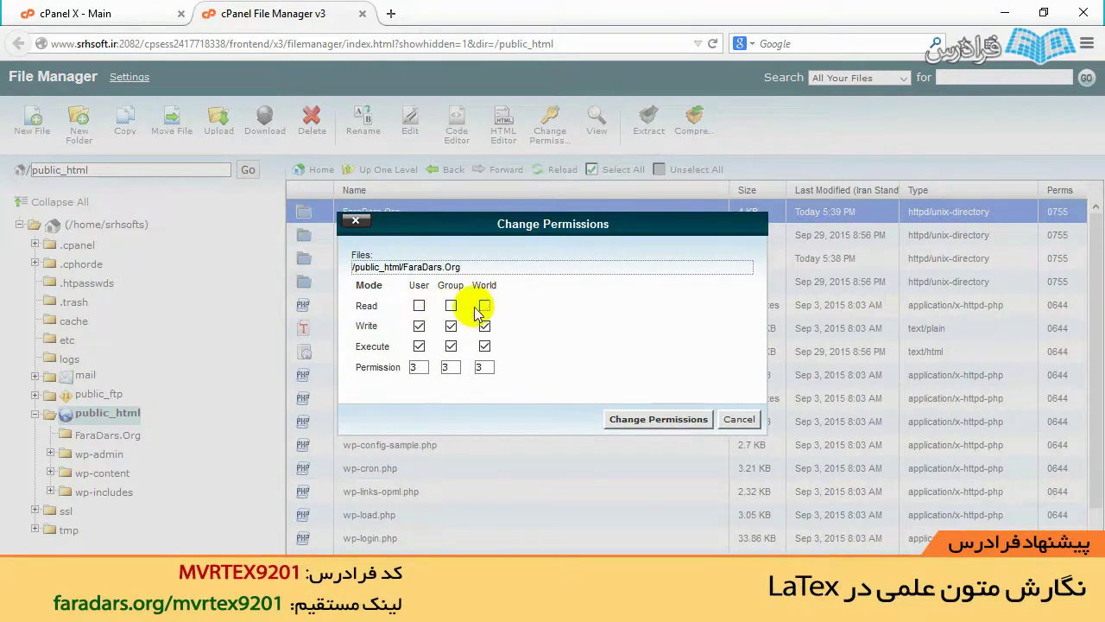
click(418, 306)
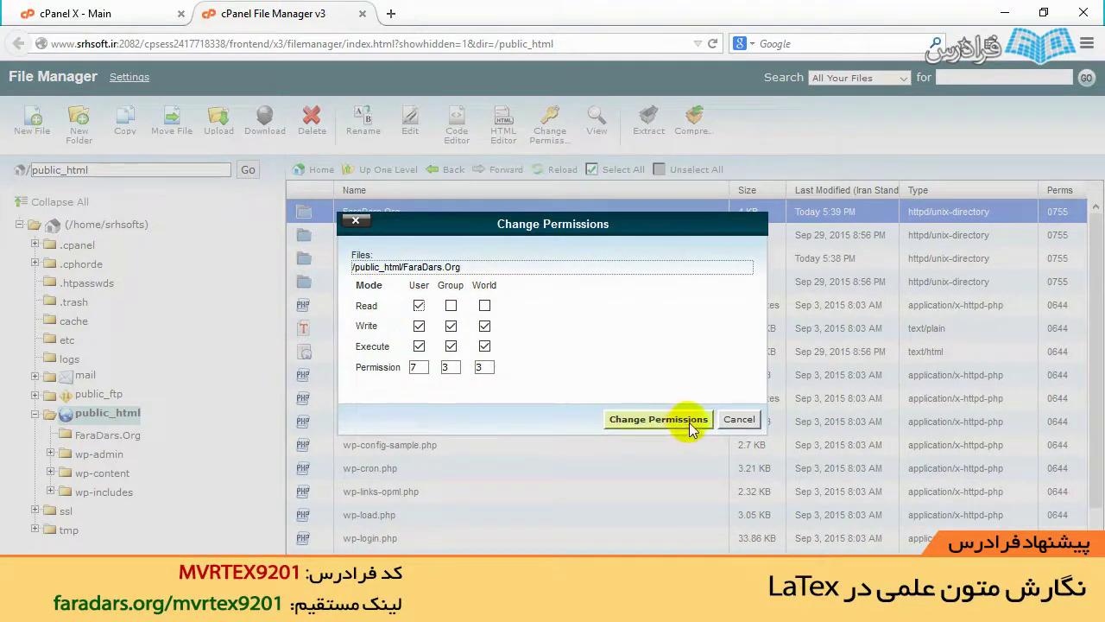
click(634, 422)
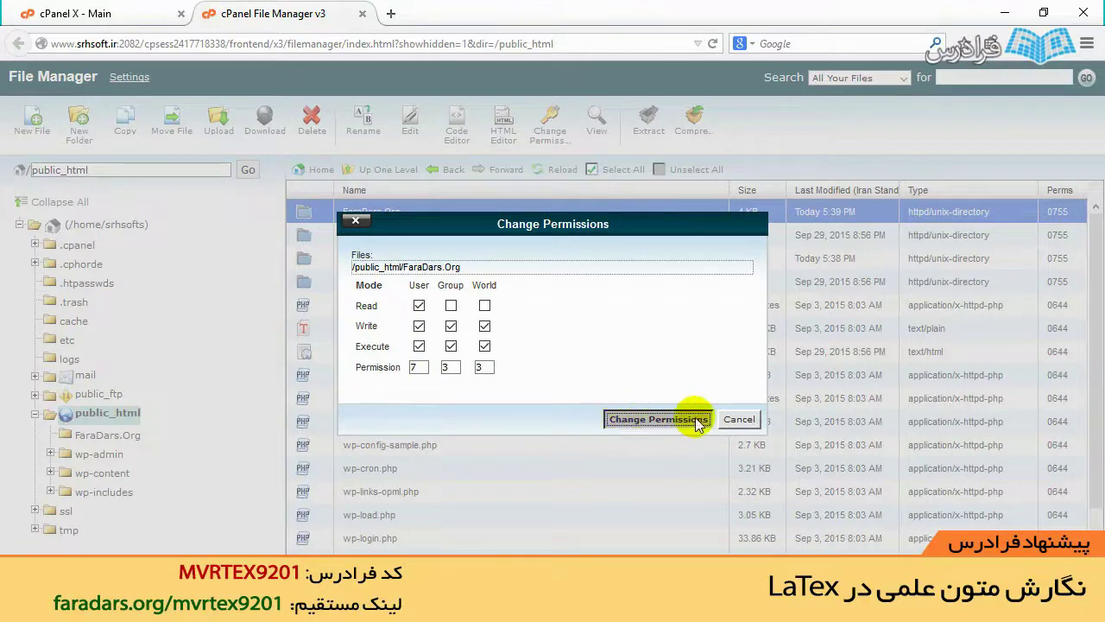
click(735, 420)
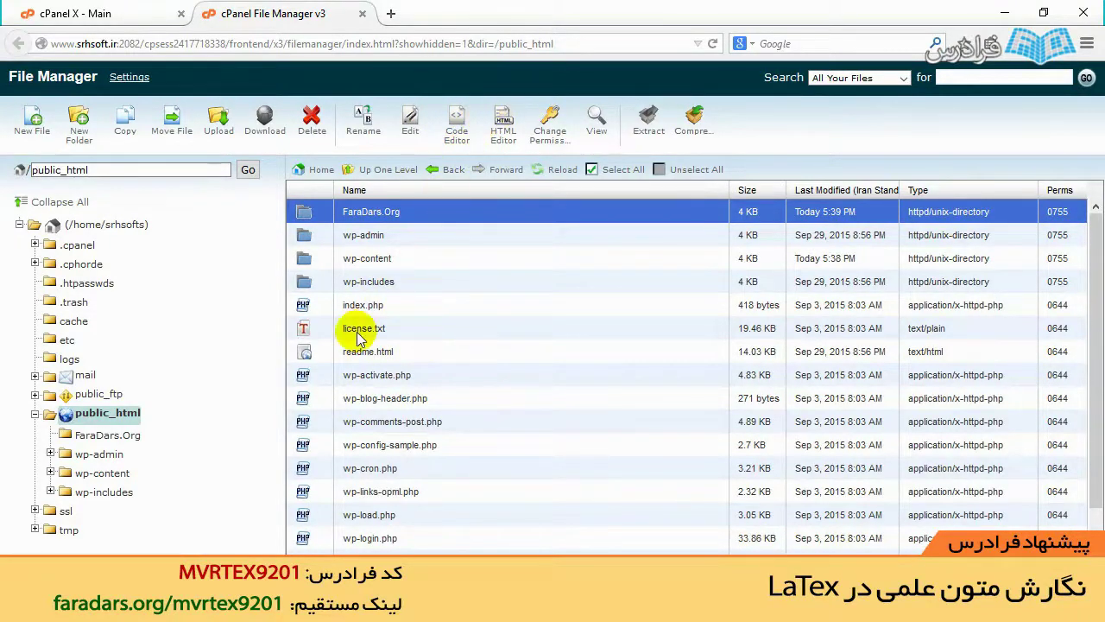
Step: Open index.php in the plain text editor, read its code, then return to File Manager
click(337, 313)
click(412, 119)
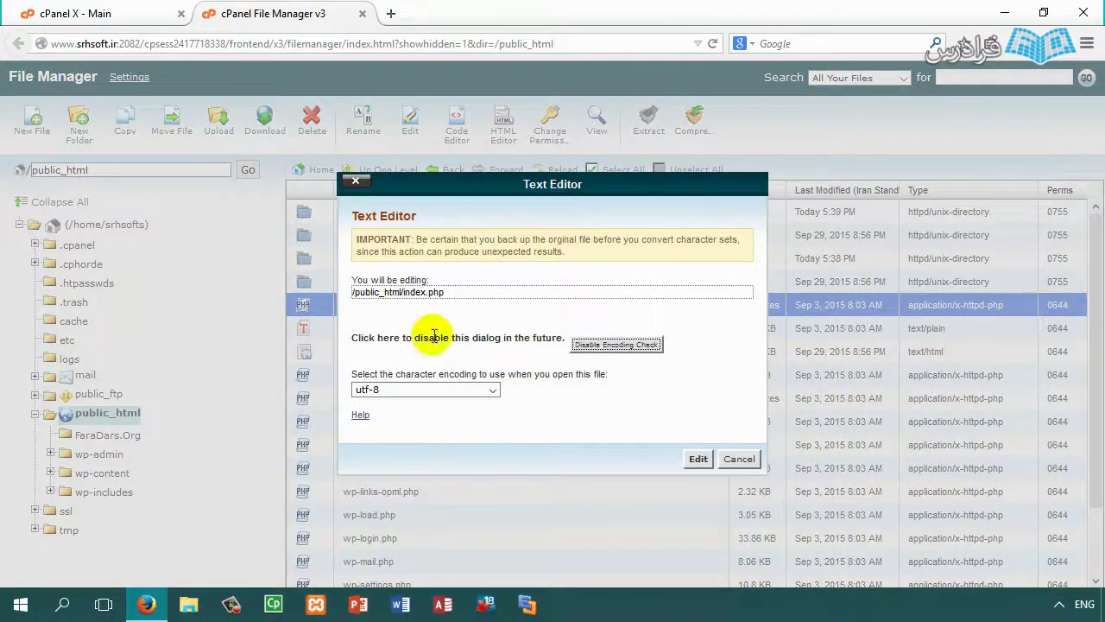
click(688, 458)
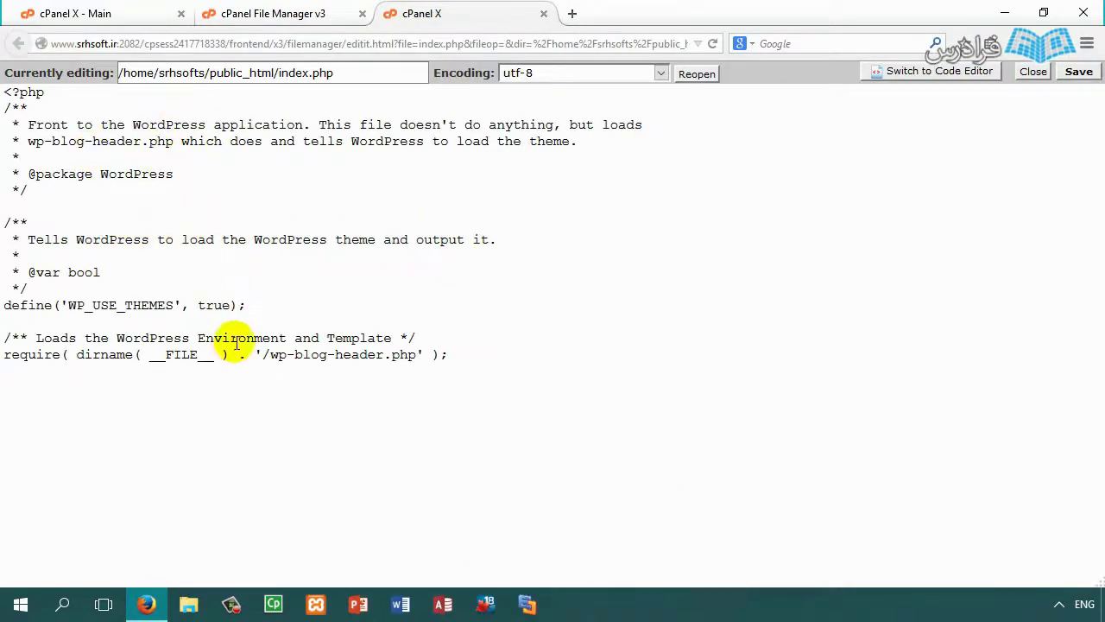
click(365, 178)
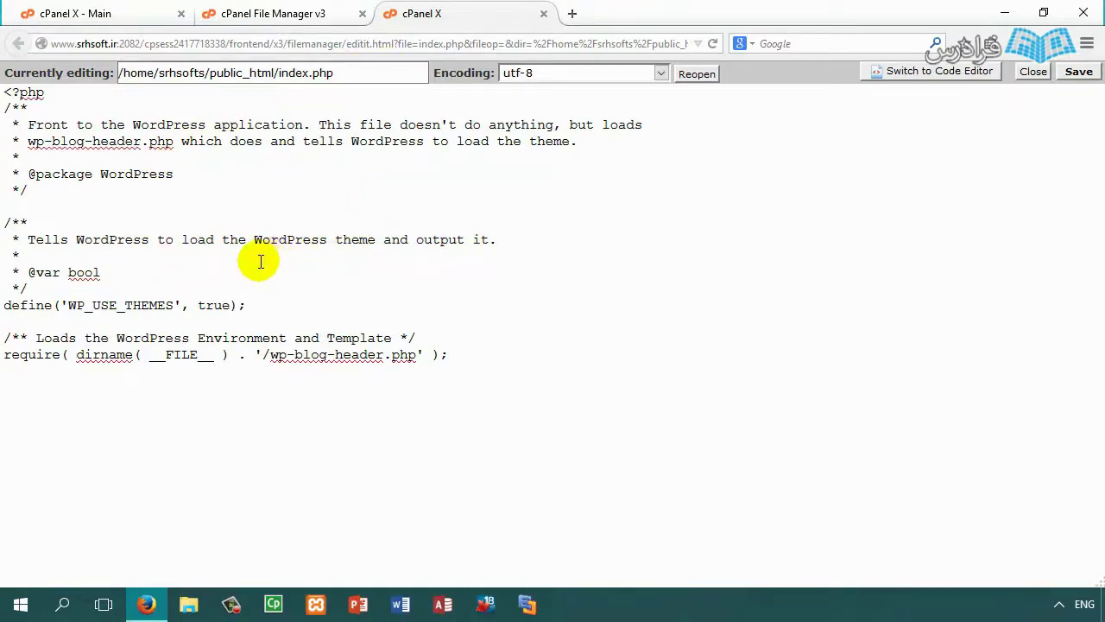
click(312, 16)
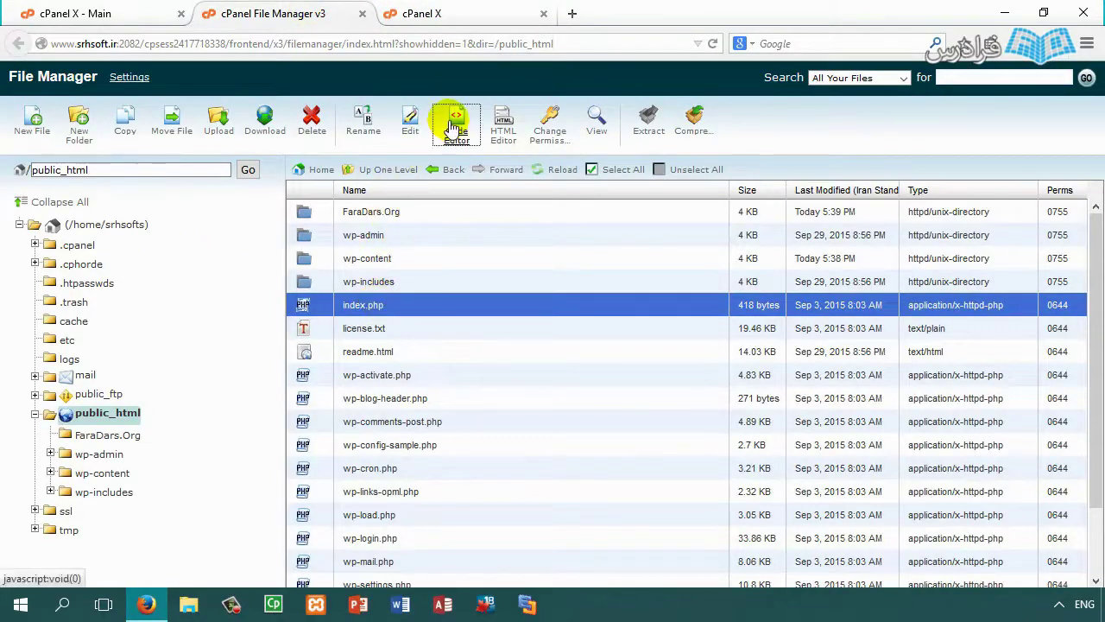
Step: Open index.php in the code editor and move through its lines around 13 and 17
click(454, 128)
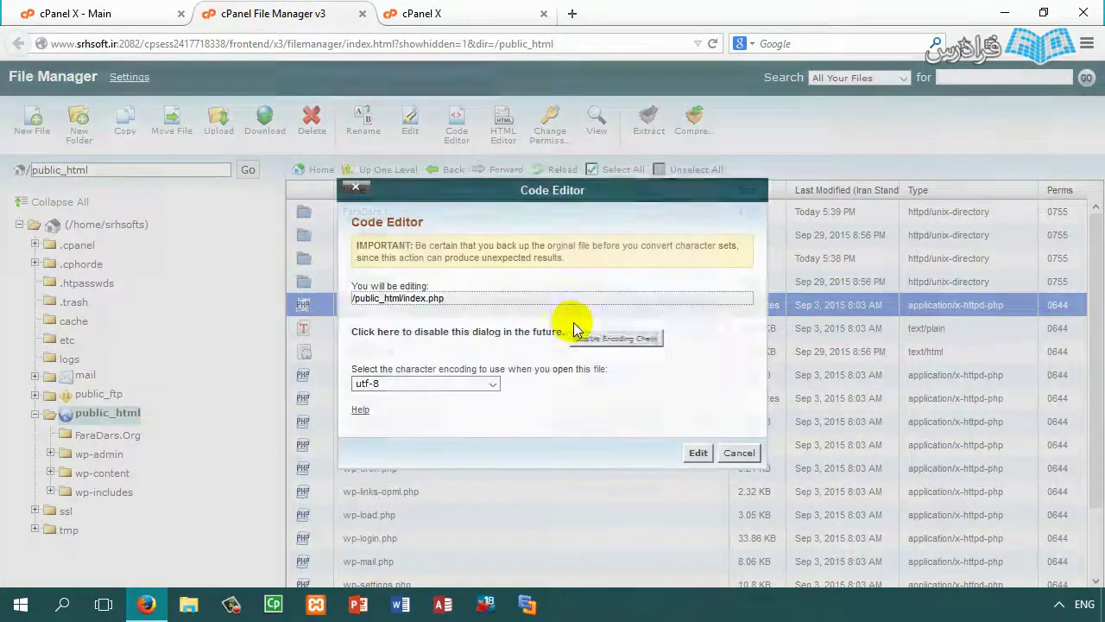
click(698, 452)
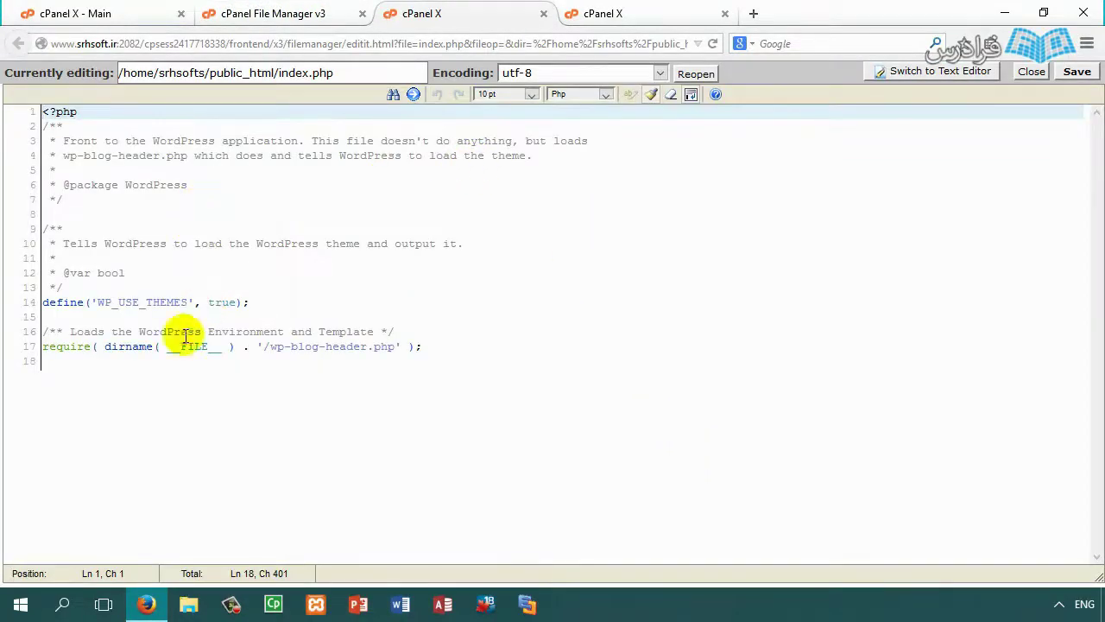
click(140, 346)
click(67, 348)
click(461, 345)
click(403, 295)
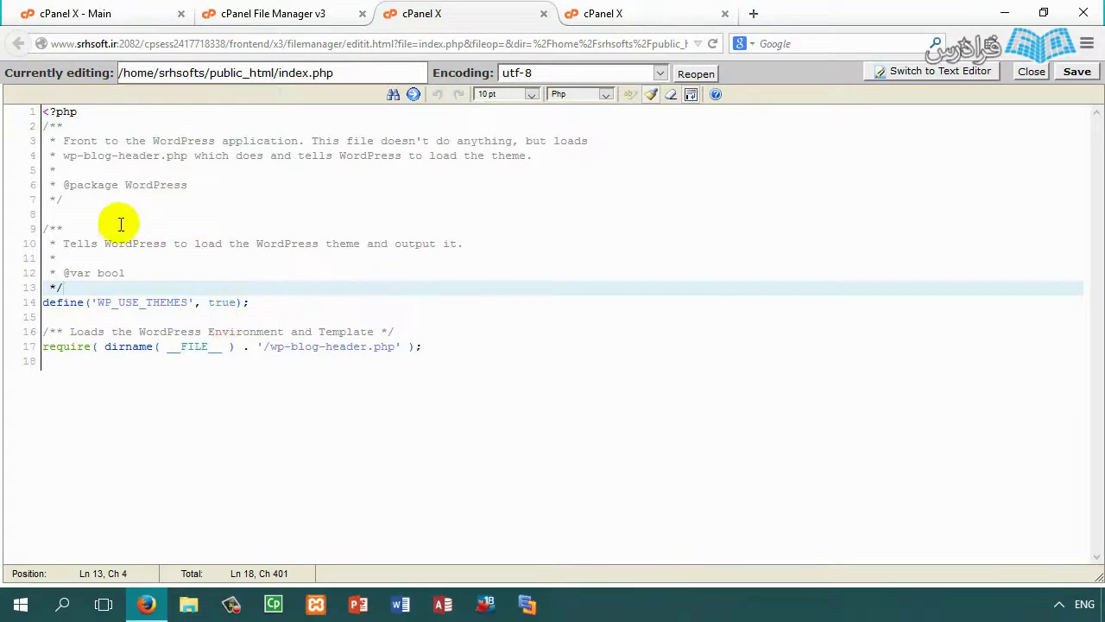
Step: Select the opening doc comment lines, including the package WordPress line, in the code editor
drag(45, 126, 67, 206)
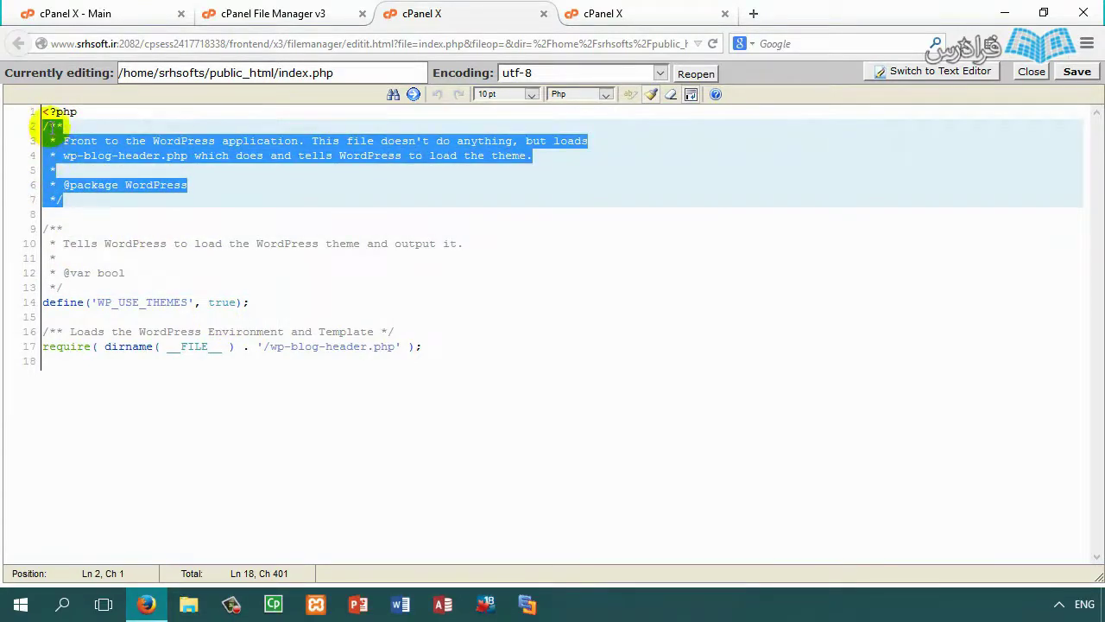
click(61, 127)
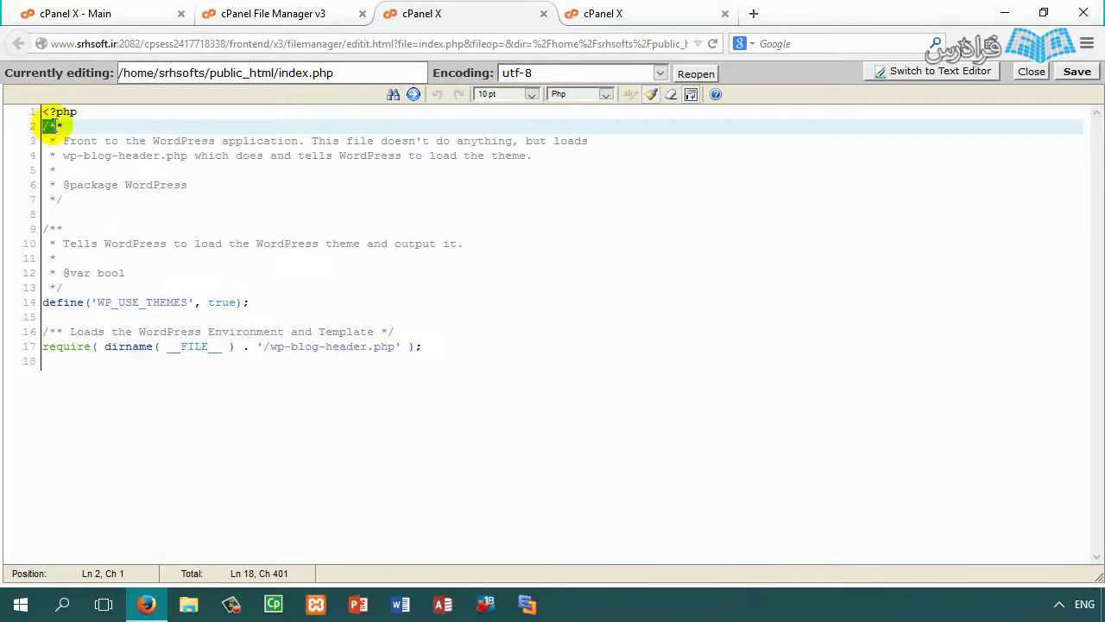
drag(71, 193, 50, 195)
click(74, 198)
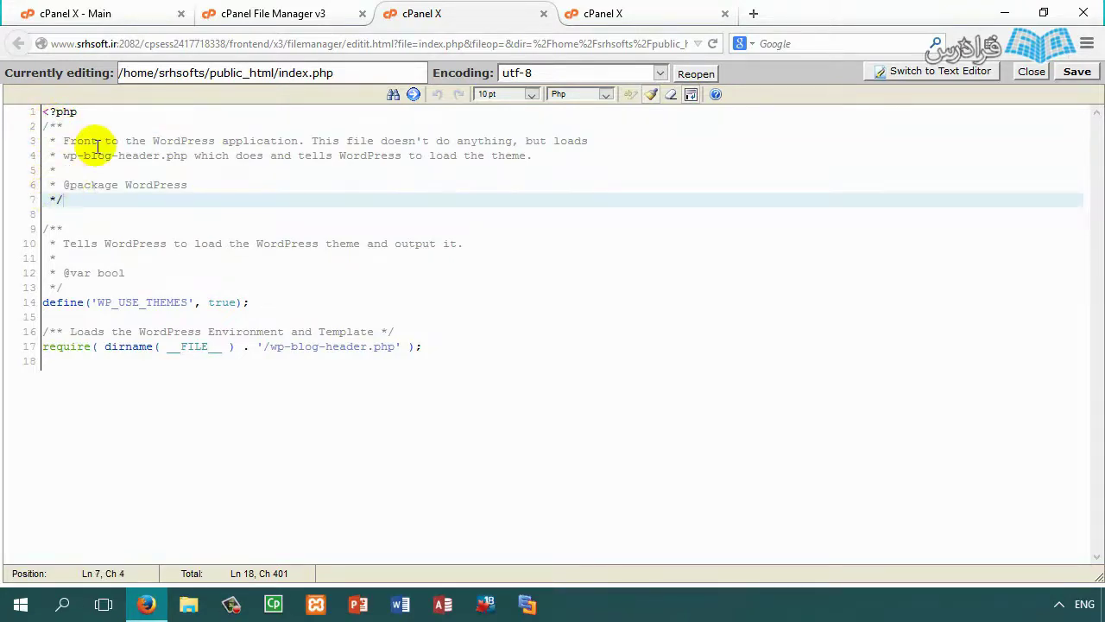
drag(188, 185, 35, 142)
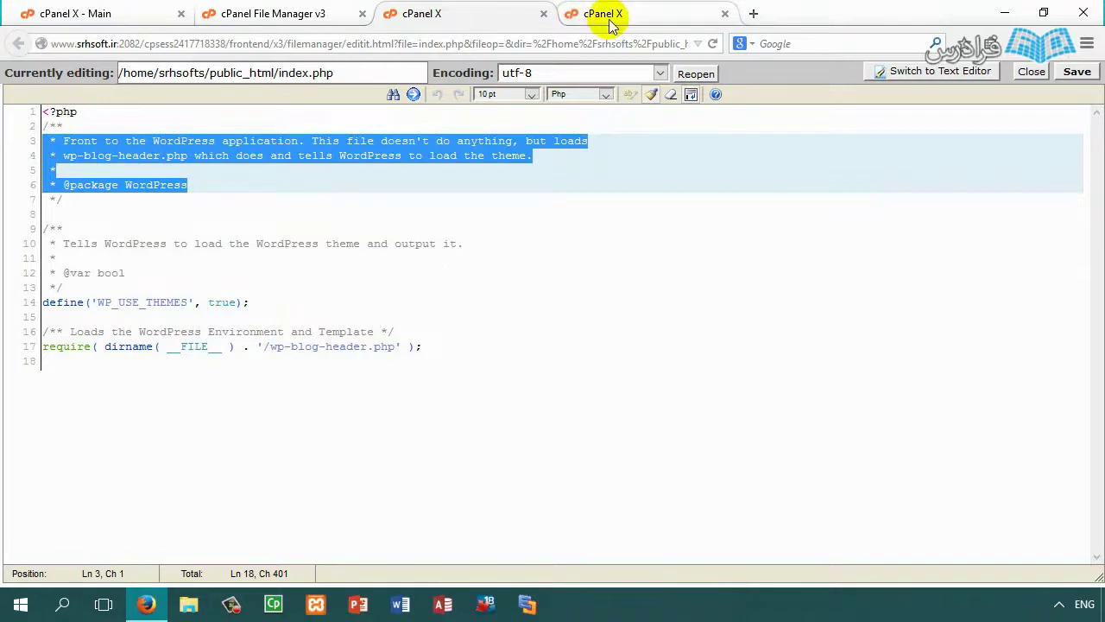
Step: Compare the plain text and code editor views of index.php, then return to File Manager
click(606, 15)
click(78, 174)
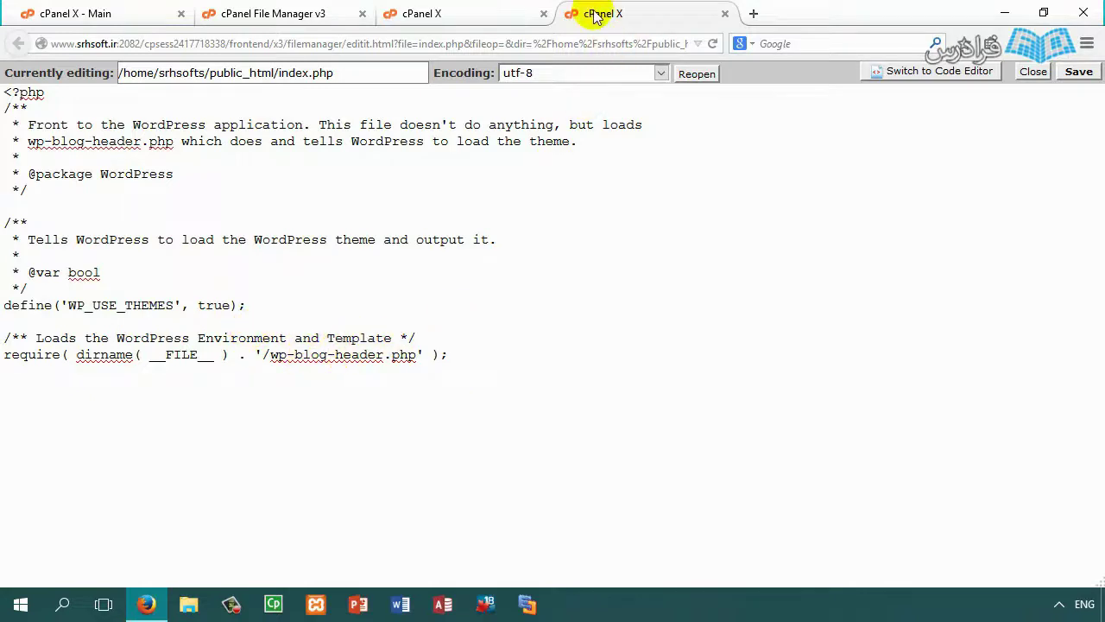
click(450, 13)
click(272, 12)
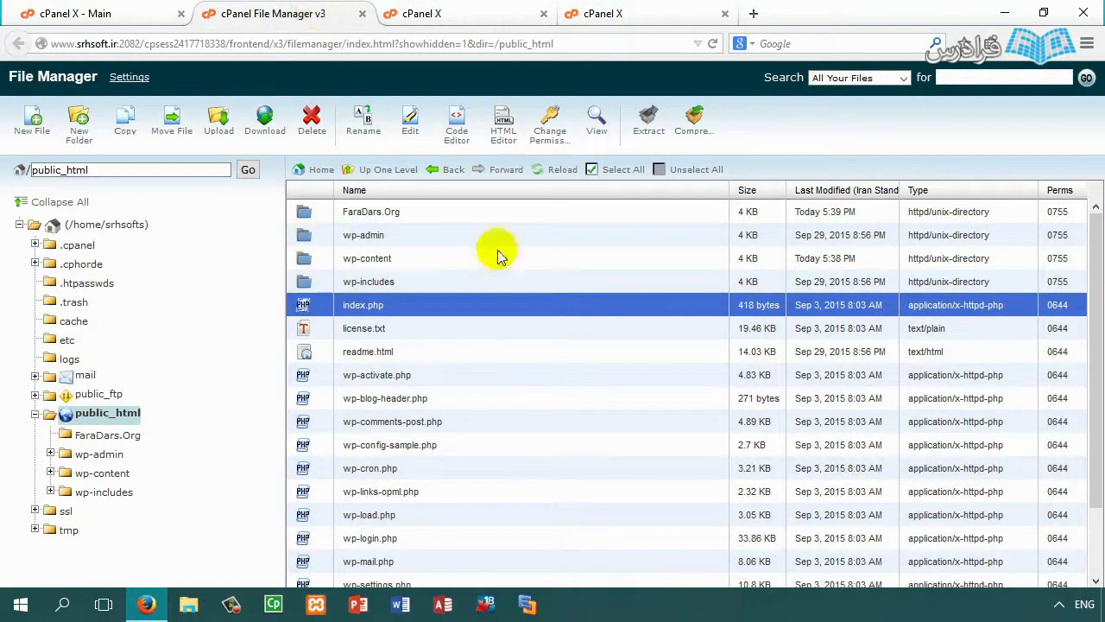
Step: Open readme.html in the HTML editor and scroll through the document
click(363, 352)
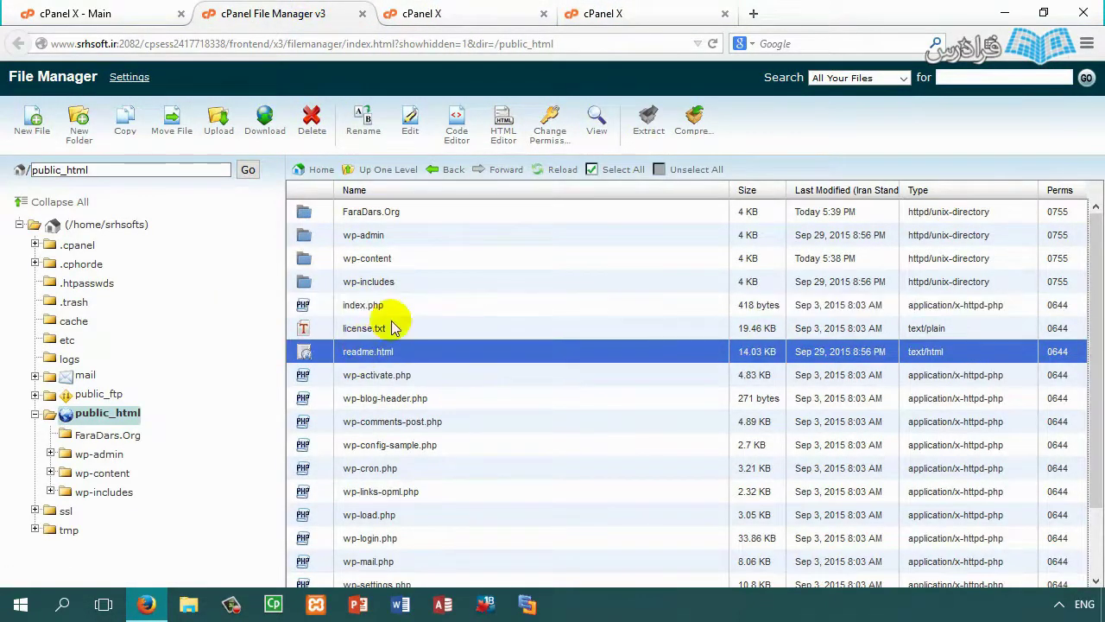
click(505, 124)
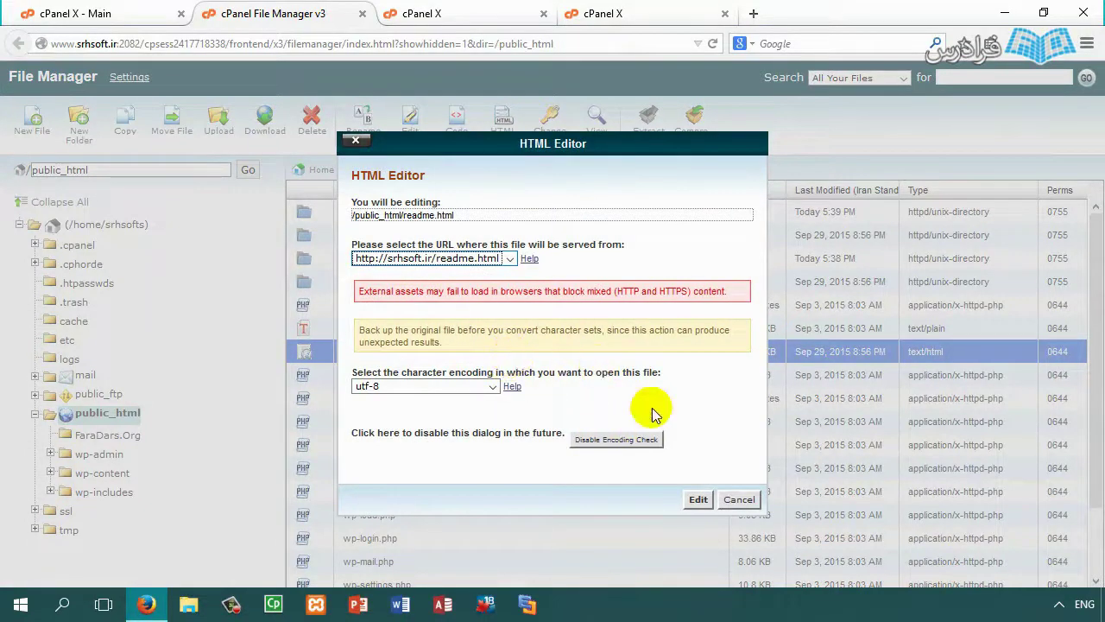
click(697, 500)
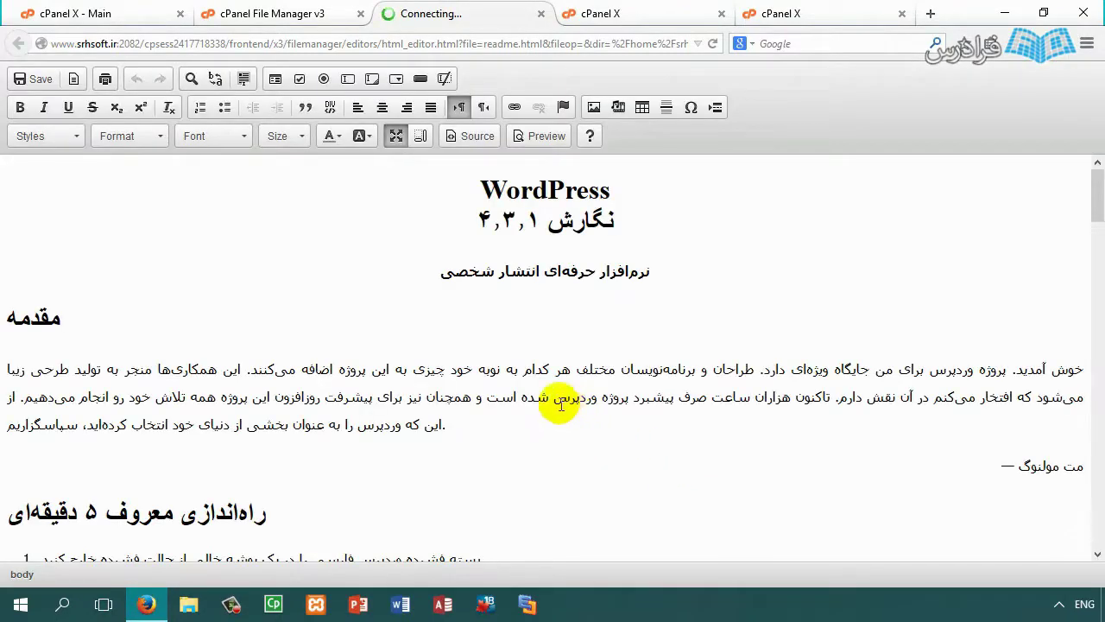
scroll(509, 306, down, 4)
scroll(313, 192, down, 8)
scroll(316, 296, down, 6)
scroll(474, 335, up, 15)
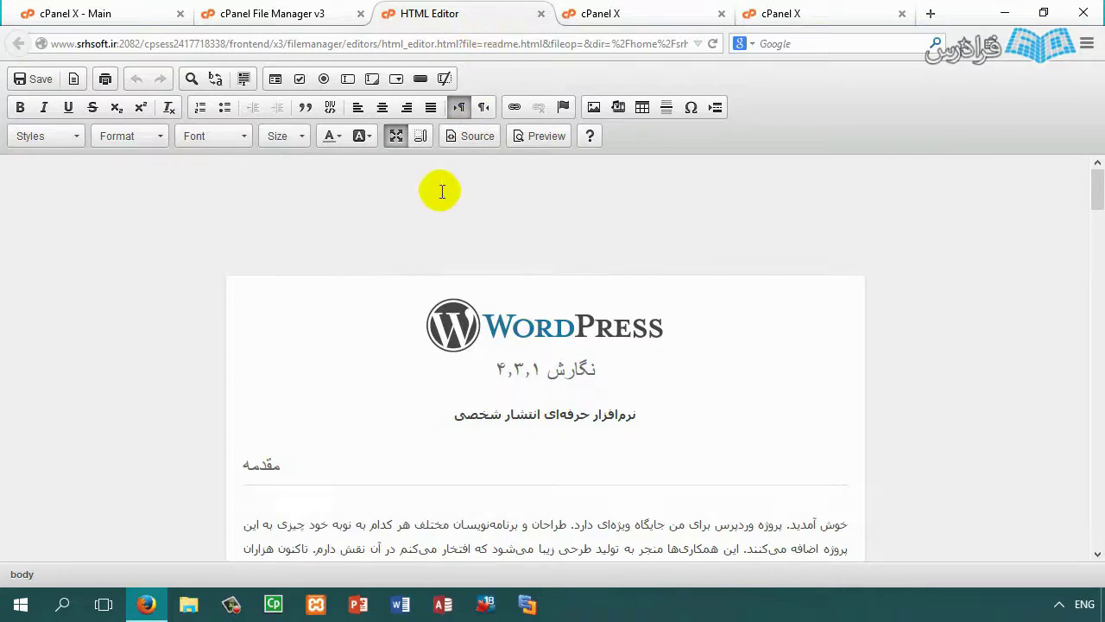
scroll(467, 345, down, 5)
Step: Glance at the index.php code editor, then close the readme HTML editor
click(678, 10)
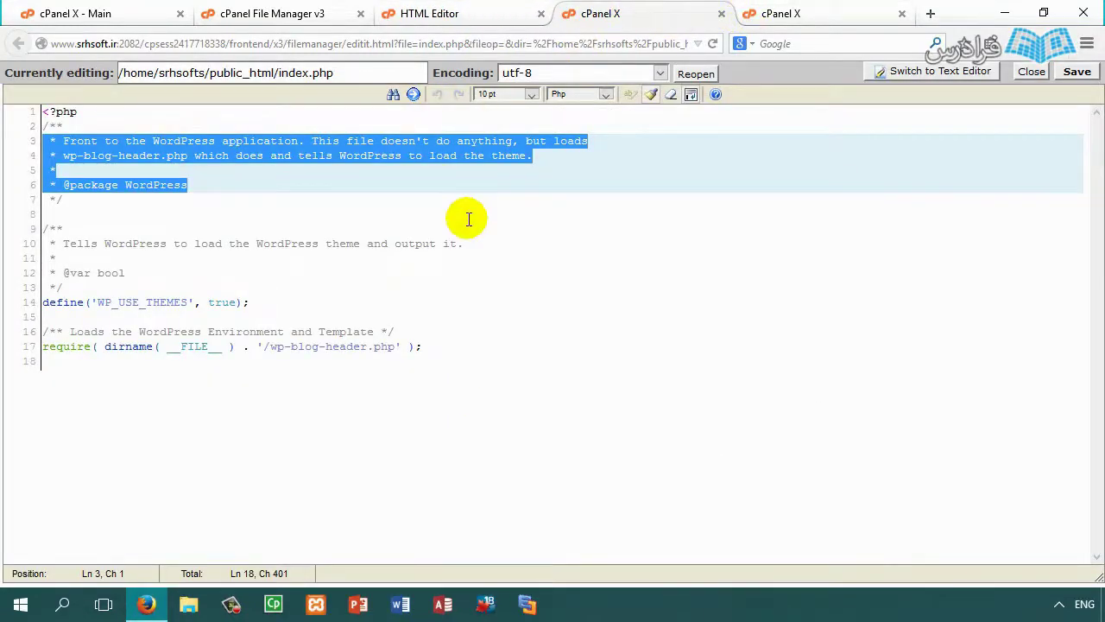
click(432, 11)
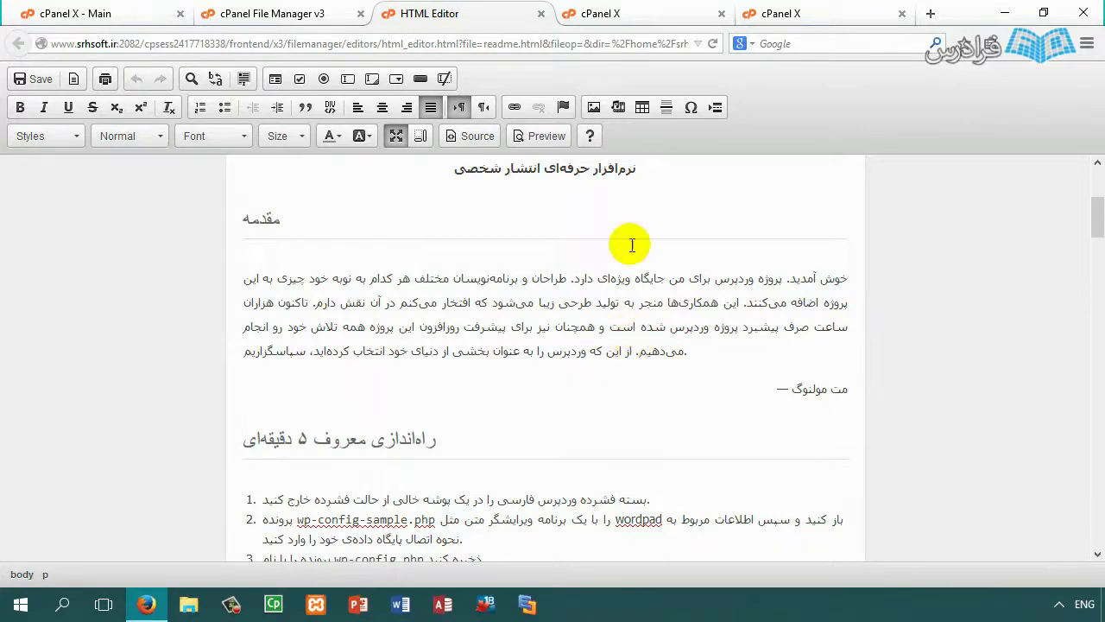
click(540, 13)
Step: Close the remaining index.php editor and delete the FaraDars.Org folder from public_html
click(541, 14)
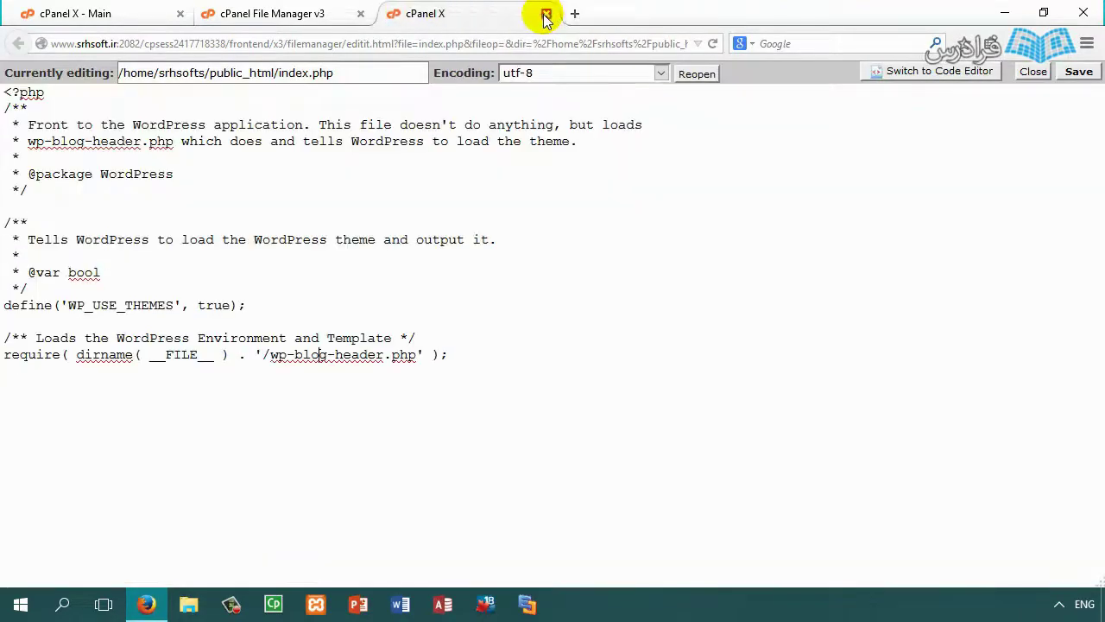
click(541, 13)
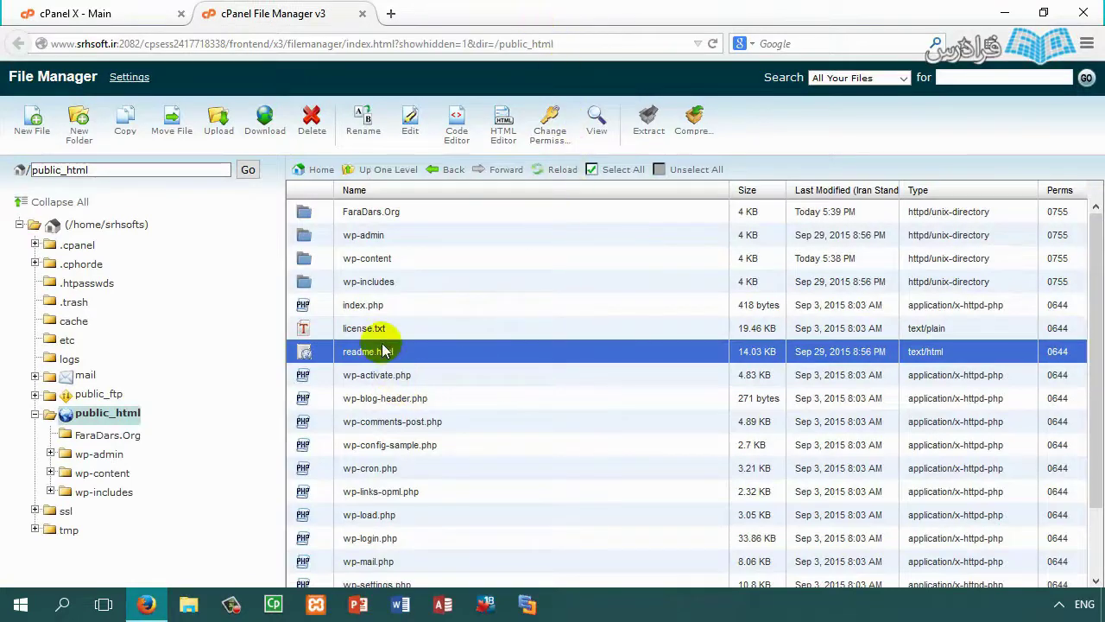
click(329, 216)
click(311, 119)
click(655, 376)
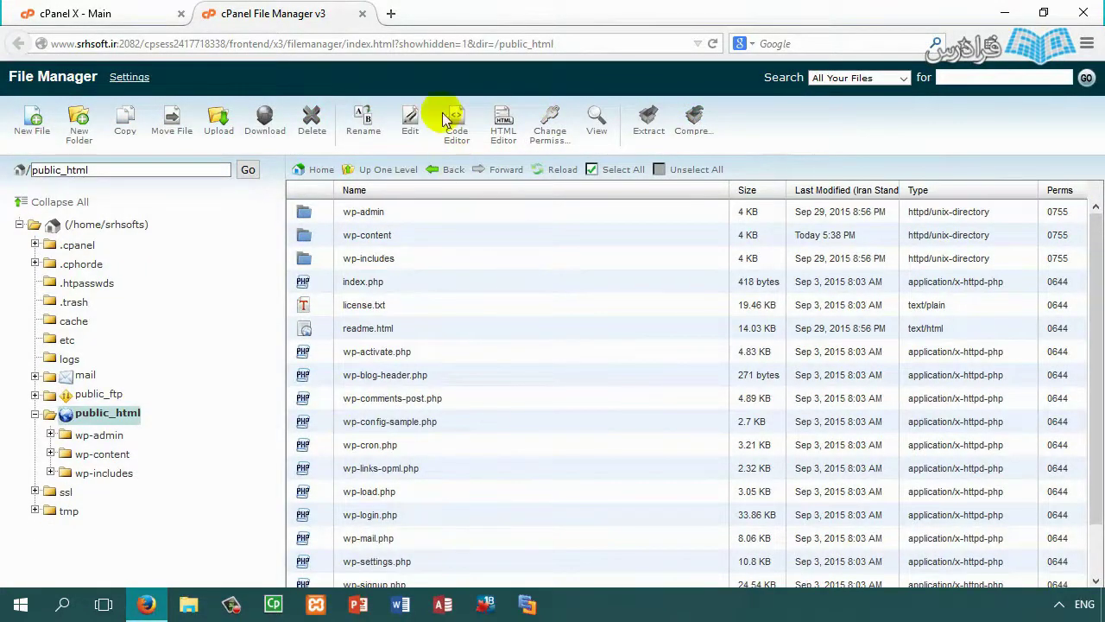
Step: Load srhsoft.ir in a new tab to reach the WordPress setup page, then return to cPanel home
click(388, 14)
text(srhsoft.i)
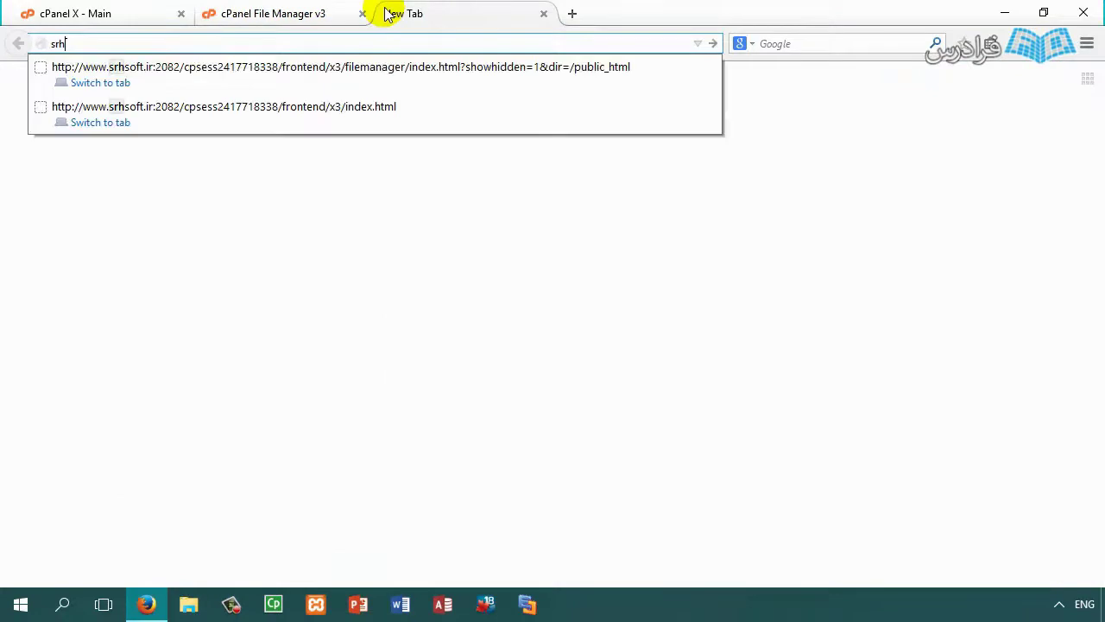
text(r)
key(Return)
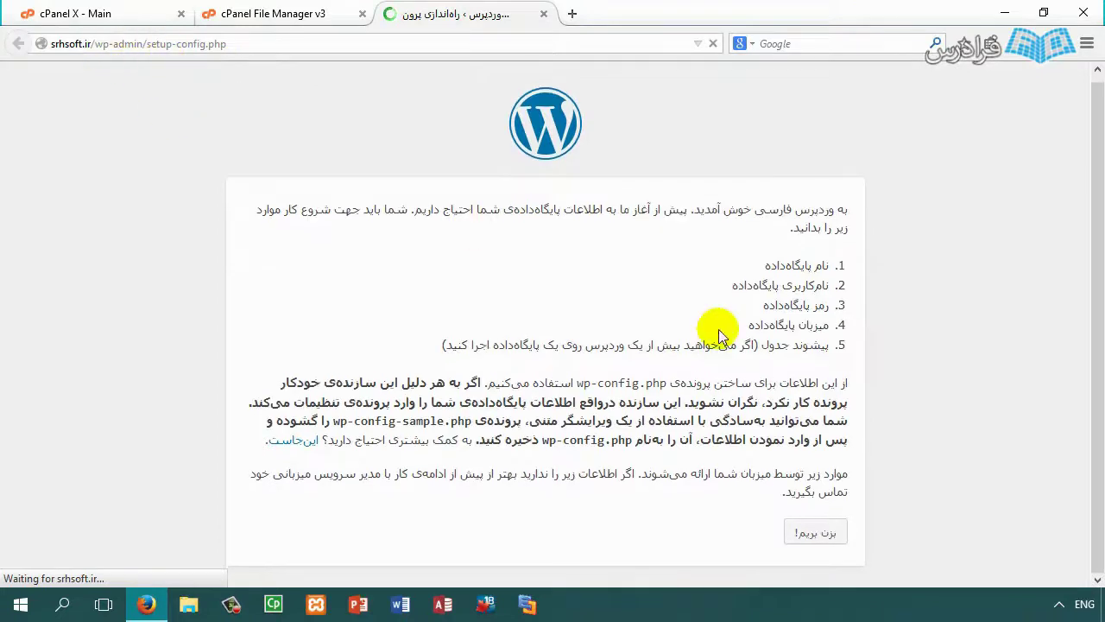
click(301, 14)
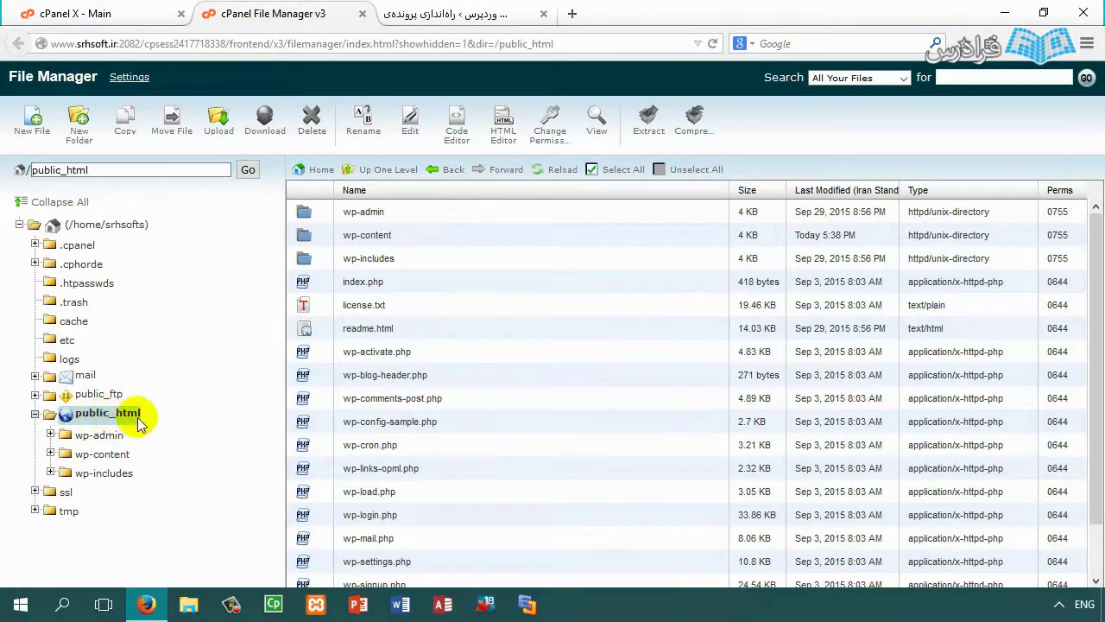
click(453, 13)
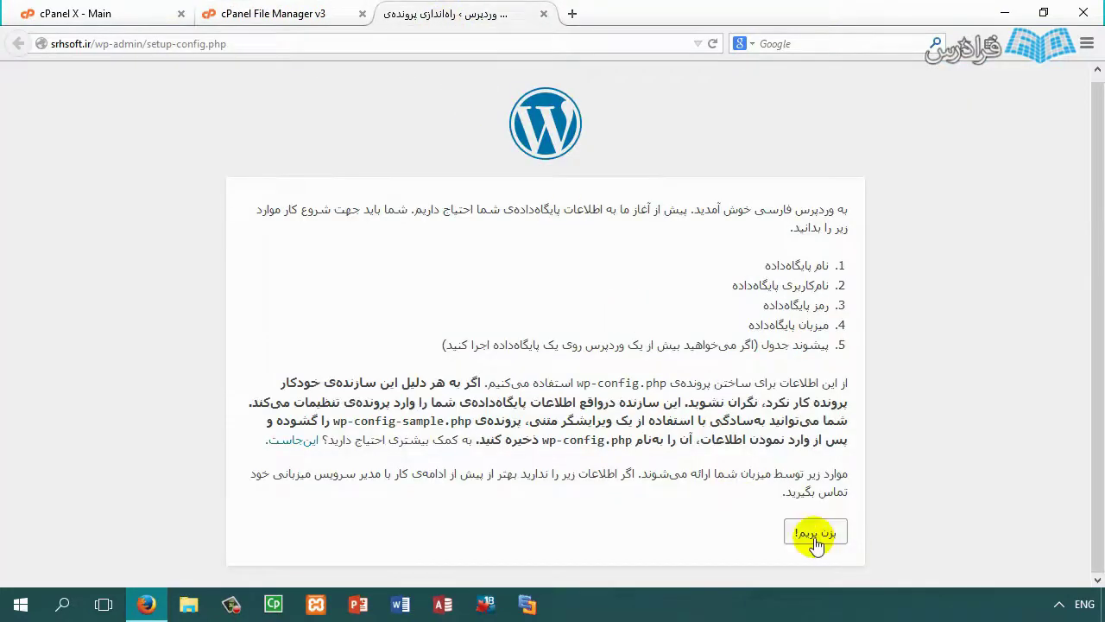
click(76, 14)
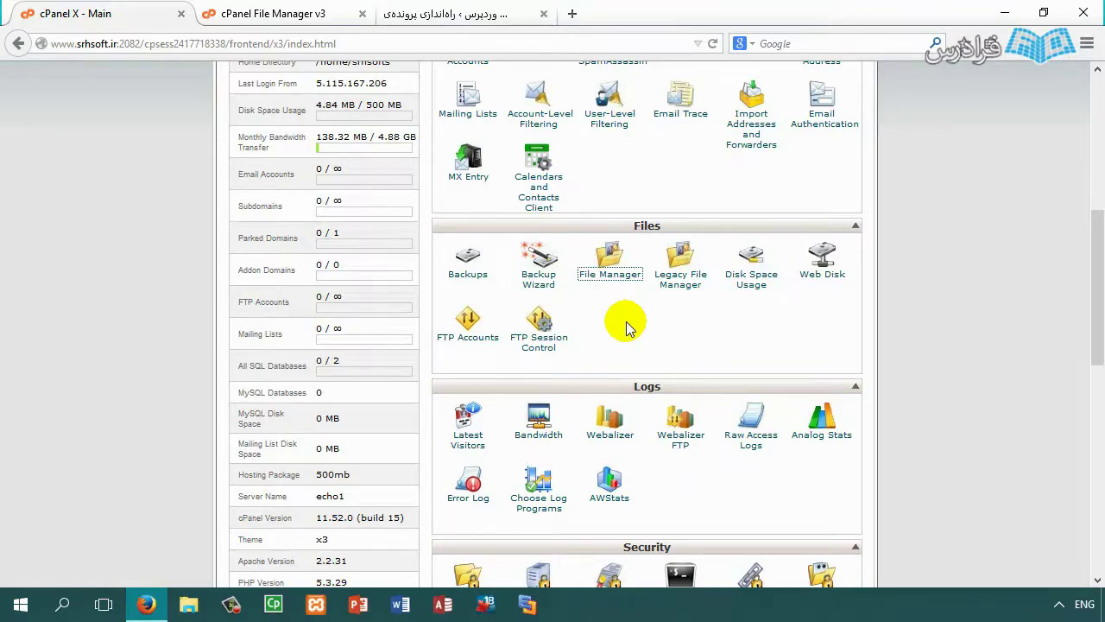
Step: In MySQL Databases, create a new database named faradars, giving srhsofts_faradars
scroll(624, 321, down, 5)
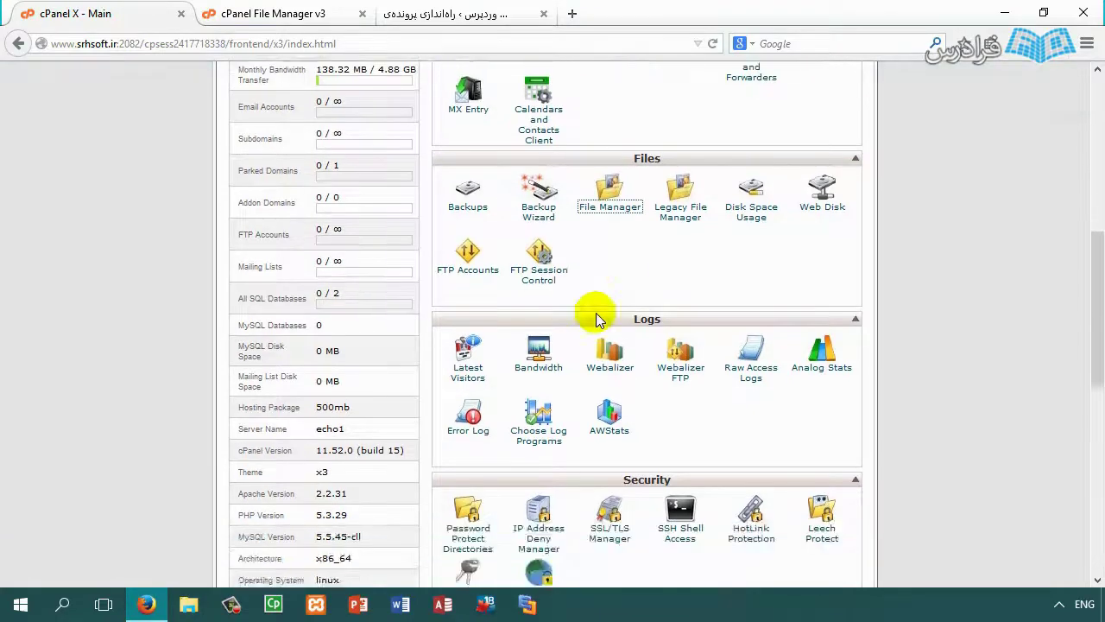
scroll(594, 319, down, 3)
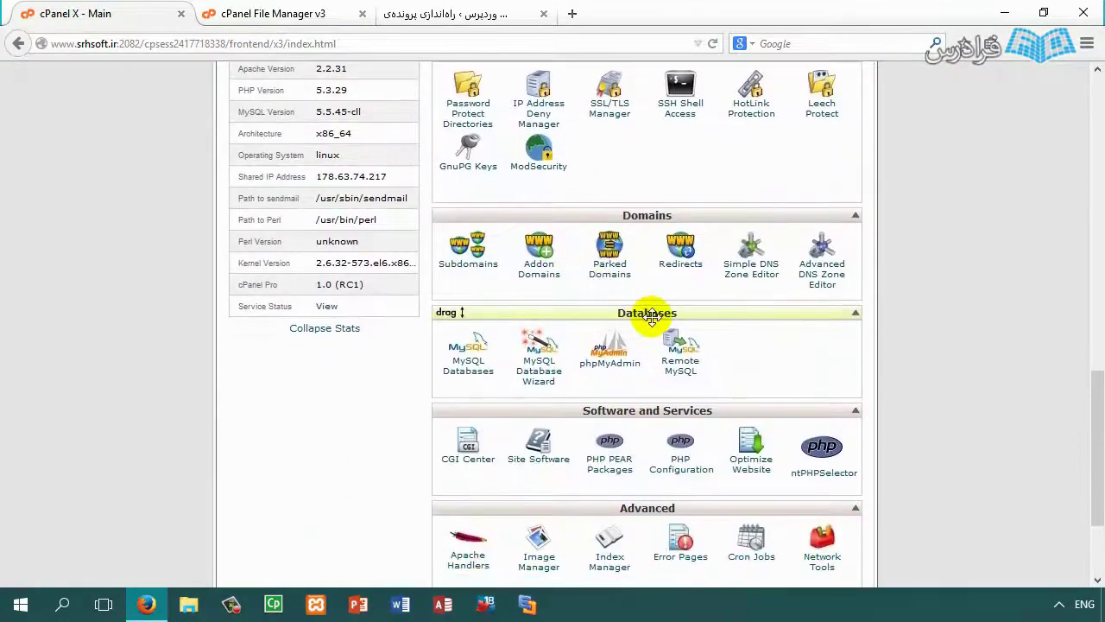
click(462, 377)
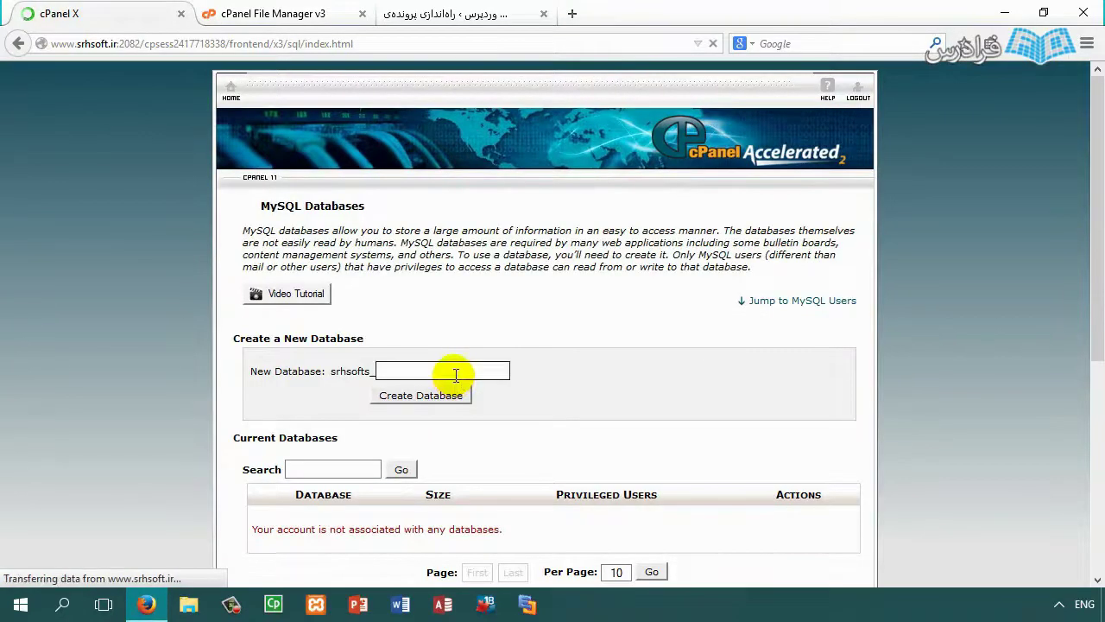
scroll(456, 345, down, 6)
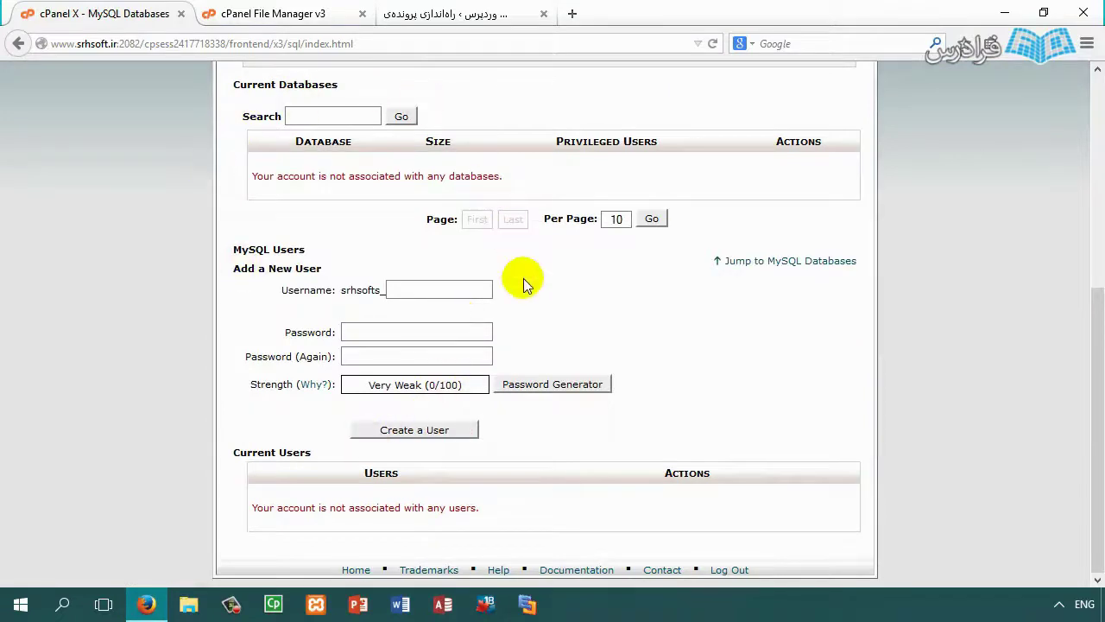
scroll(525, 293, up, 5)
scroll(528, 321, up, 1)
click(430, 367)
text(fara)
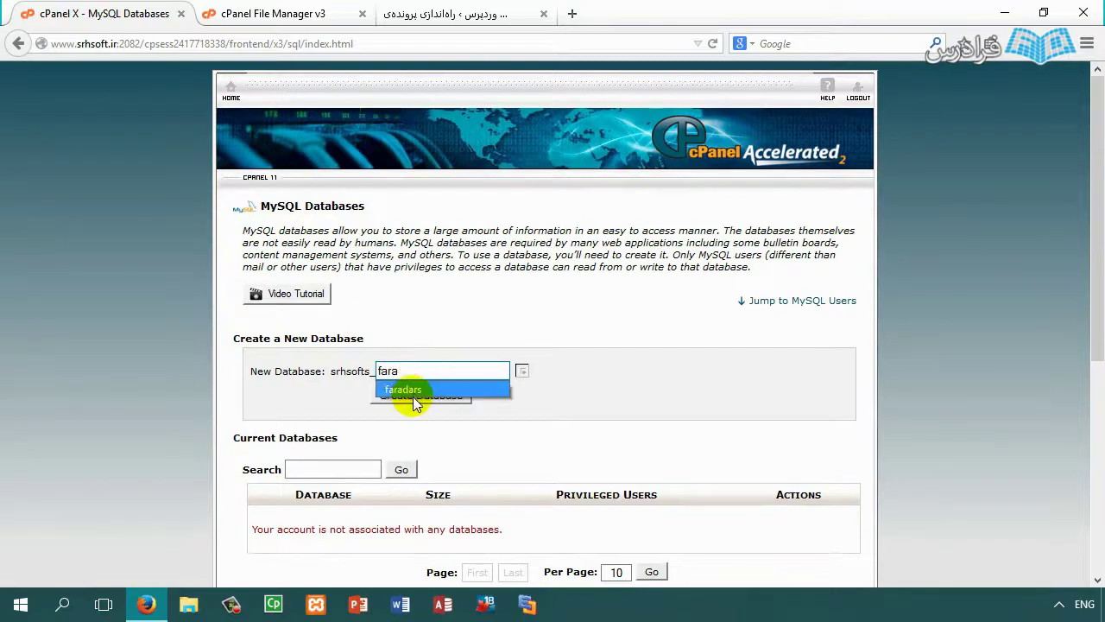
click(409, 389)
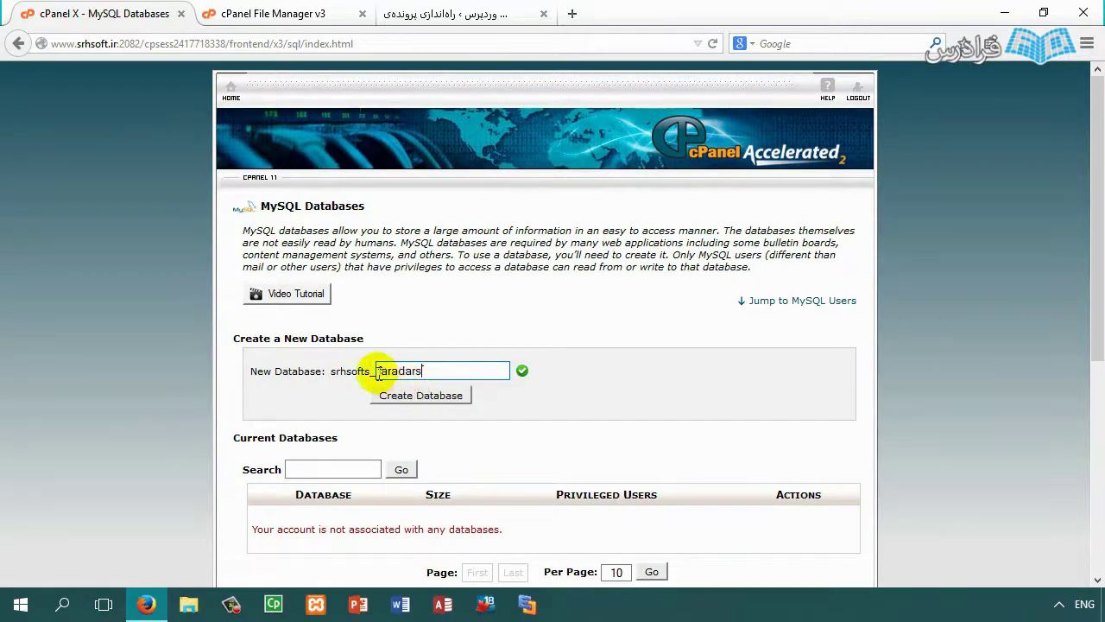
click(382, 399)
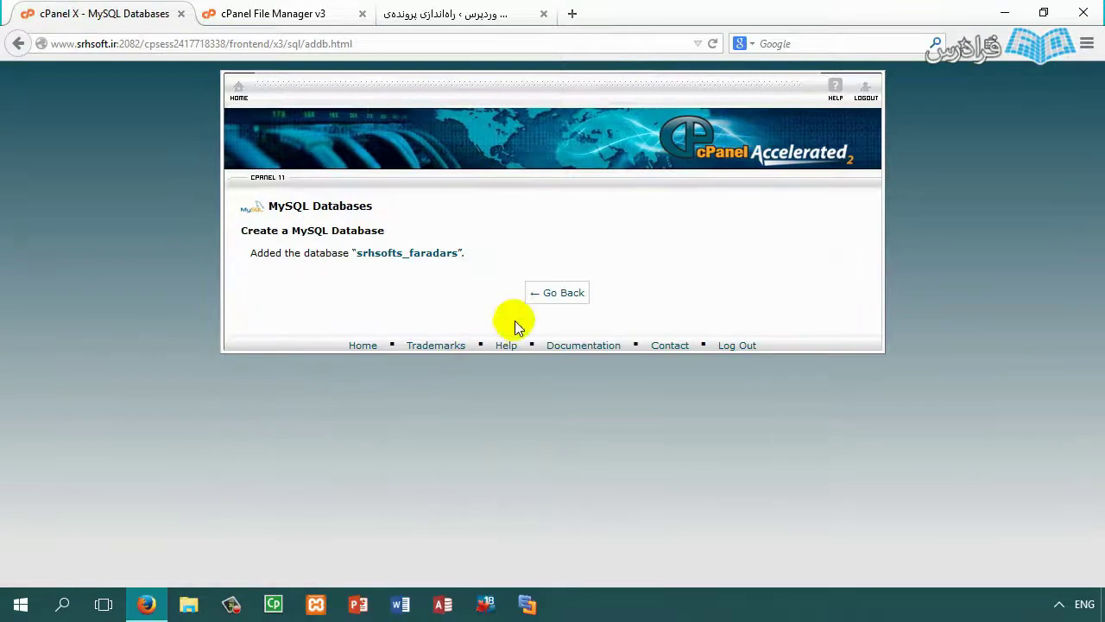
Step: Go back and check srhsofts_faradars listed at 0.00 MB under Current Databases
click(569, 296)
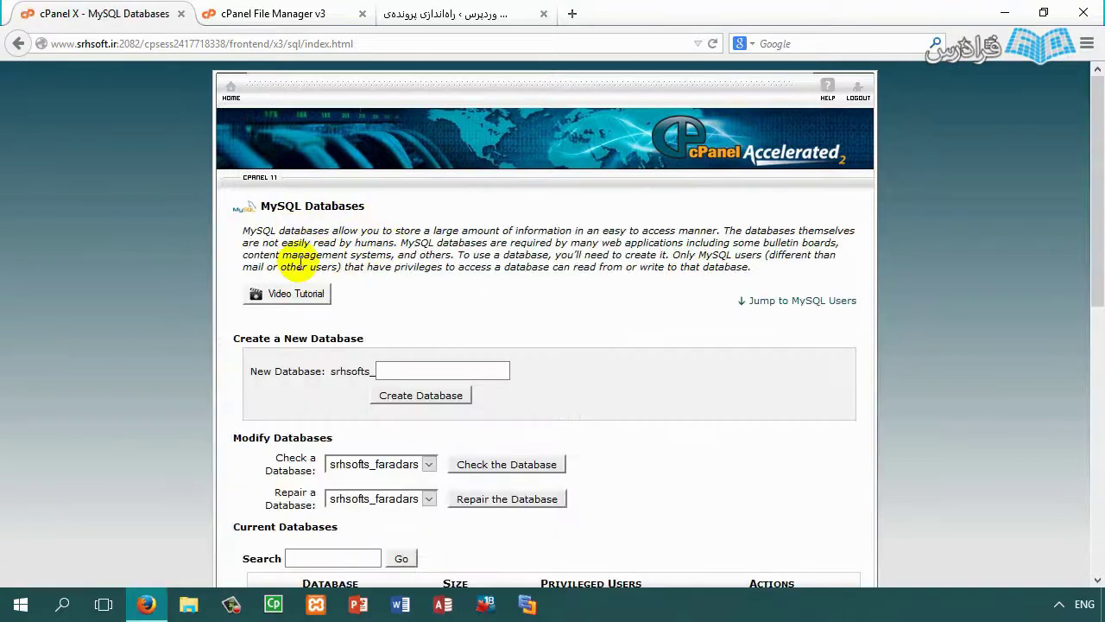
scroll(379, 267, down, 3)
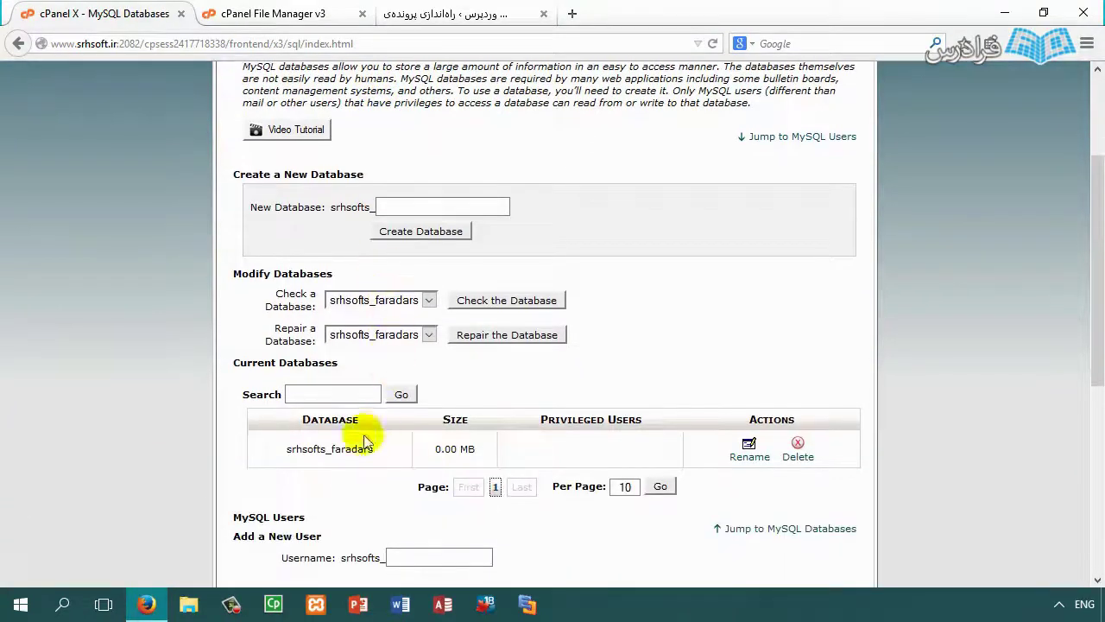
drag(284, 458, 371, 453)
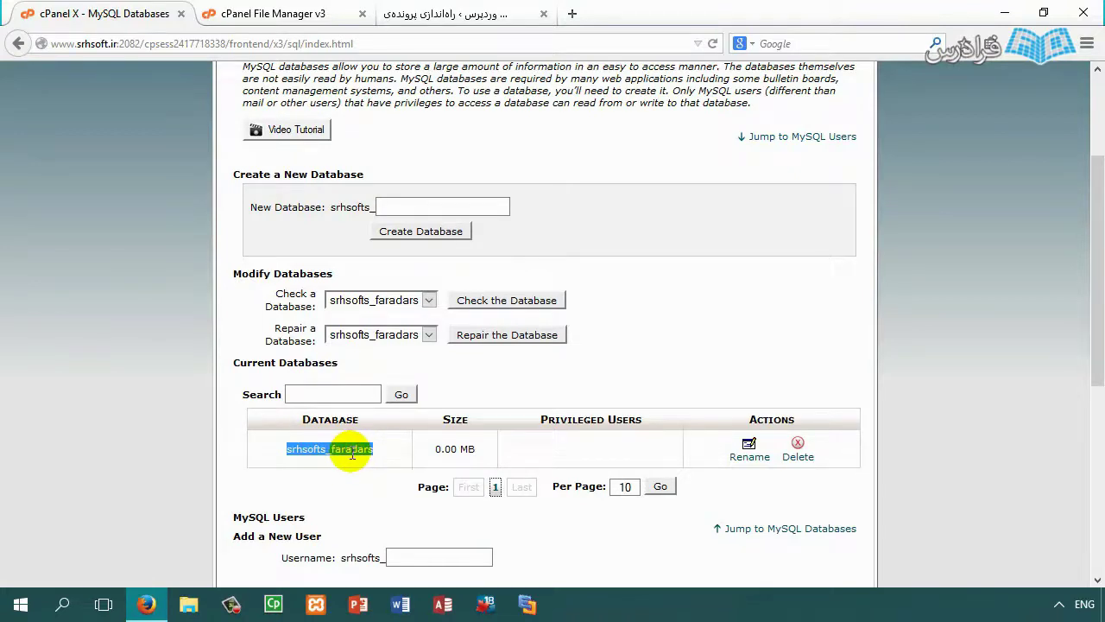
drag(431, 449, 473, 450)
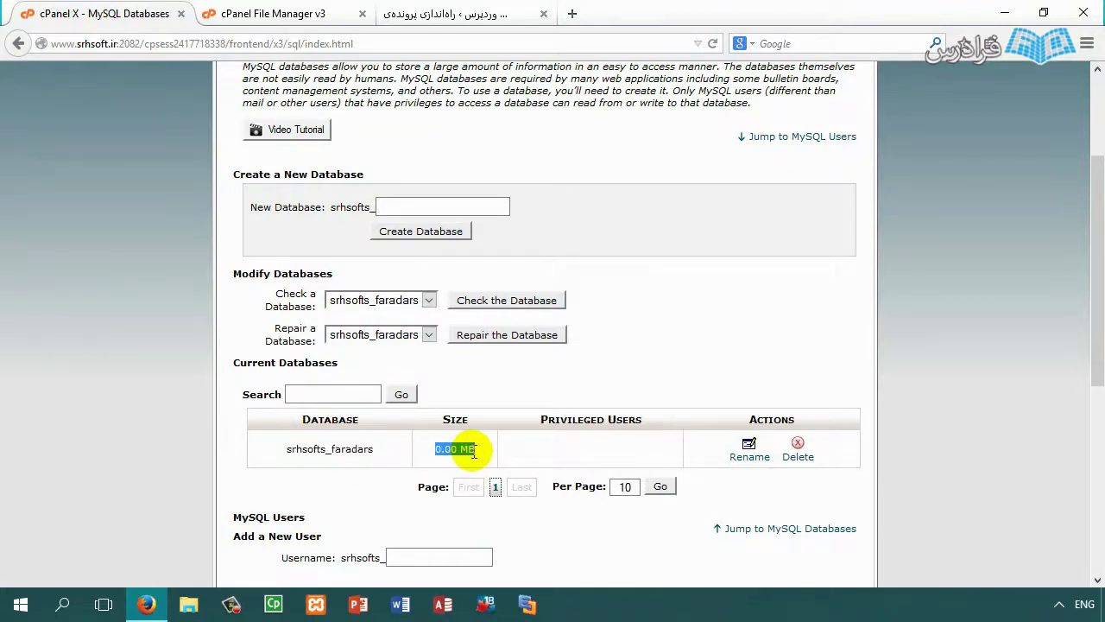
click(439, 449)
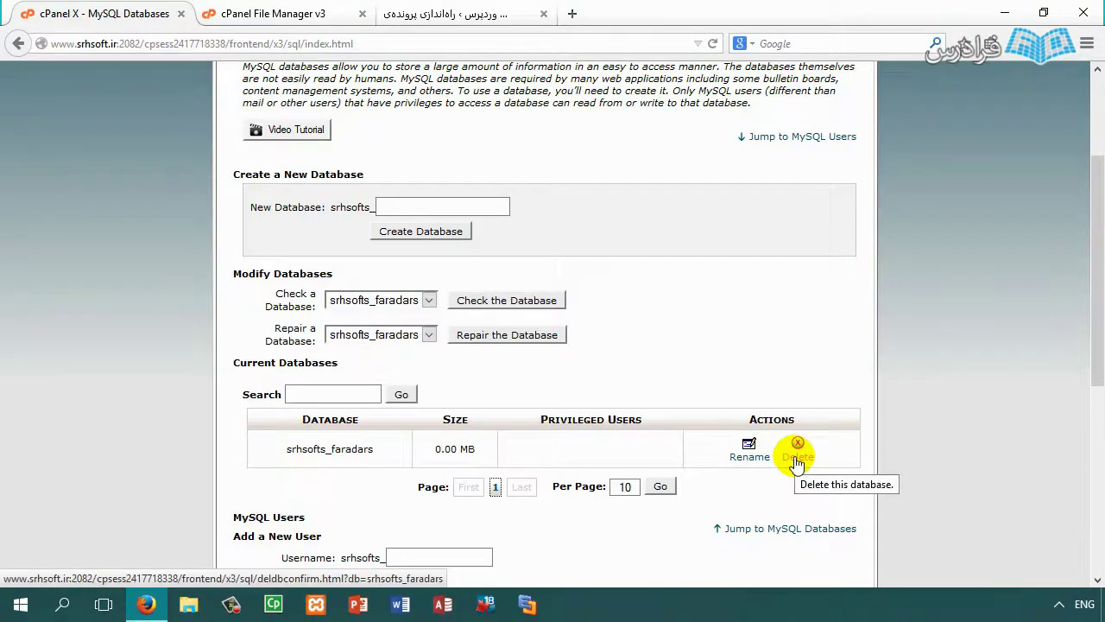
scroll(622, 393, down, 4)
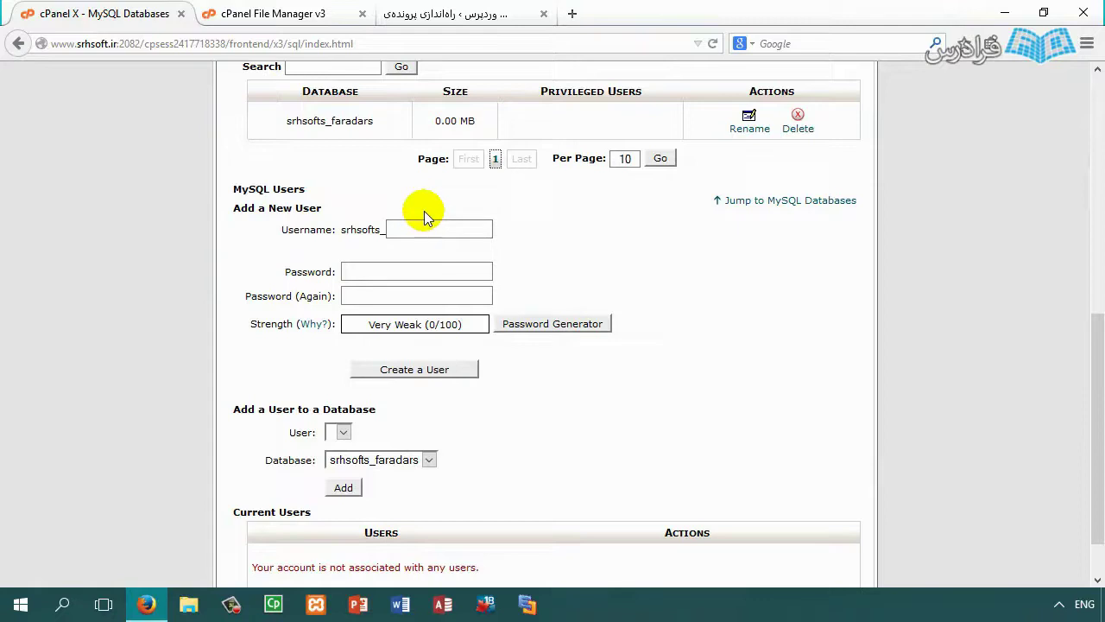
Step: Enter reza as the new MySQL username
click(427, 230)
text(reza)
click(406, 273)
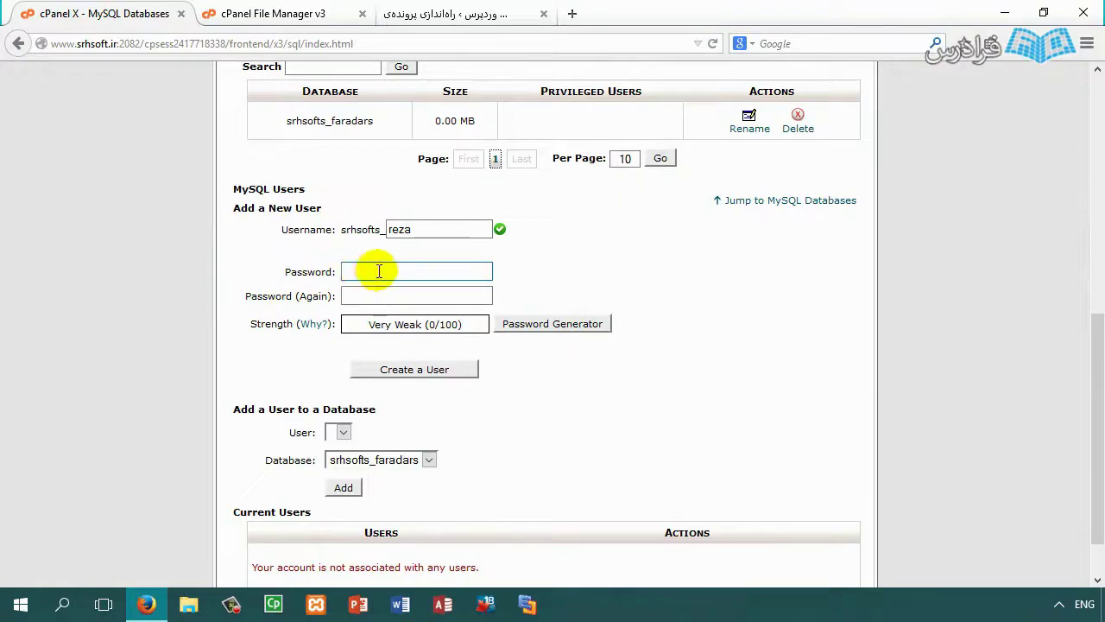
drag(272, 296, 356, 295)
click(354, 295)
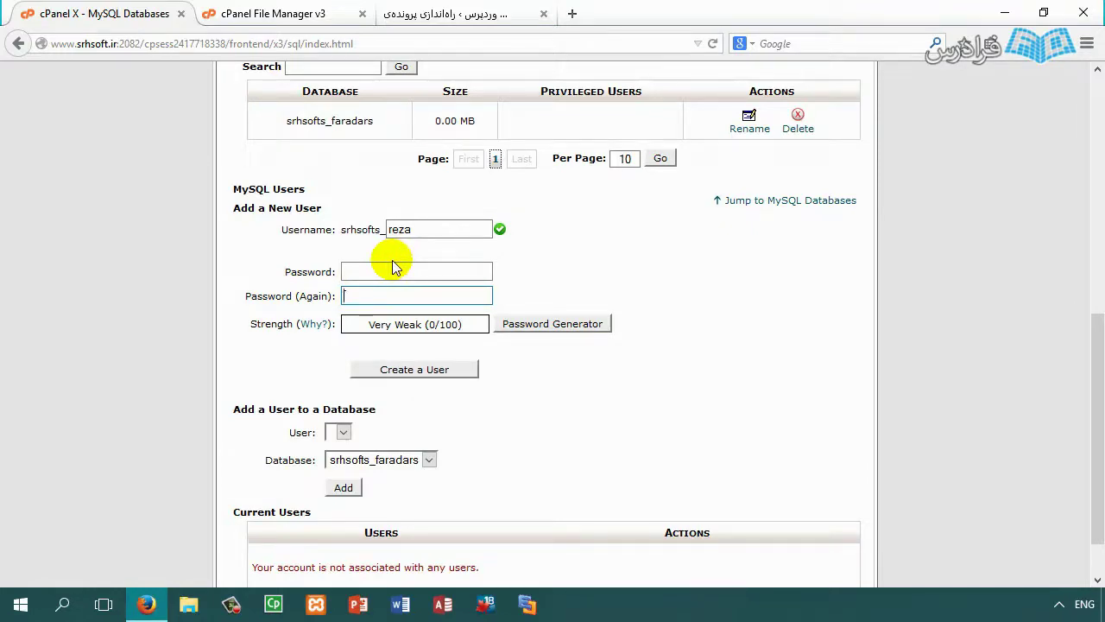
Step: Generate and copy a Very Strong (100/100) password, use it, and create the user
click(550, 325)
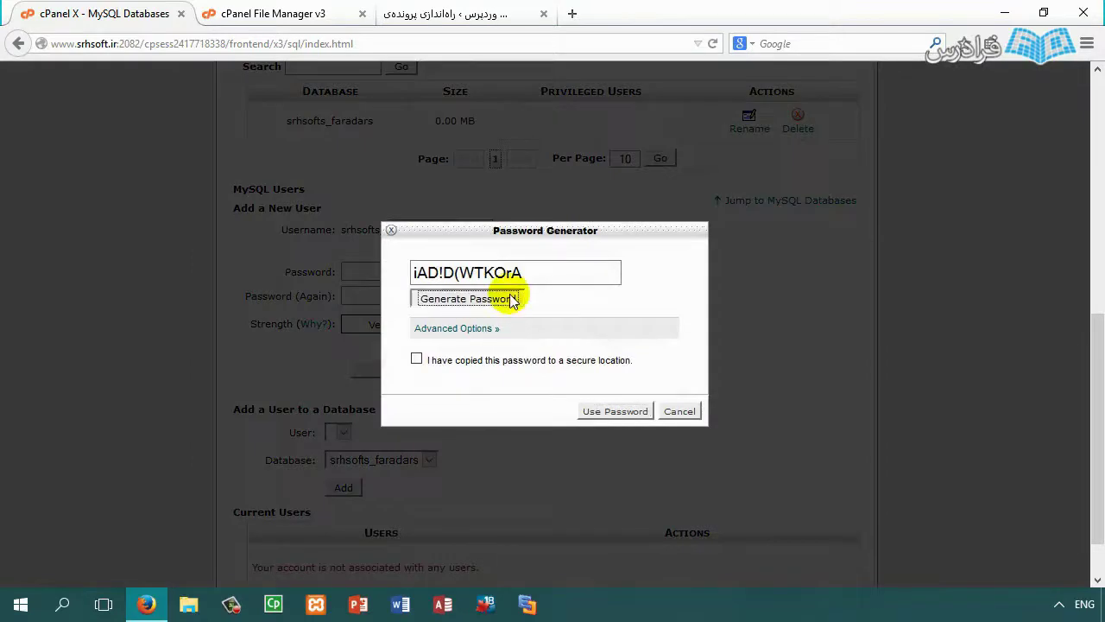
click(511, 299)
click(508, 301)
drag(558, 271, 393, 275)
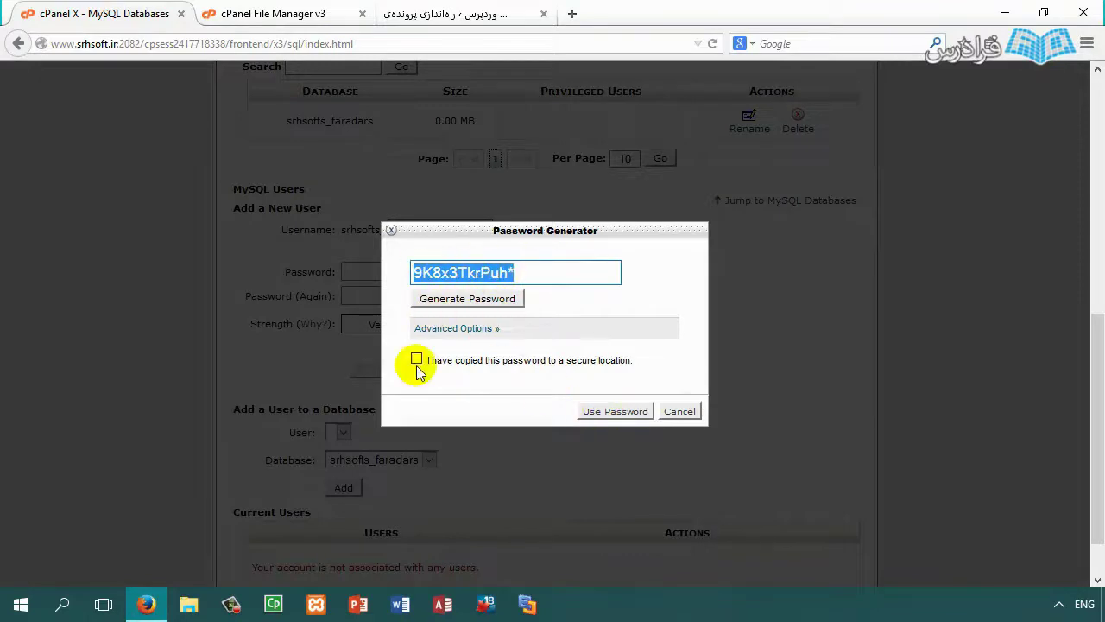
click(609, 412)
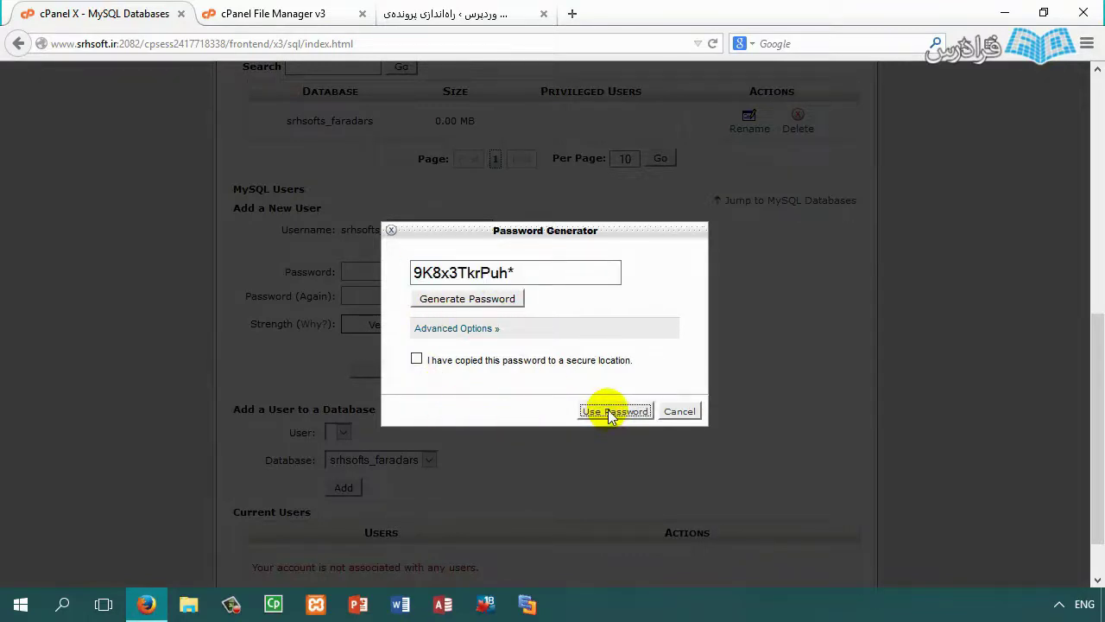
triple_click(487, 275)
right_click(449, 274)
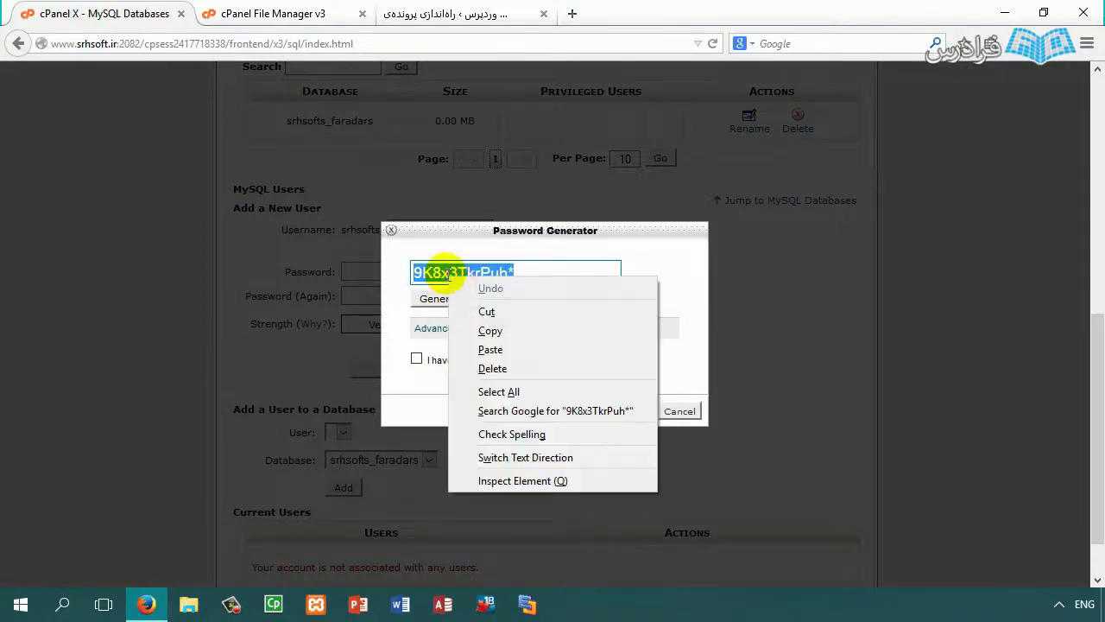
click(489, 331)
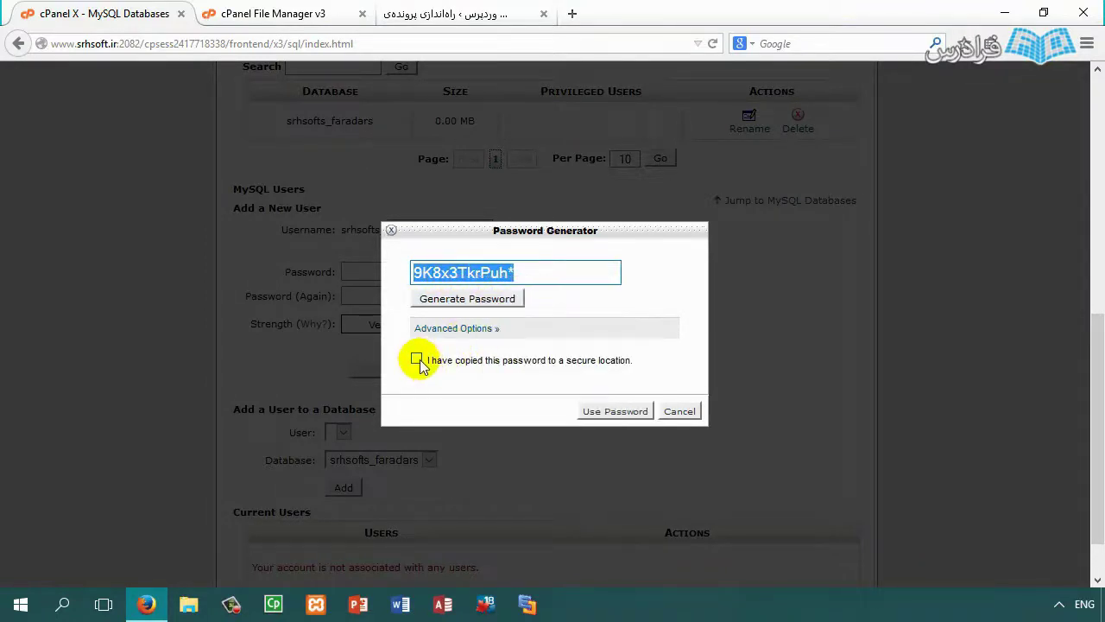
click(418, 361)
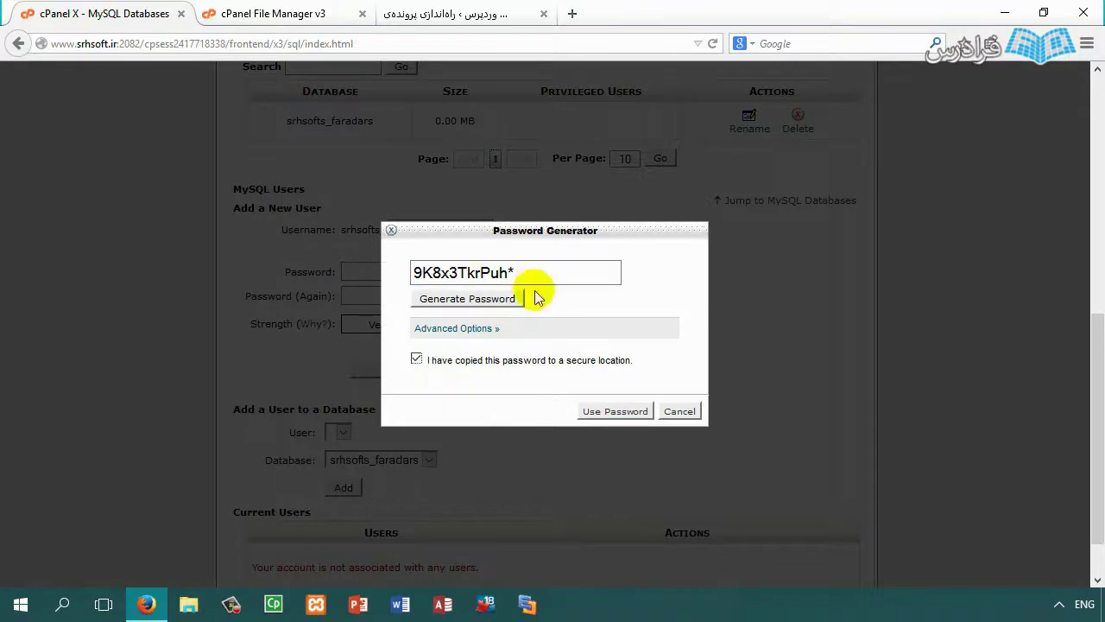
click(613, 412)
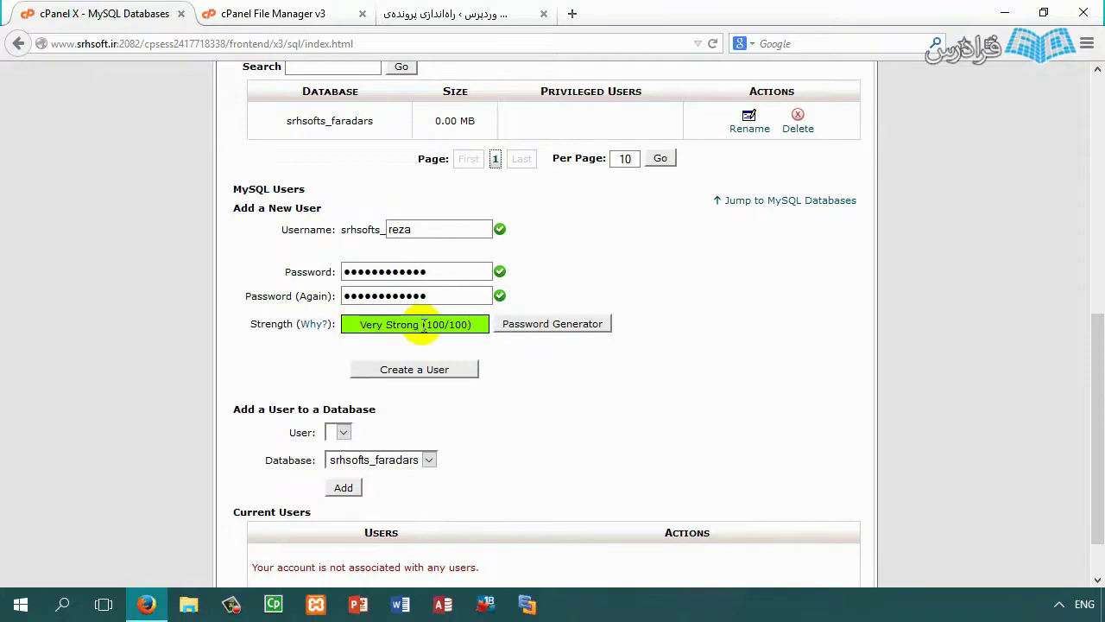
drag(462, 326, 423, 329)
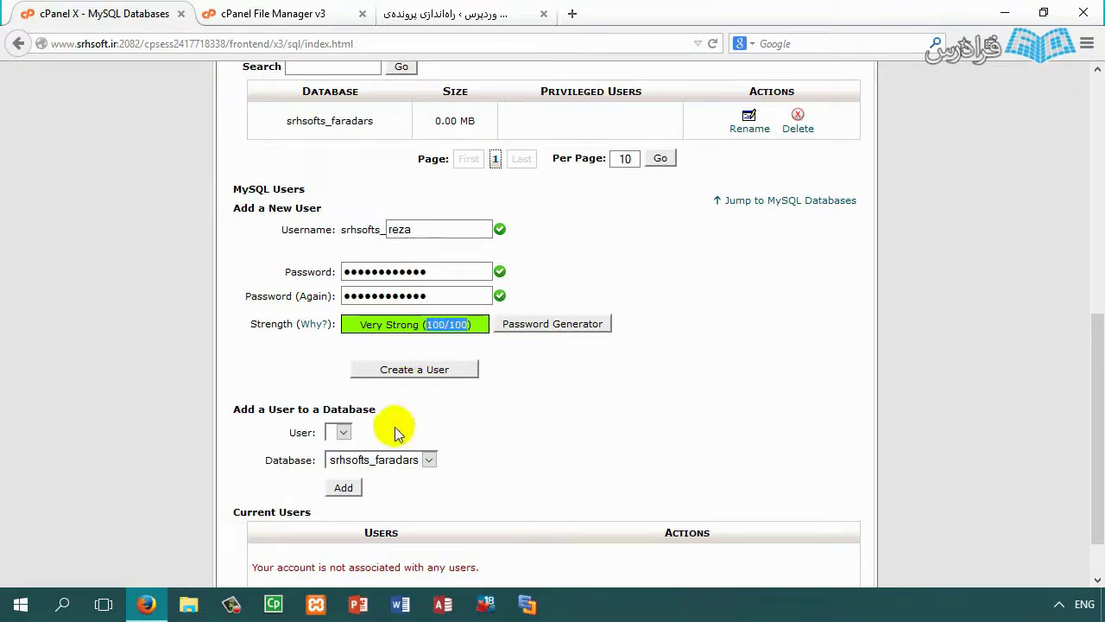
click(409, 371)
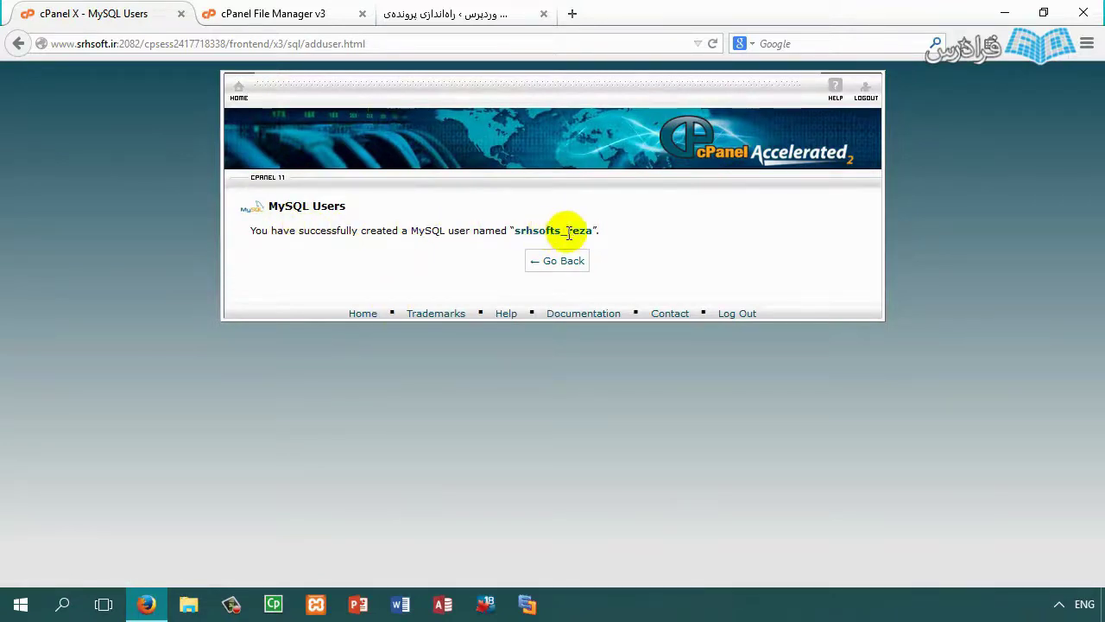
click(557, 264)
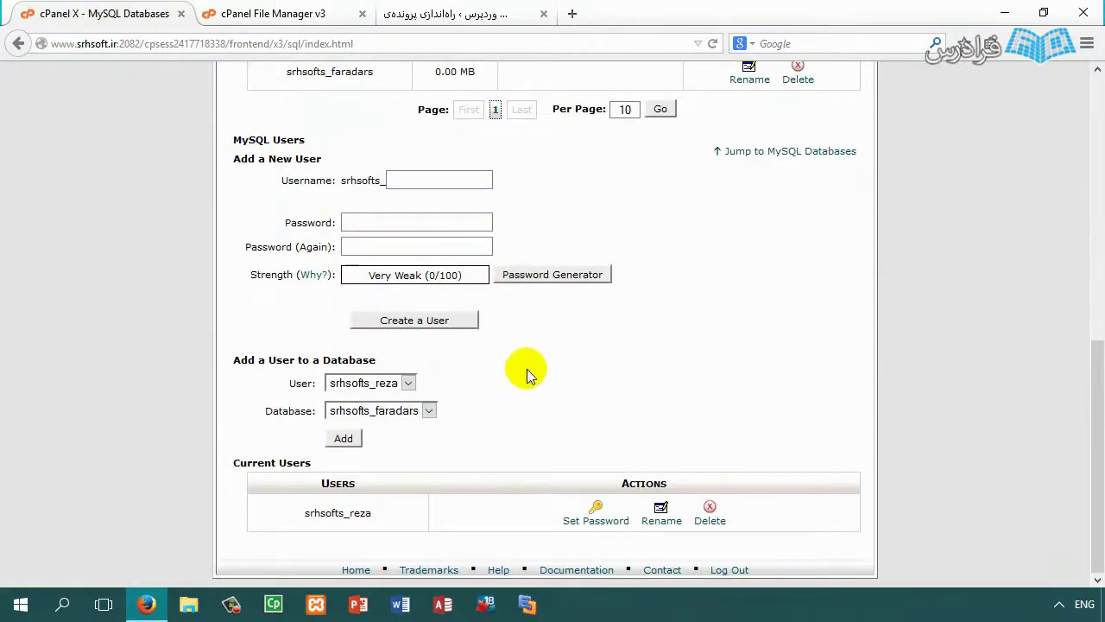
scroll(528, 372, up, 3)
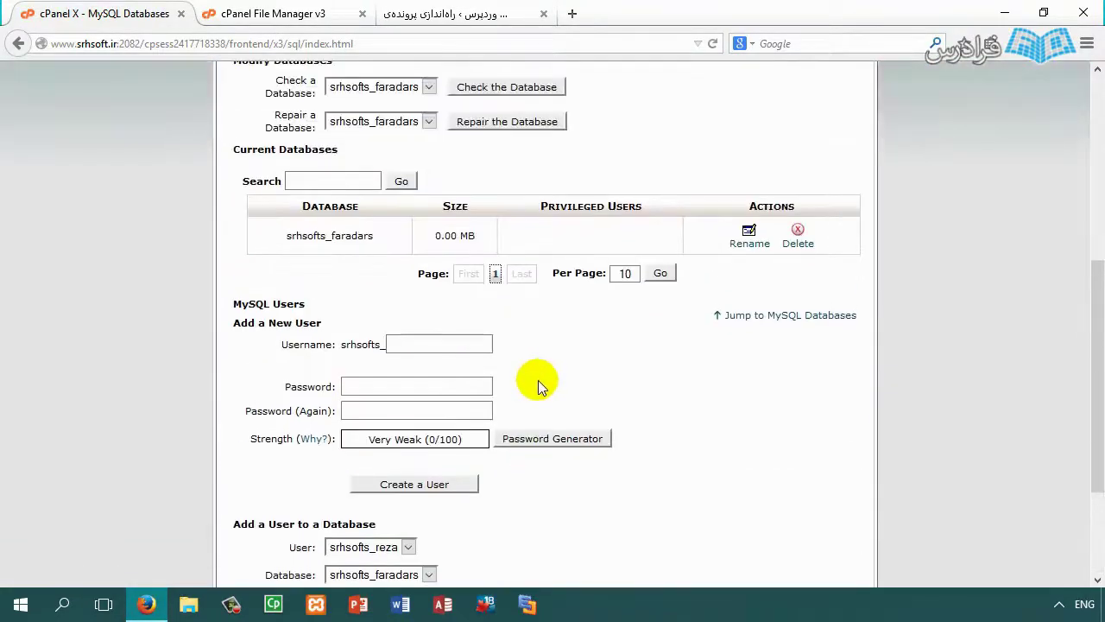
scroll(538, 382, down, 4)
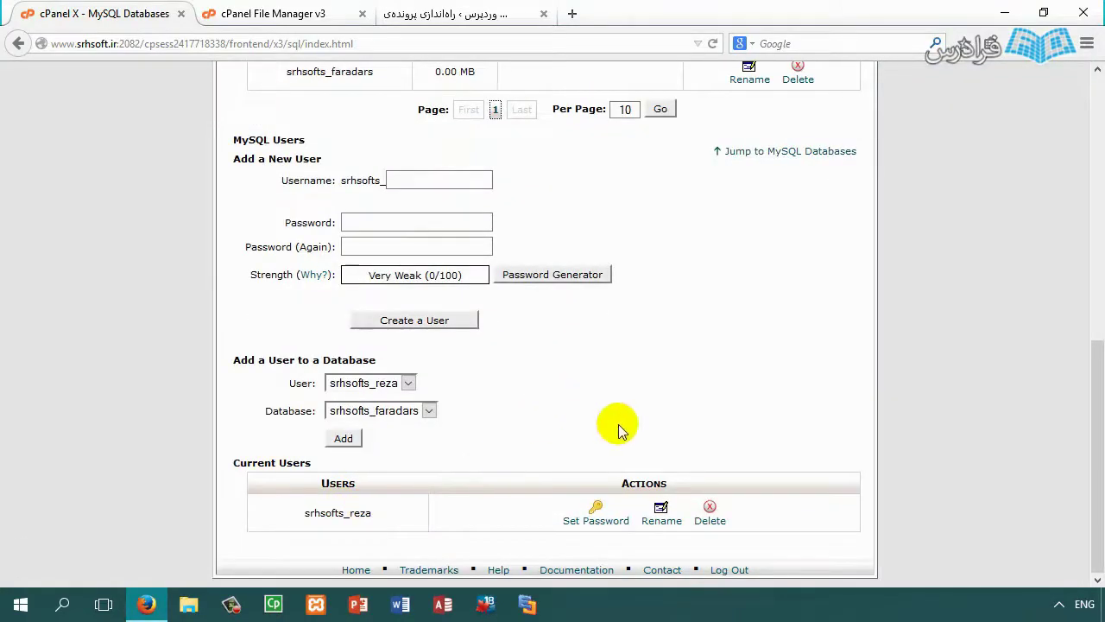
scroll(617, 424, up, 8)
scroll(468, 573, down, 3)
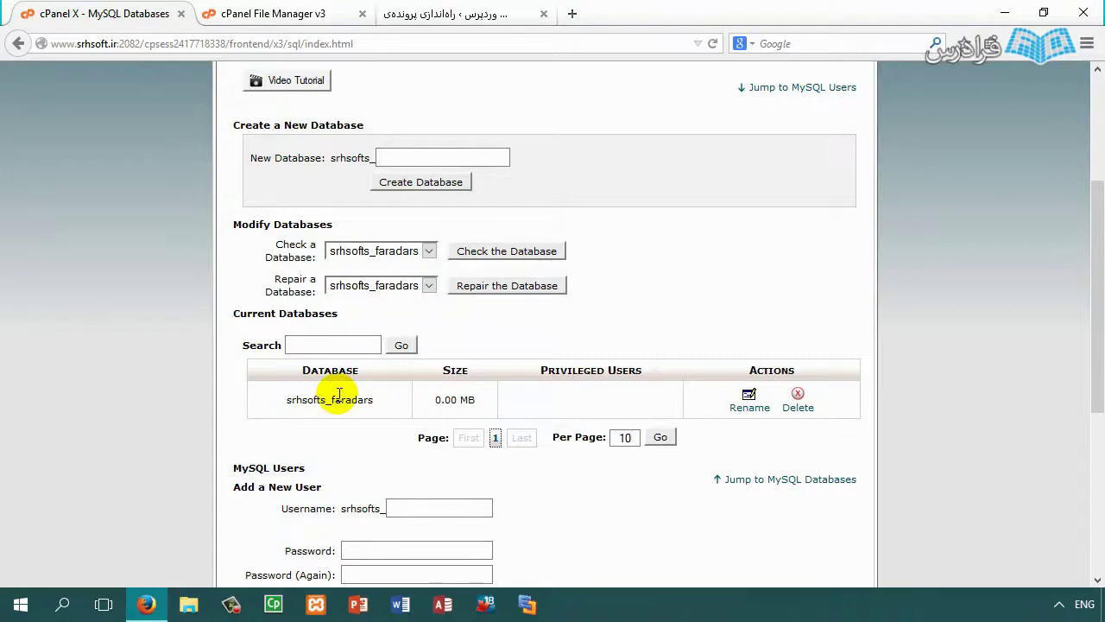
scroll(371, 357, down, 3)
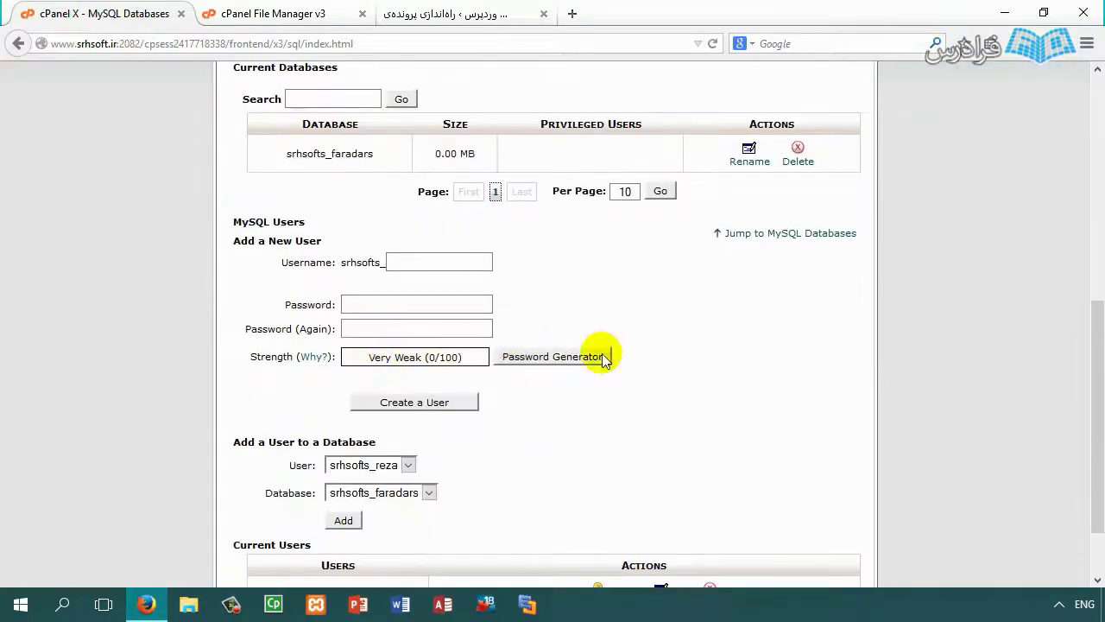
scroll(524, 425, down, 1)
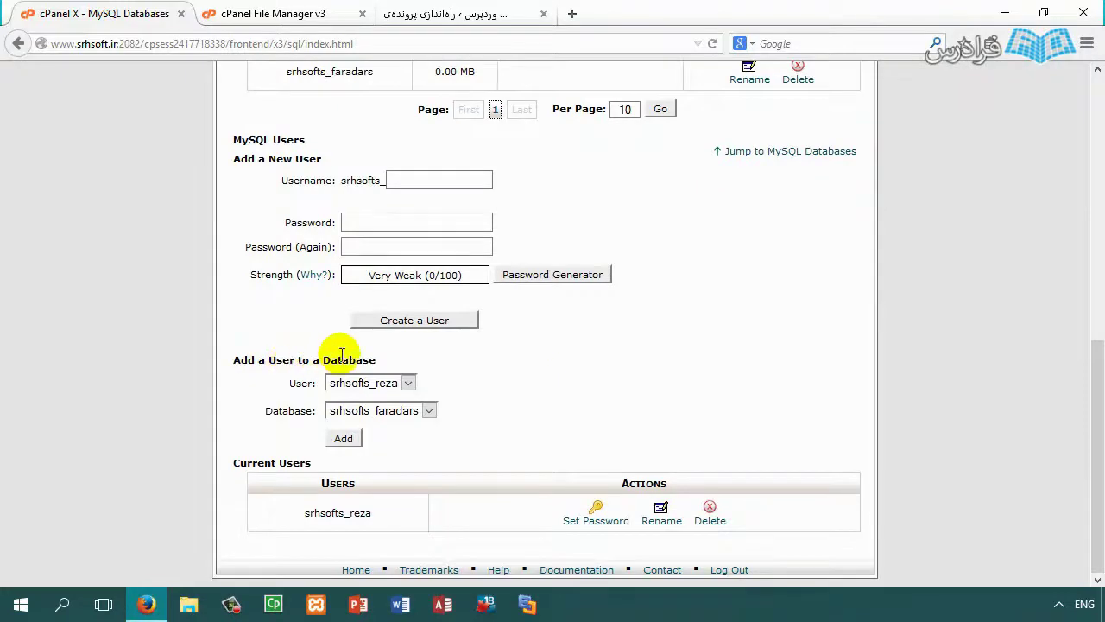
Step: Add the new MySQL user to the srhsofts_faradars database
click(358, 386)
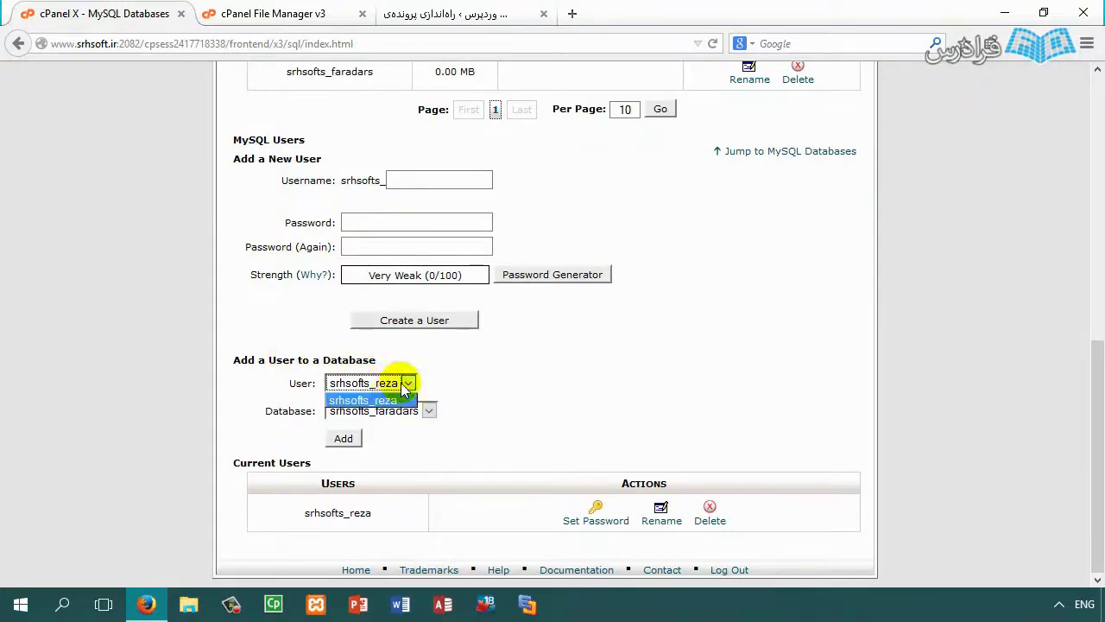
click(384, 398)
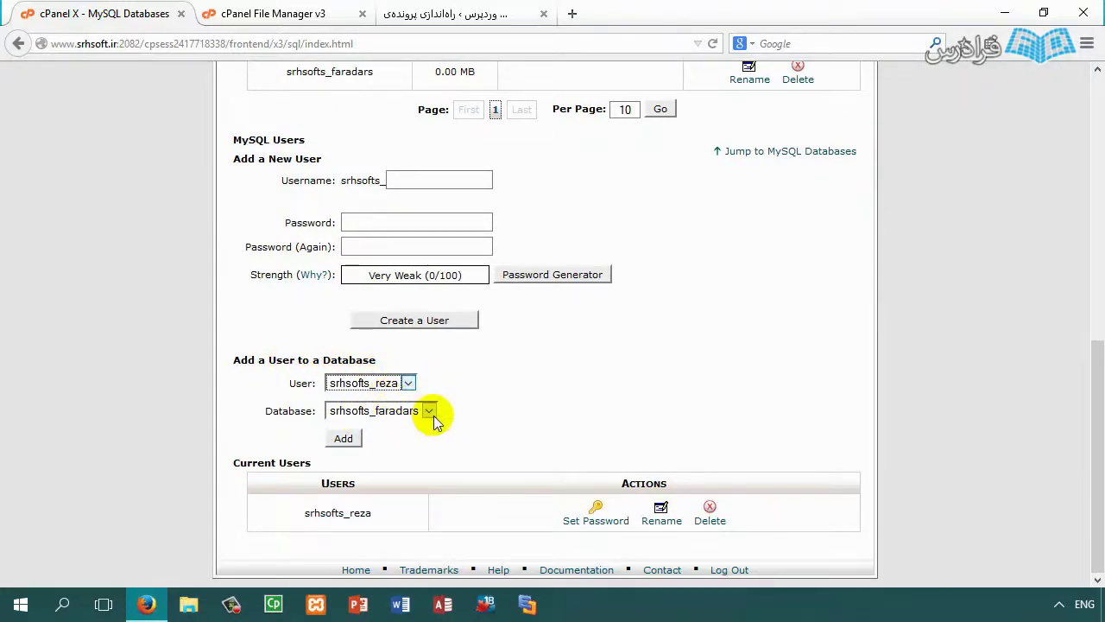
click(406, 411)
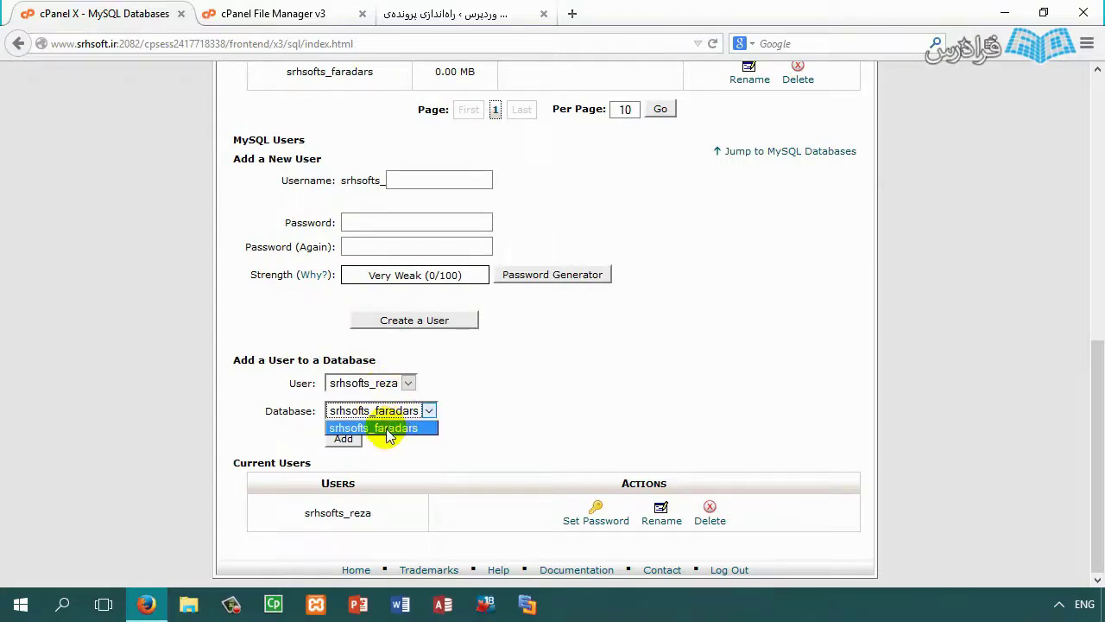
click(385, 428)
click(345, 440)
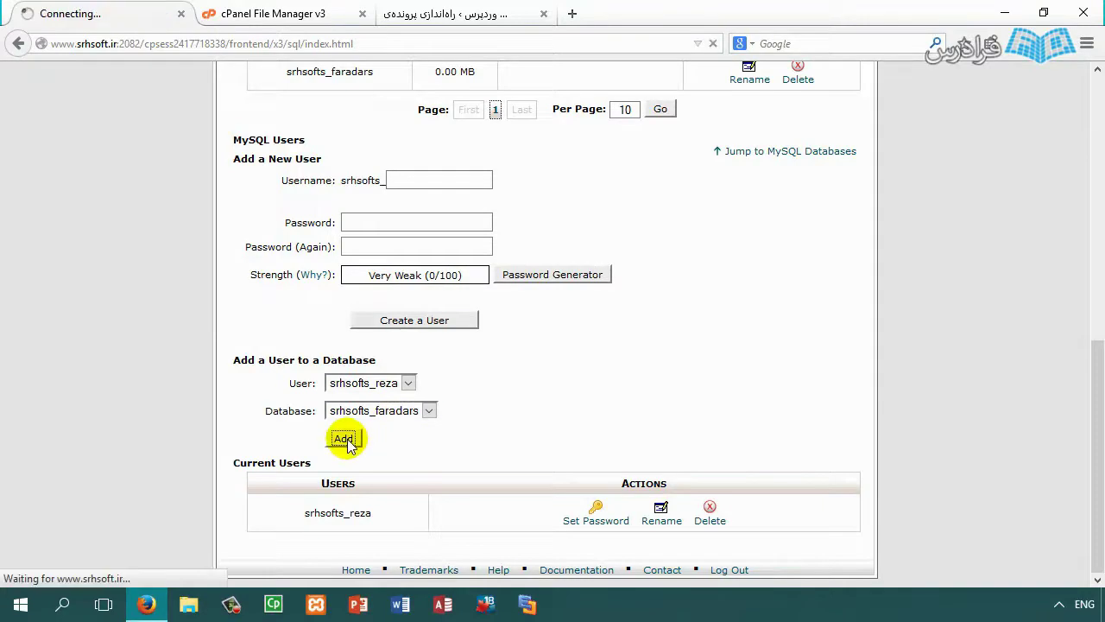
scroll(329, 259, down, 2)
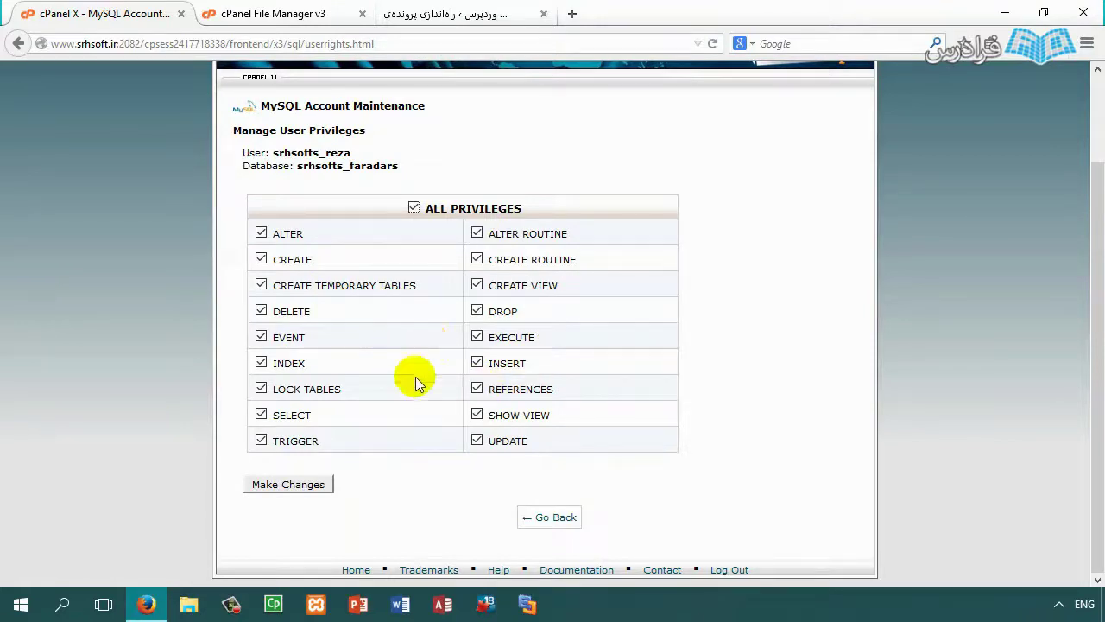
Step: Grant the user ALL PRIVILEGES on srhsofts_faradars and return to MySQL Databases
click(293, 484)
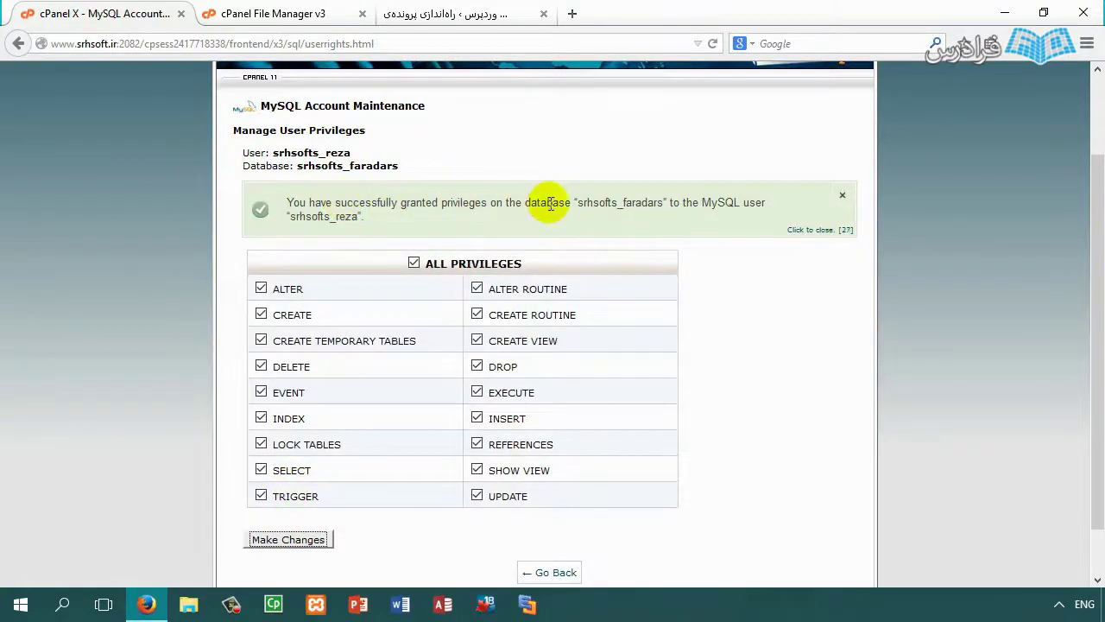
drag(617, 204, 623, 204)
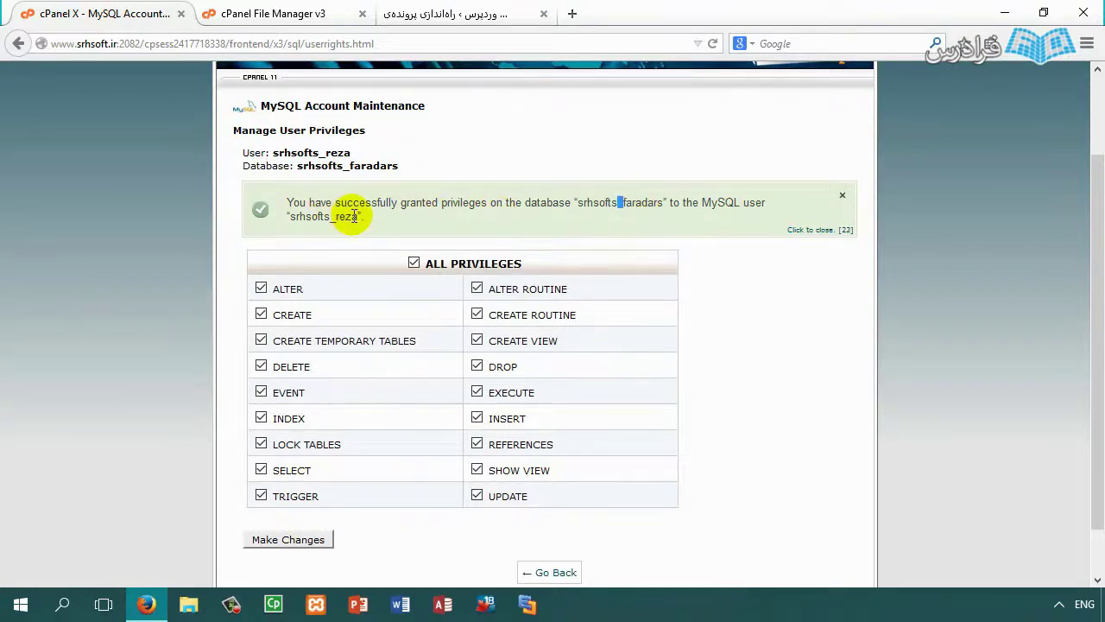
scroll(350, 259, down, 2)
click(542, 520)
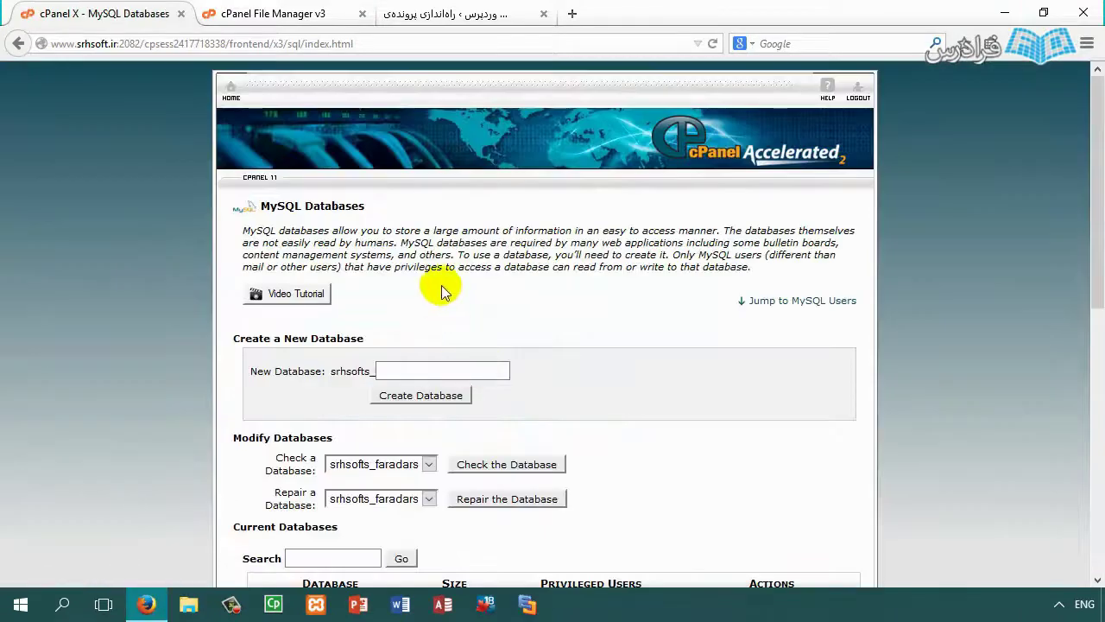
Step: Find srhsofts_faradars and the MySQL user in Current Users, then open Set Password
scroll(444, 288, down, 5)
drag(288, 125, 388, 120)
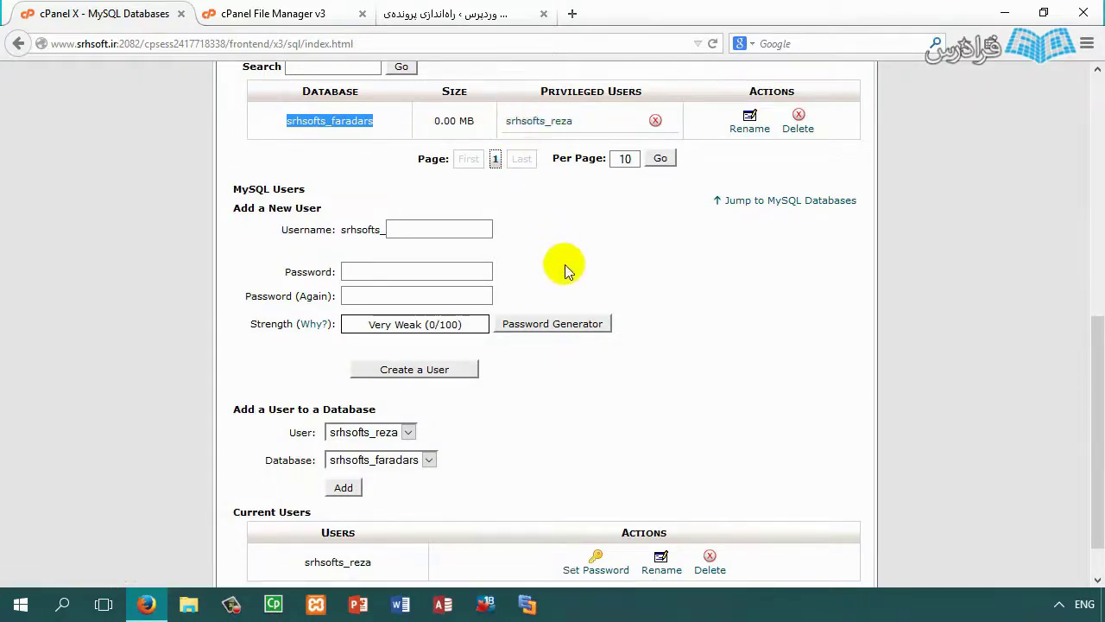
scroll(616, 296, down, 1)
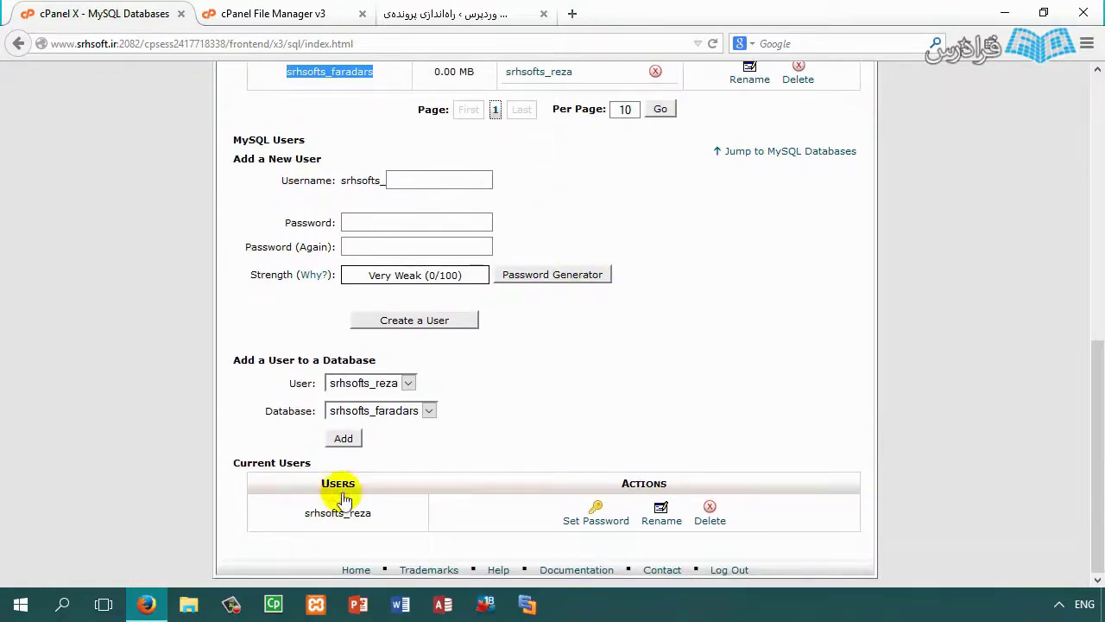
drag(307, 511, 371, 511)
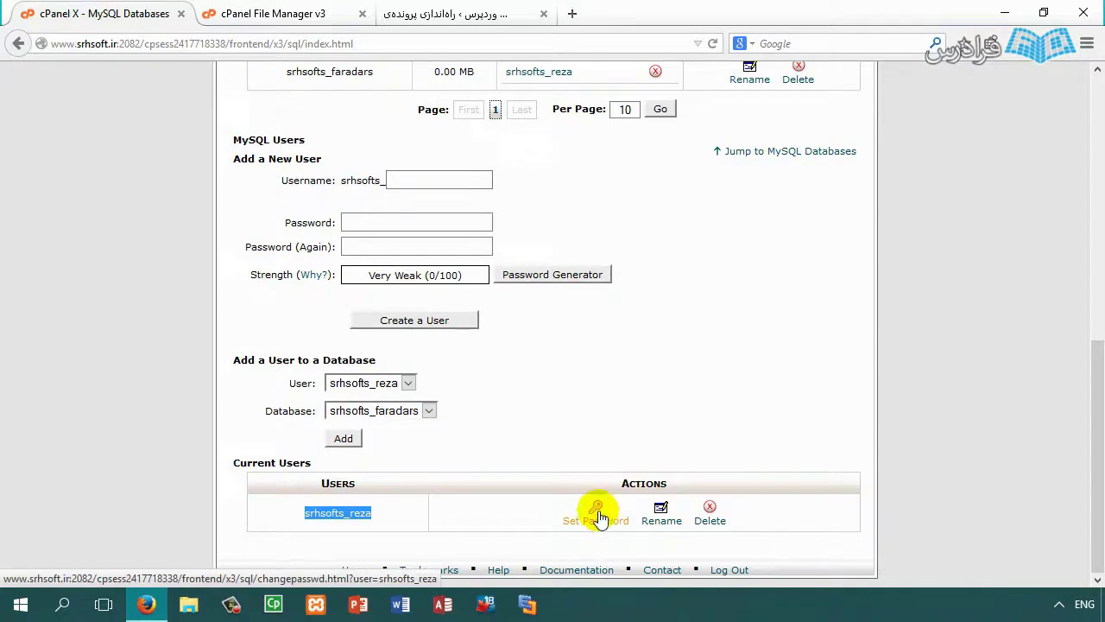
click(603, 521)
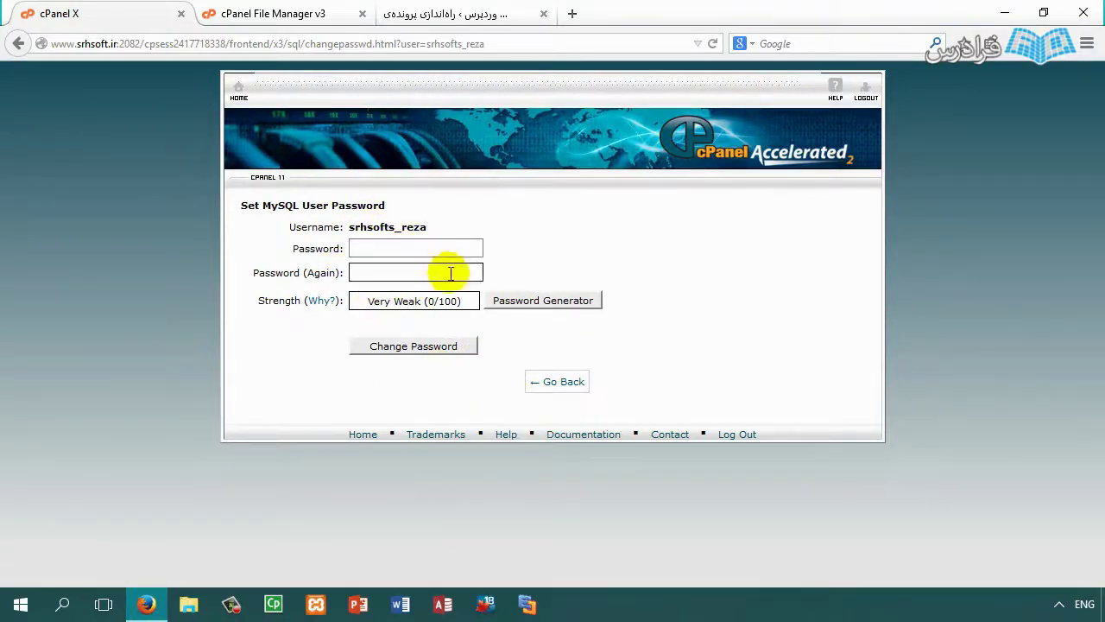
Step: Generate a Very Strong password, copy it, and fill both password fields with it
click(518, 301)
click(518, 302)
click(501, 299)
drag(523, 272, 367, 274)
right_click(511, 274)
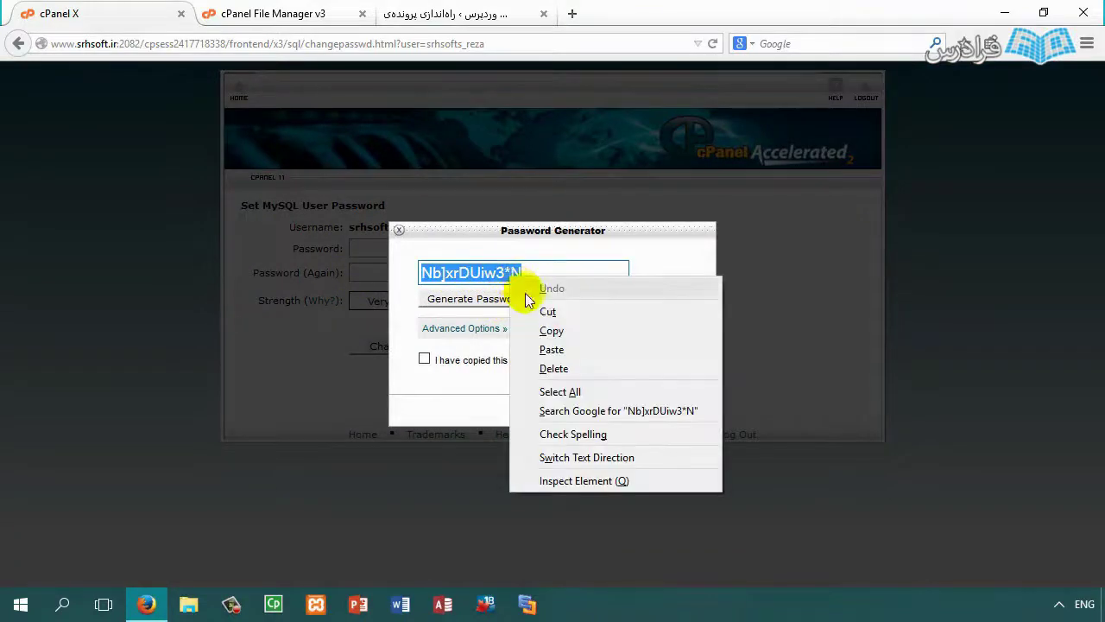
click(528, 328)
click(442, 360)
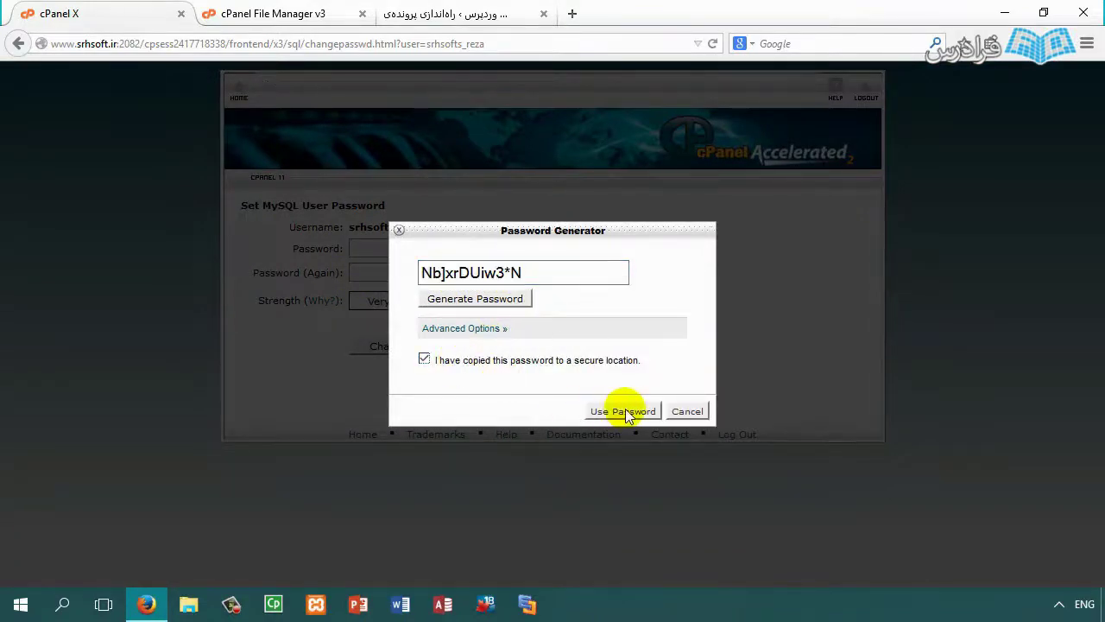
click(620, 412)
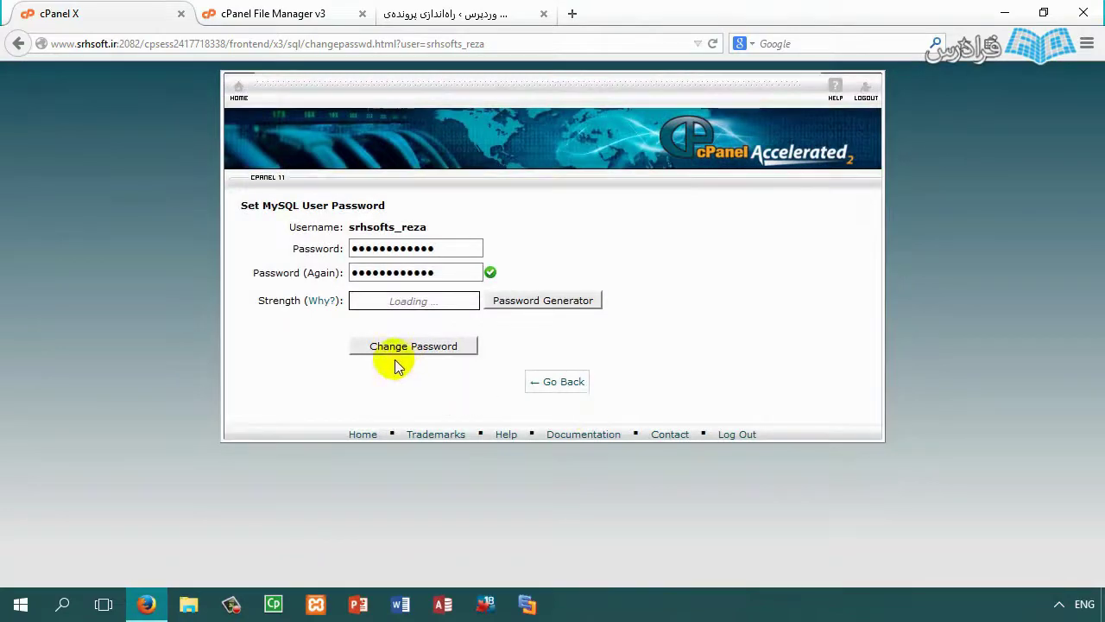
Step: Save the new password for the MySQL user and acknowledge the success message
click(523, 300)
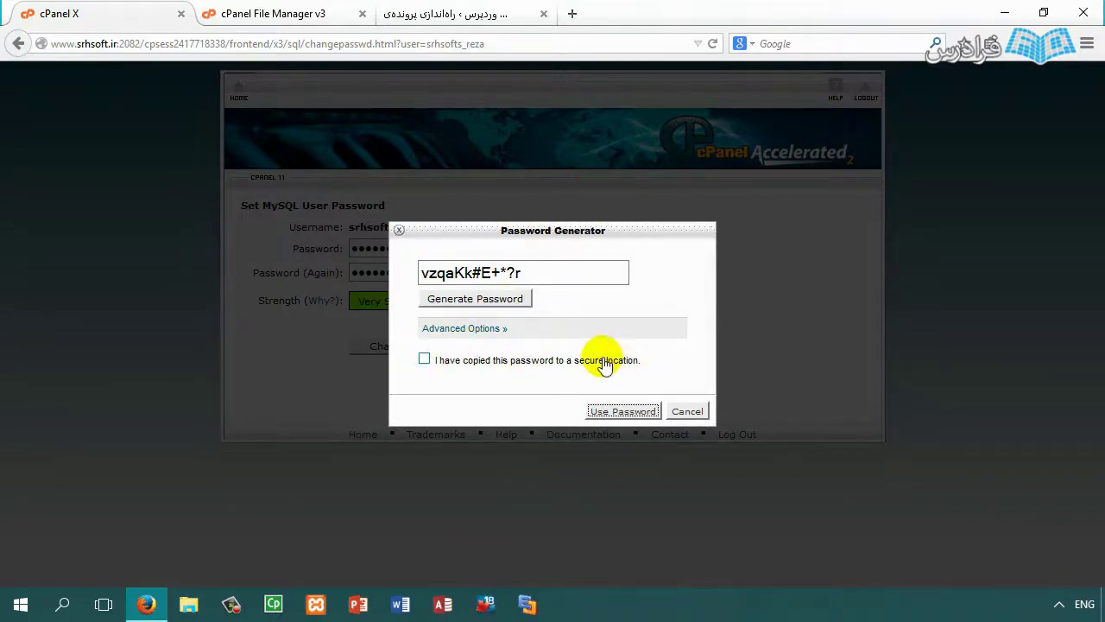
click(687, 410)
click(434, 345)
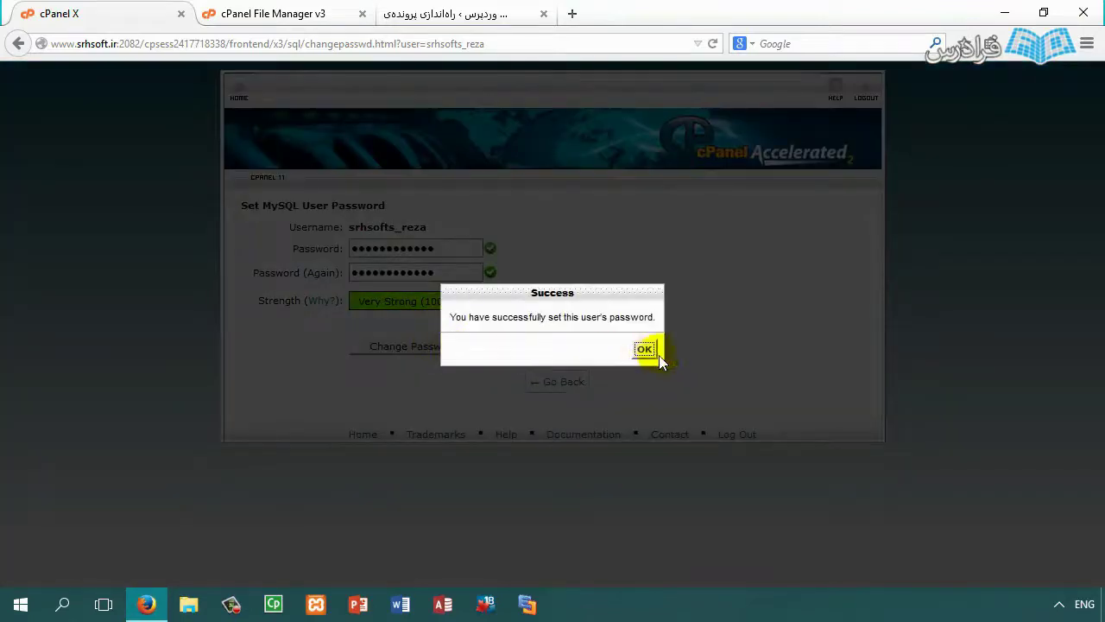
click(649, 349)
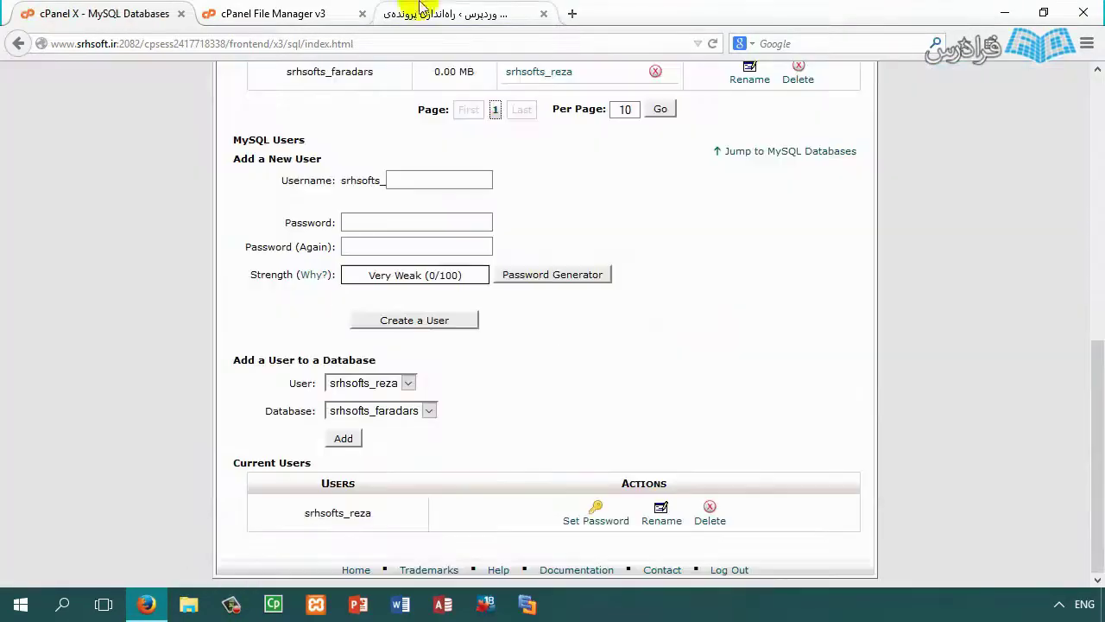
click(422, 11)
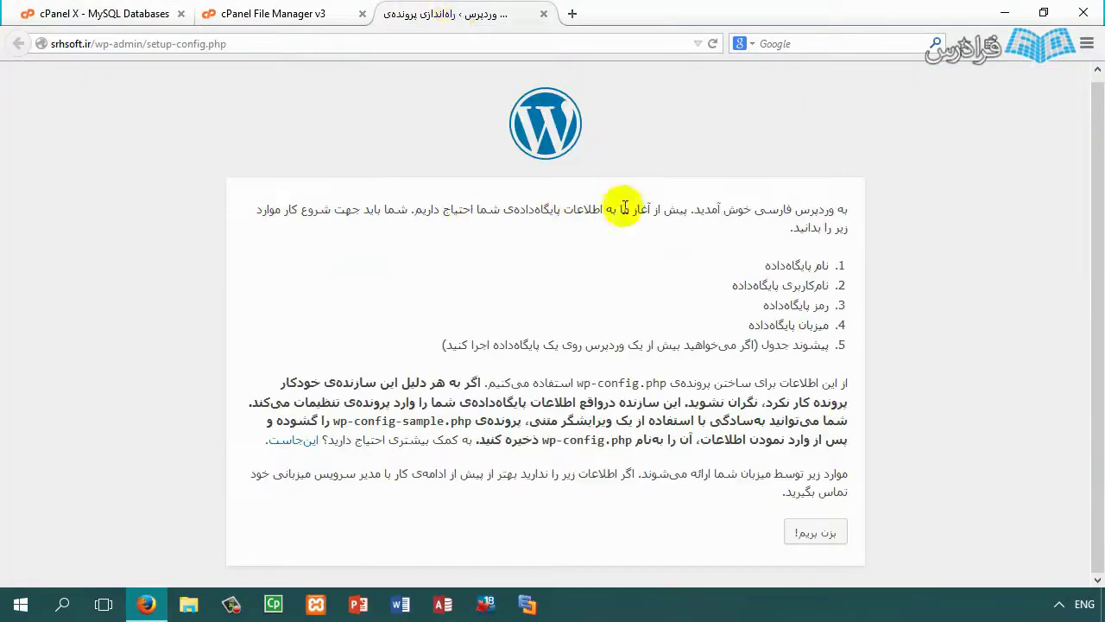
Step: Start the WordPress database setup and paste in the generated password and MySQL username
click(820, 535)
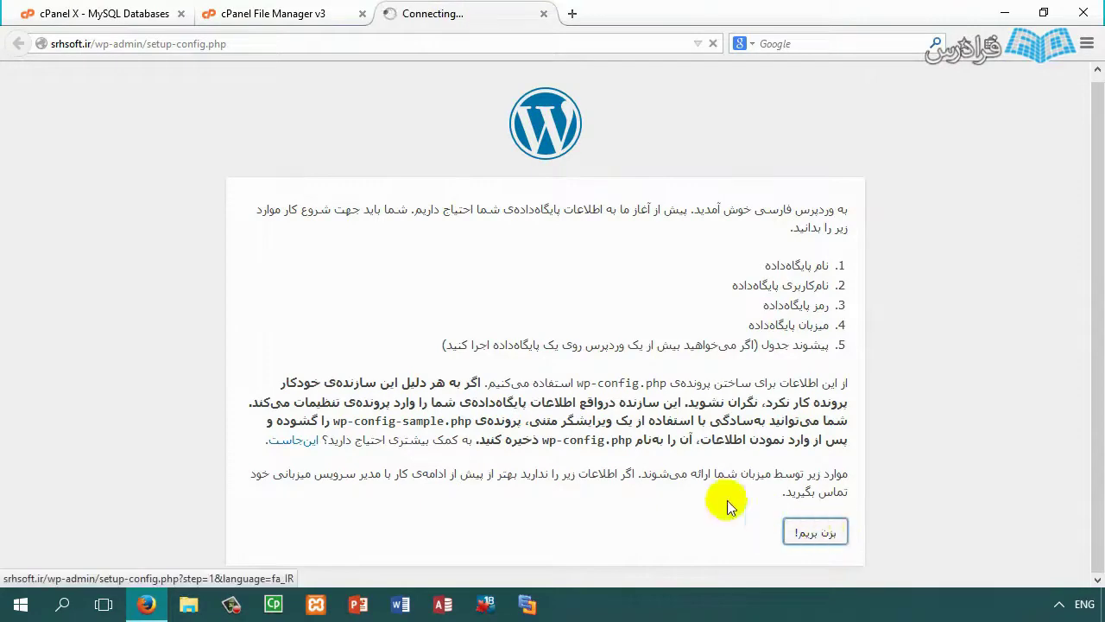
click(592, 366)
key(ctrl+a)
key(ctrl+v)
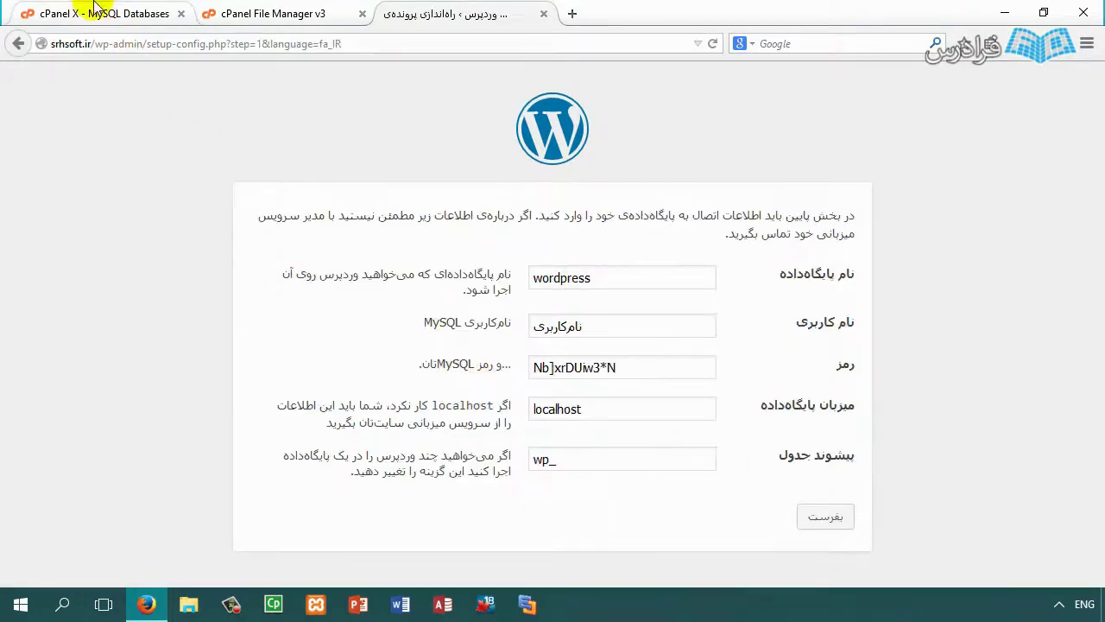
click(93, 13)
drag(387, 516, 354, 516)
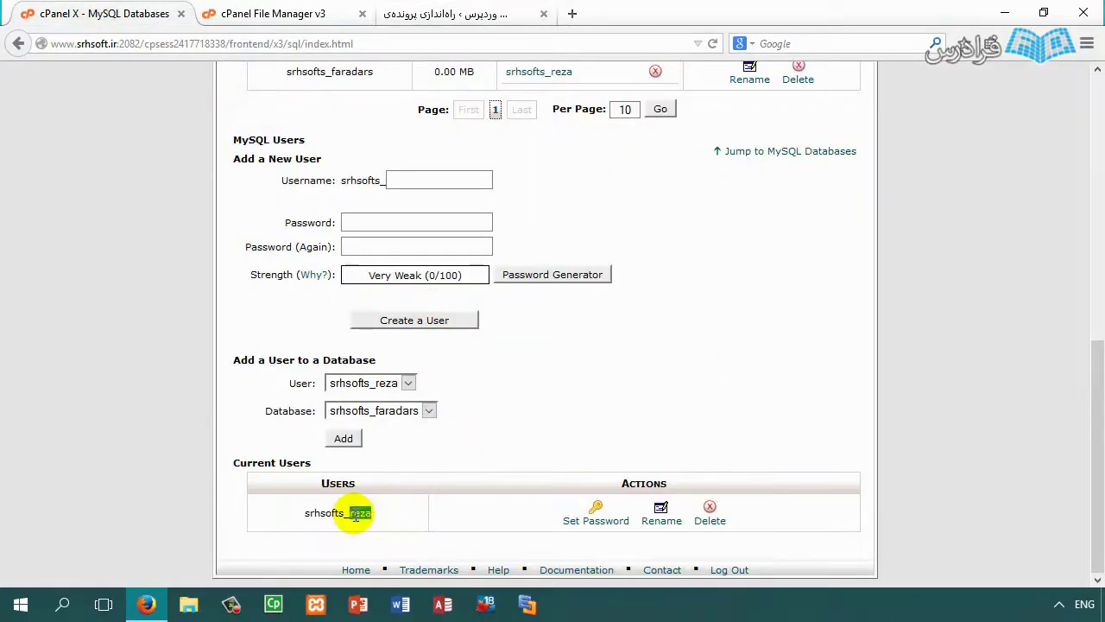
click(449, 12)
drag(678, 324, 483, 322)
key(ctrl+v)
Step: Replace the default database name 'wordpress' with srhsofts_faradars copied from cPanel
click(102, 13)
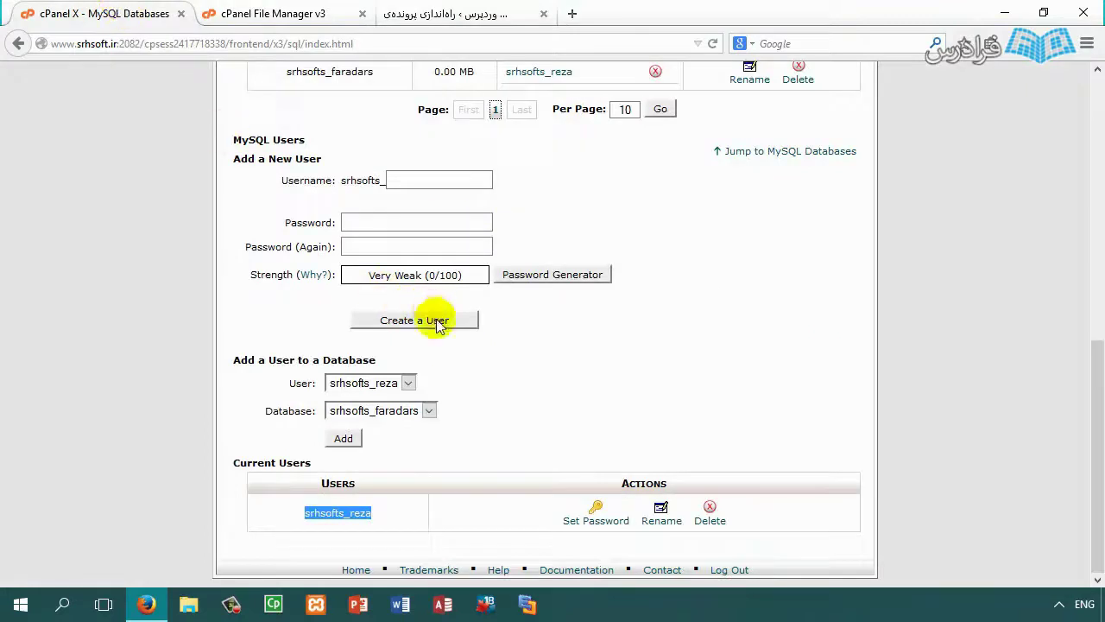
scroll(360, 444, up, 4)
double_click(337, 398)
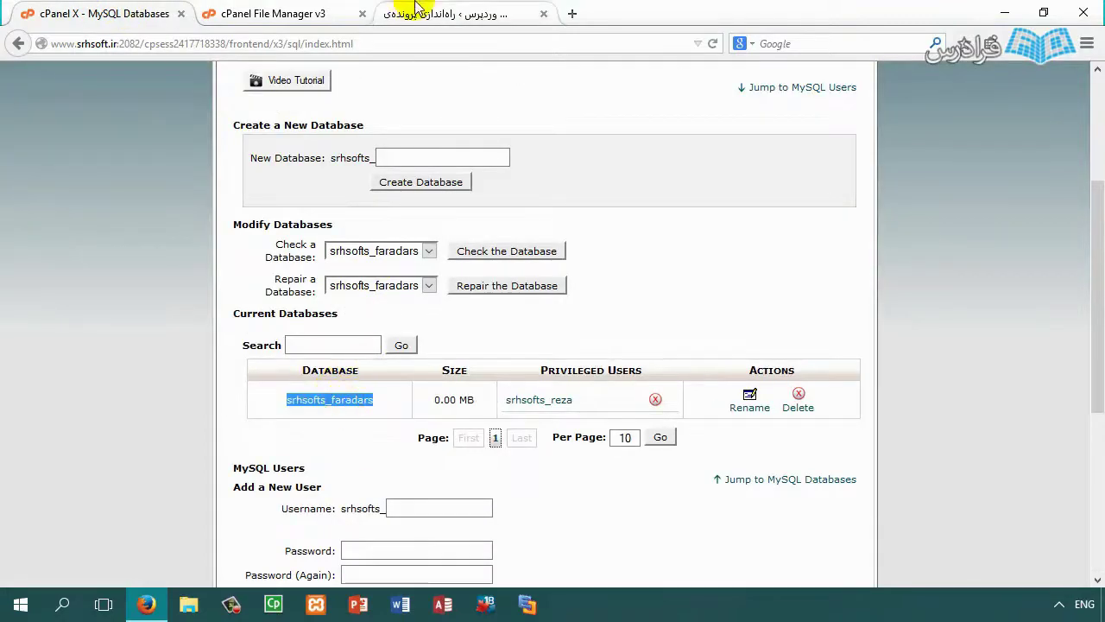
click(420, 13)
double_click(596, 269)
key(ctrl+v)
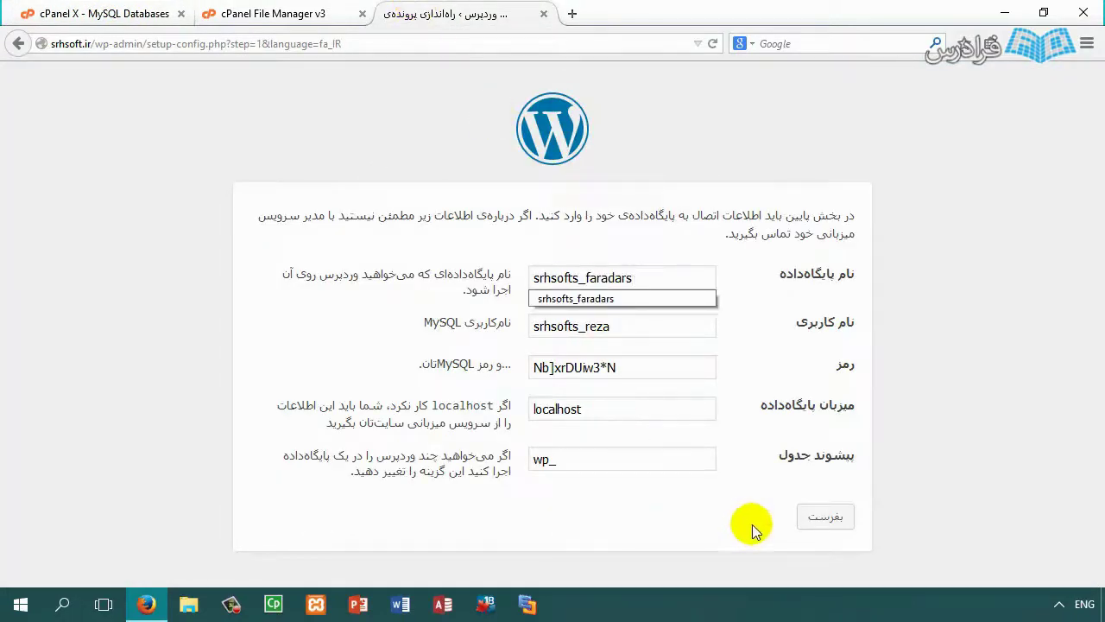
click(724, 322)
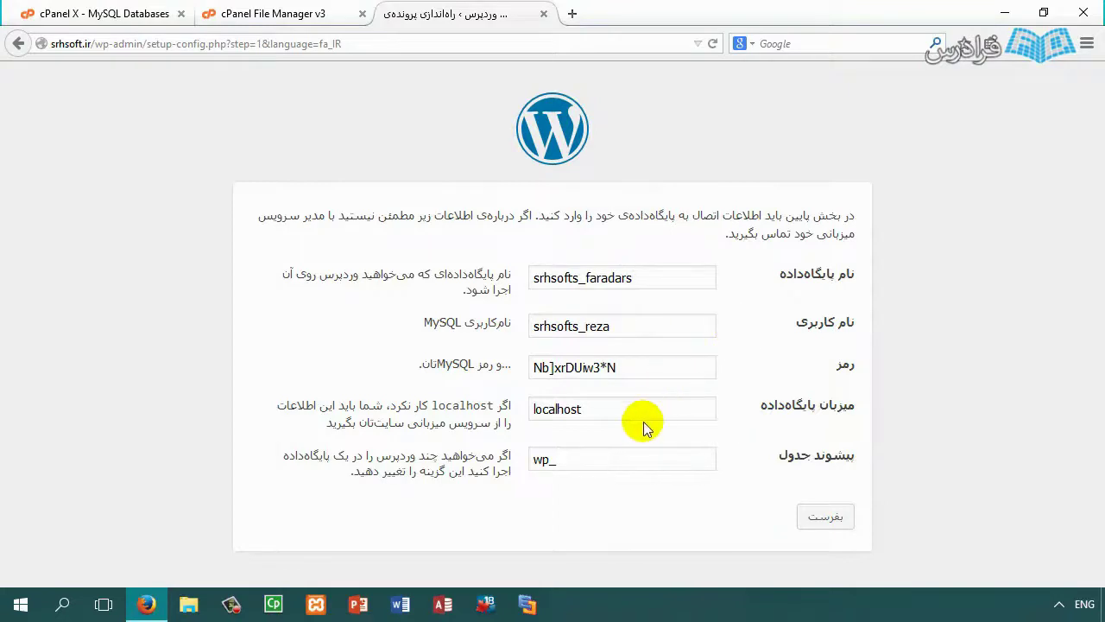
Step: Check the database host field and leave it as localhost
click(556, 407)
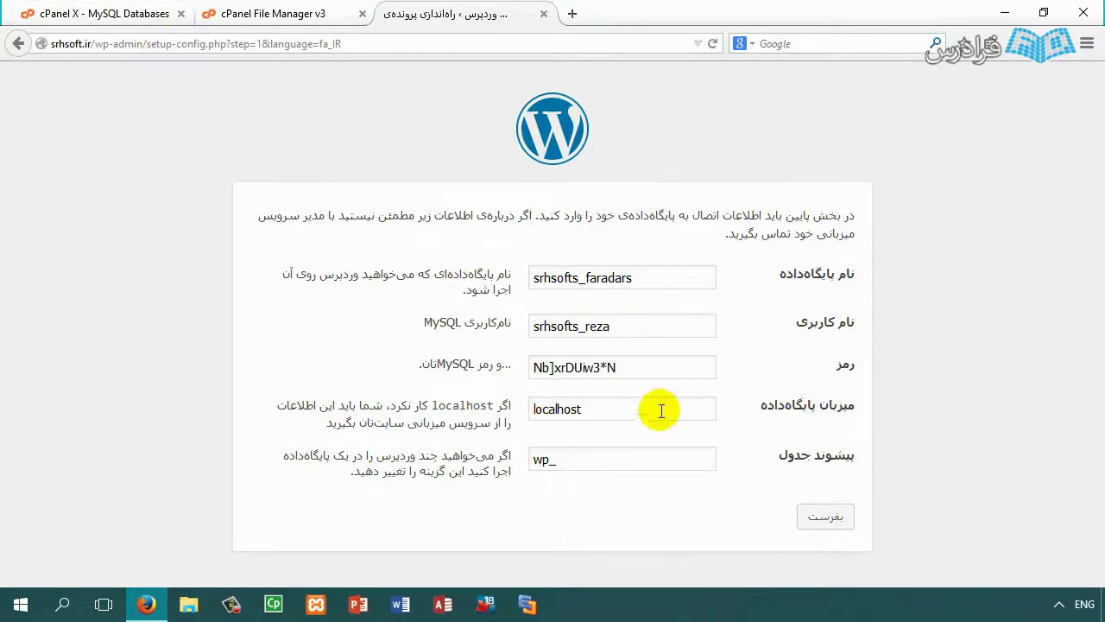
click(116, 13)
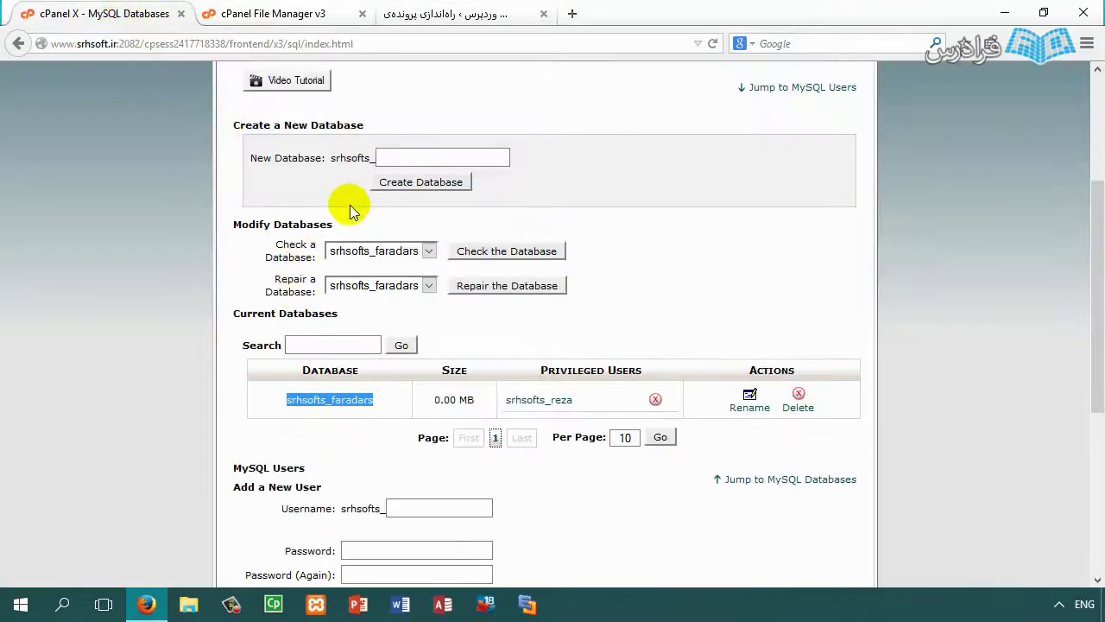
click(438, 10)
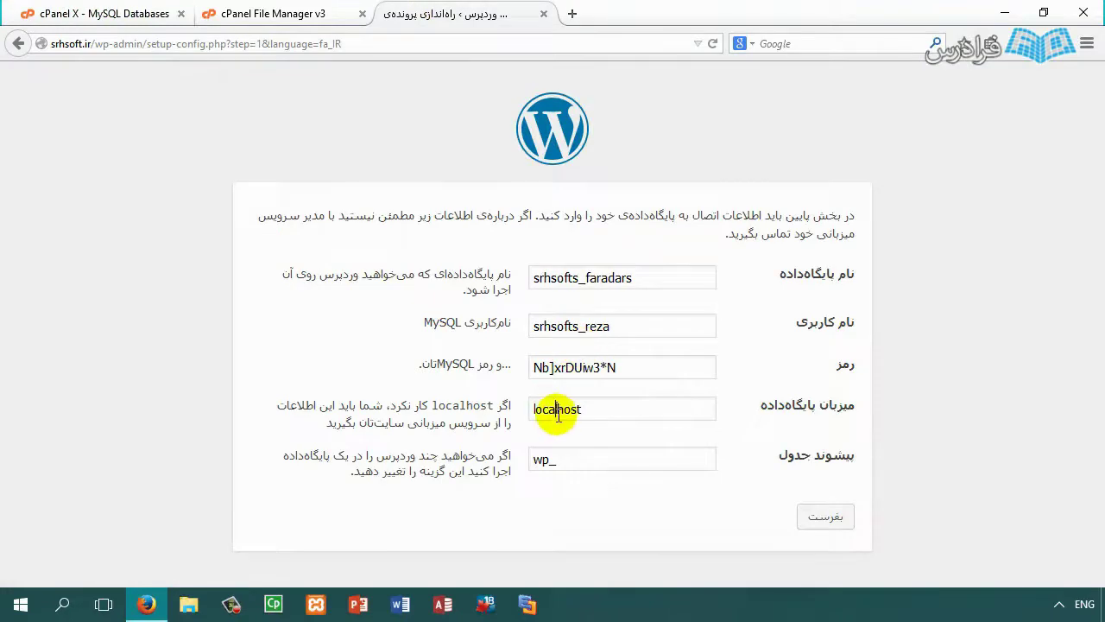
drag(558, 411, 613, 413)
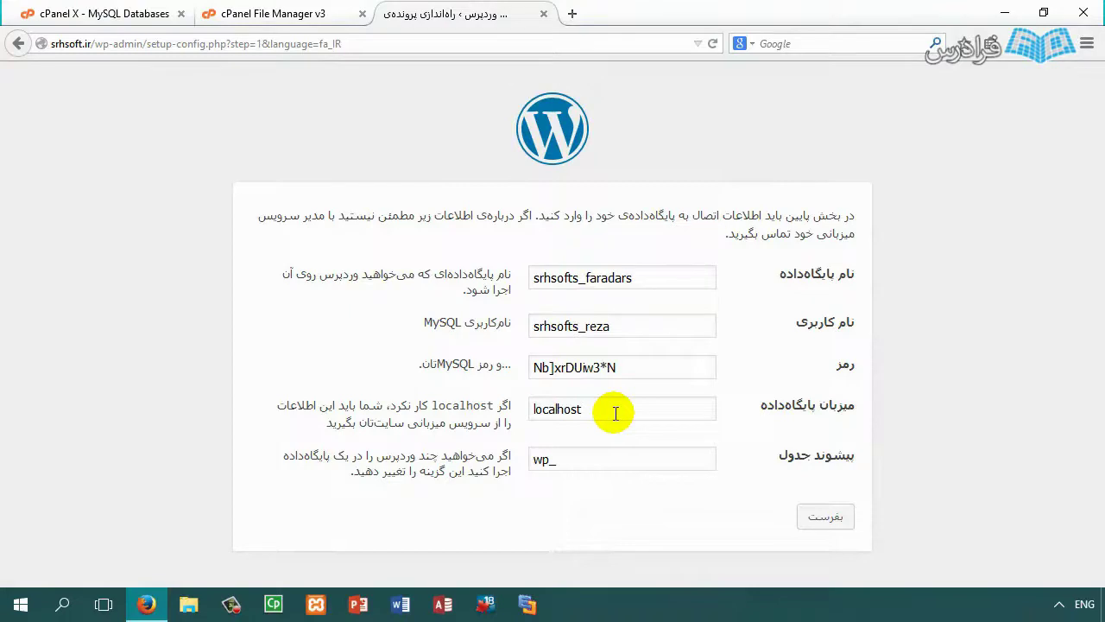
drag(615, 413, 522, 401)
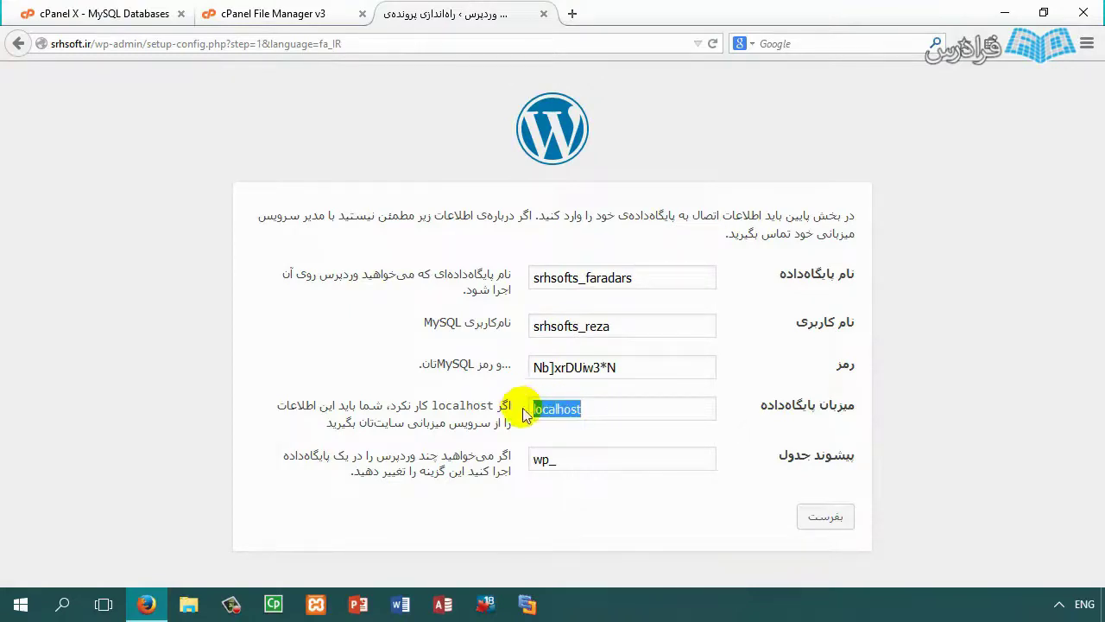
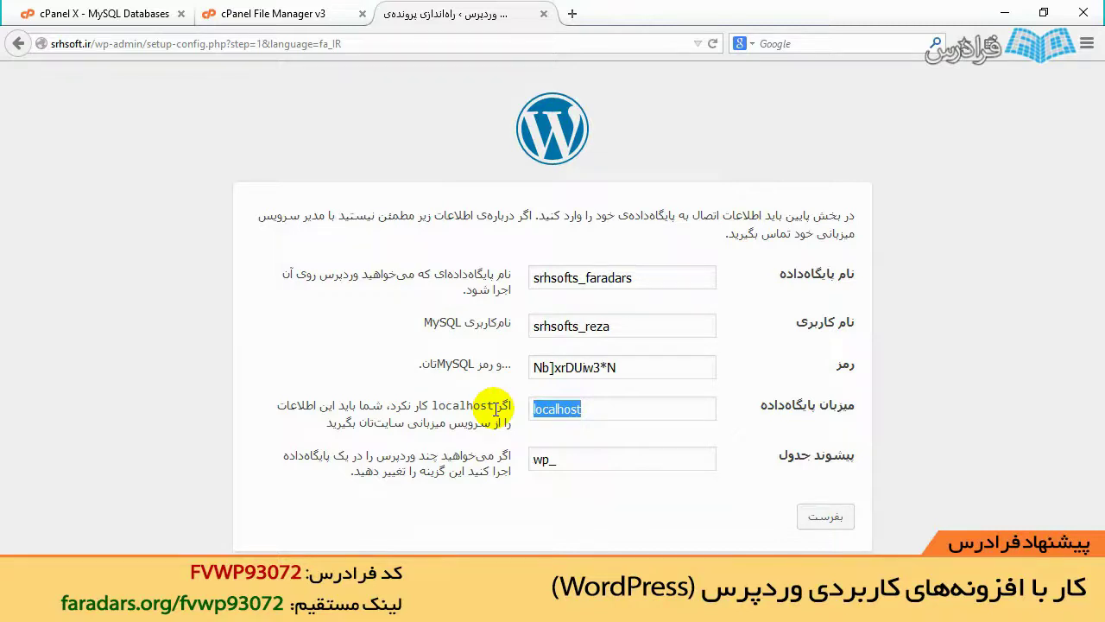
Step: Submit the WordPress database connection details and run the installation
click(831, 518)
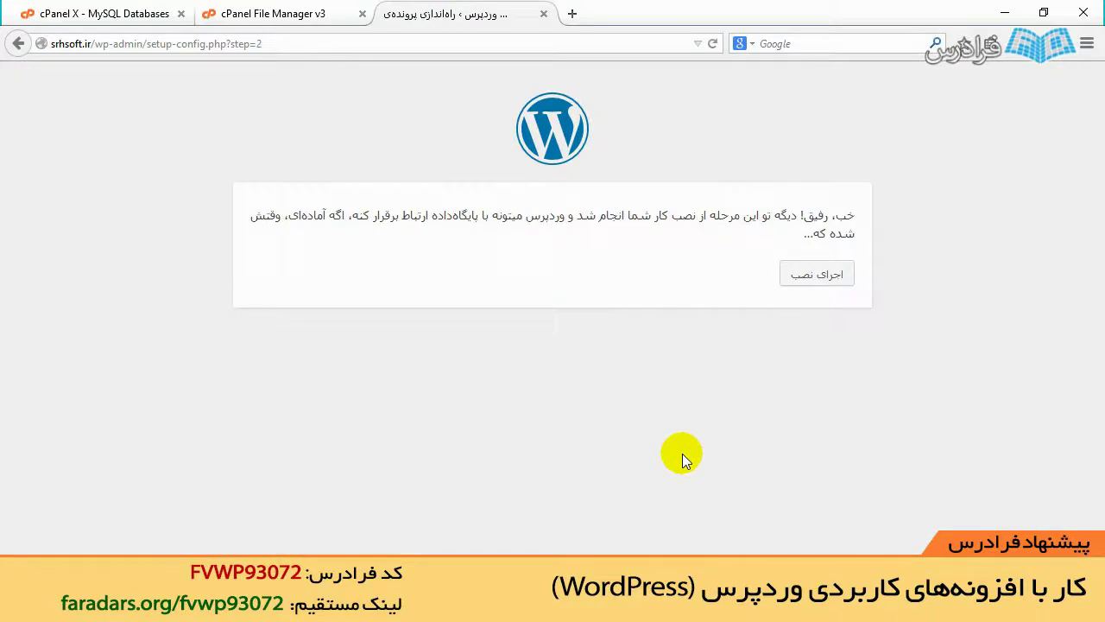
click(787, 274)
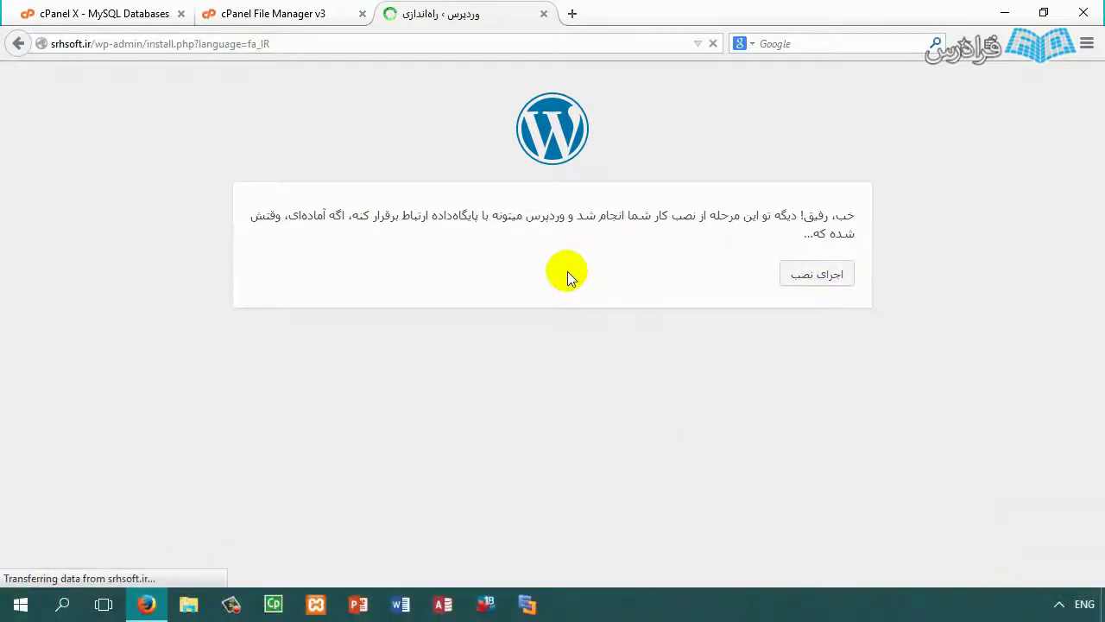
Step: Enter the site title فرادرس and the username admin
text(فرادرس)
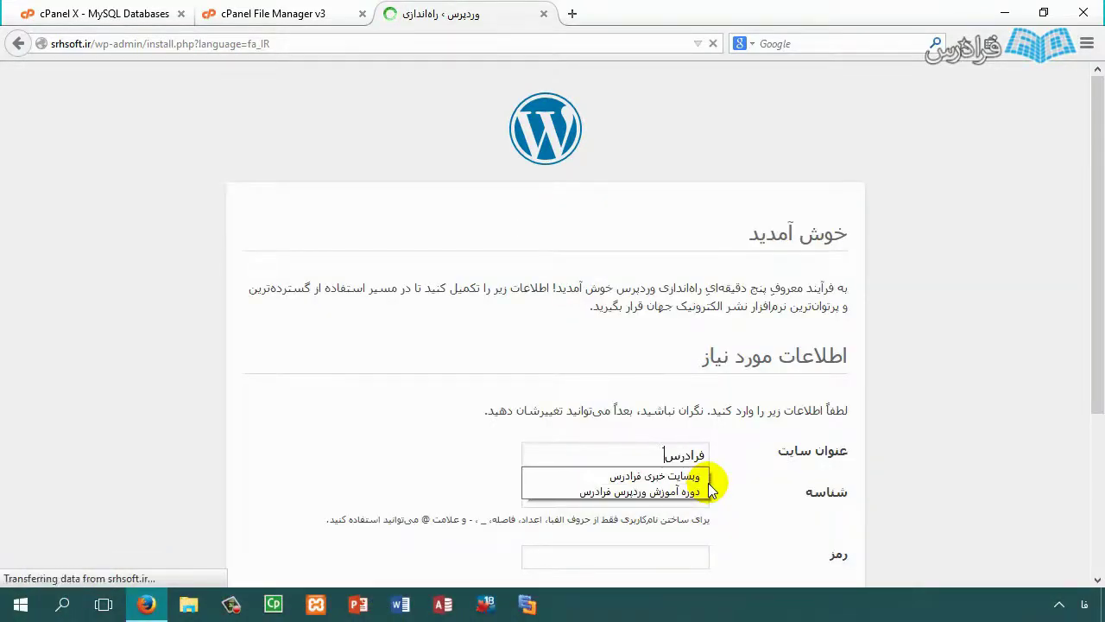
key(Tab)
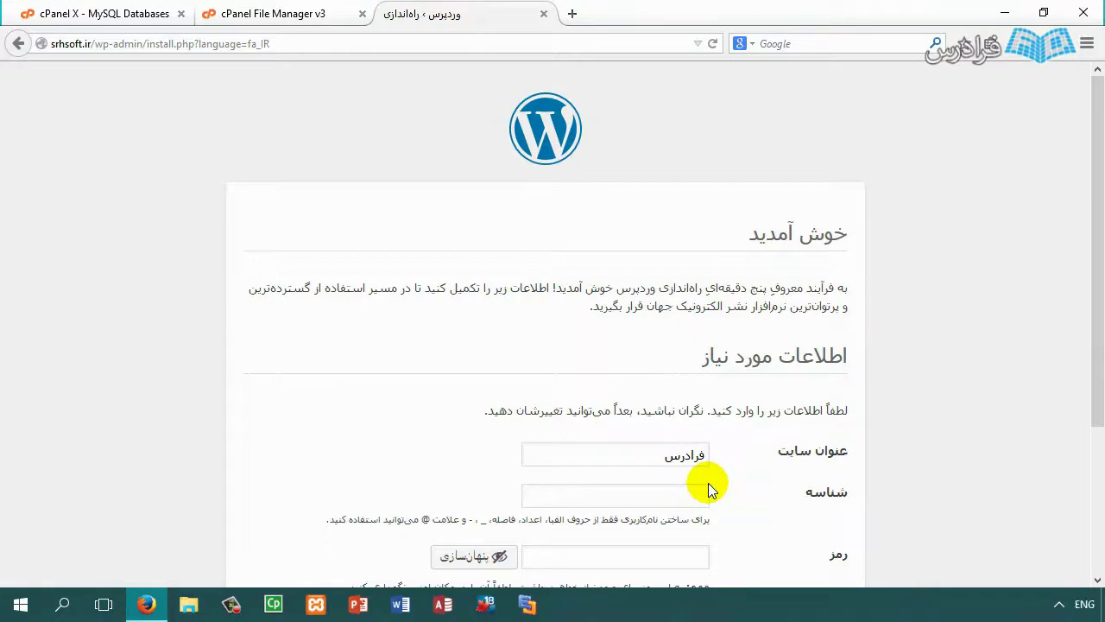
text(admin)
key(Tab)
Step: Fill in the administrator e-mail, install WordPress, and close the finished installer tab
scroll(688, 493, down, 3)
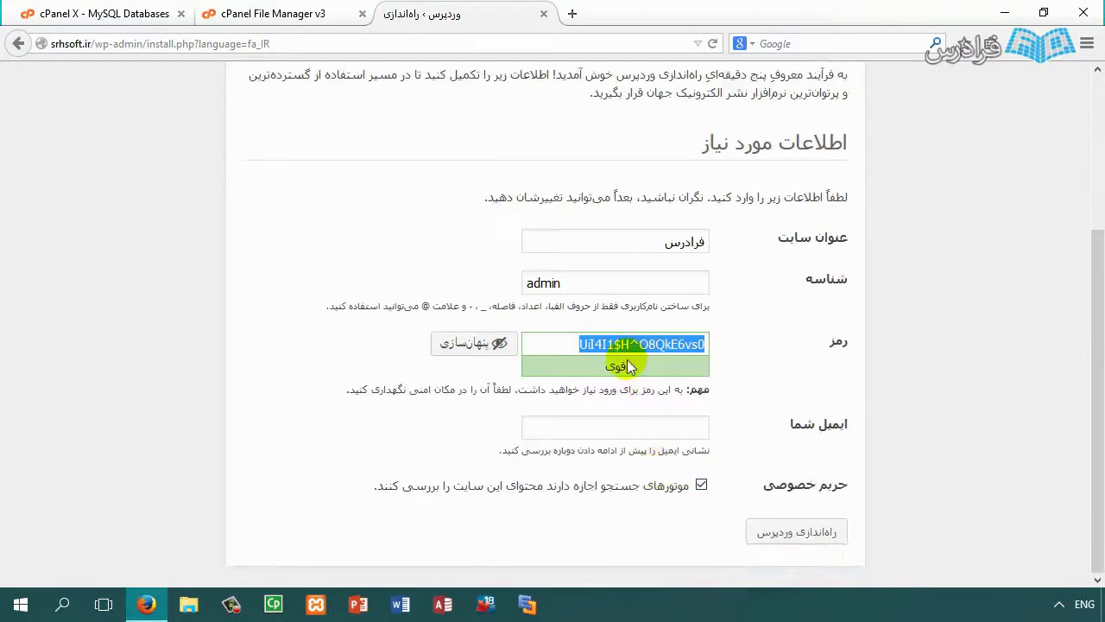
click(654, 424)
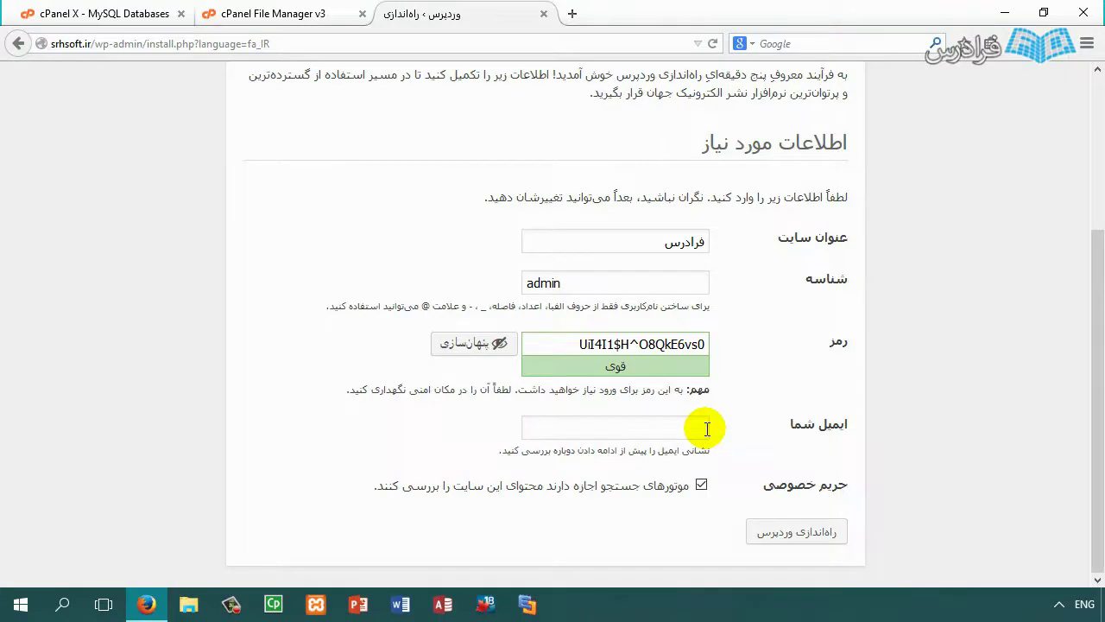
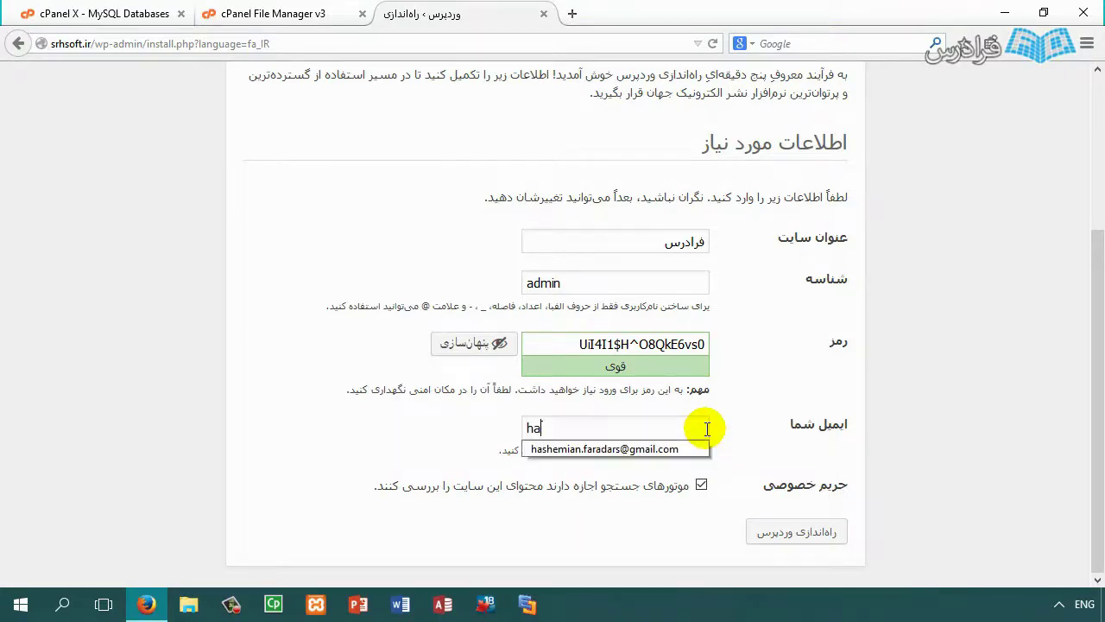
key(Down)
key(Return)
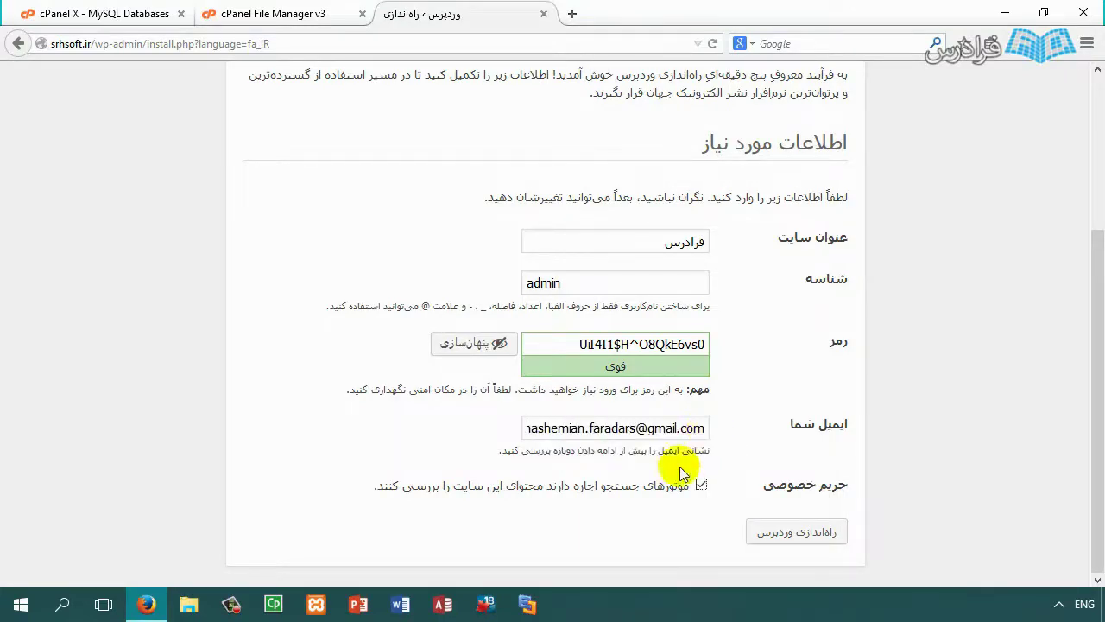
click(781, 531)
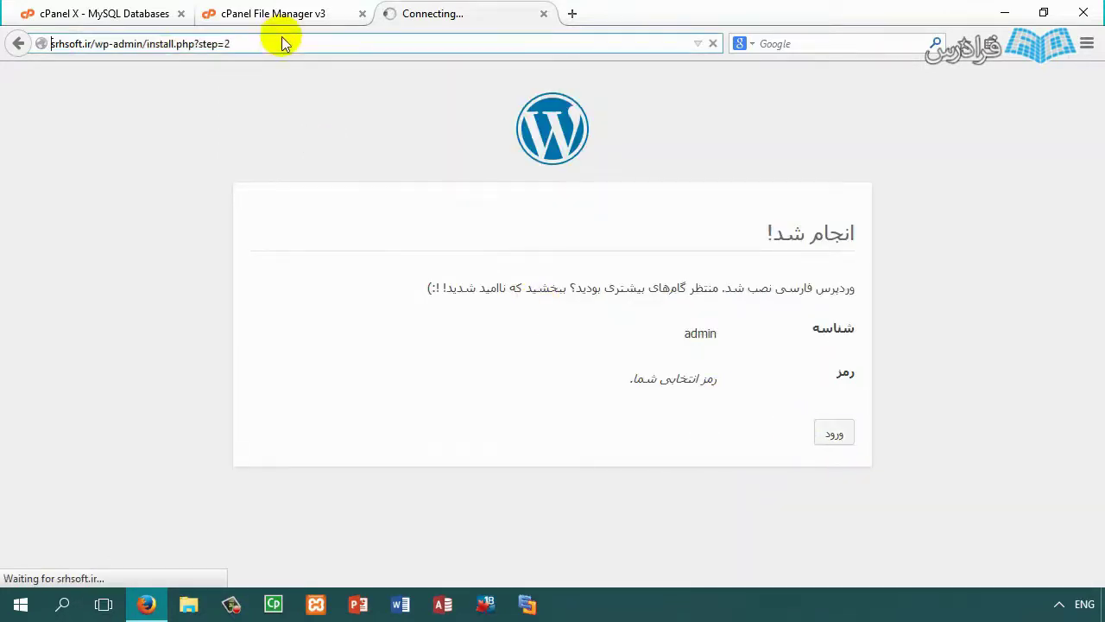
key(ctrl+w)
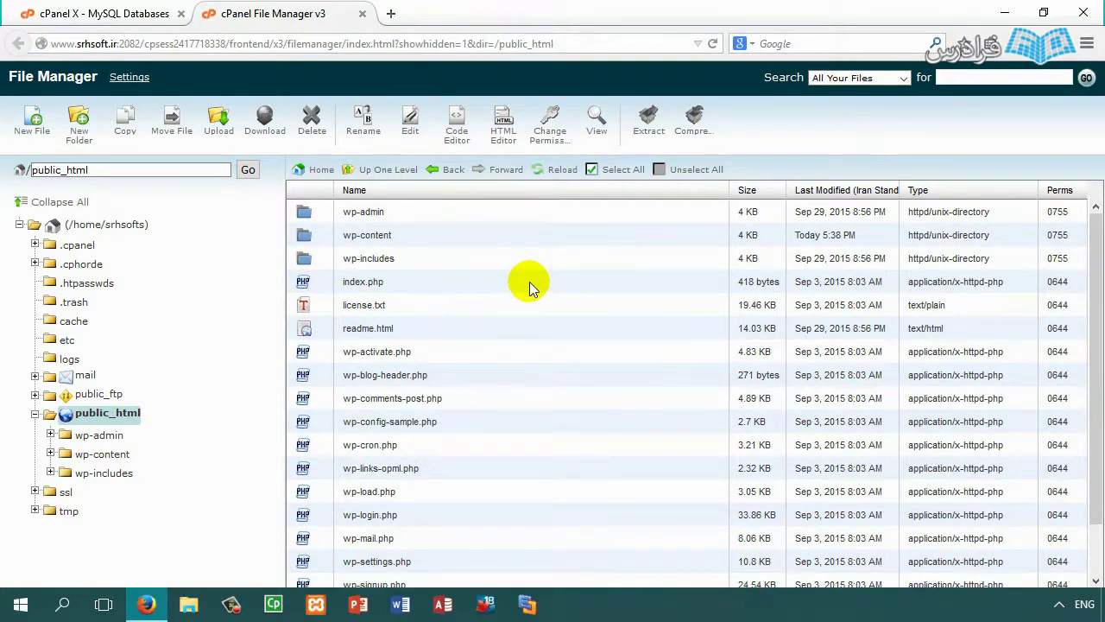
Step: Send the MySQL Databases tab back to cPanel home and return to the public_html listing
click(99, 13)
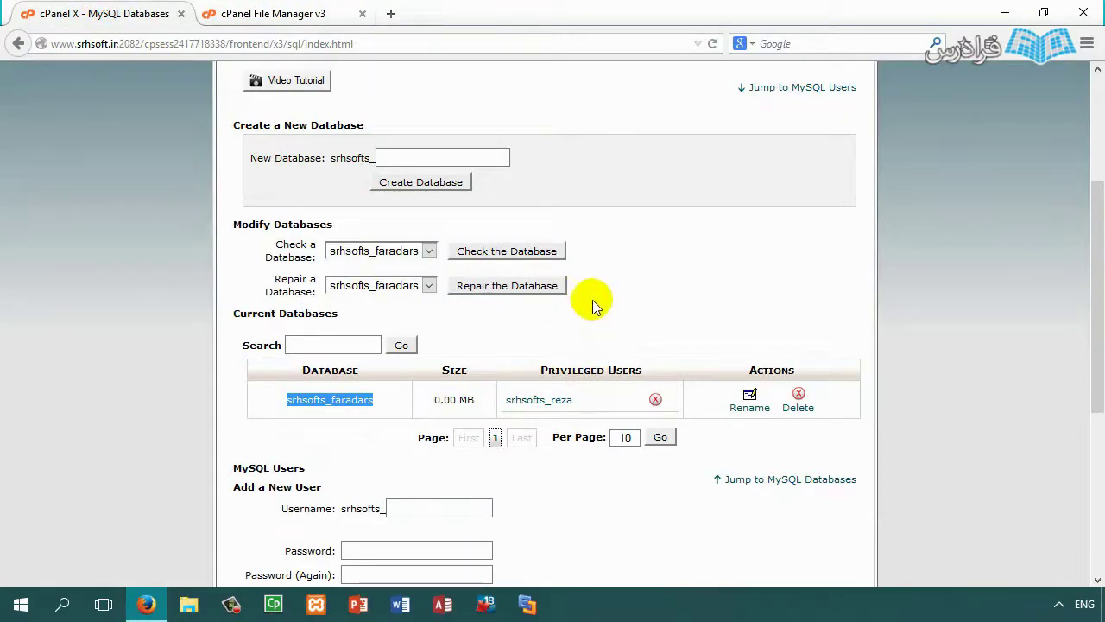
click(285, 13)
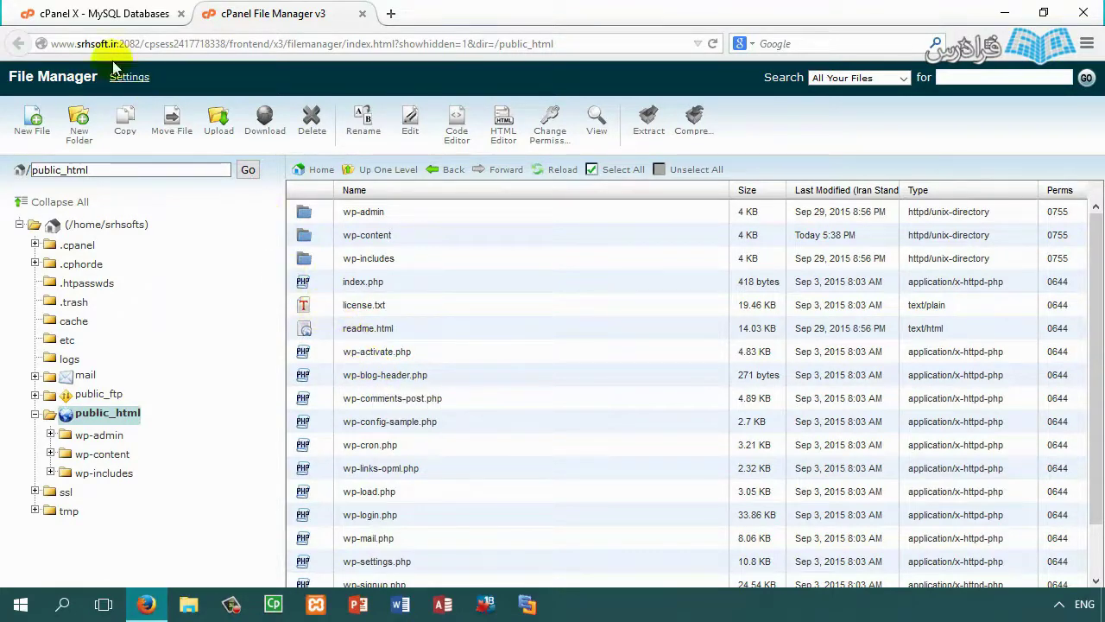
click(99, 13)
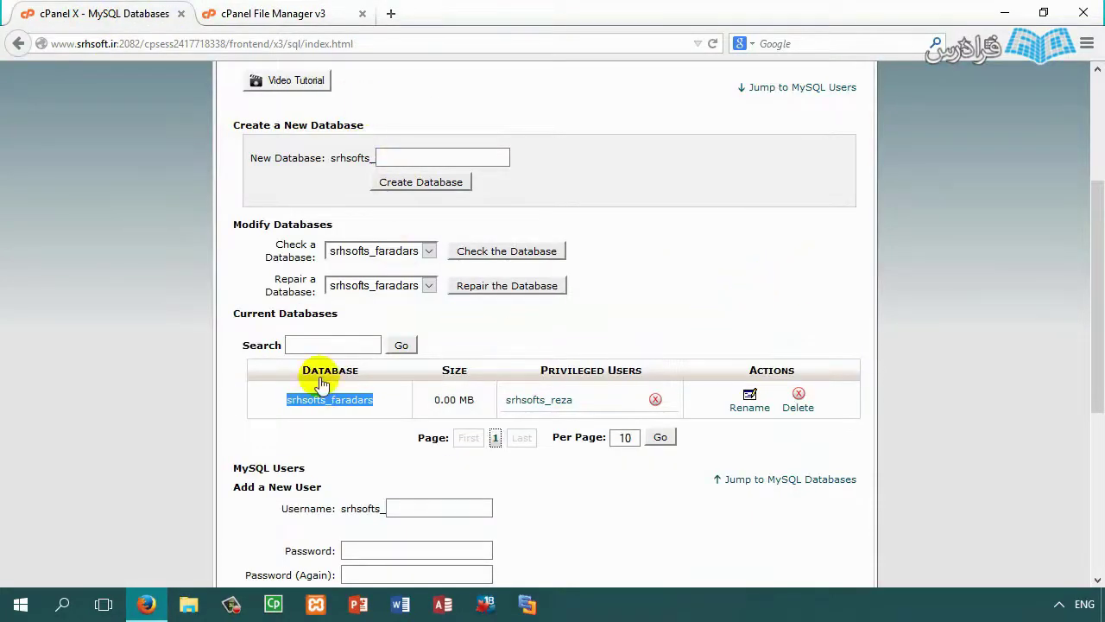
scroll(264, 477, up, 5)
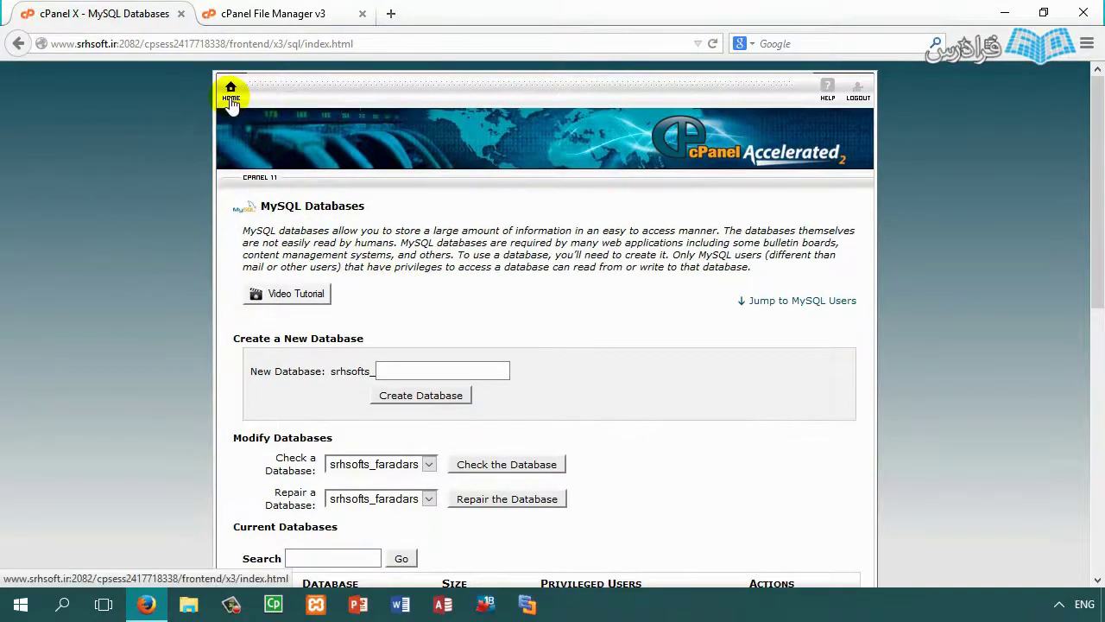
click(239, 98)
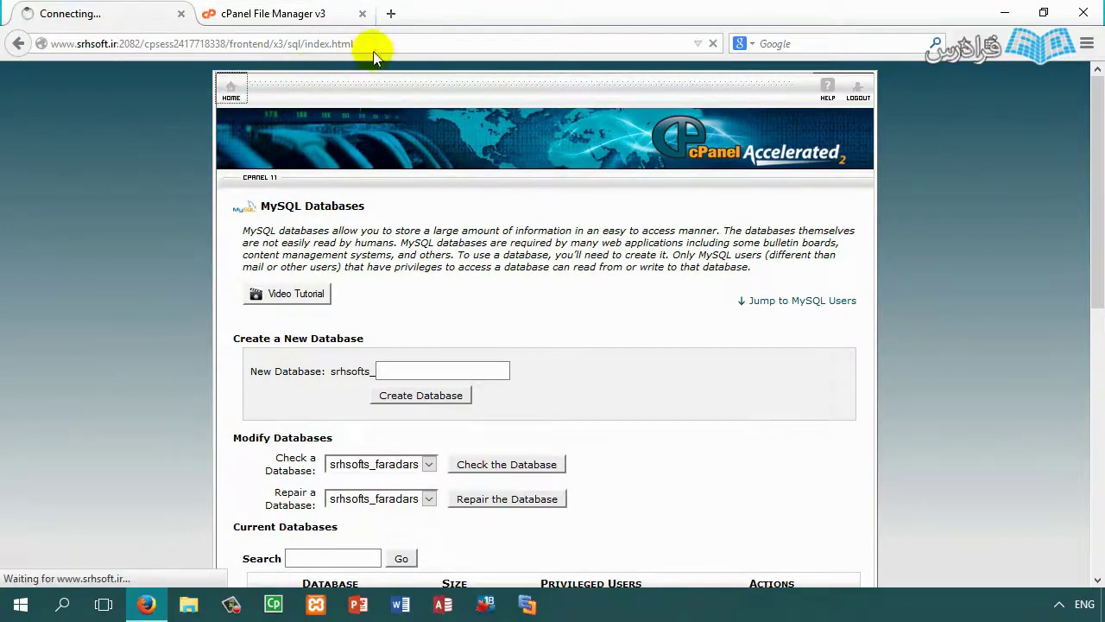
click(308, 17)
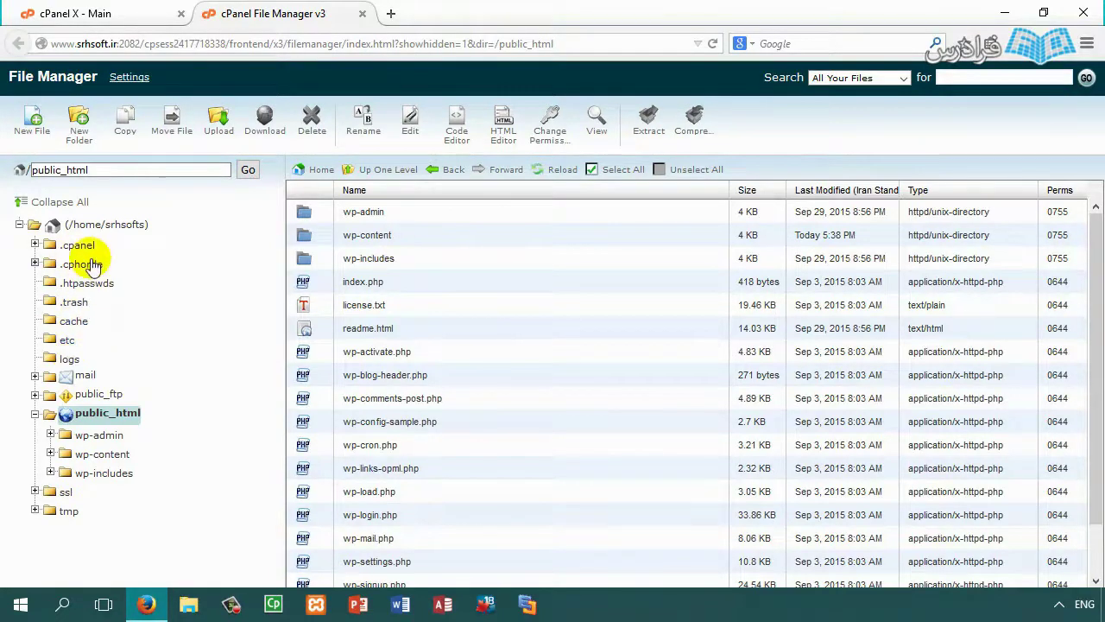
Step: Browse the /home/srhsofts directory and look inside the empty .trash folder
click(59, 223)
scroll(406, 350, down, 3)
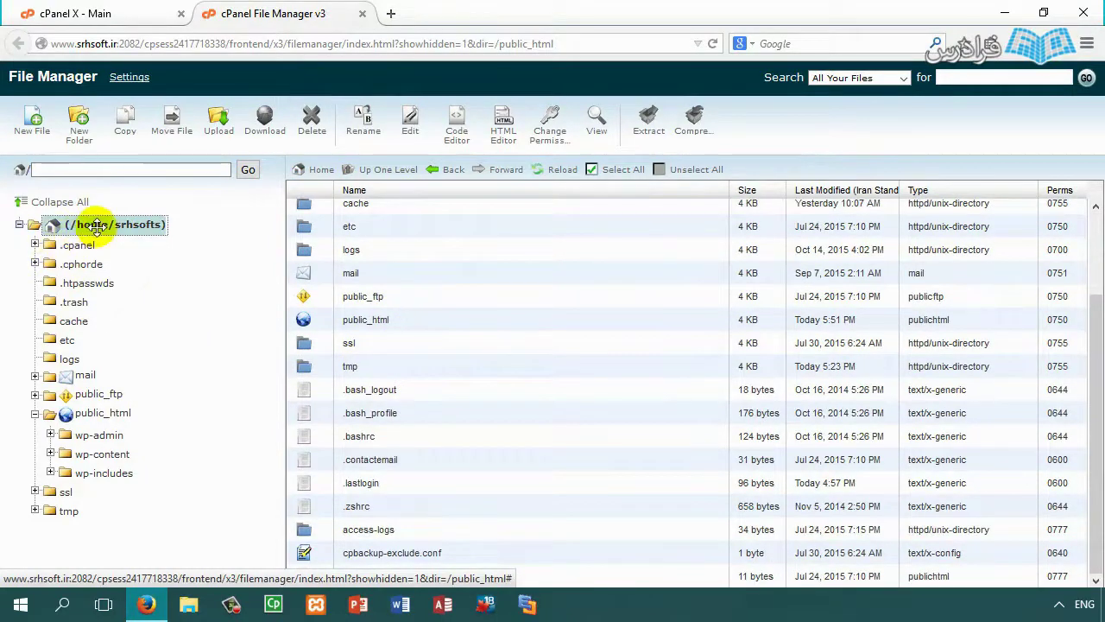
scroll(357, 420, up, 3)
click(341, 213)
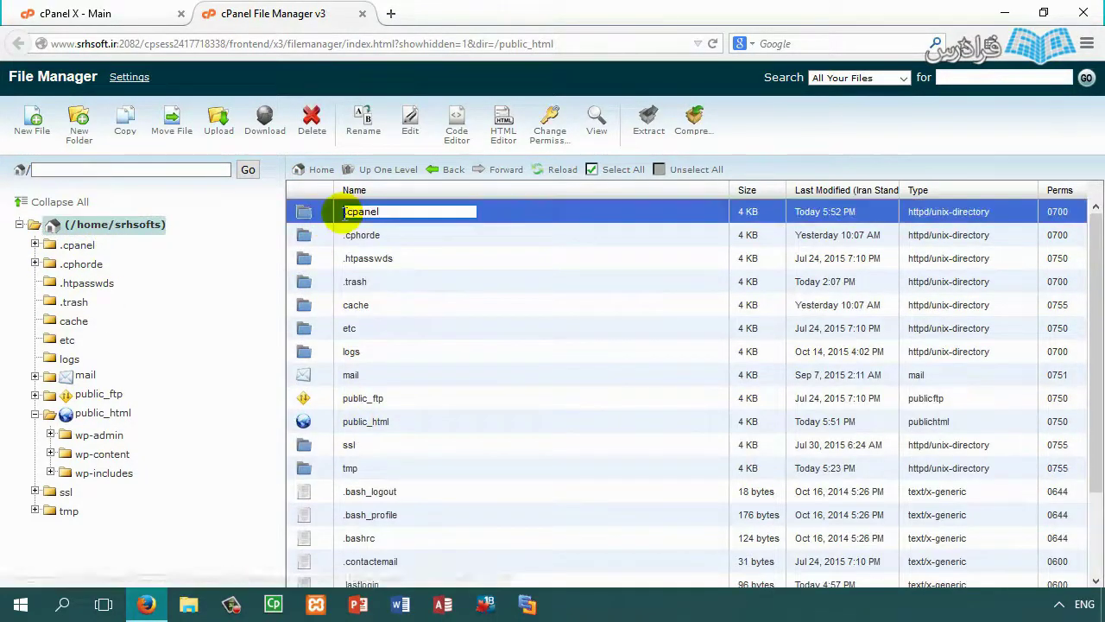
click(327, 215)
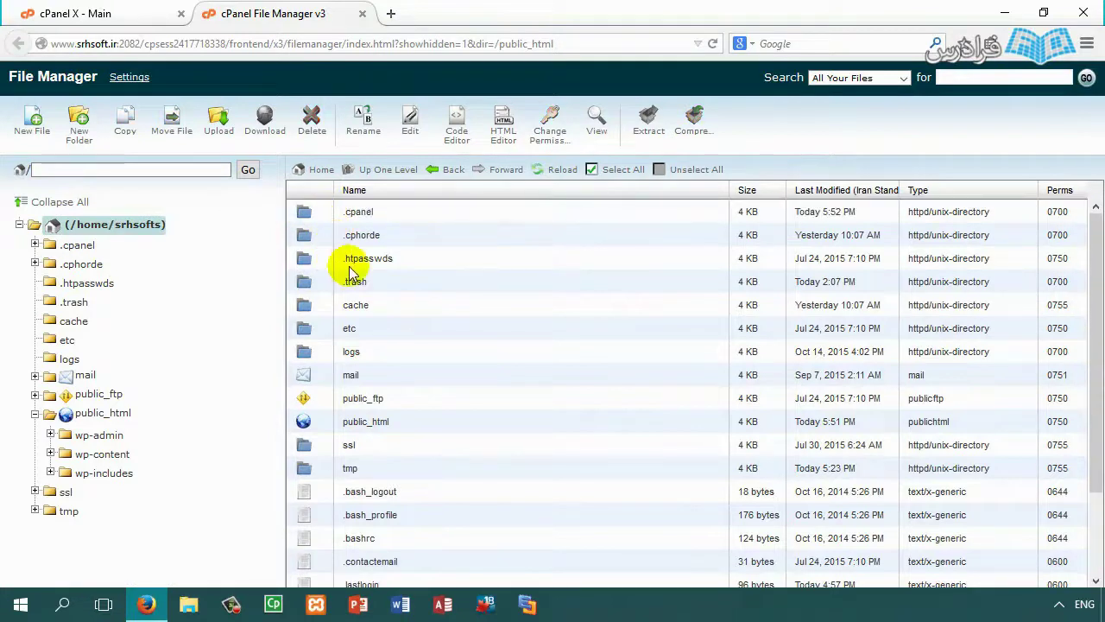
double_click(328, 284)
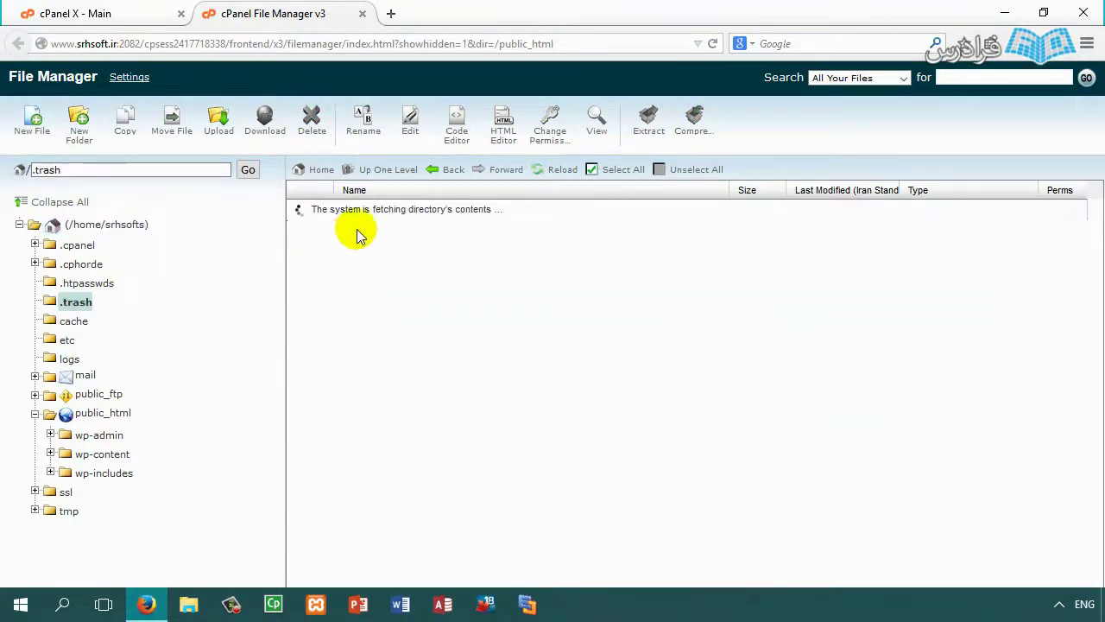
click(382, 169)
Step: Open the mail folder to see .Drafts, .Sent, .Trash, cur, new and tmp
click(343, 304)
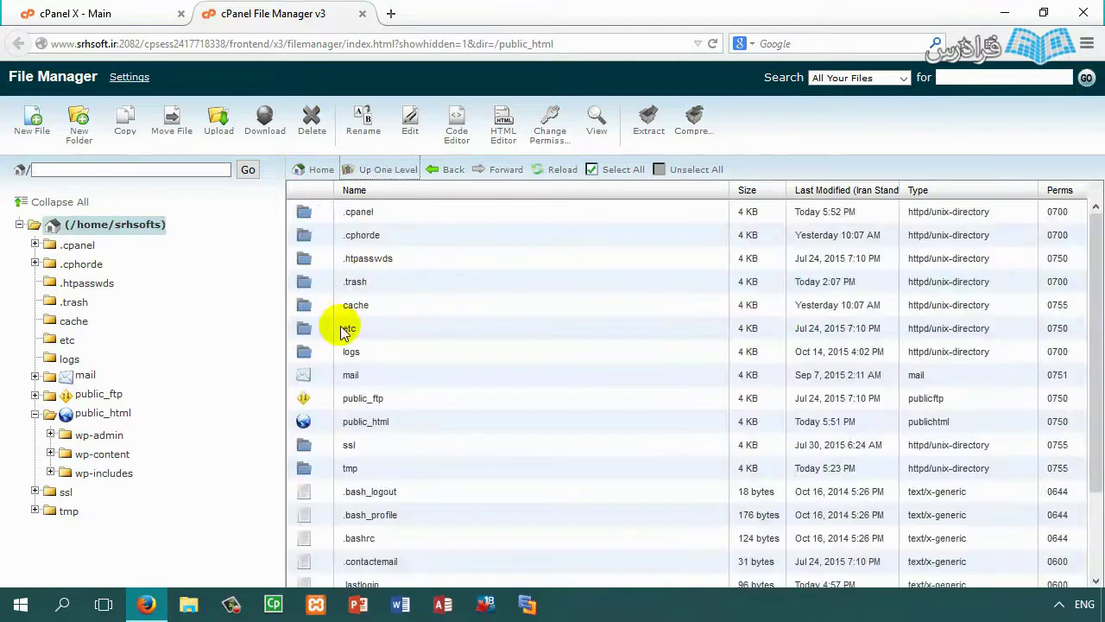
click(337, 380)
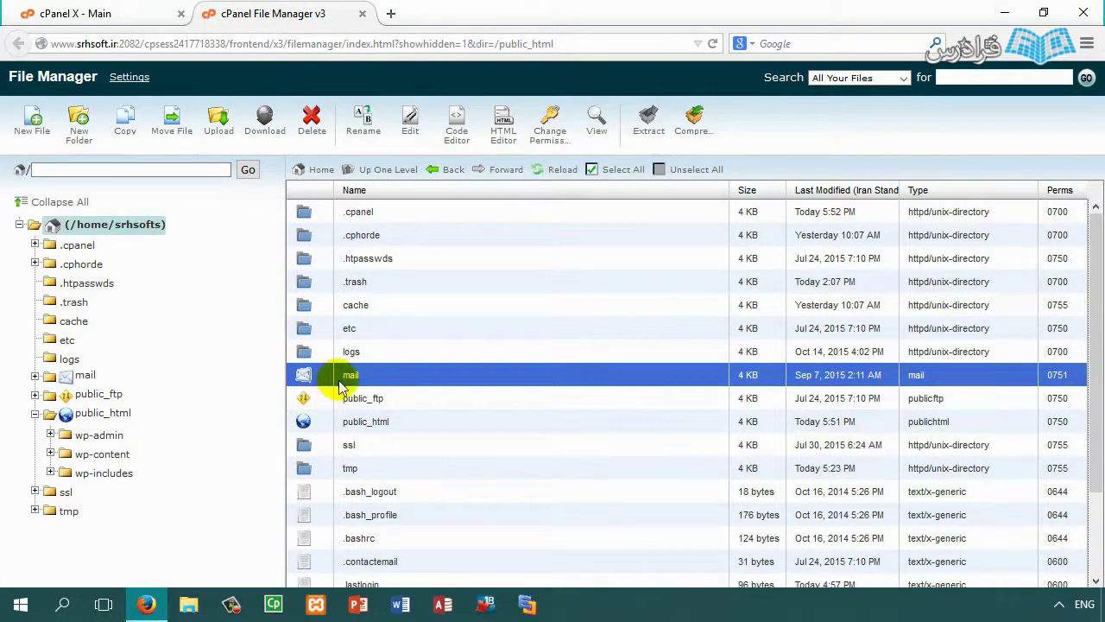
double_click(321, 375)
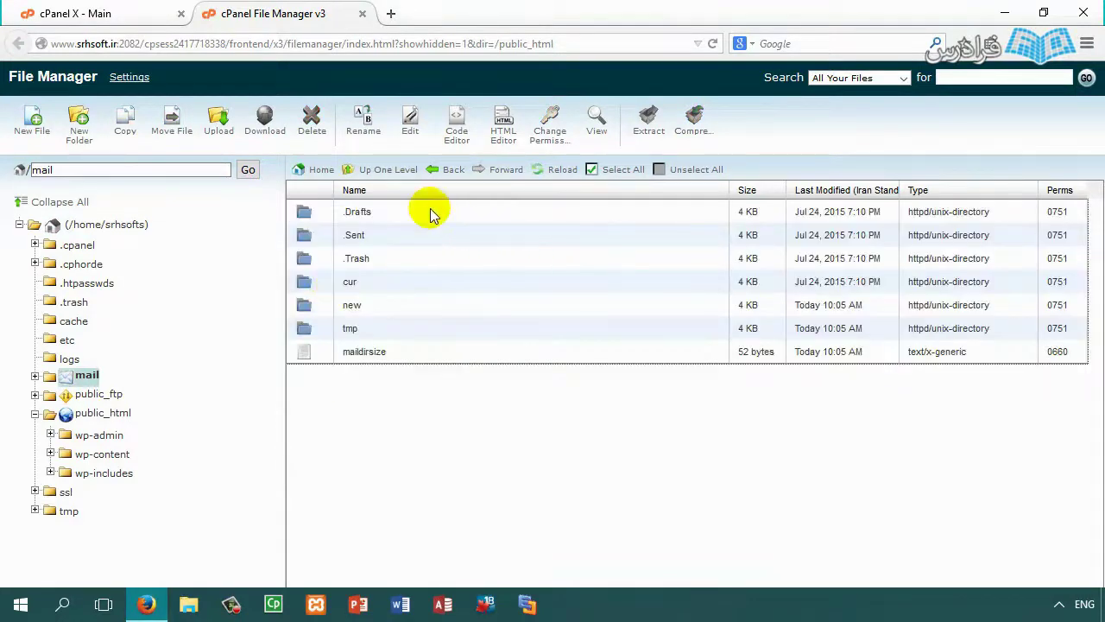
Step: Close File Manager and open the Backups page with its Full and Partial Backup options
click(361, 15)
scroll(742, 371, down, 3)
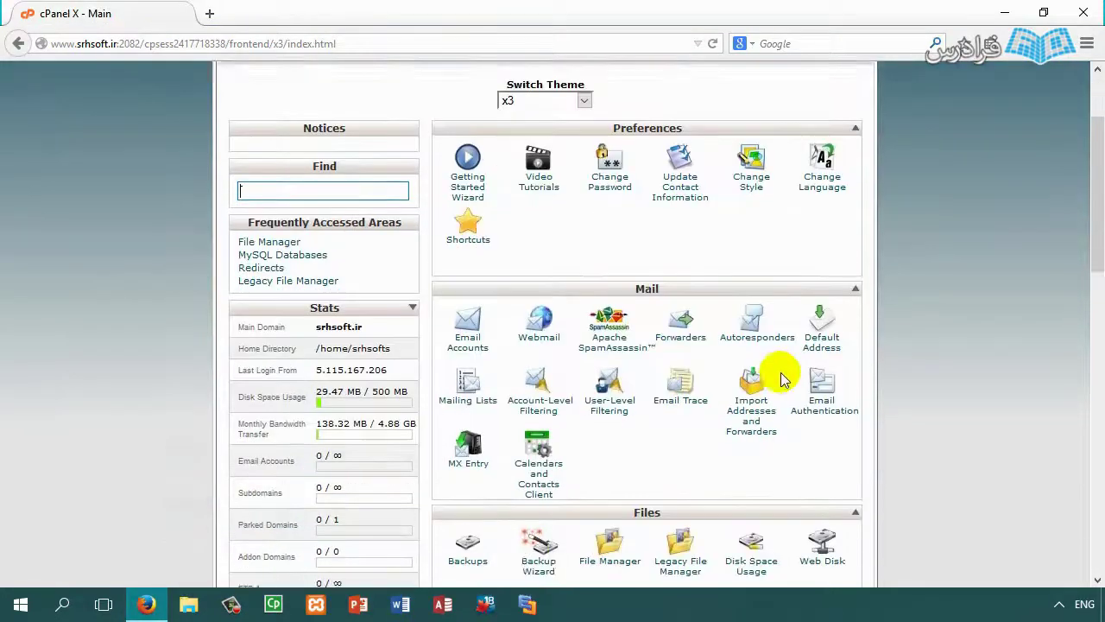
scroll(701, 384, down, 3)
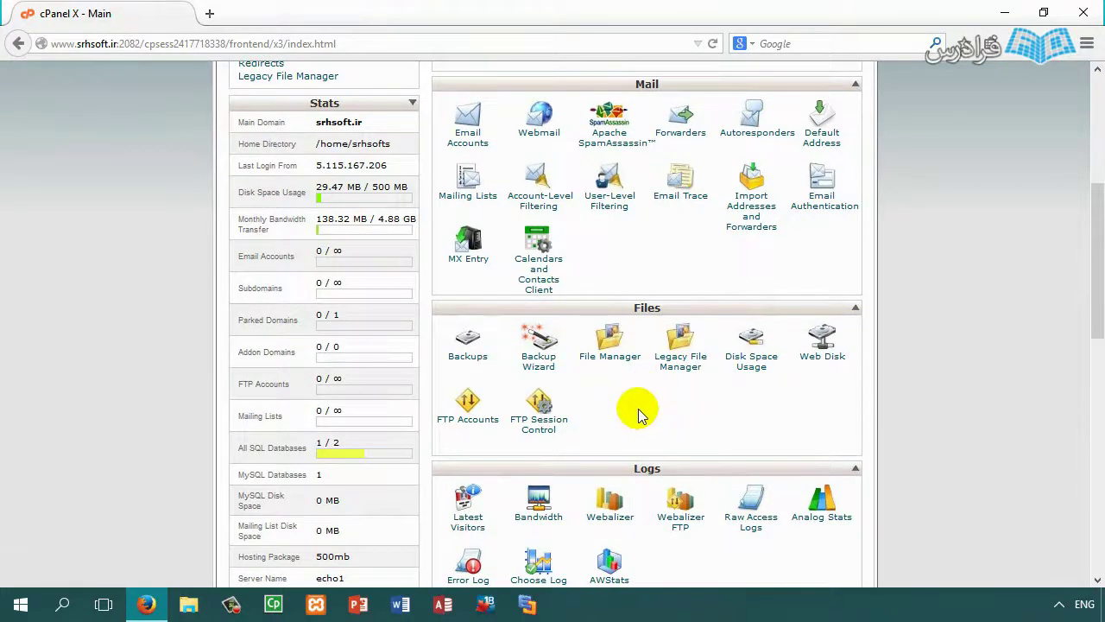
click(470, 359)
scroll(466, 336, down, 5)
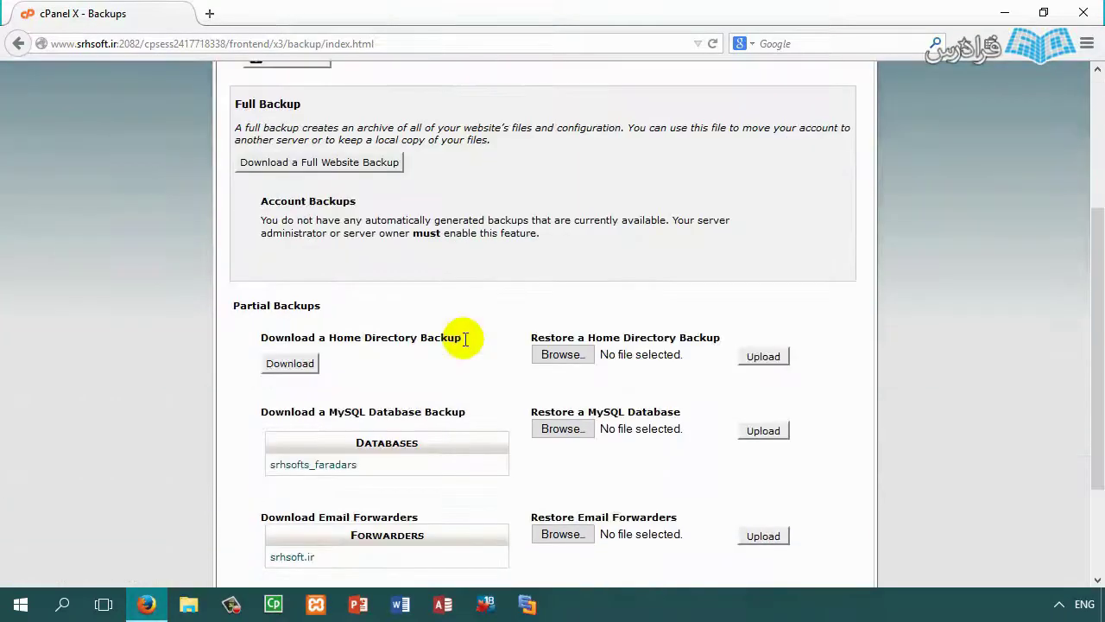
scroll(457, 233, down, 1)
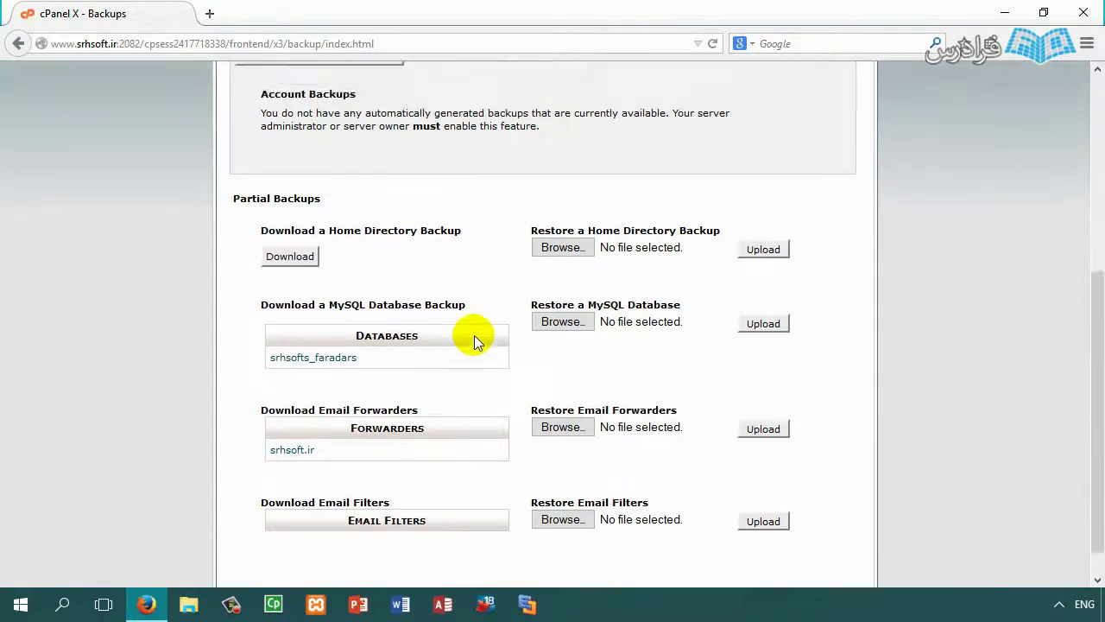
scroll(473, 337, up, 5)
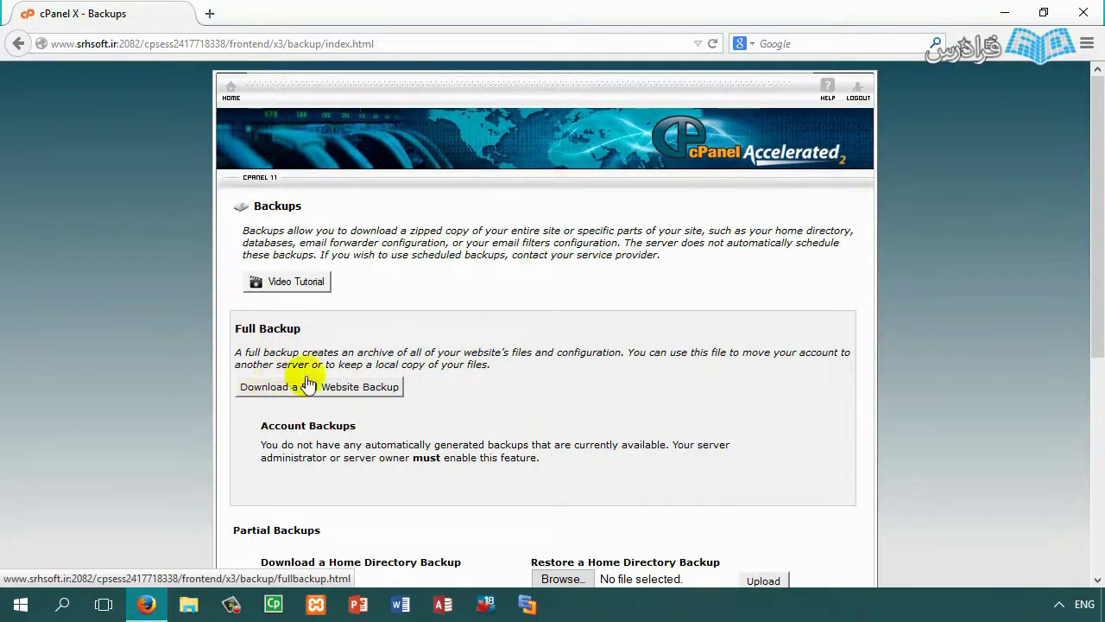
Step: Generate a full account backup without email notification, leaving two backups listed
click(357, 390)
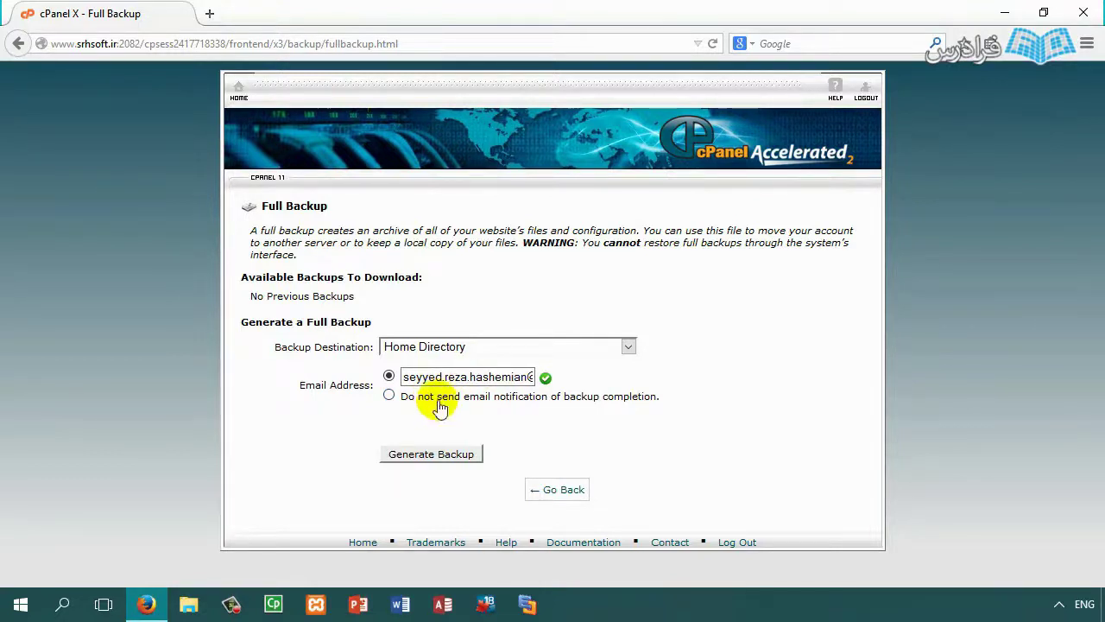
click(432, 455)
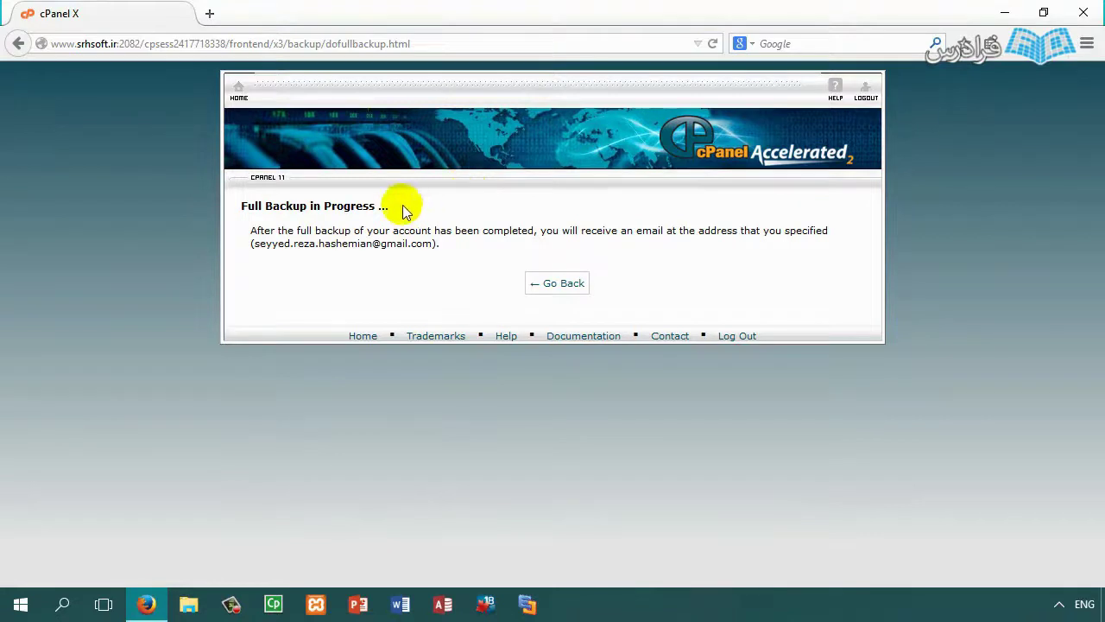
click(581, 291)
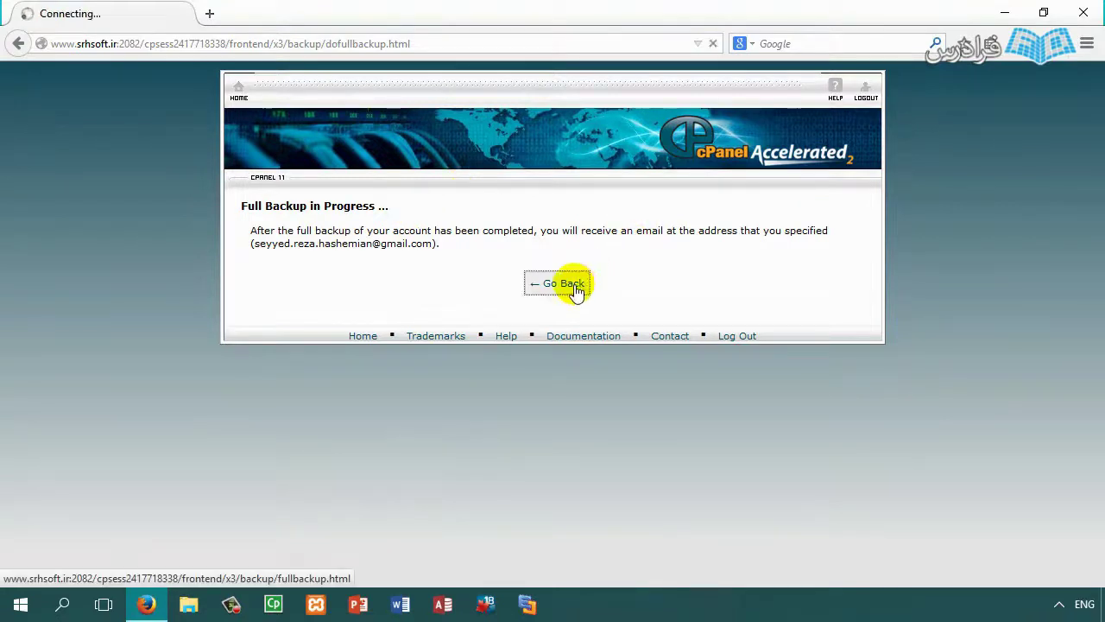
click(432, 463)
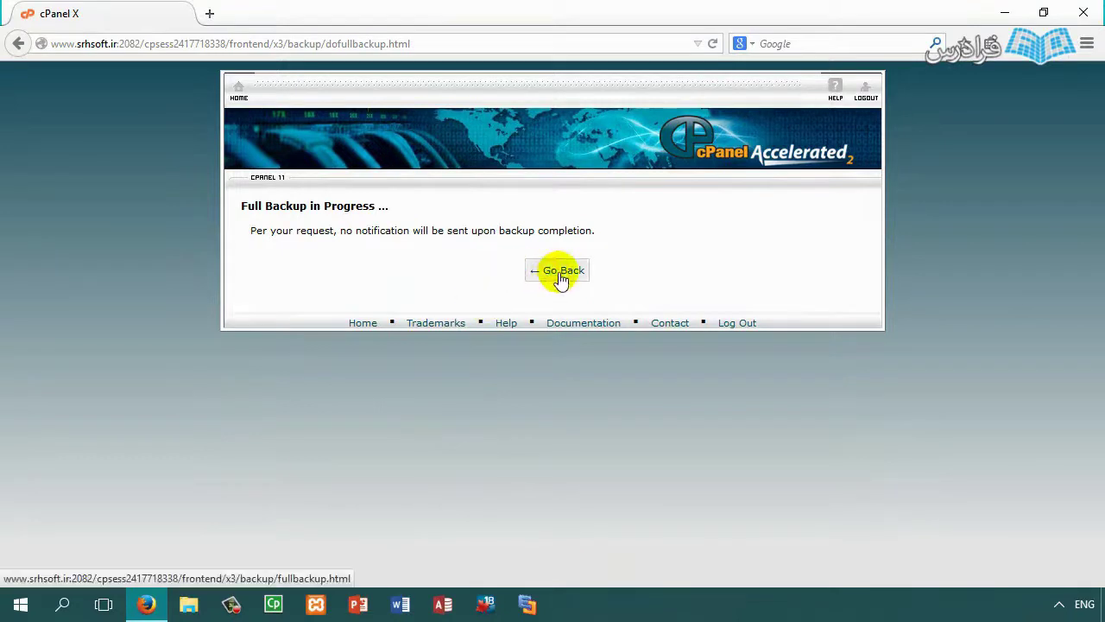
click(559, 276)
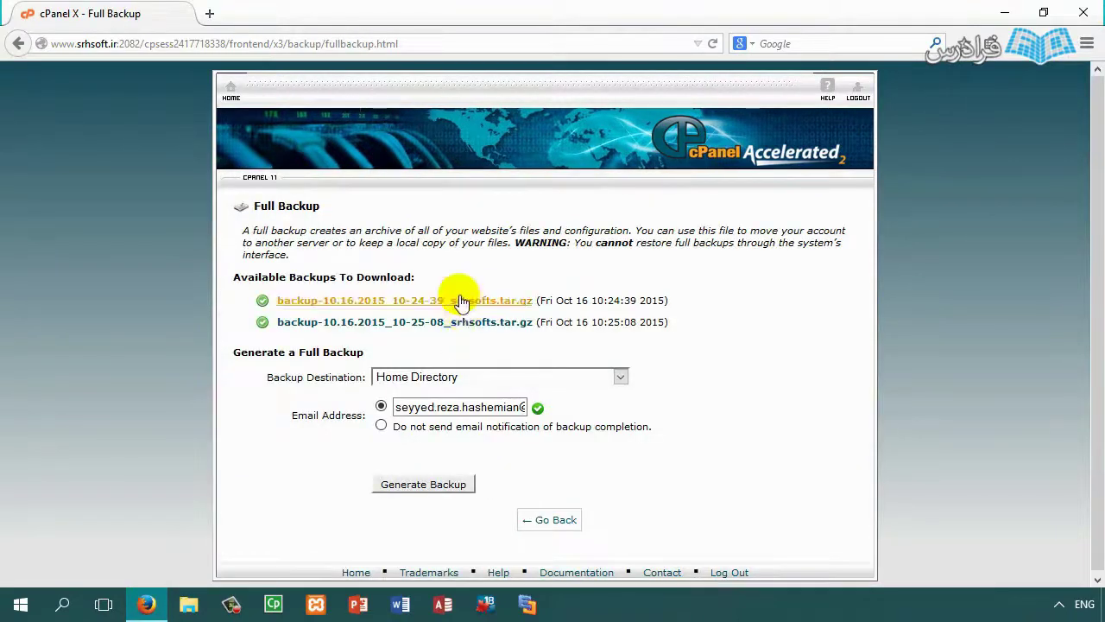
Step: Cancel a backup archive download and return to the Backups page's Partial Backups section
click(453, 328)
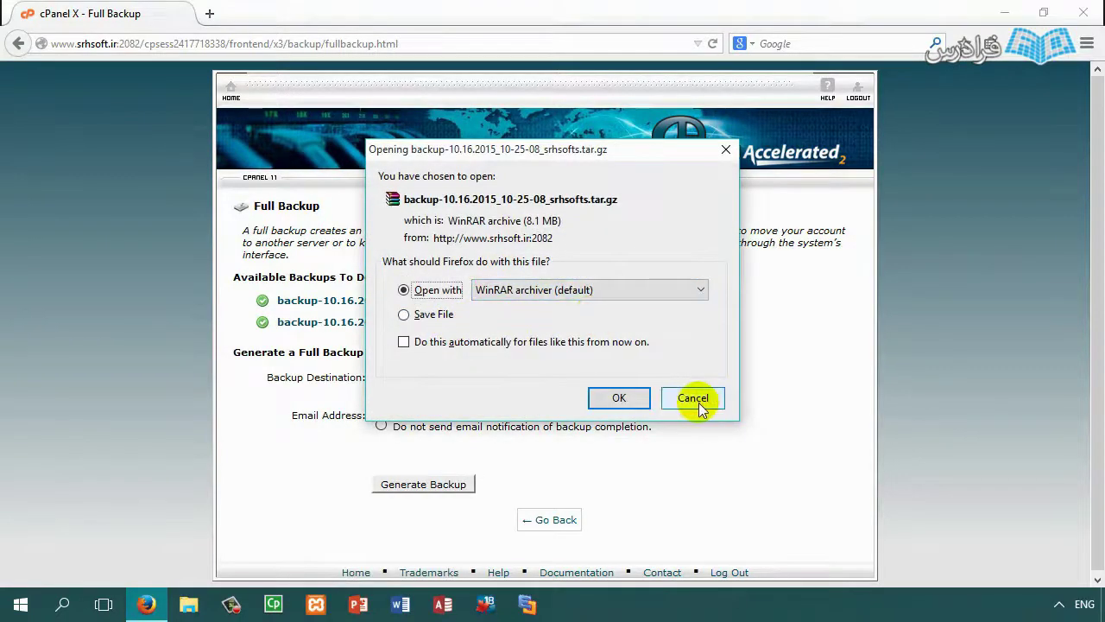
click(694, 400)
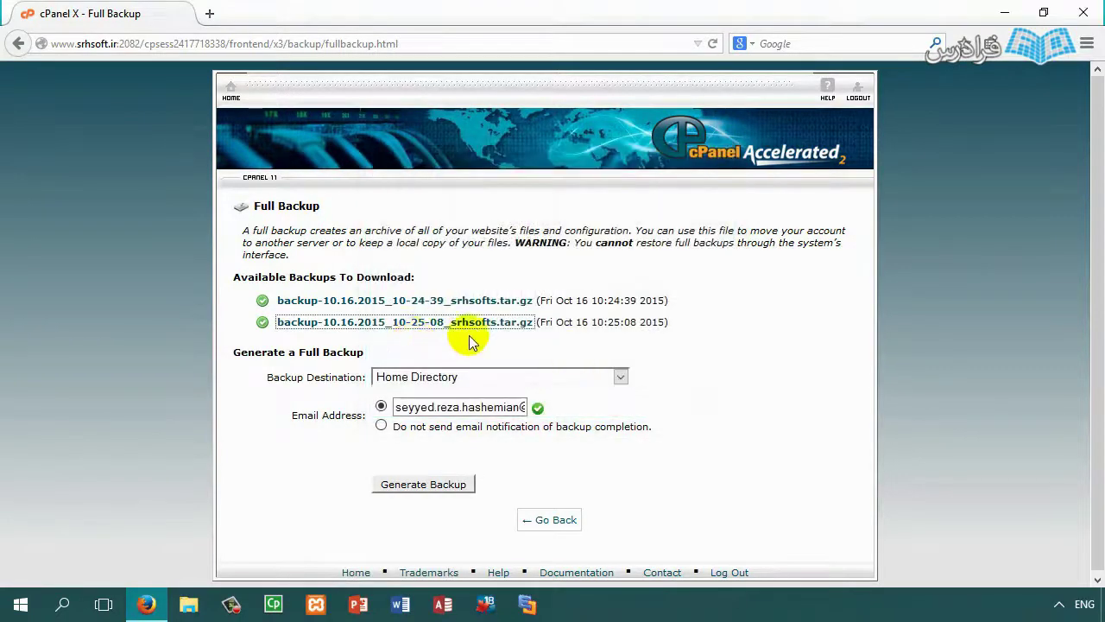
click(546, 527)
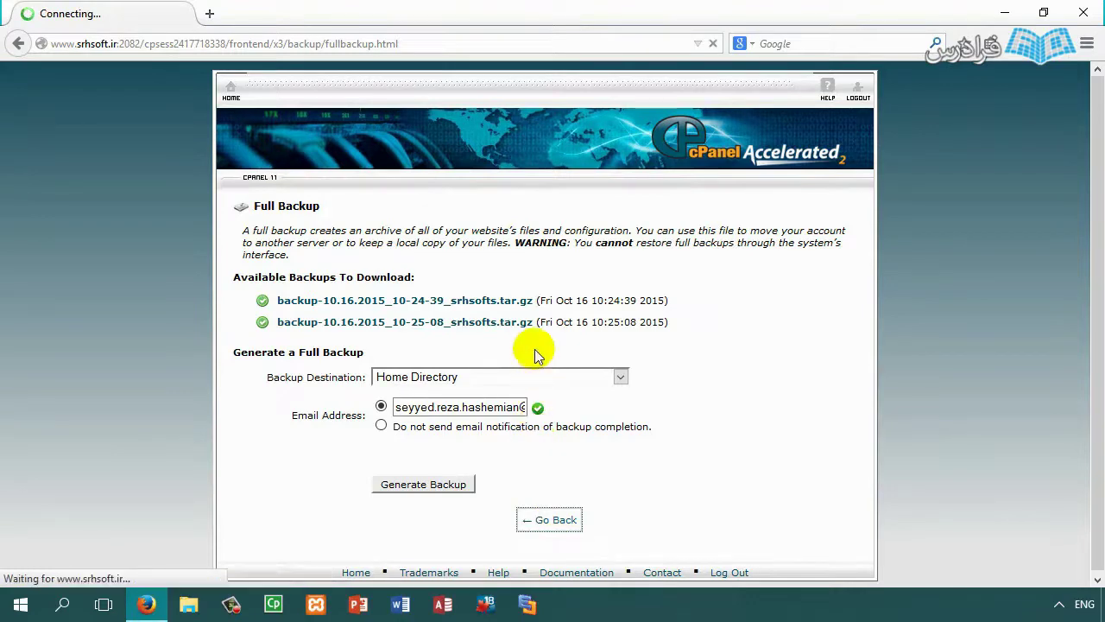
scroll(490, 348, down, 5)
scroll(487, 343, down, 2)
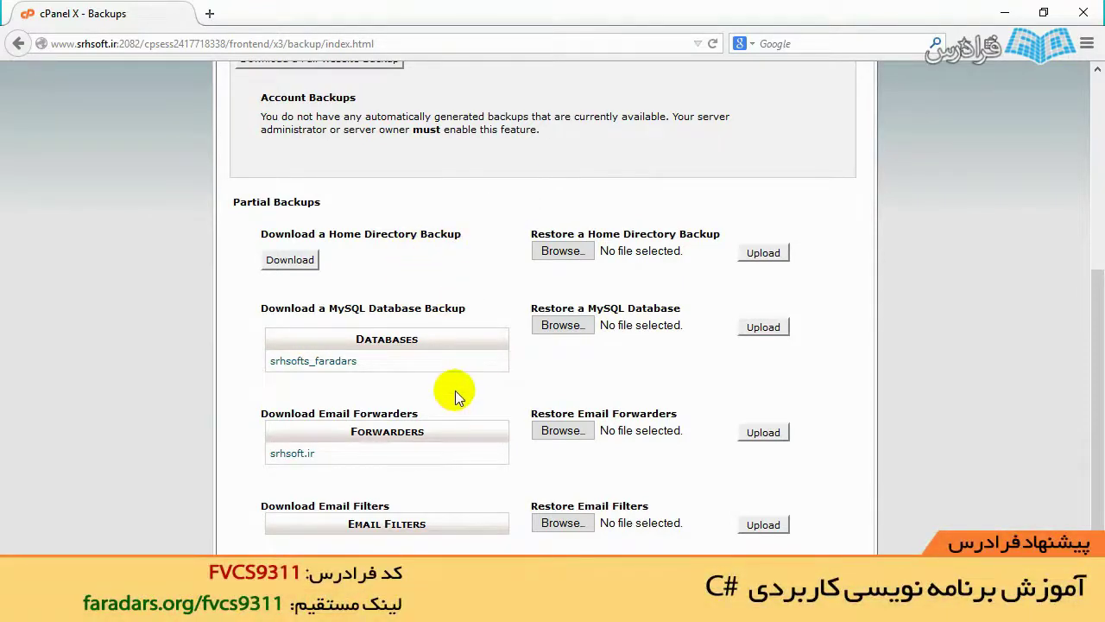
scroll(440, 364, up, 3)
scroll(254, 180, up, 1)
scroll(411, 296, down, 4)
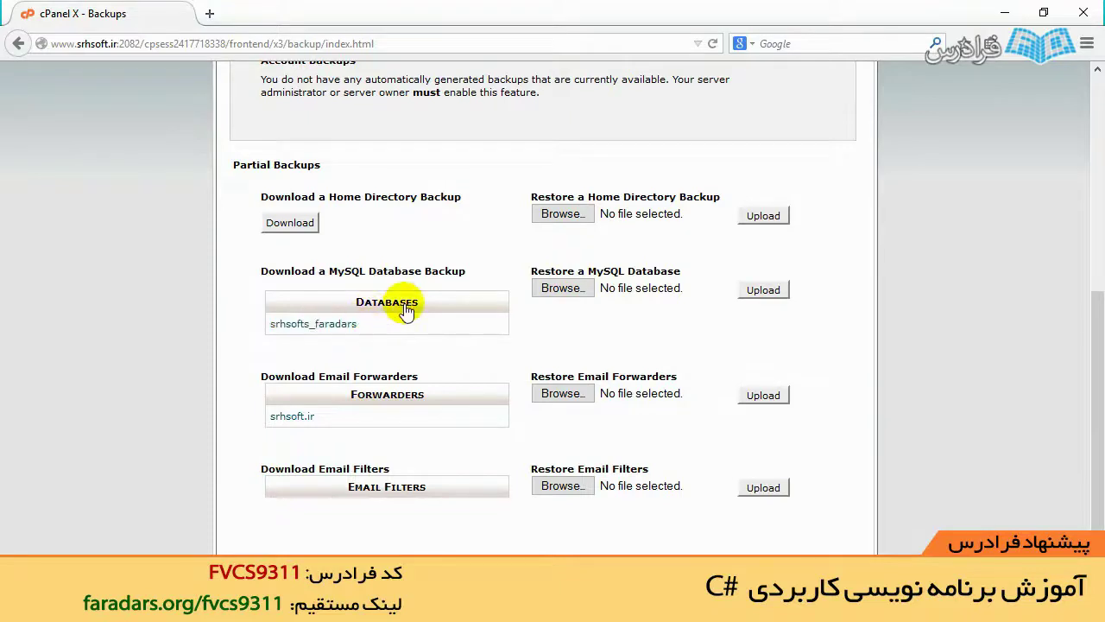
click(561, 288)
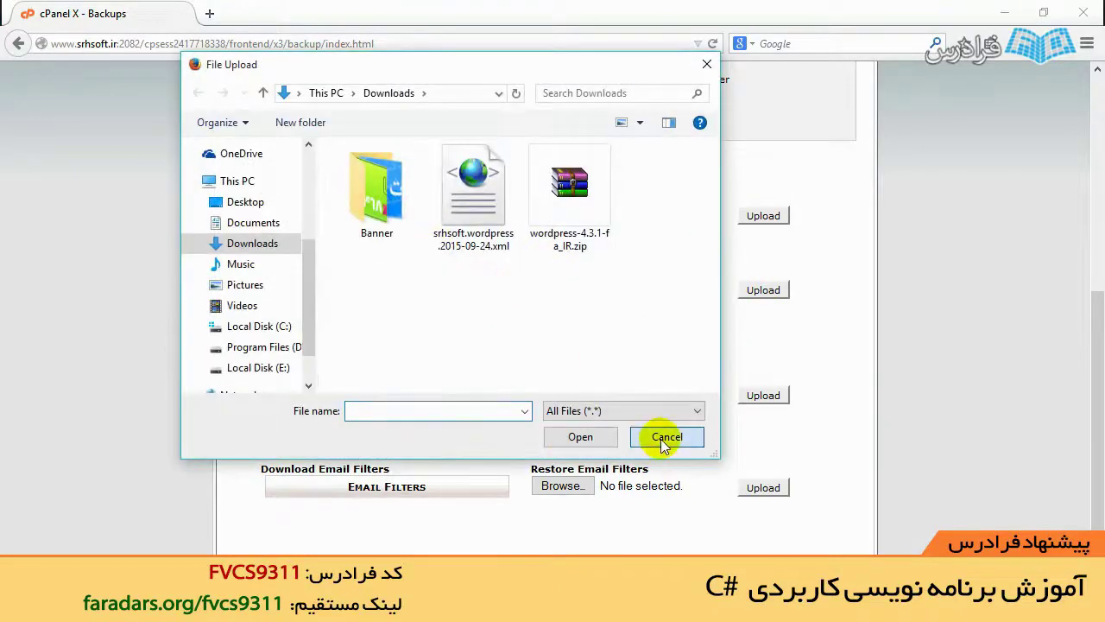
click(661, 438)
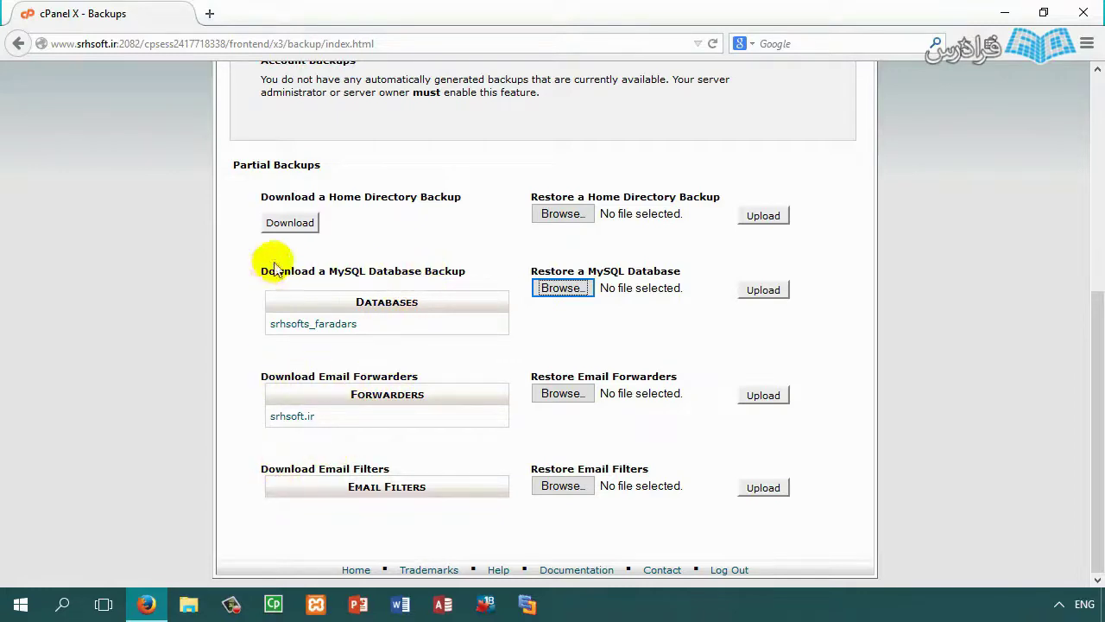
drag(441, 197, 264, 194)
scroll(340, 247, up, 5)
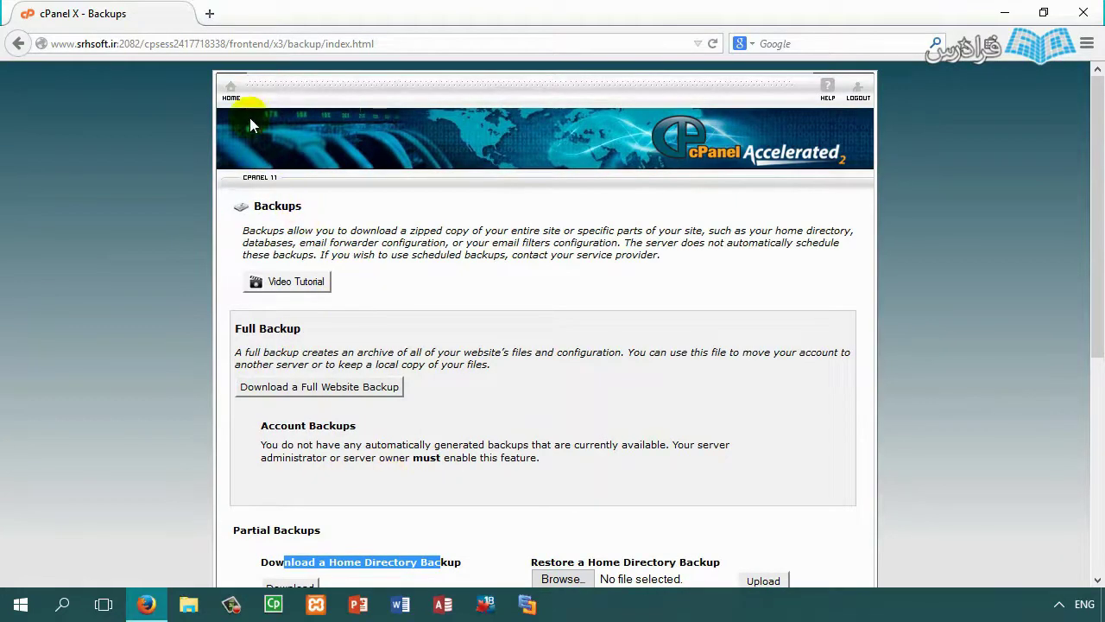
Step: Go to cPanel home and open the Backup Wizard in a new tab
click(232, 93)
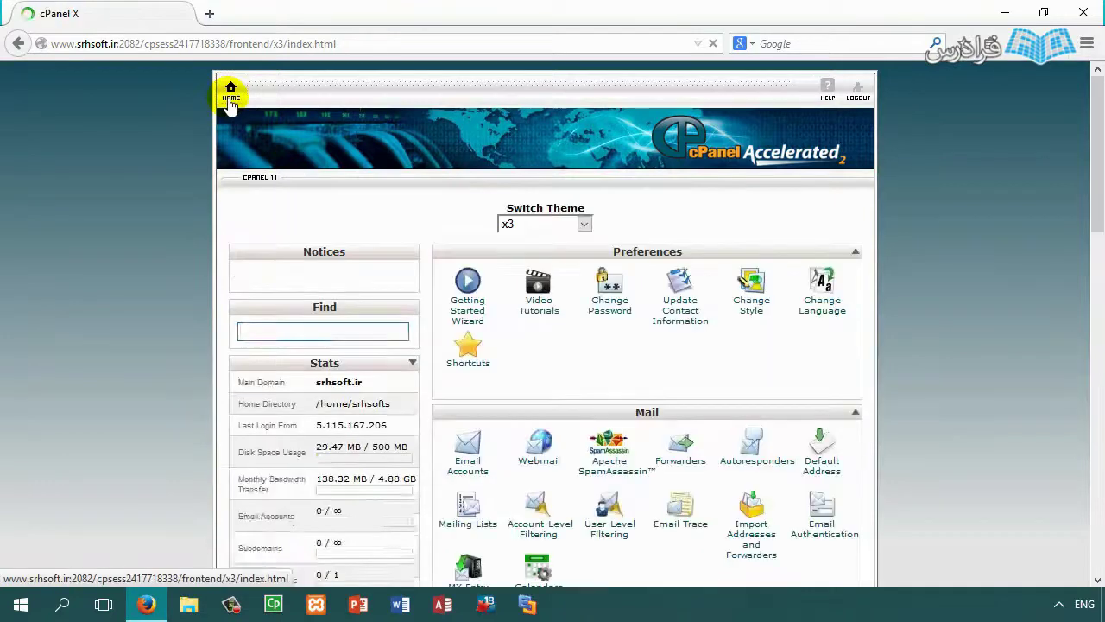
scroll(496, 318, down, 2)
scroll(489, 315, down, 1)
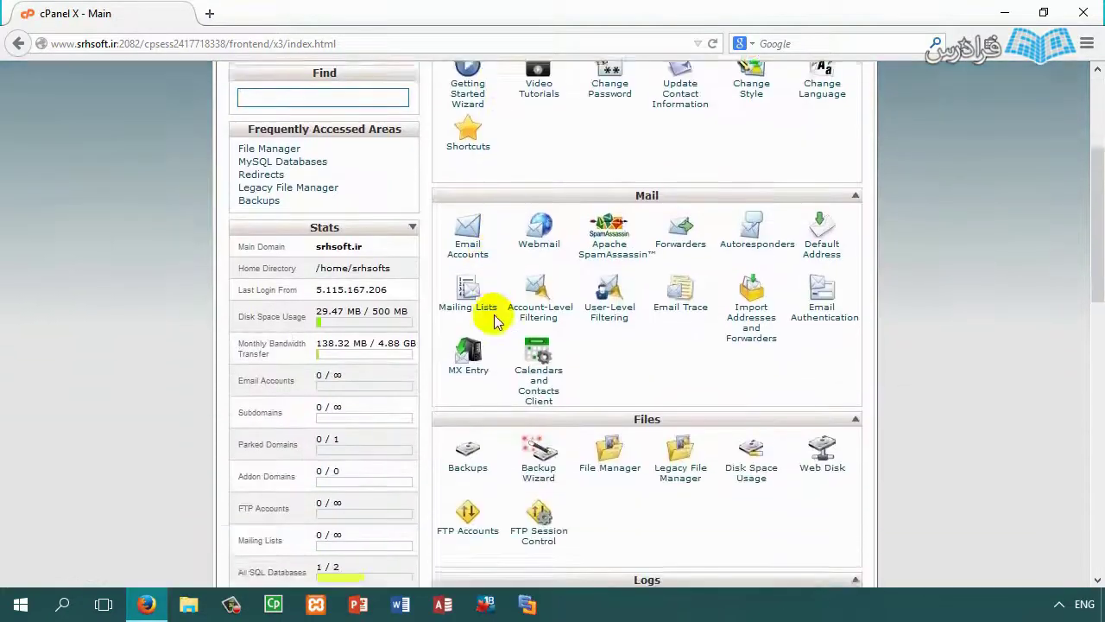
middle_click(536, 425)
click(259, 12)
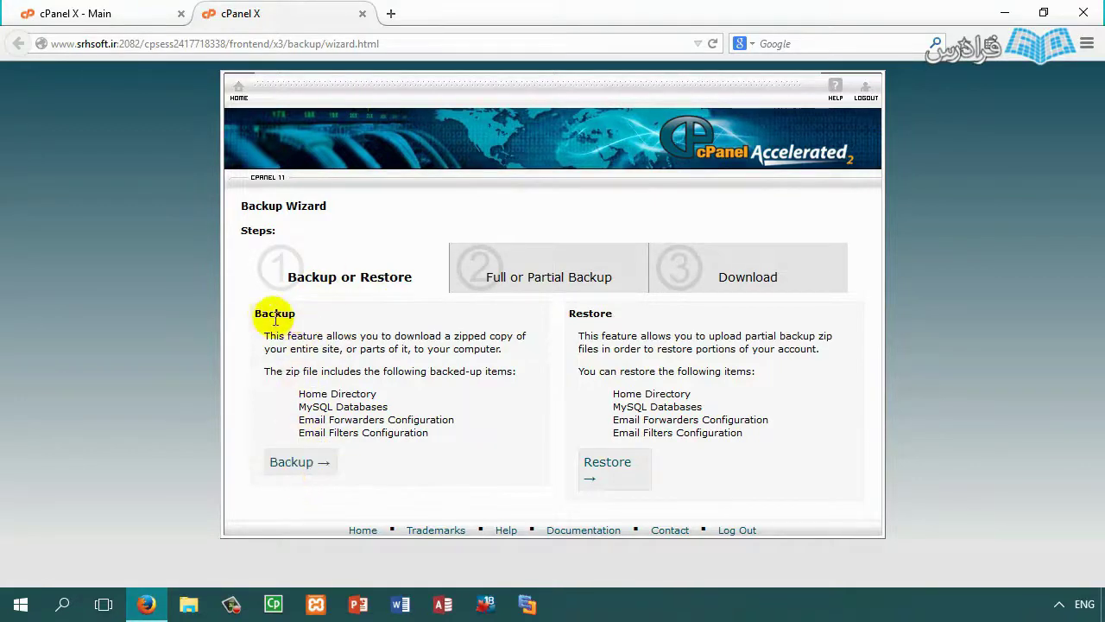
Step: Generate a third full backup with Do not send email selected, then return home
click(298, 464)
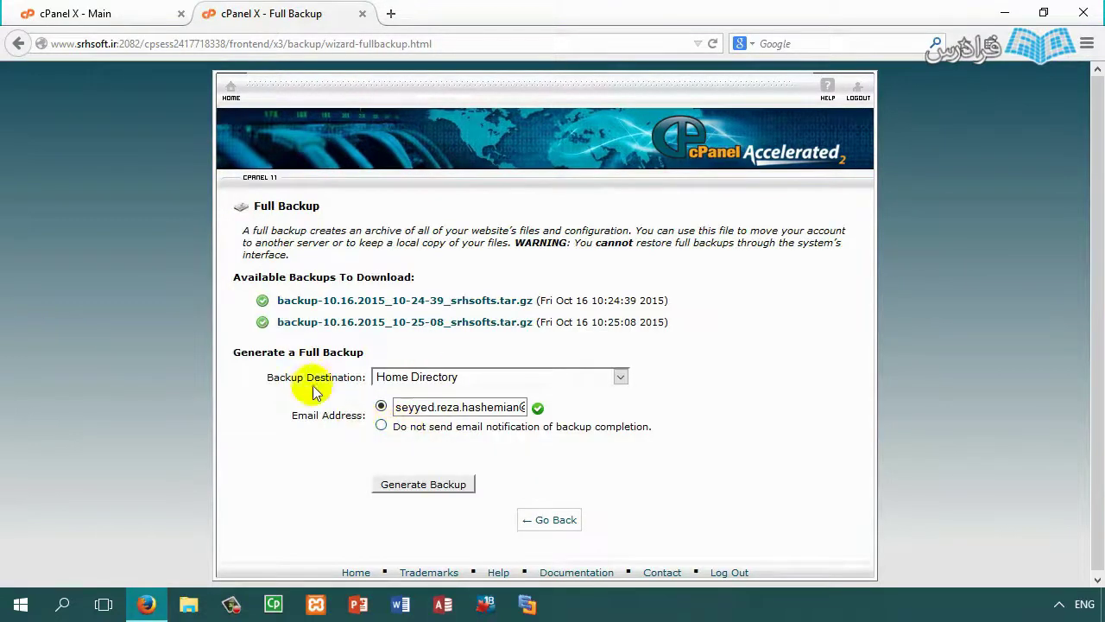
click(399, 427)
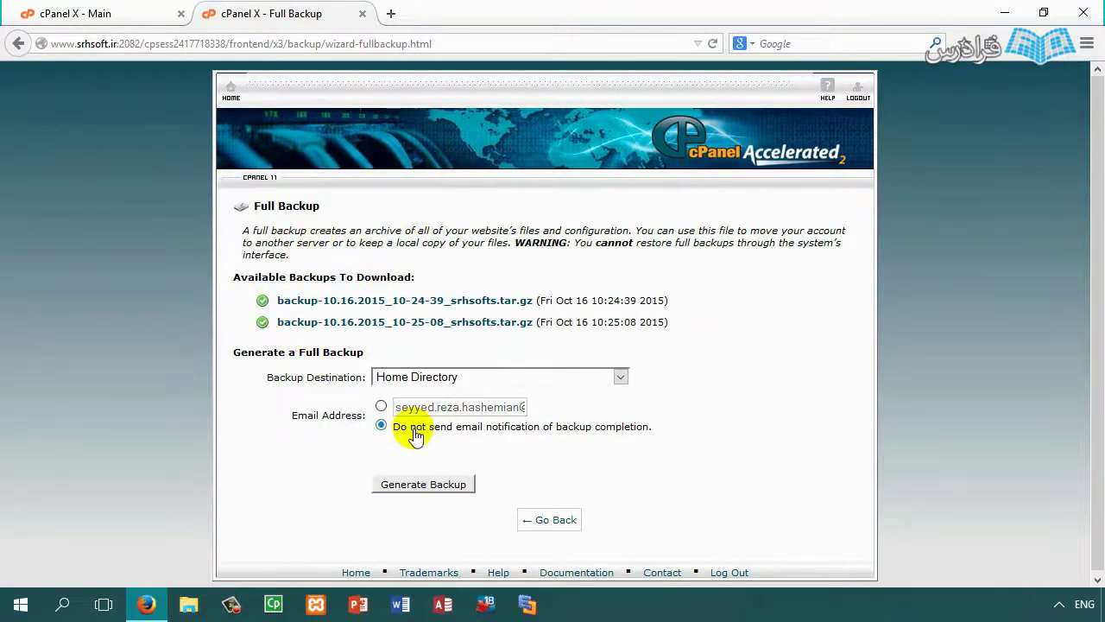
click(423, 486)
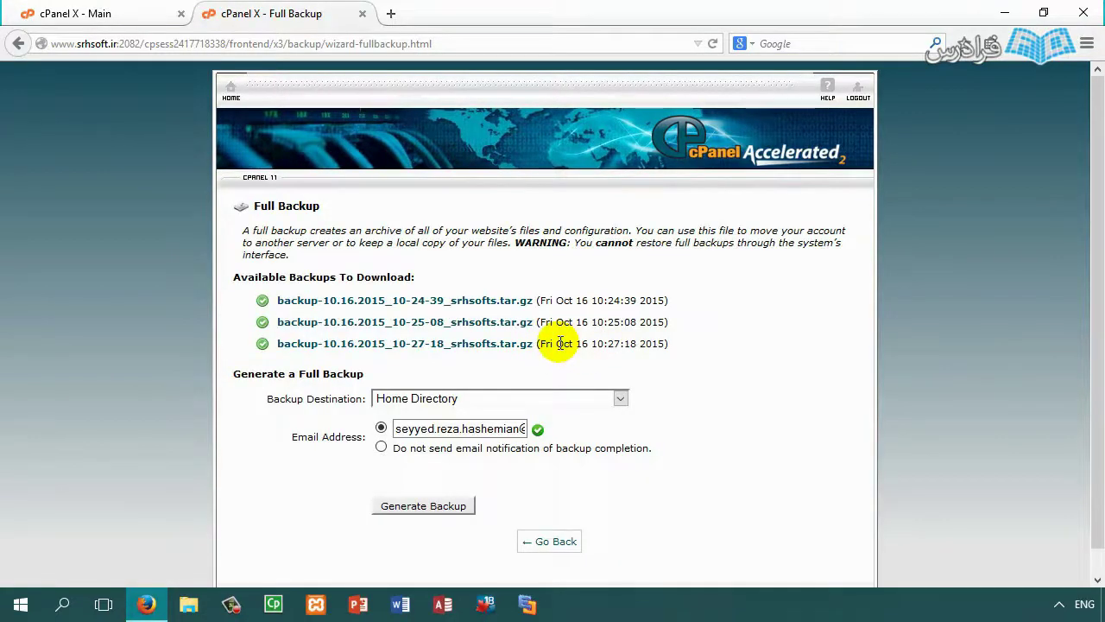
click(232, 87)
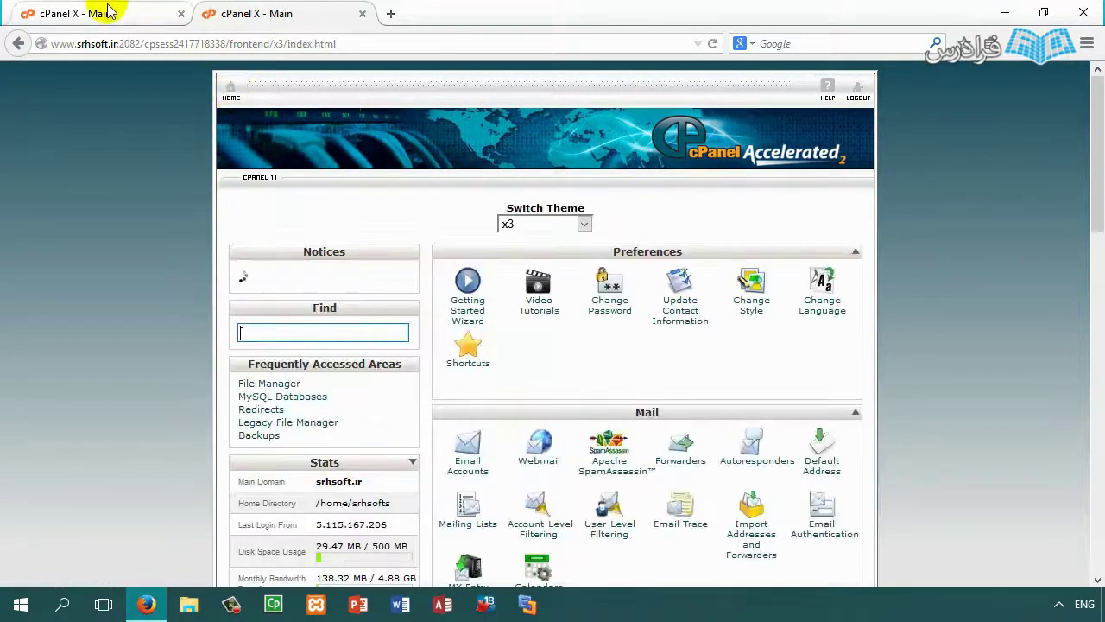
Step: View the Backup Wizard's Restore > Home Directory step, then close the wizard tab
scroll(599, 388, down, 4)
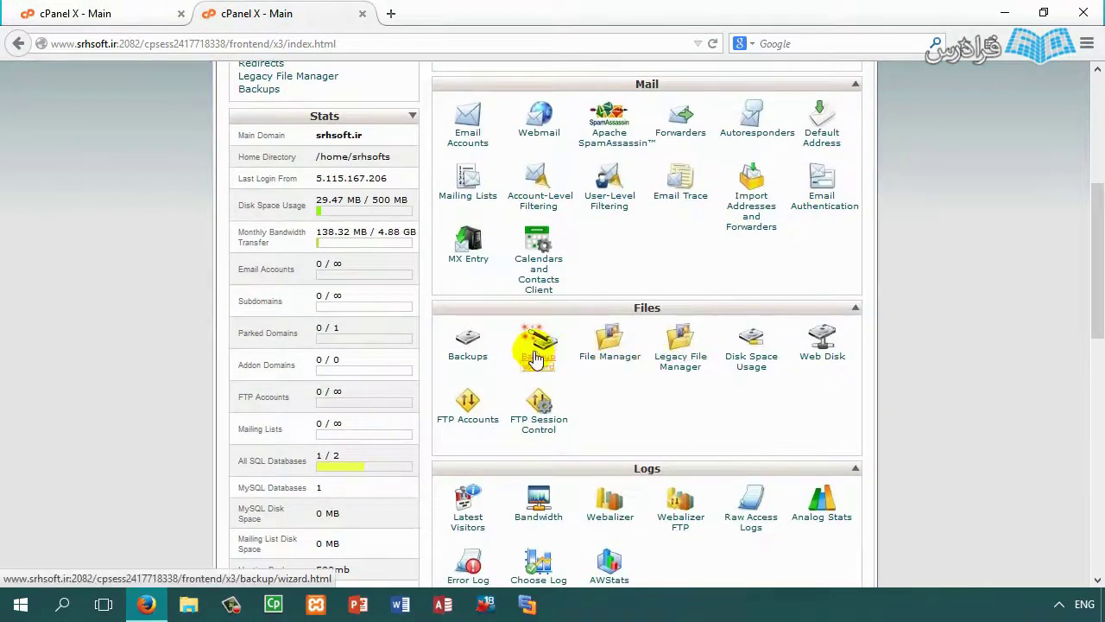
click(535, 356)
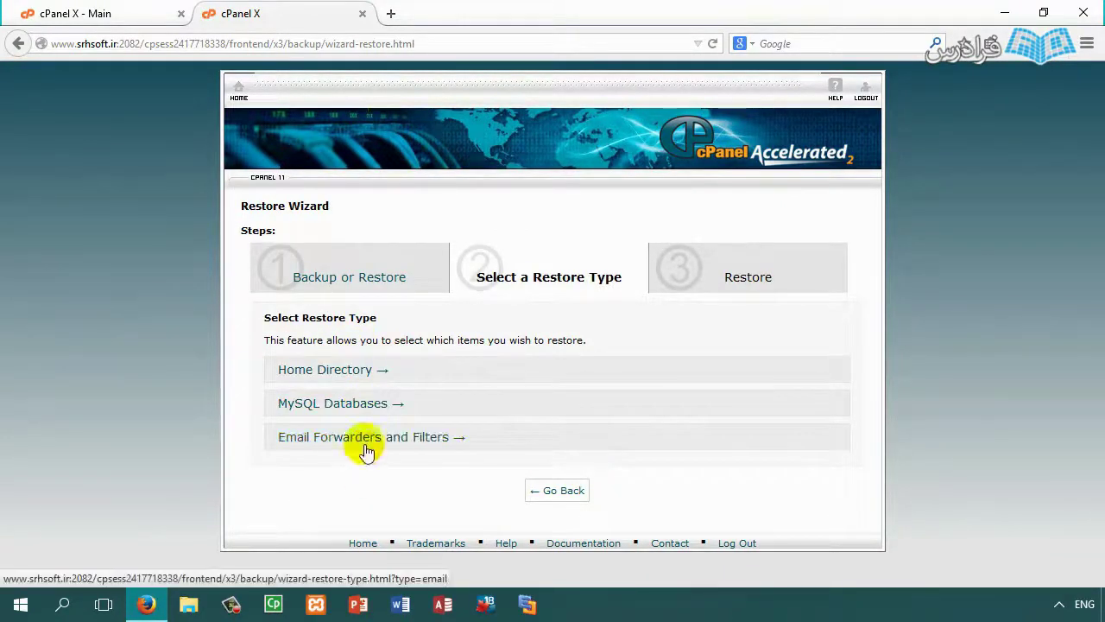
click(331, 377)
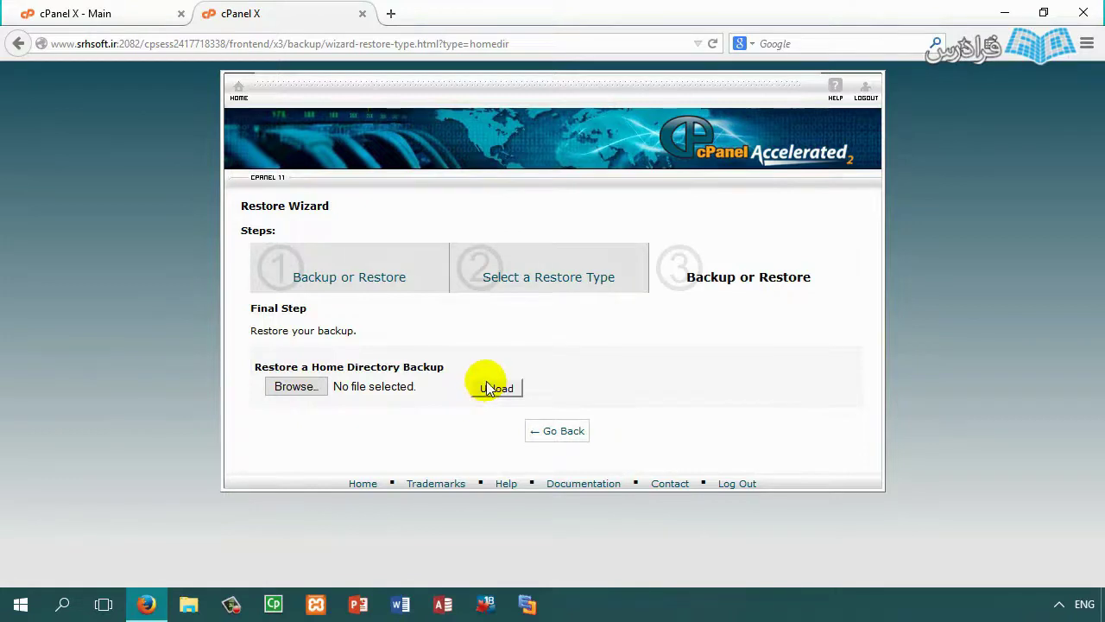
click(364, 14)
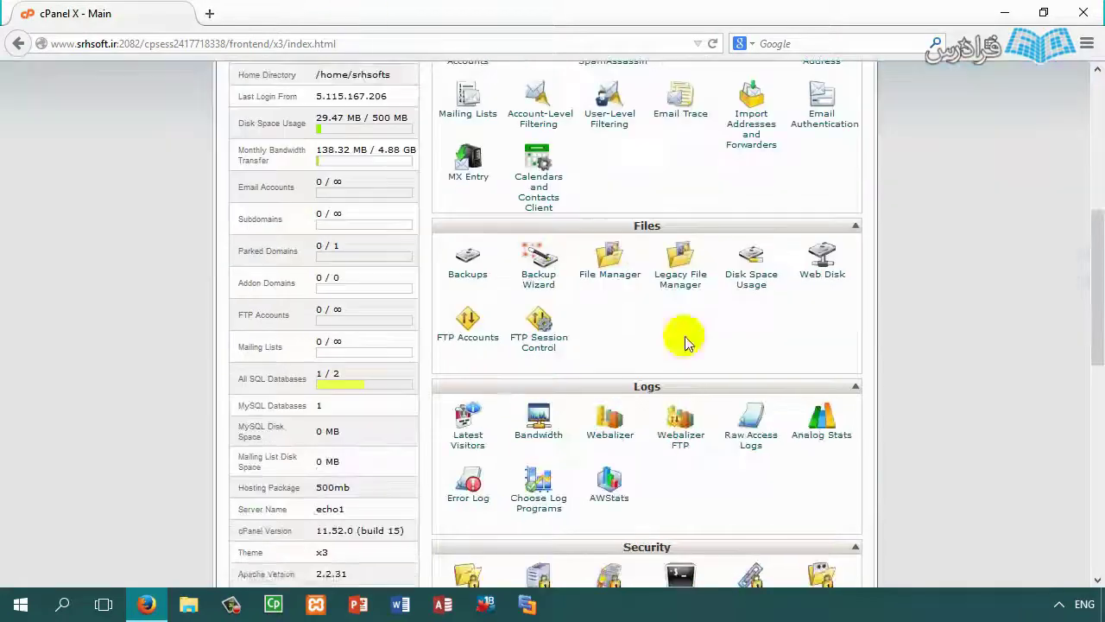
Step: Check Disk Space Usage (53.75 MB of 500 MB) and open public_html in File Manager
middle_click(748, 289)
click(321, 9)
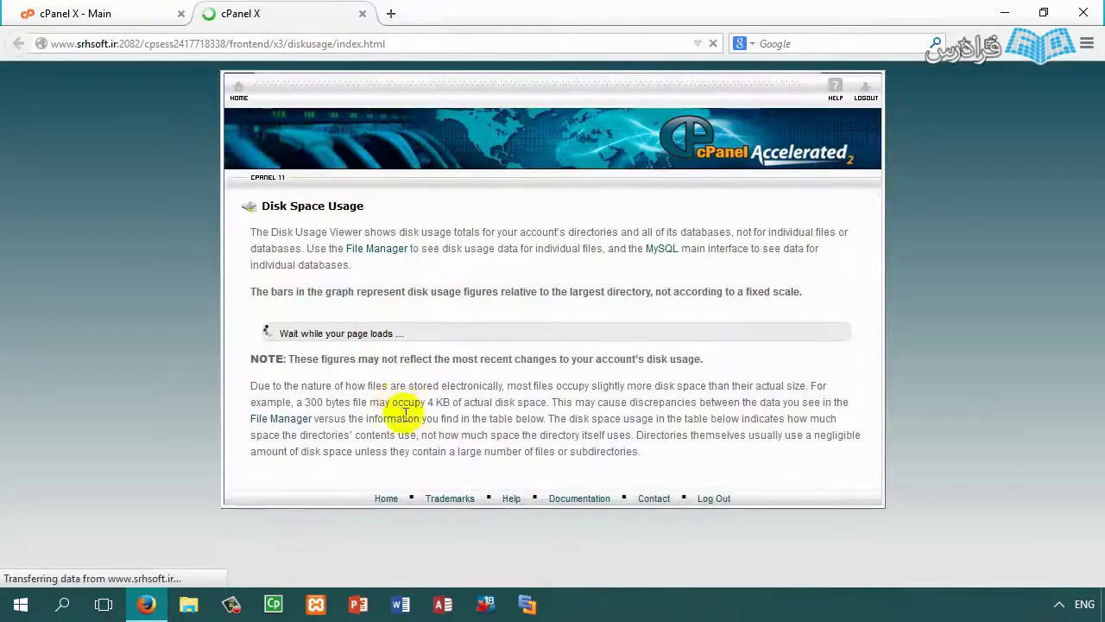
scroll(553, 370, down, 2)
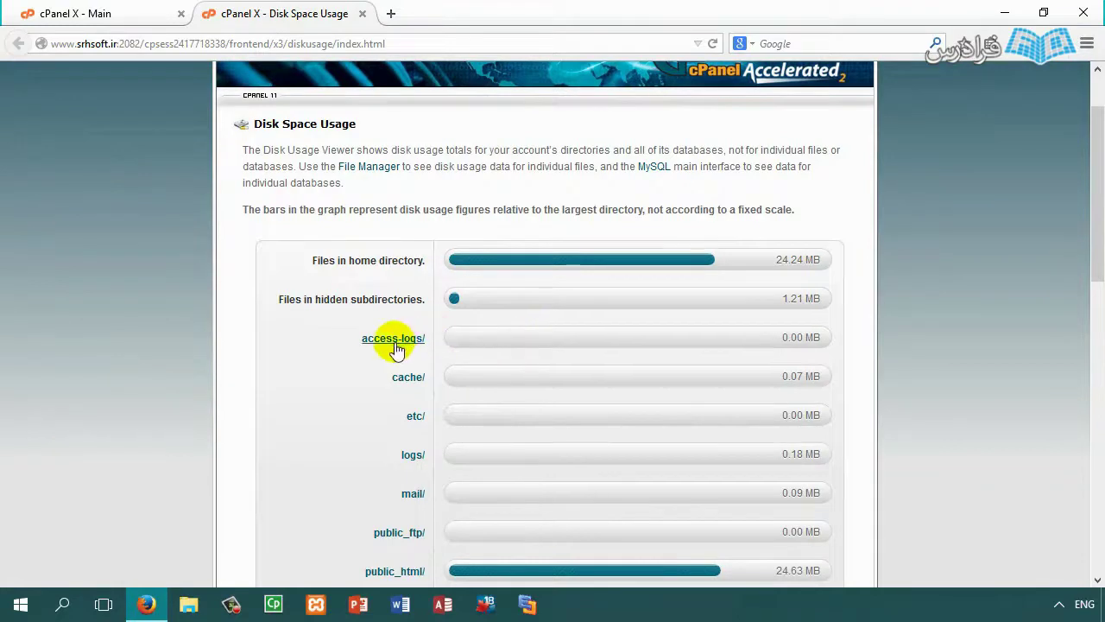
drag(311, 259, 412, 259)
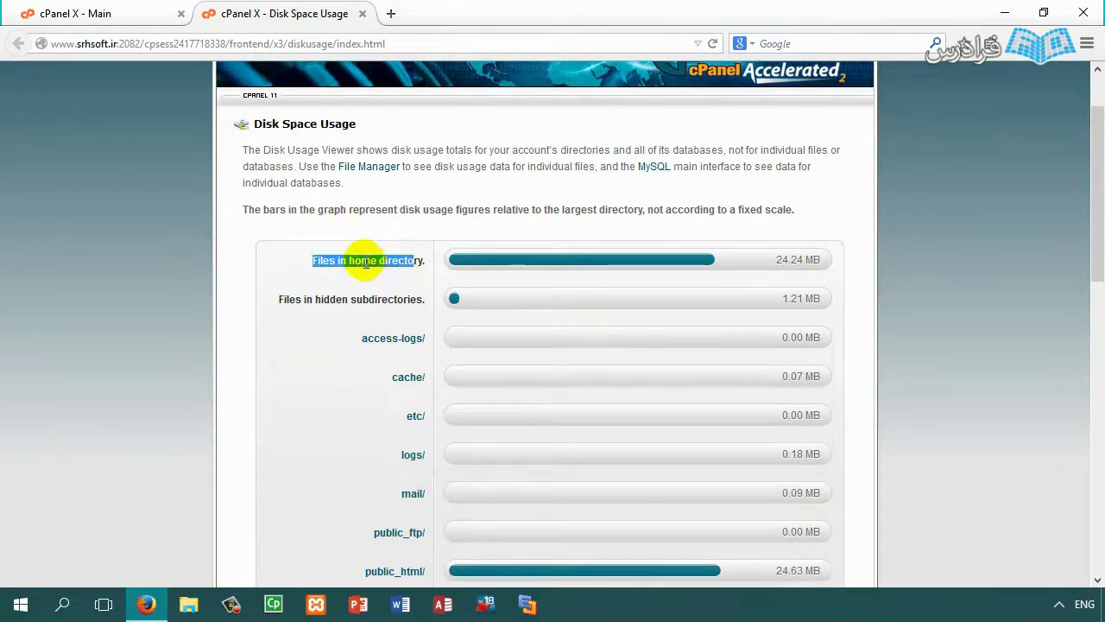
scroll(735, 290, down, 5)
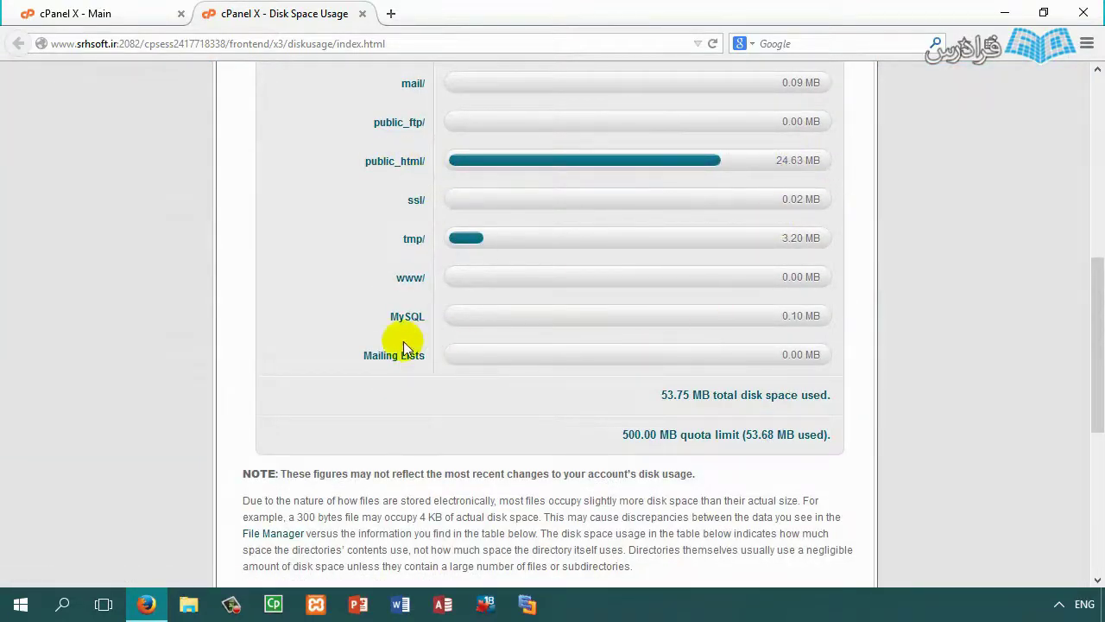
scroll(390, 362, up, 1)
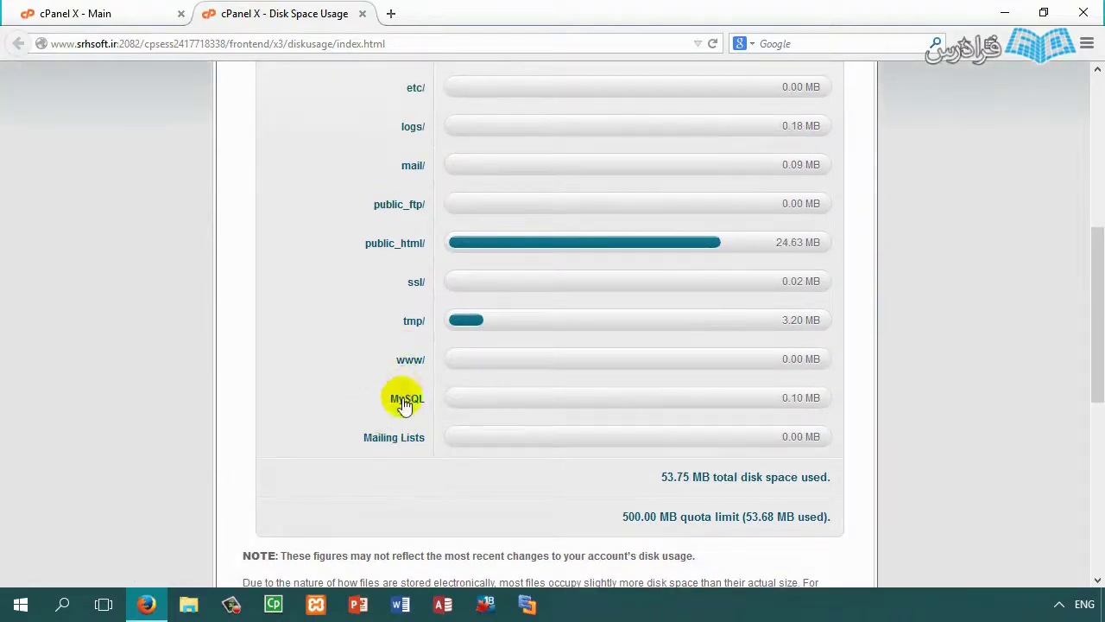
scroll(402, 404, up, 5)
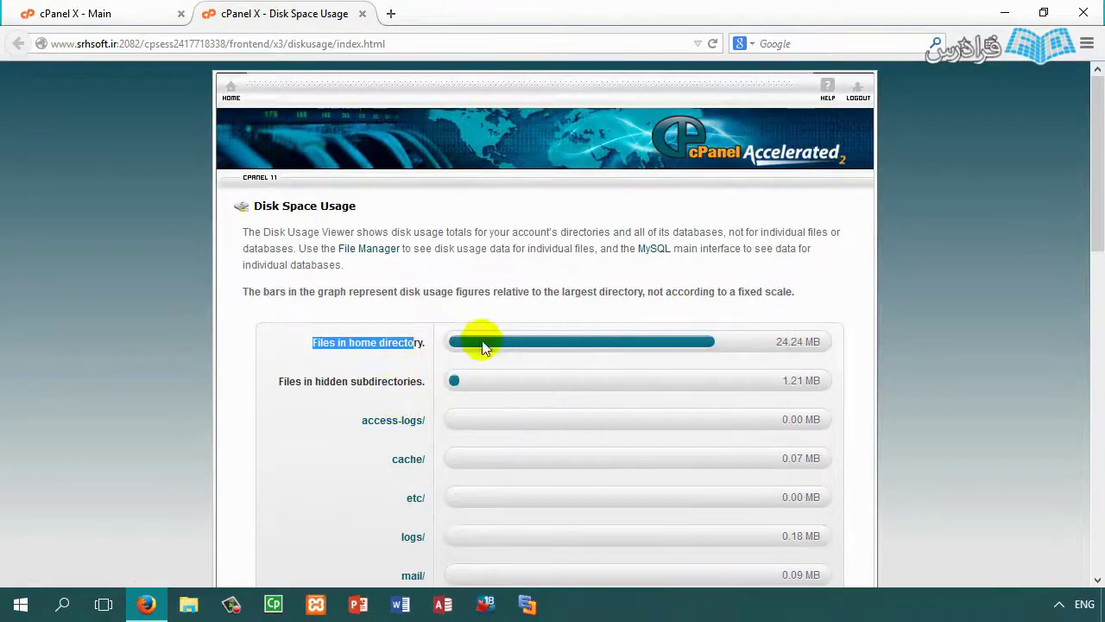
click(407, 344)
scroll(375, 387, down, 1)
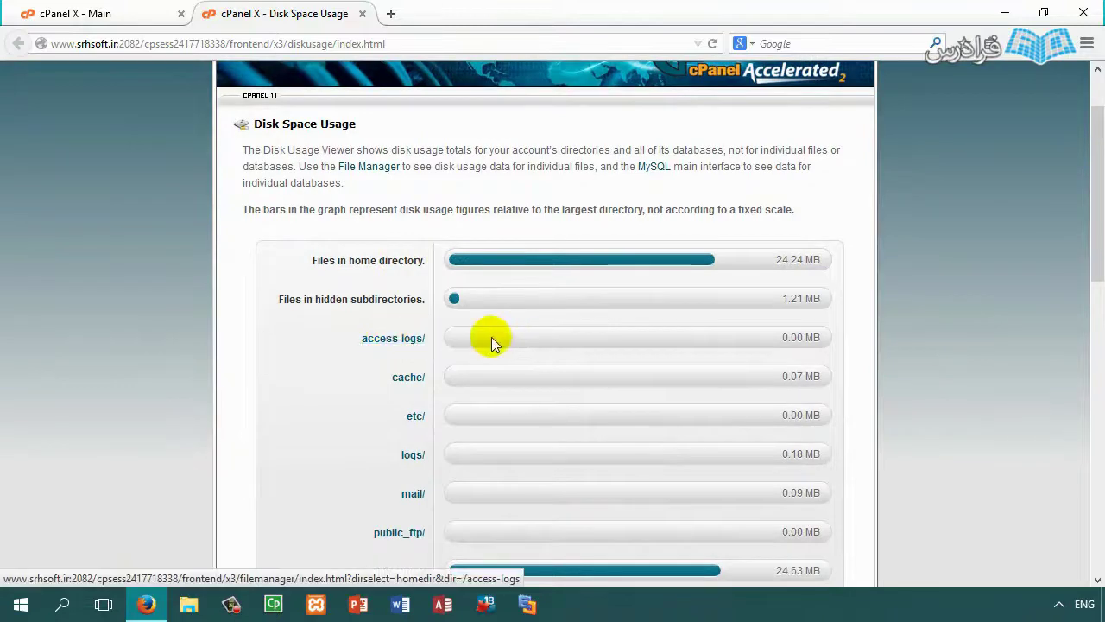
scroll(404, 392, down, 3)
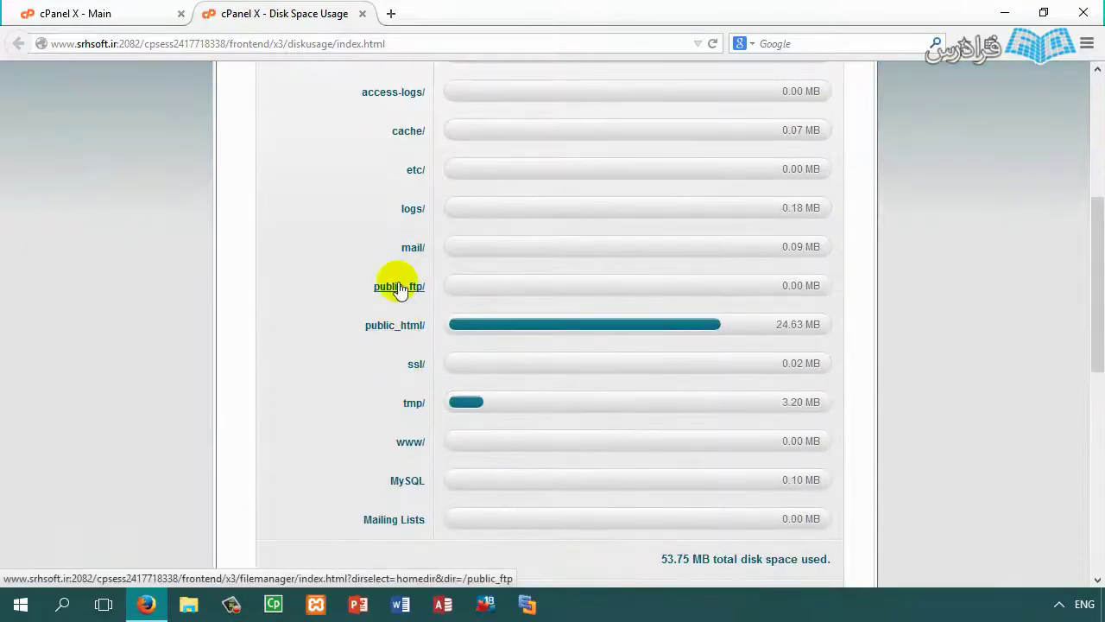
click(393, 325)
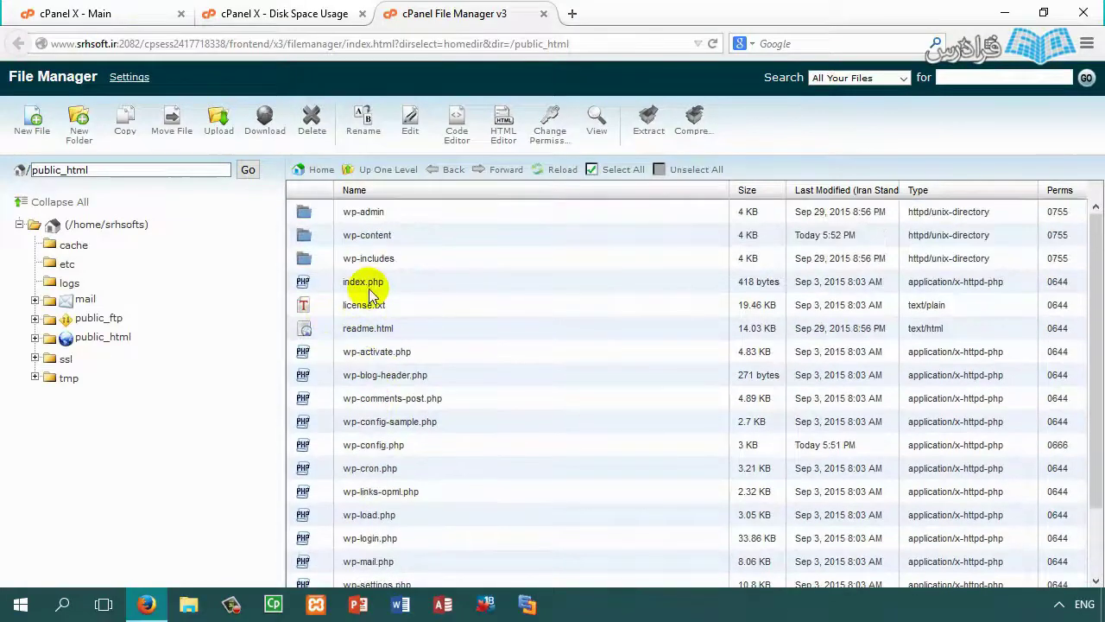
Step: Delete the three backup .tar.gz archives from the home directory
click(111, 224)
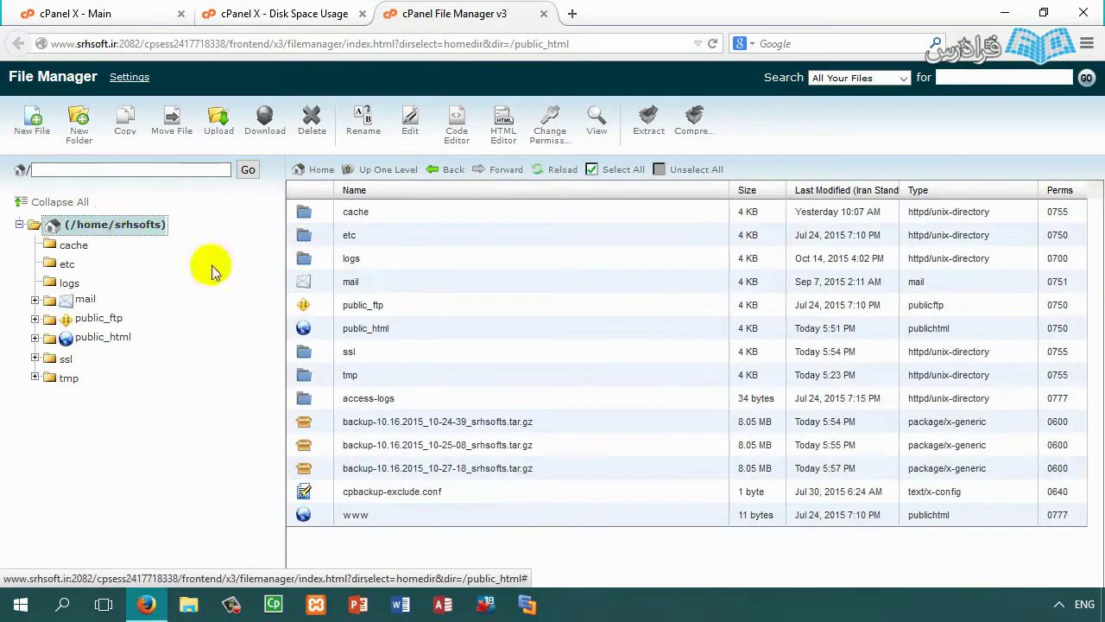
click(386, 426)
shift+click(370, 468)
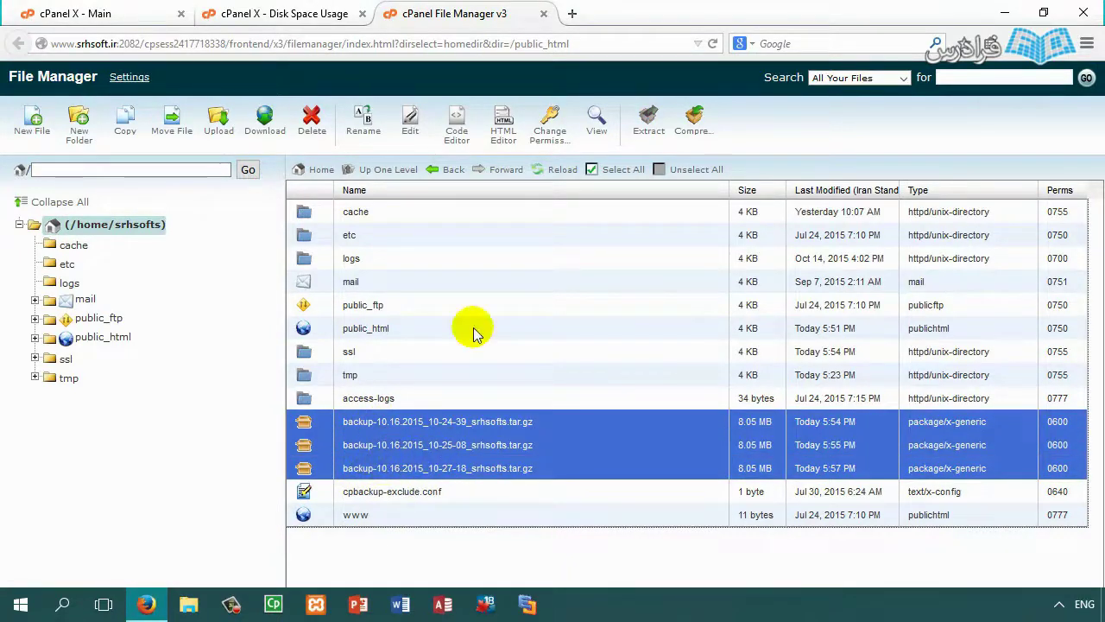
click(311, 120)
click(636, 389)
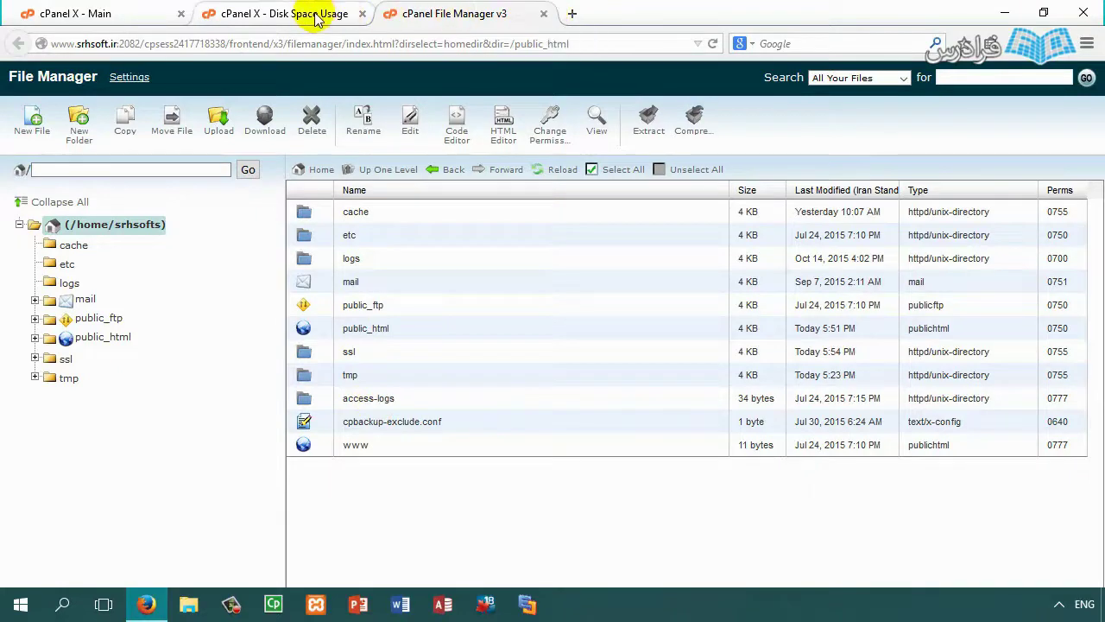
Step: Look over the tmp folder's five stats folders, then close the File Manager and Disk Space Usage tabs
click(544, 14)
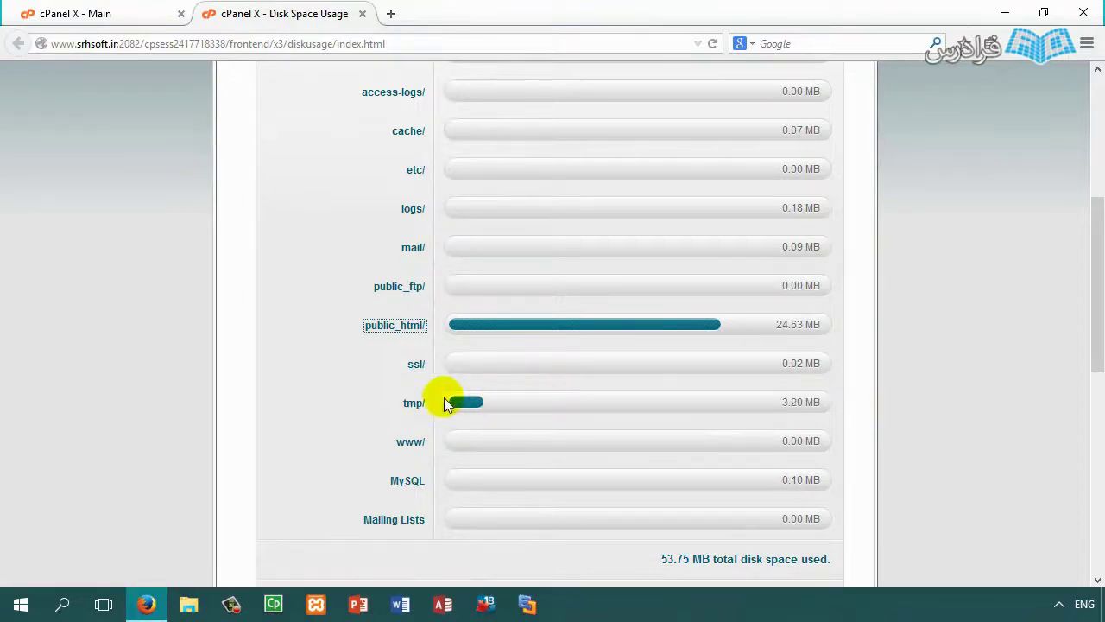
click(413, 402)
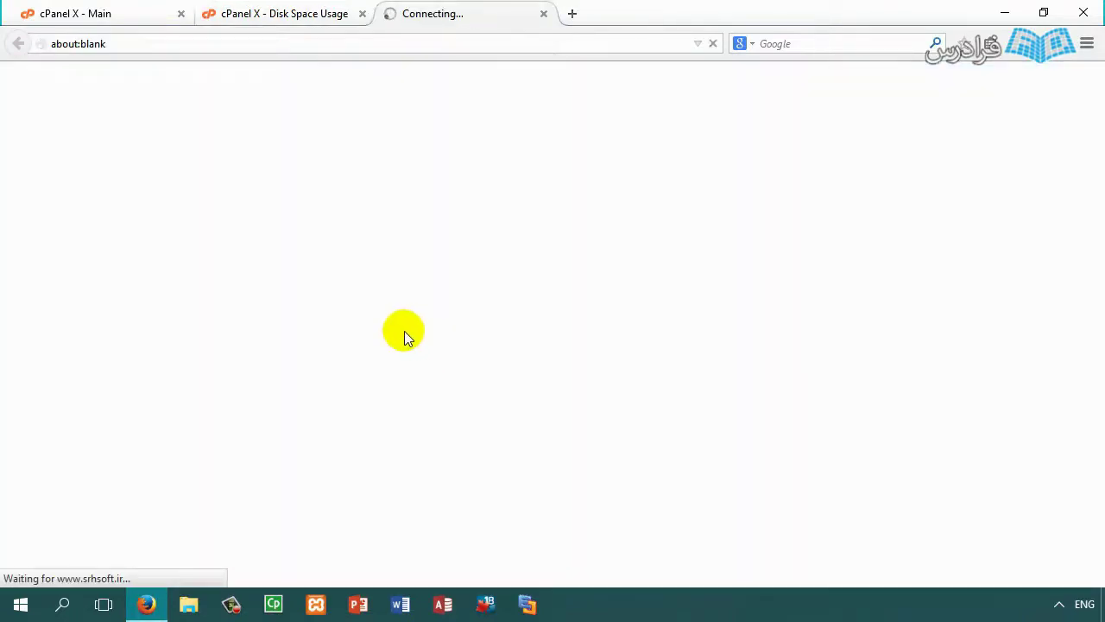
click(333, 213)
shift+click(328, 309)
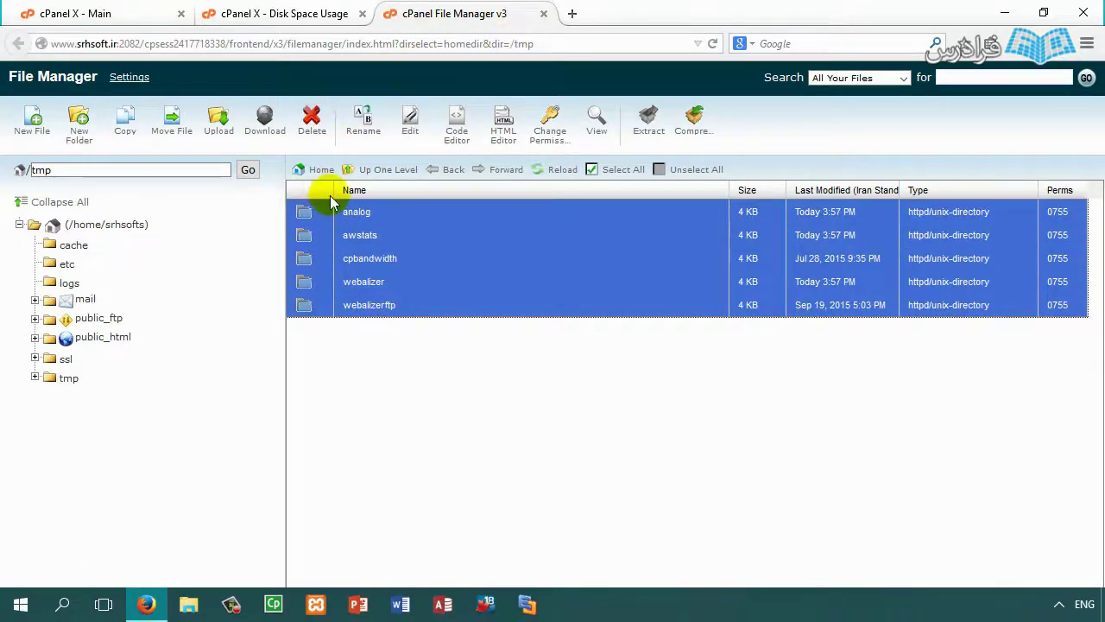
click(543, 16)
scroll(648, 493, down, 2)
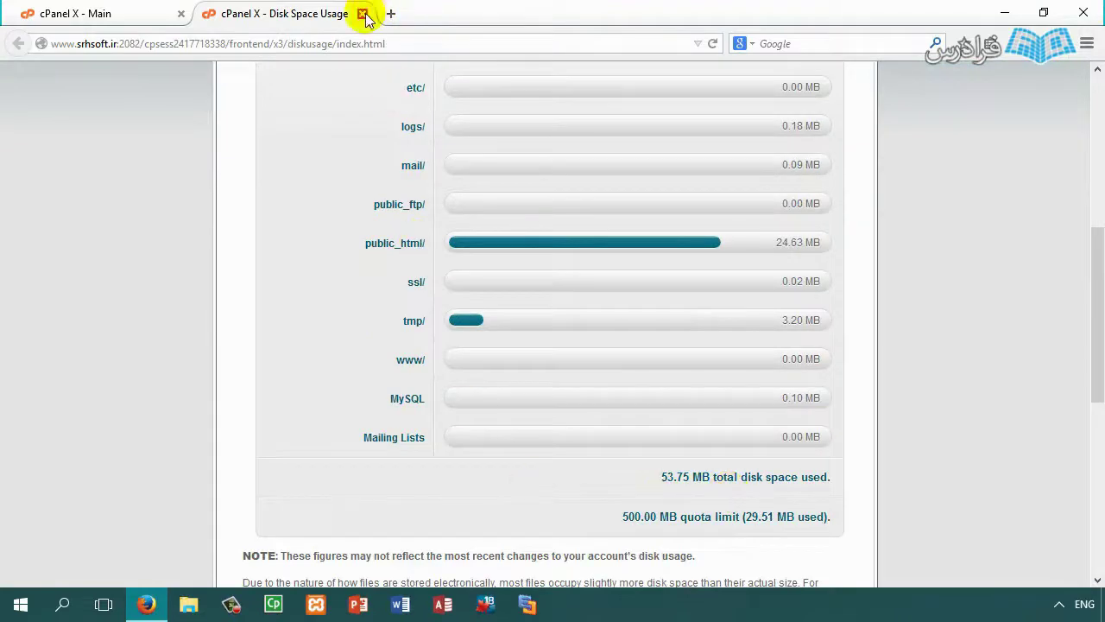
click(362, 14)
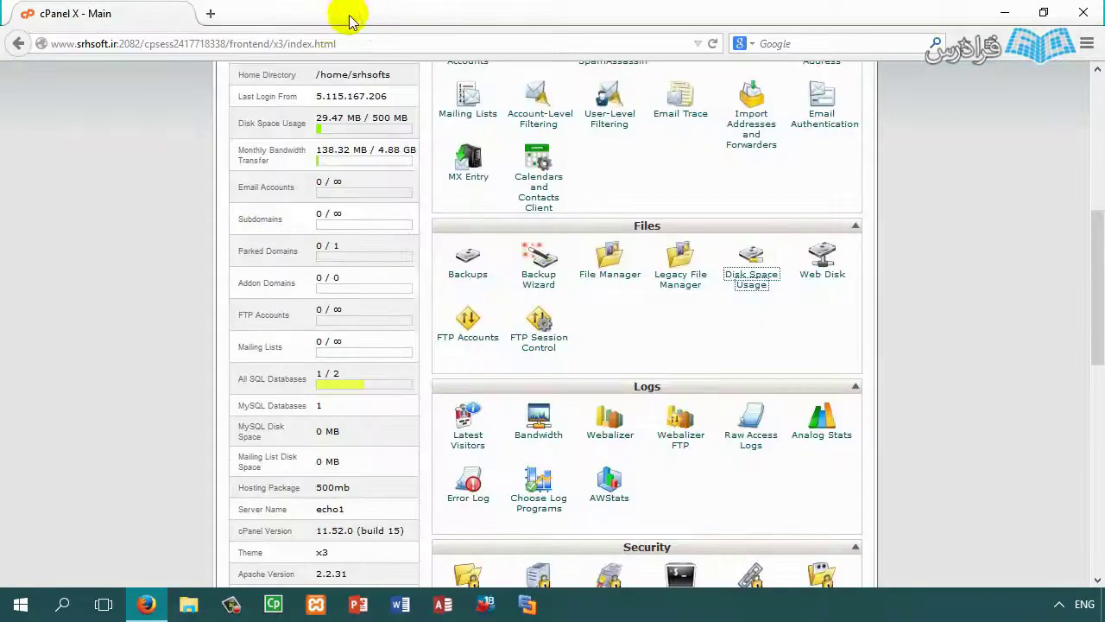
Step: Put Web Disk Accounts in a new tab, view its Create form, then return to the Main tab
middle_click(816, 288)
click(250, 10)
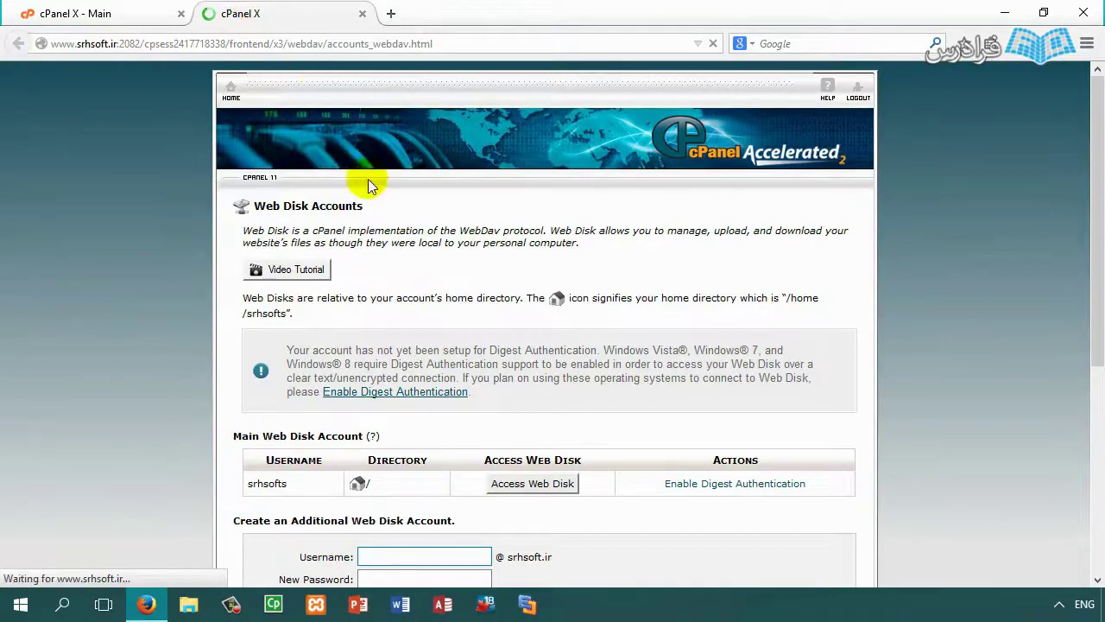
scroll(366, 186, down, 3)
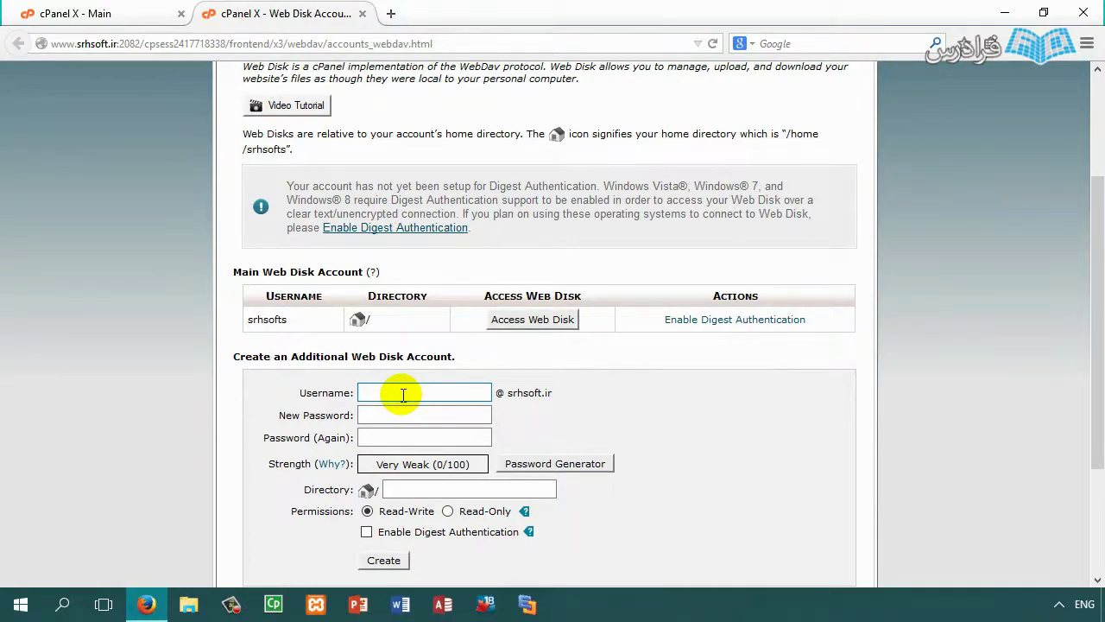
click(407, 491)
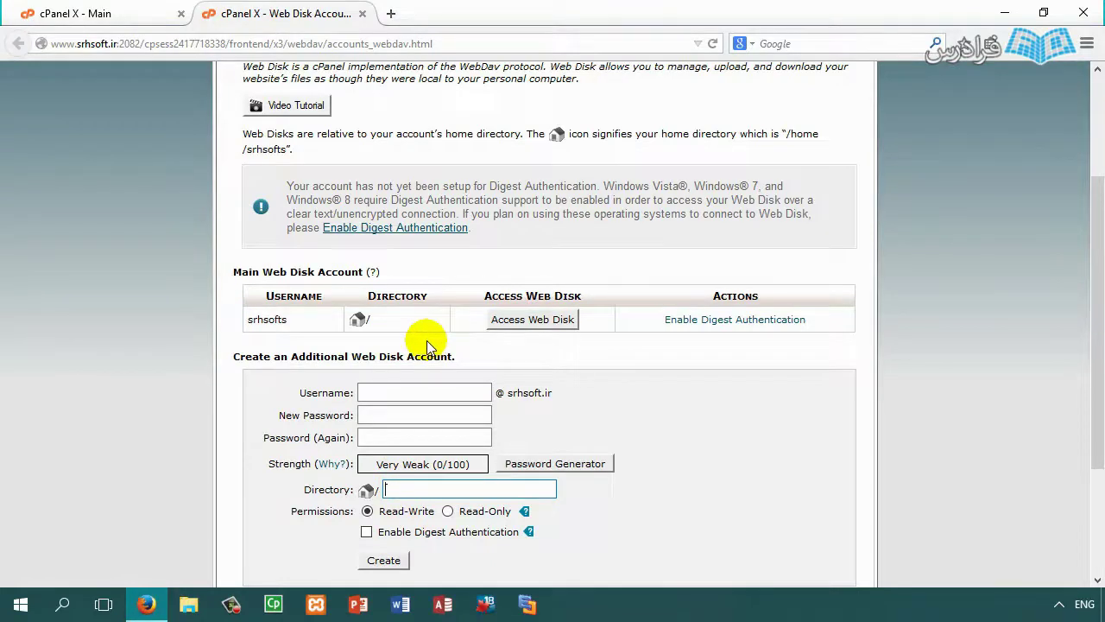
scroll(426, 345, down, 3)
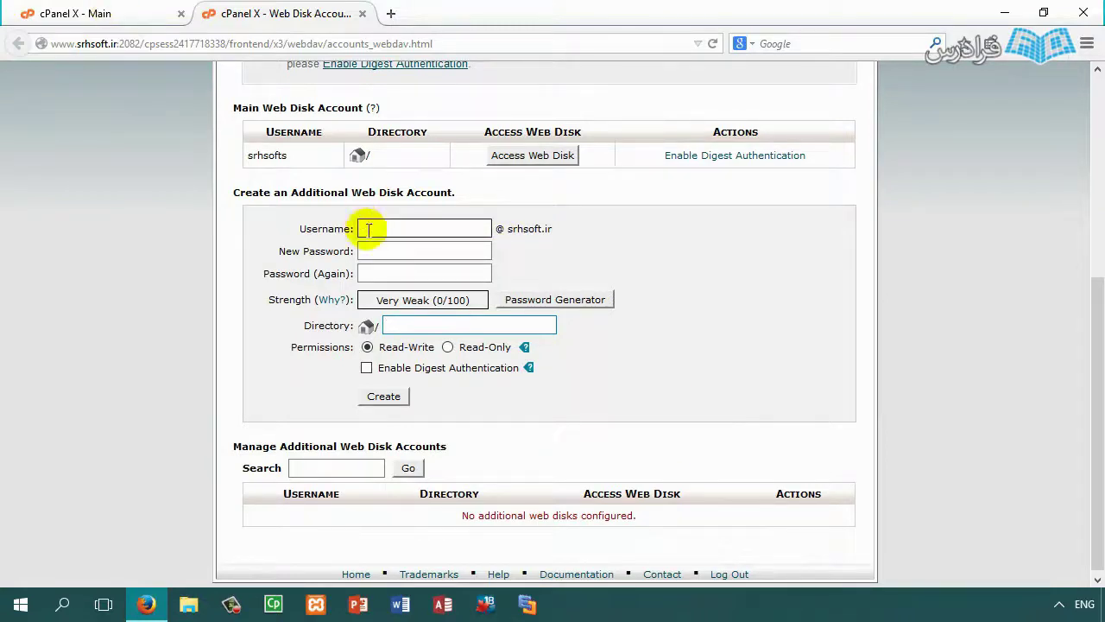
click(126, 12)
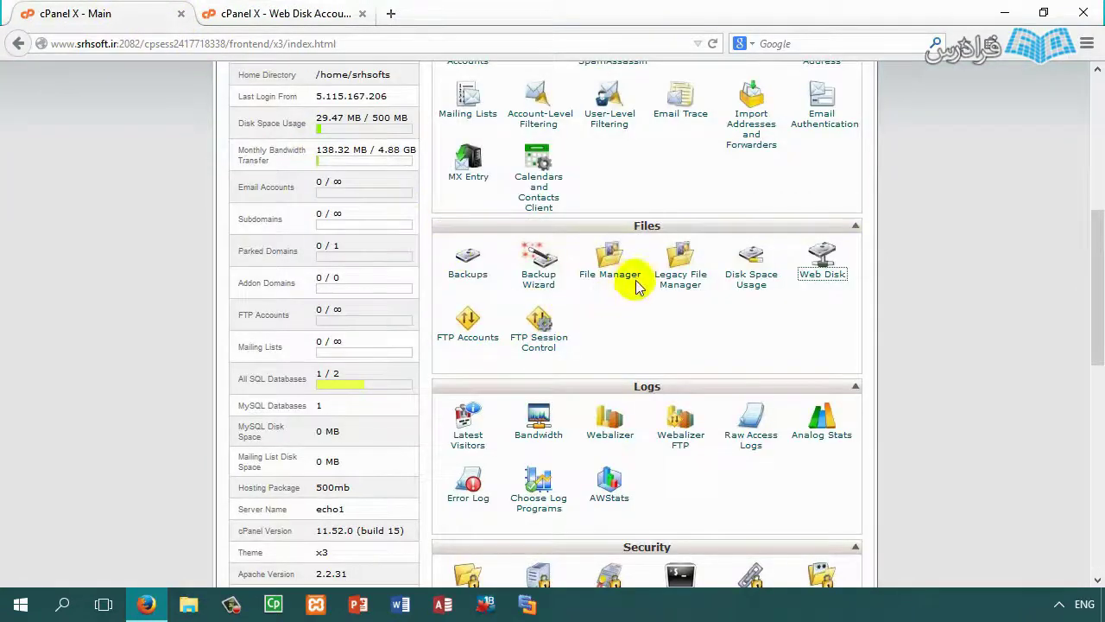
Step: Make a Test folder in public_html and copy its path for the Web Disk form
click(618, 281)
click(546, 437)
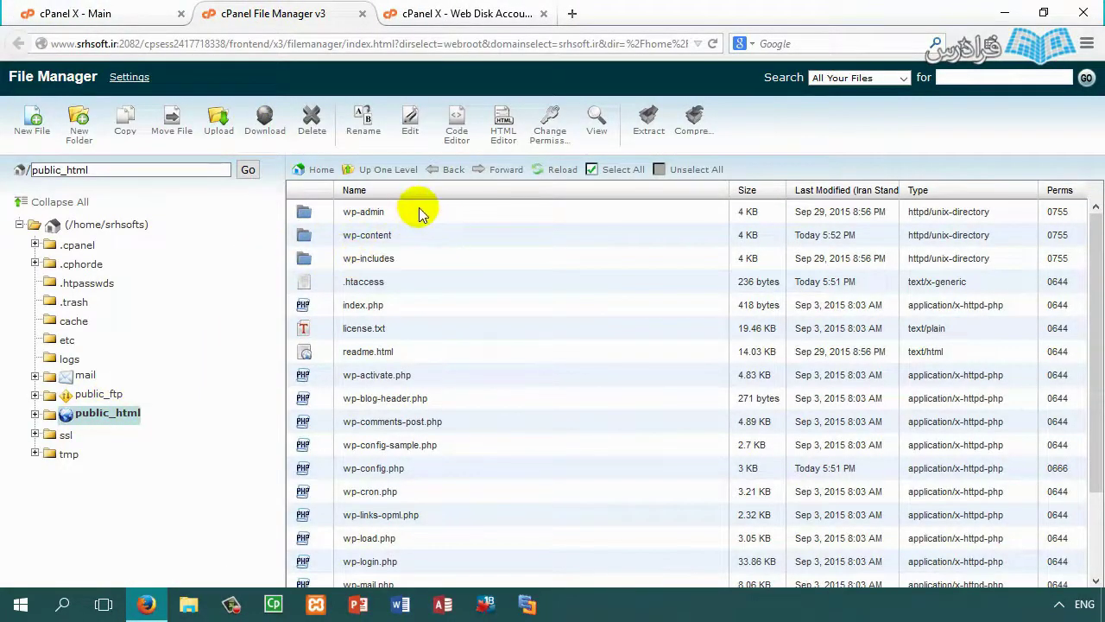
click(80, 121)
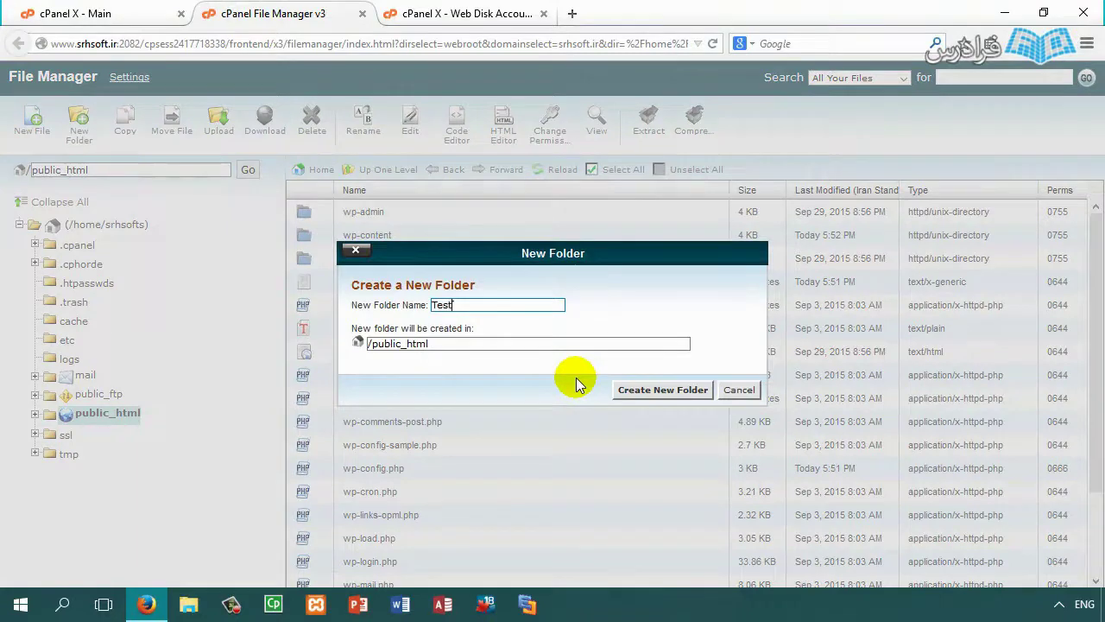
click(661, 388)
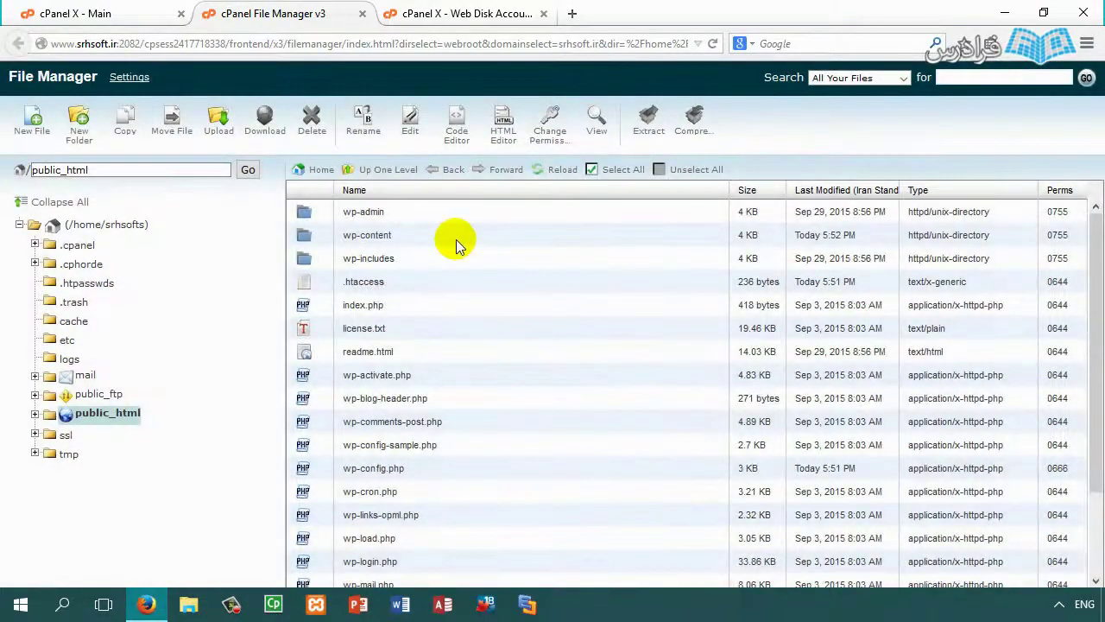
double_click(366, 214)
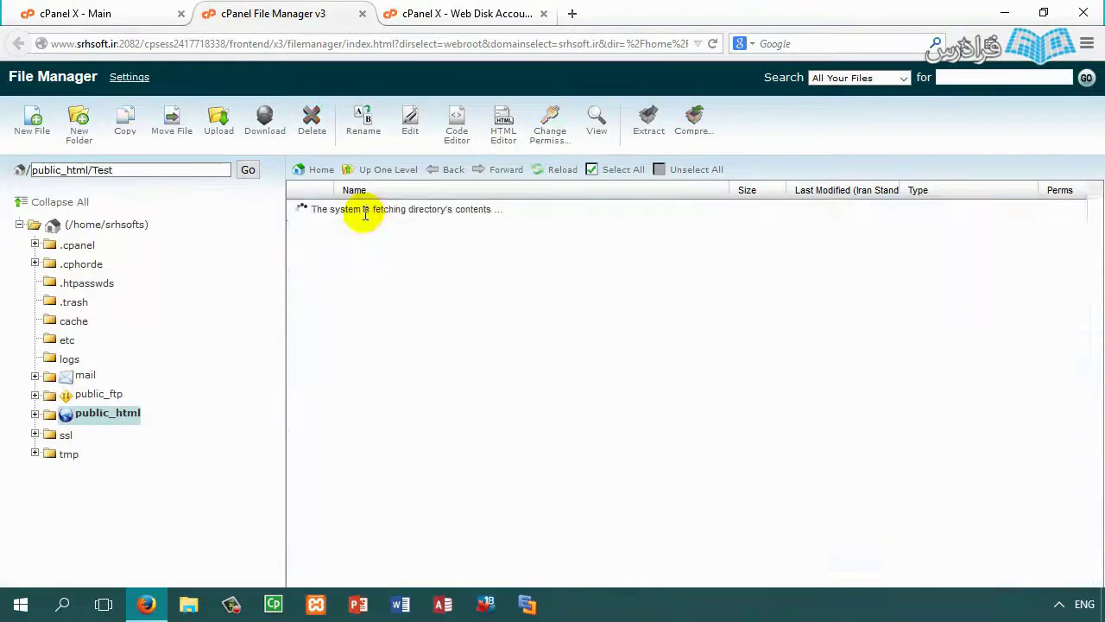
drag(173, 171, 22, 182)
key(ctrl+c)
click(466, 13)
Step: Paste the Test folder path as the directory, enter username test, and apply a generated password
click(427, 327)
key(ctrl+v)
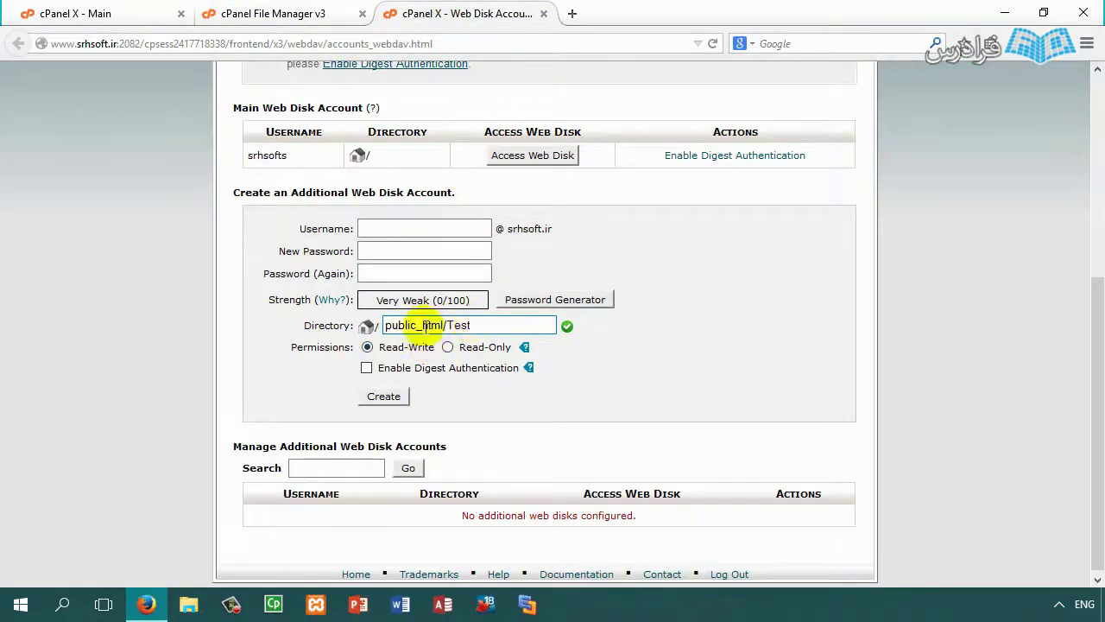
click(468, 326)
click(368, 226)
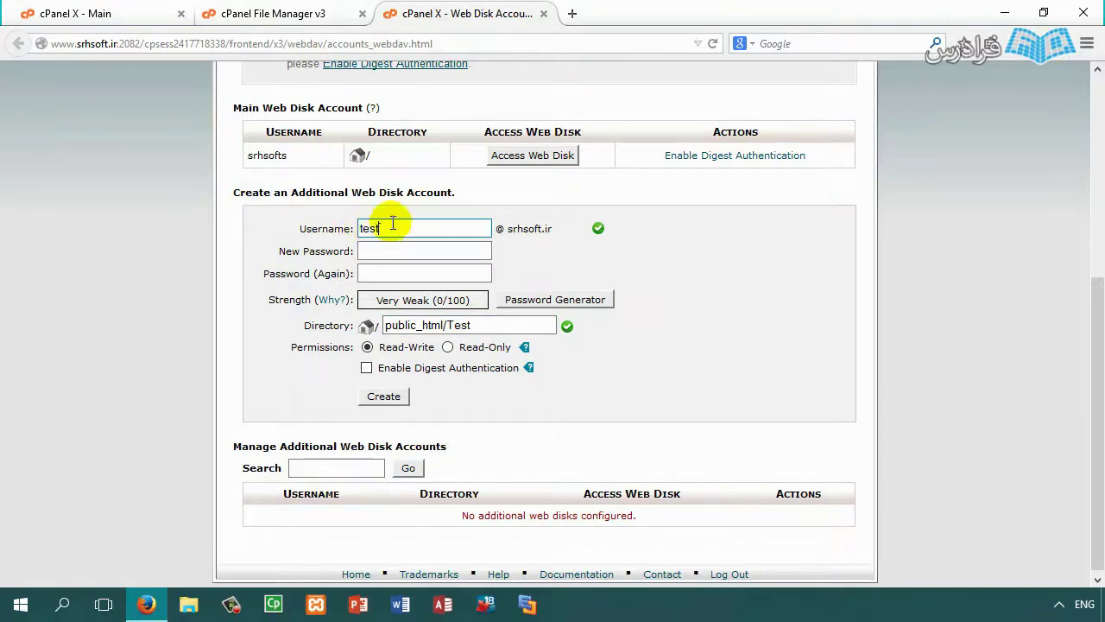
click(461, 256)
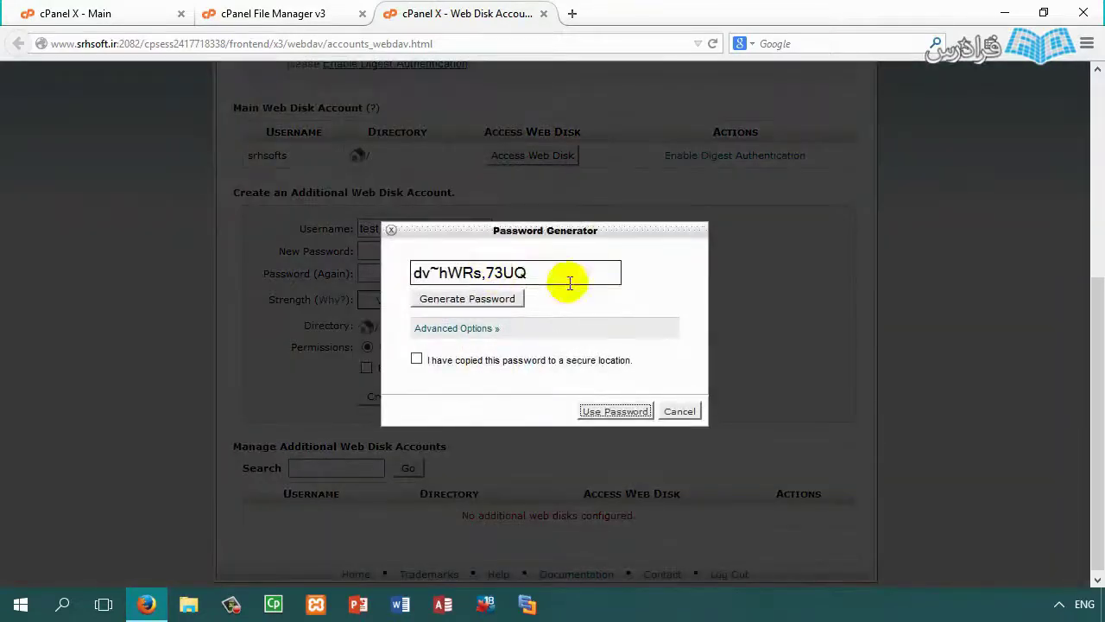
click(497, 299)
click(499, 300)
click(439, 361)
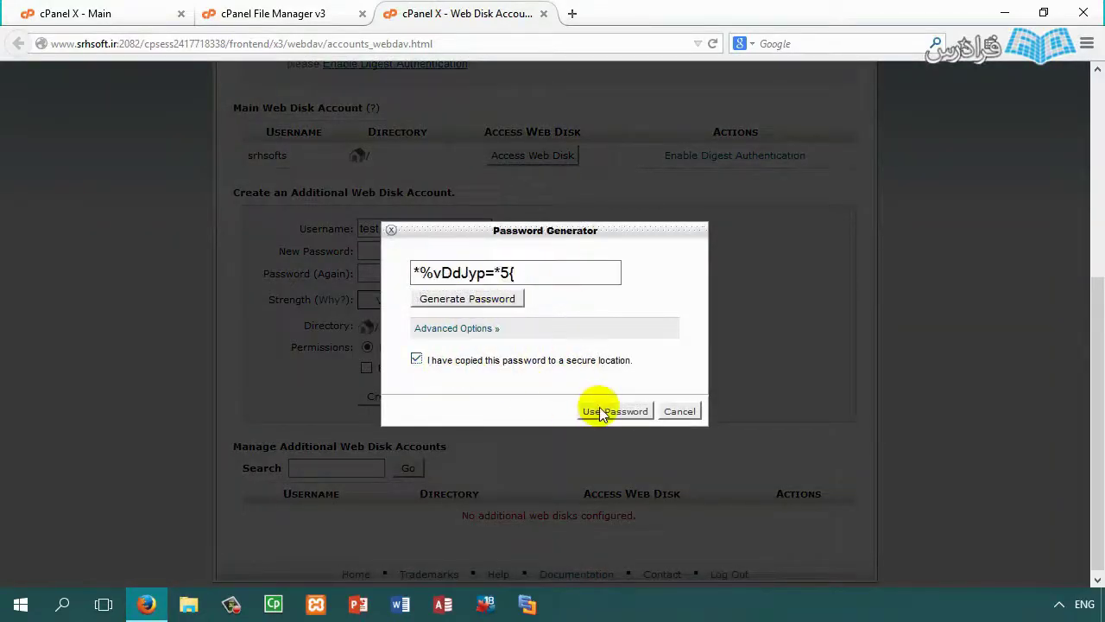
click(604, 410)
Step: Generate a fresh Very Strong password, copy it, and fill both password fields with it
click(544, 299)
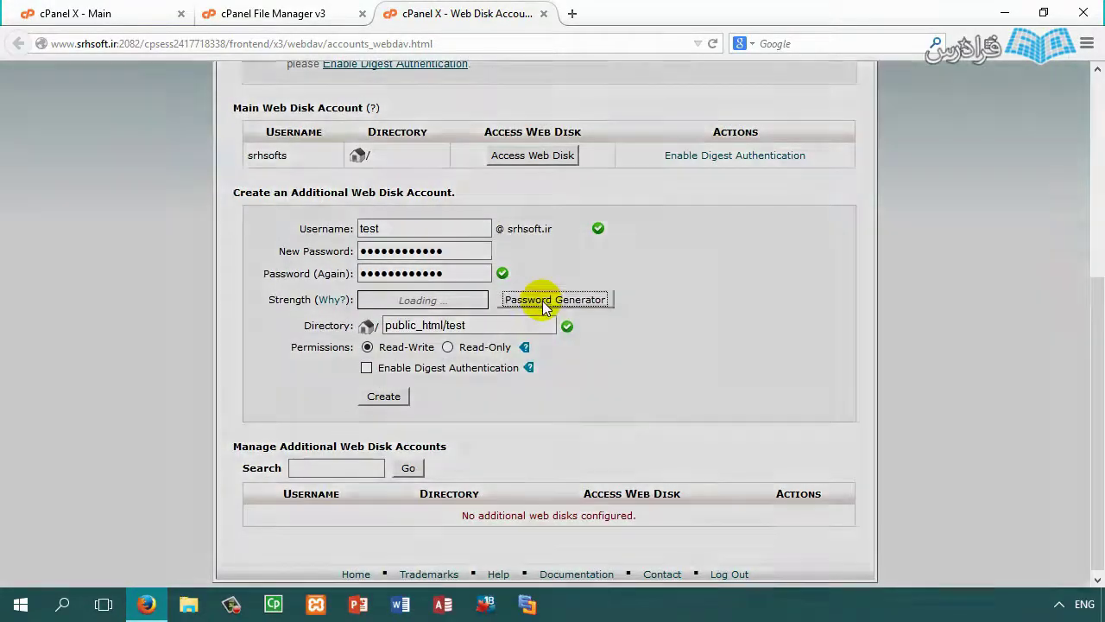
click(509, 299)
triple_click(491, 274)
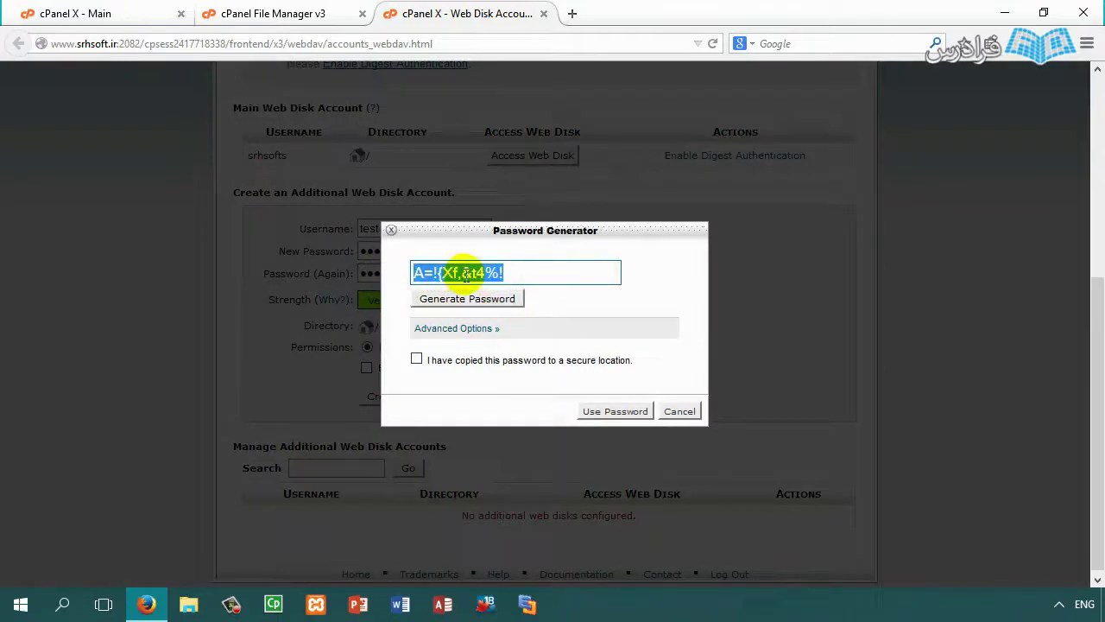
right_click(466, 274)
click(497, 328)
click(443, 363)
click(615, 412)
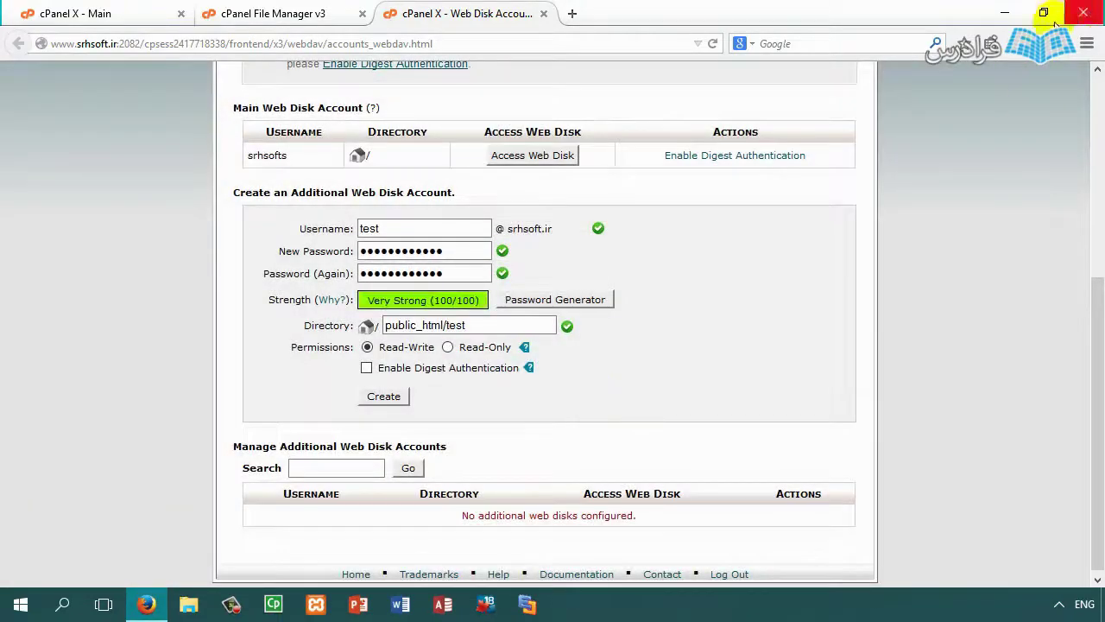
Step: Launch a blank Notepad from a Start search for 'note', then minimise it
click(63, 608)
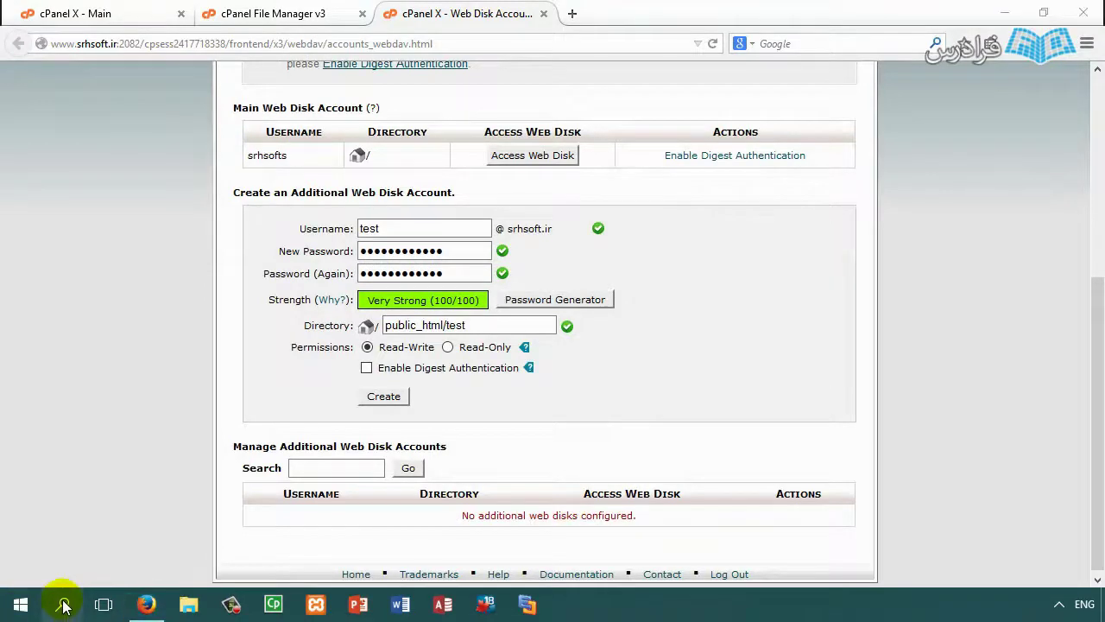
text(n)
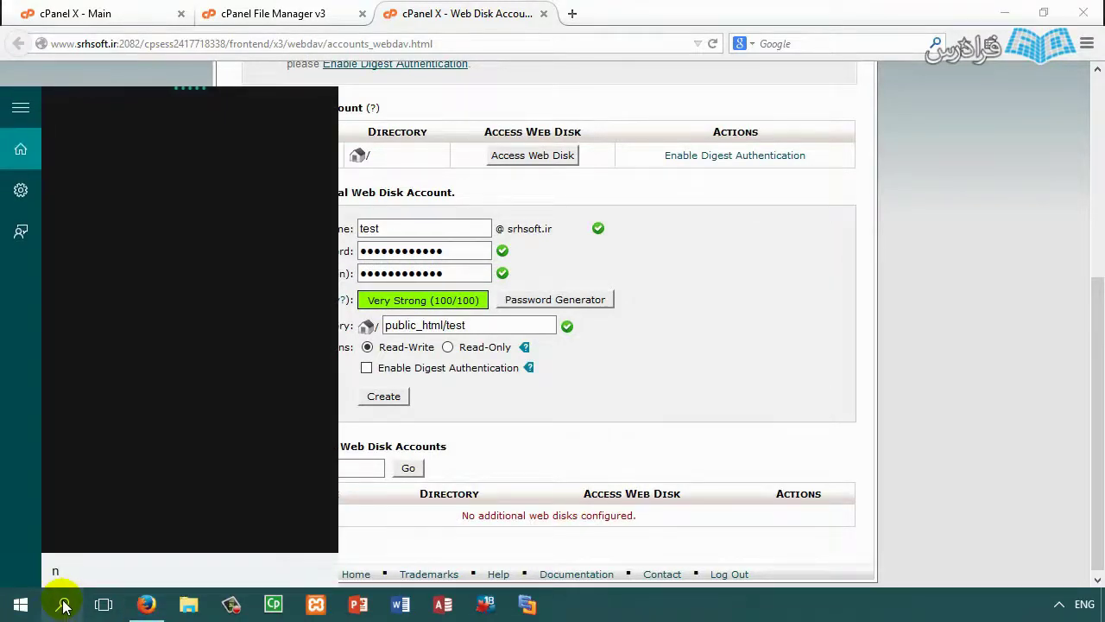
text(ote)
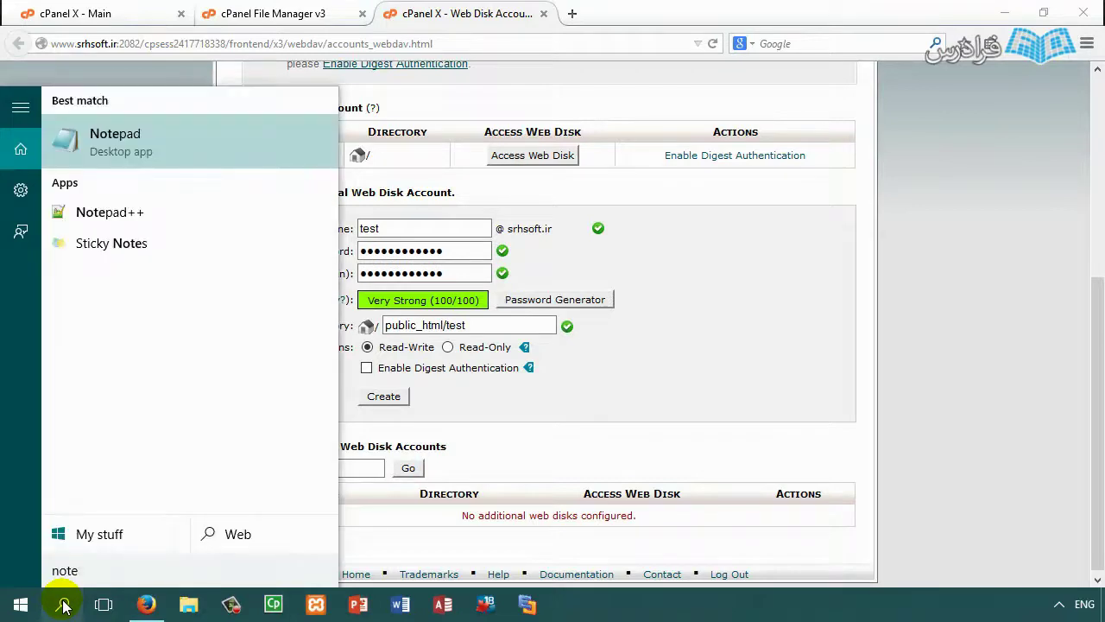
text(\)
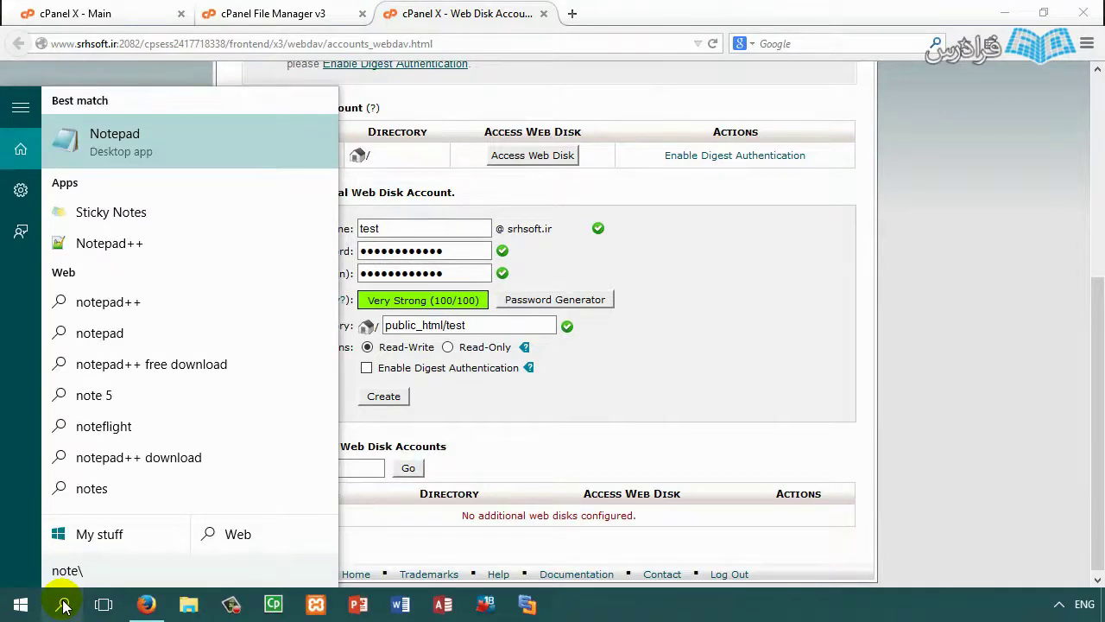
key(BackSpace)
key(Return)
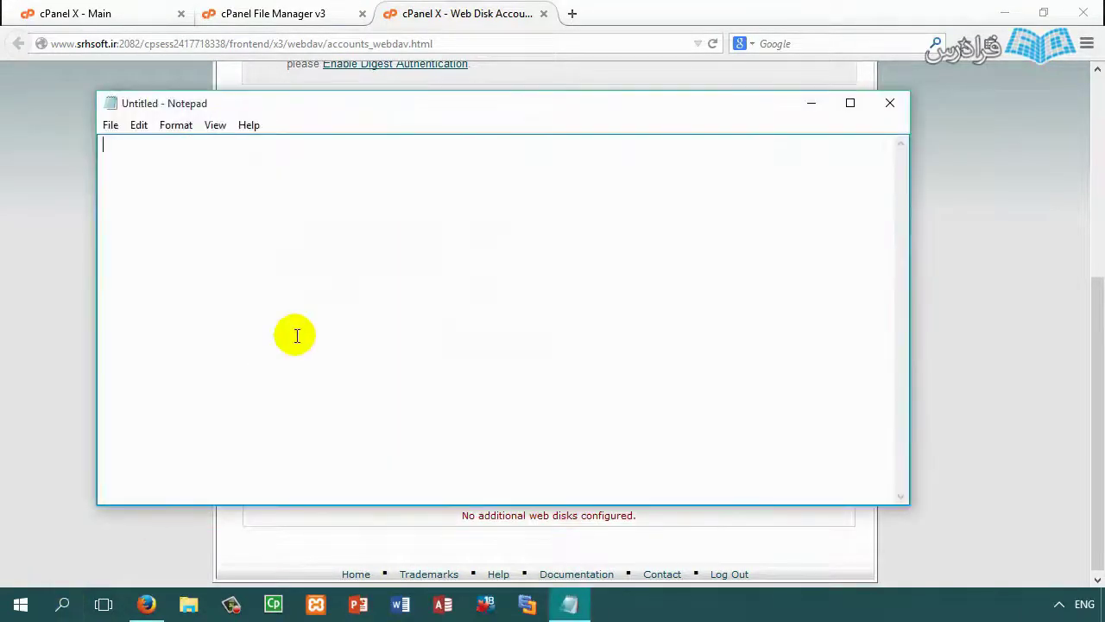
click(812, 103)
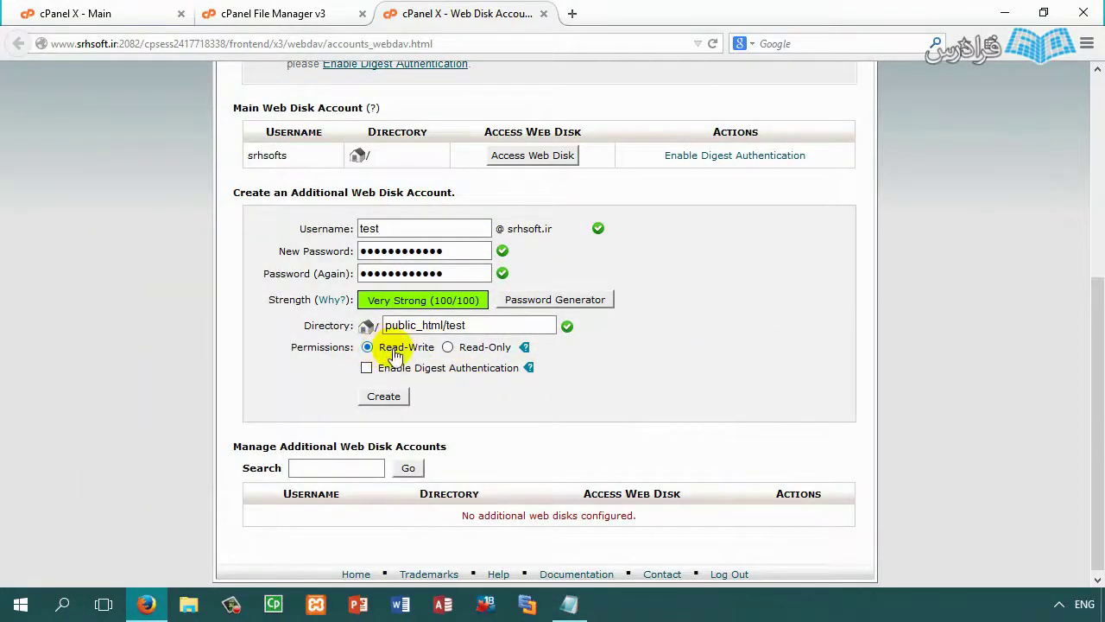
Step: Create the test Web Disk account for public_html/test and read its connection instructions
click(386, 397)
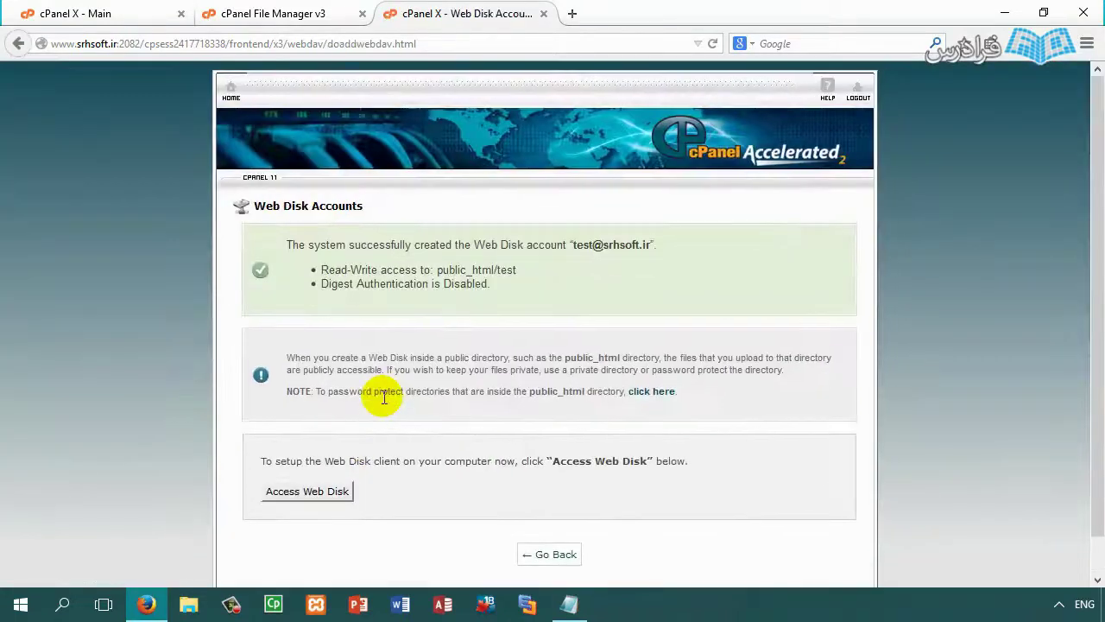
scroll(402, 337, down, 1)
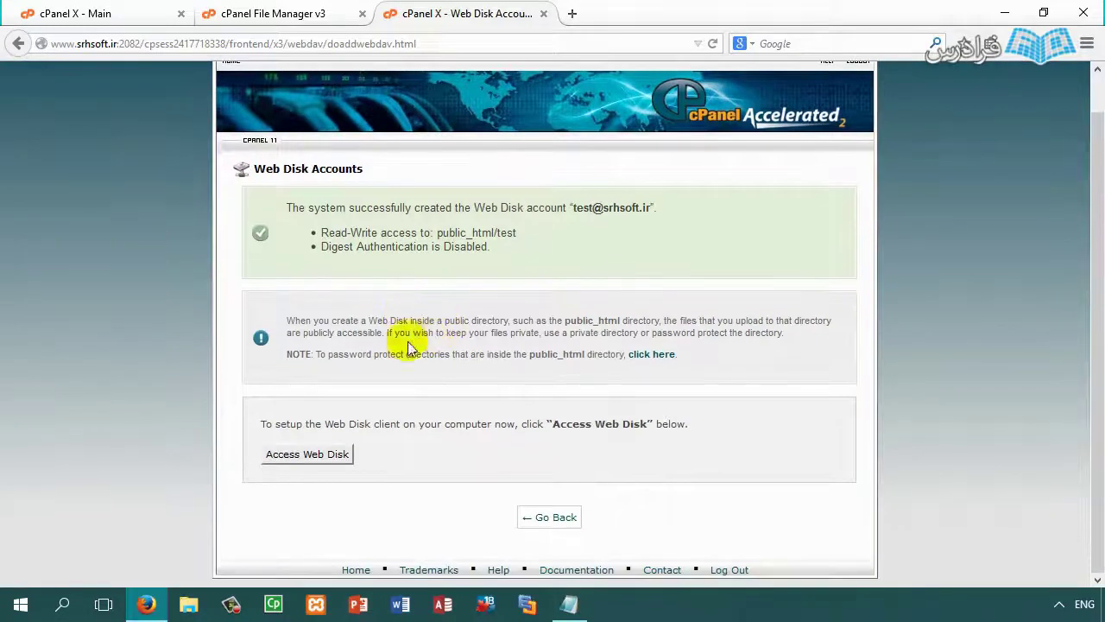
click(318, 463)
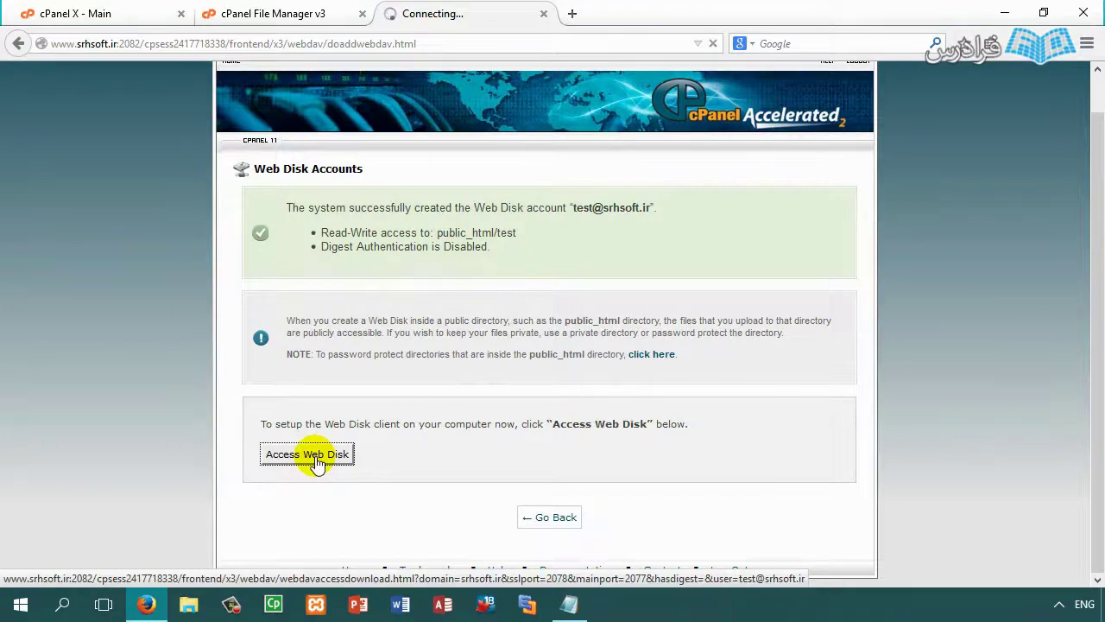
scroll(440, 351, down, 3)
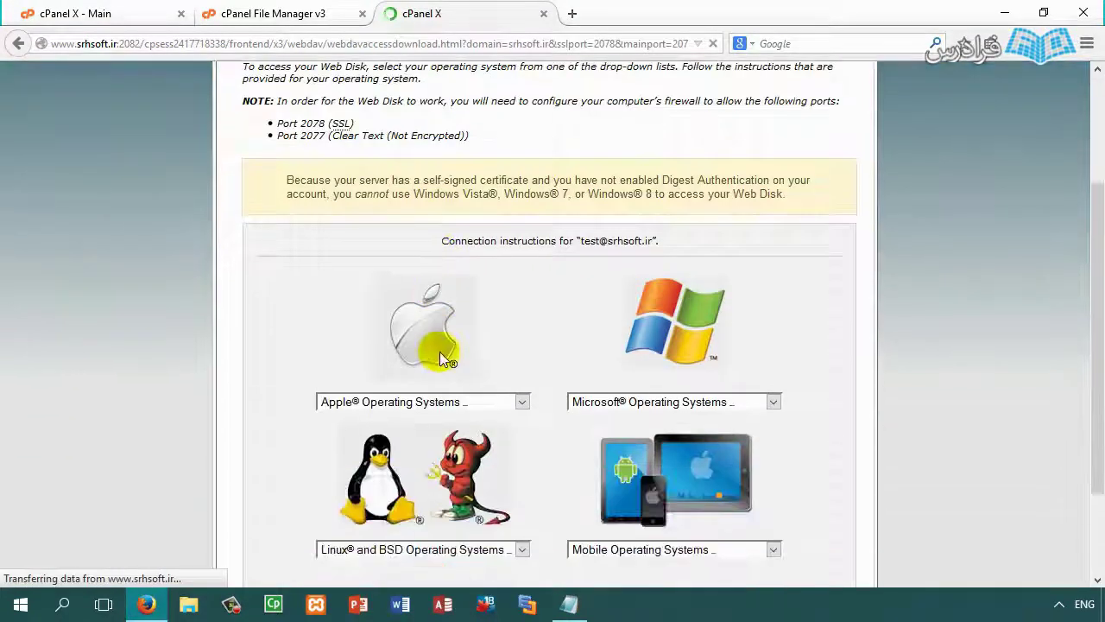
scroll(546, 524, down, 2)
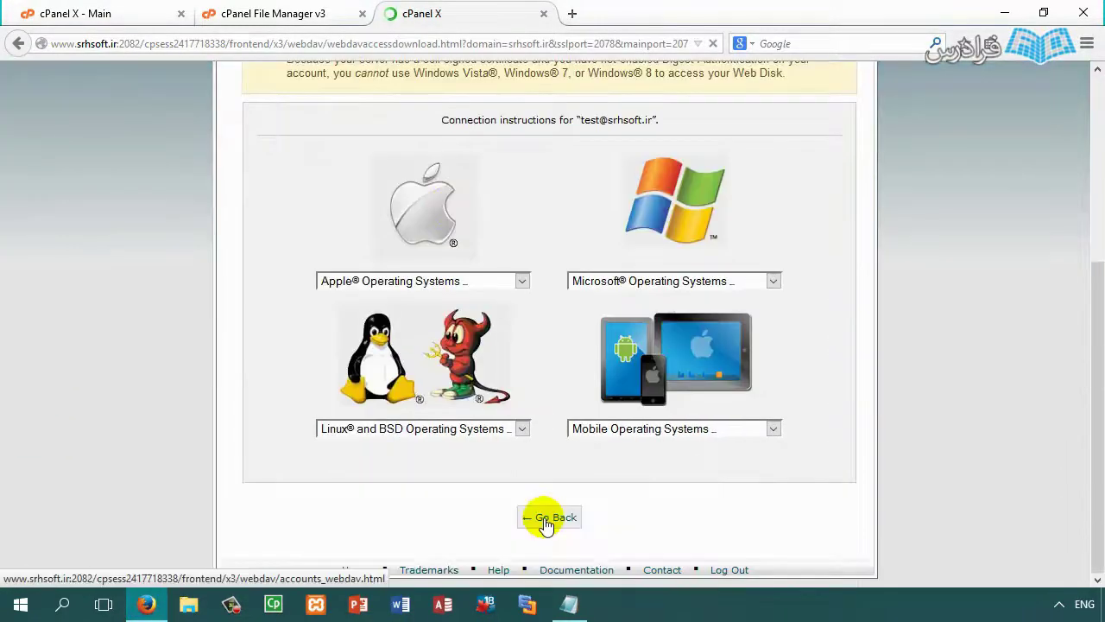
scroll(525, 439, down, 3)
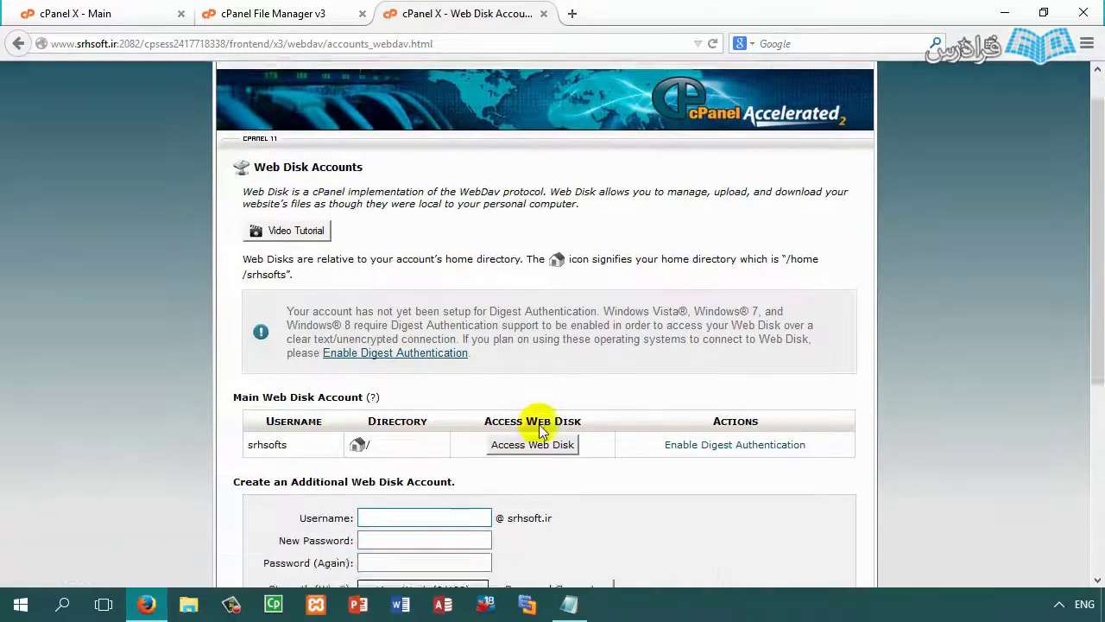
scroll(523, 416, down, 3)
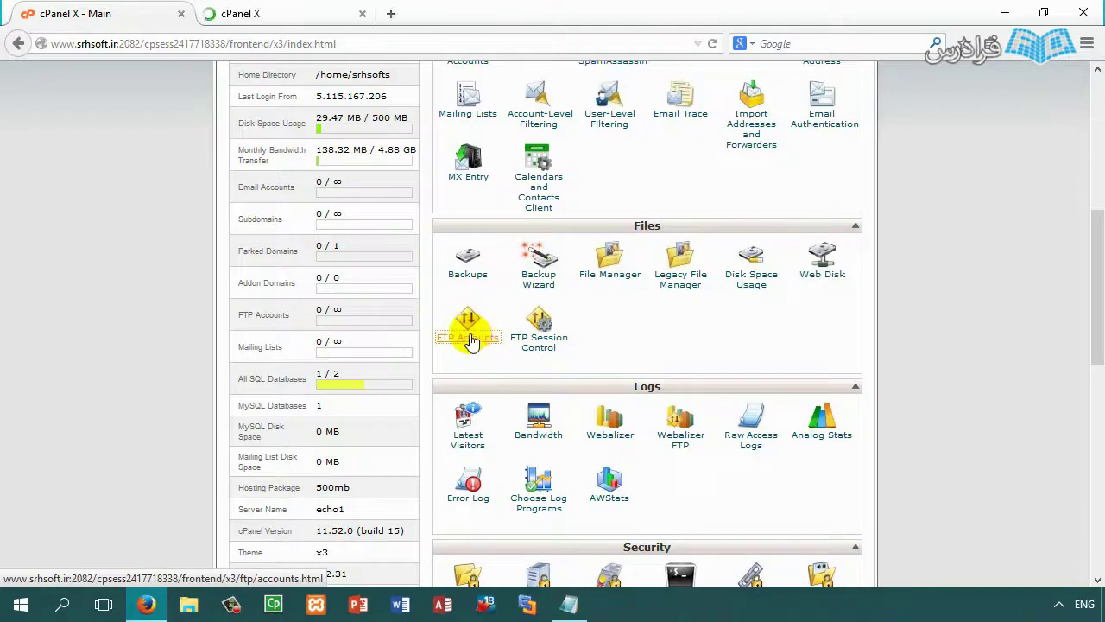
Step: Go to the FTP Accounts page, look over it, and begin at the Login field
click(298, 12)
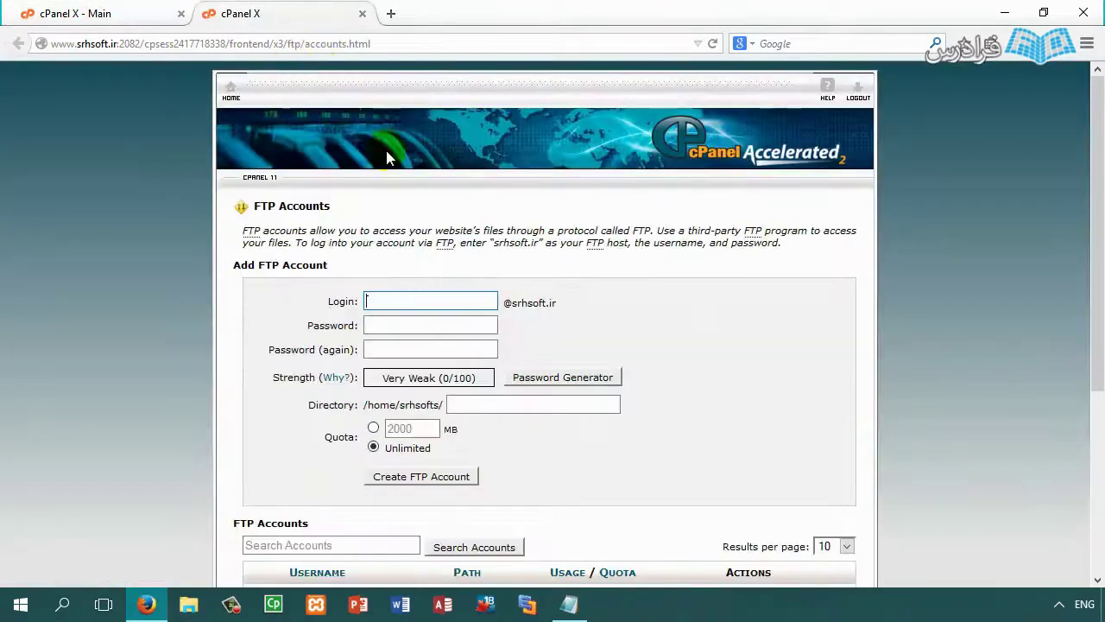
scroll(592, 308, down, 3)
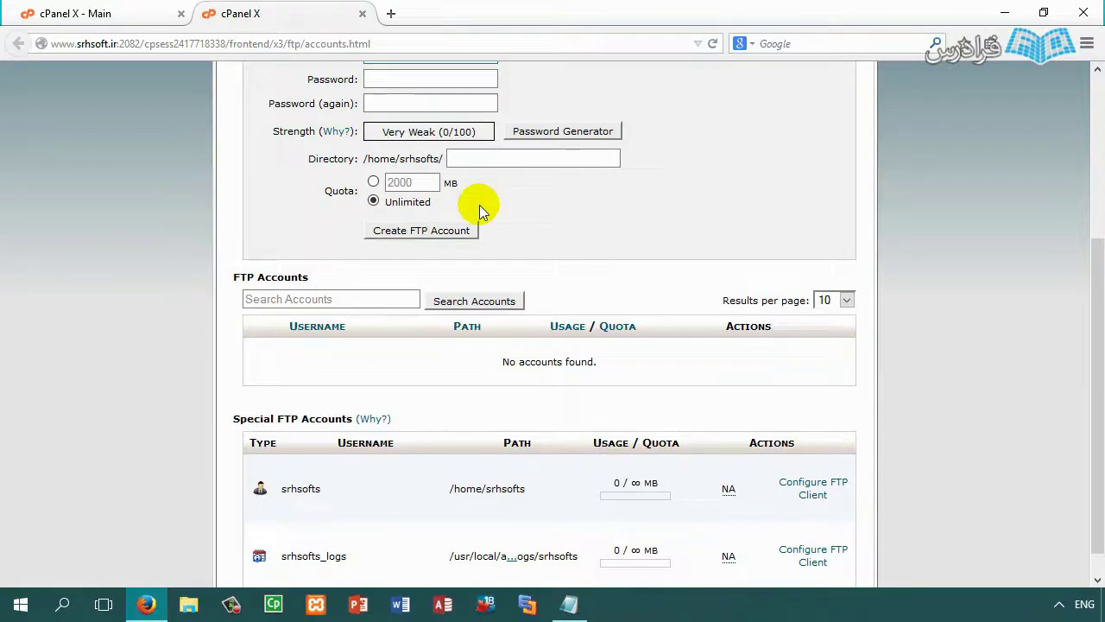
scroll(479, 205, down, 1)
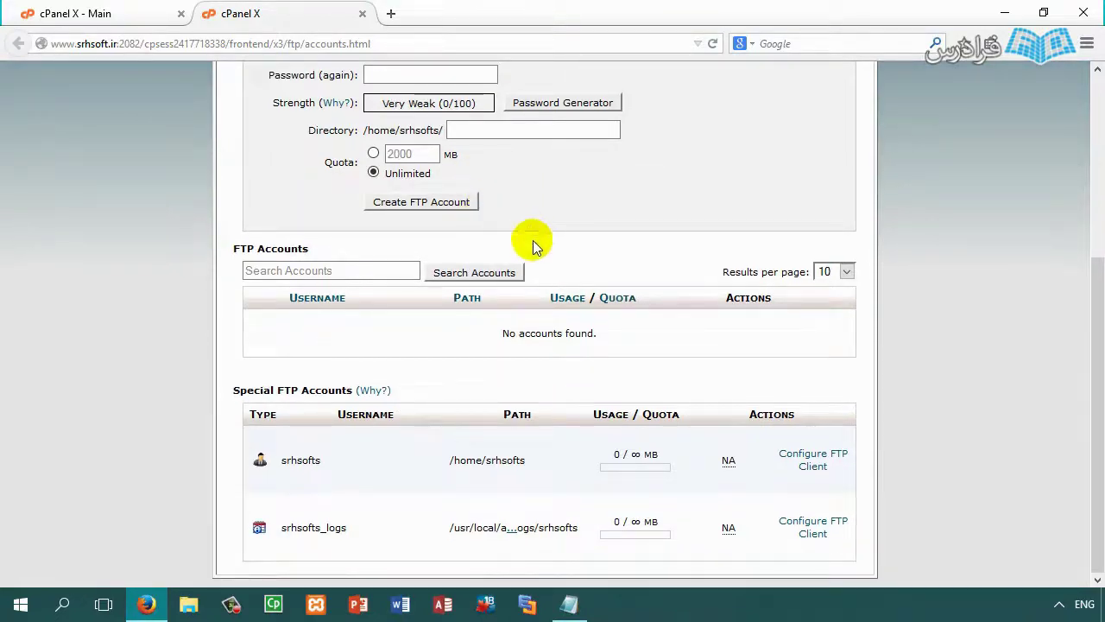
scroll(533, 240, up, 4)
click(417, 300)
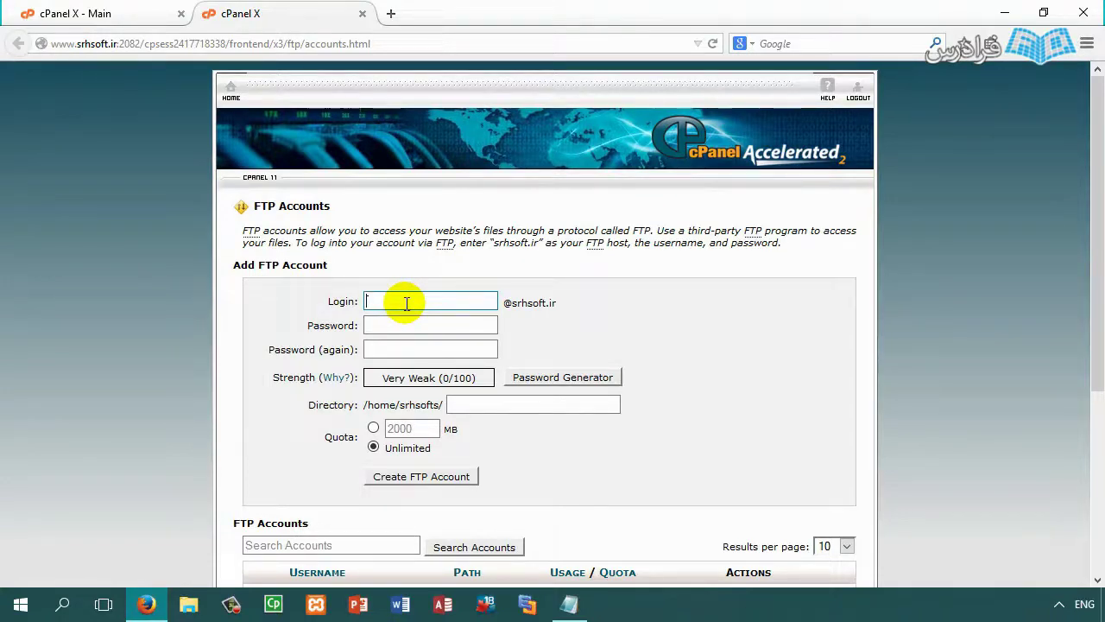
Step: Enter FTP login test and fill both password fields with a generated password
text(test)
click(411, 325)
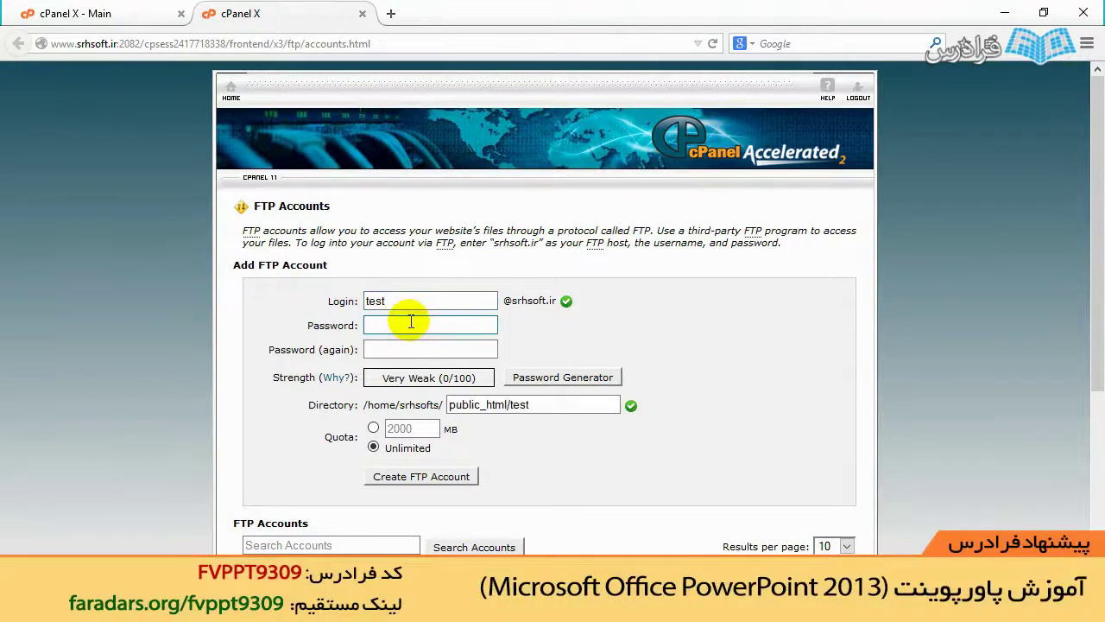
click(585, 378)
click(467, 298)
drag(525, 273, 383, 283)
click(457, 361)
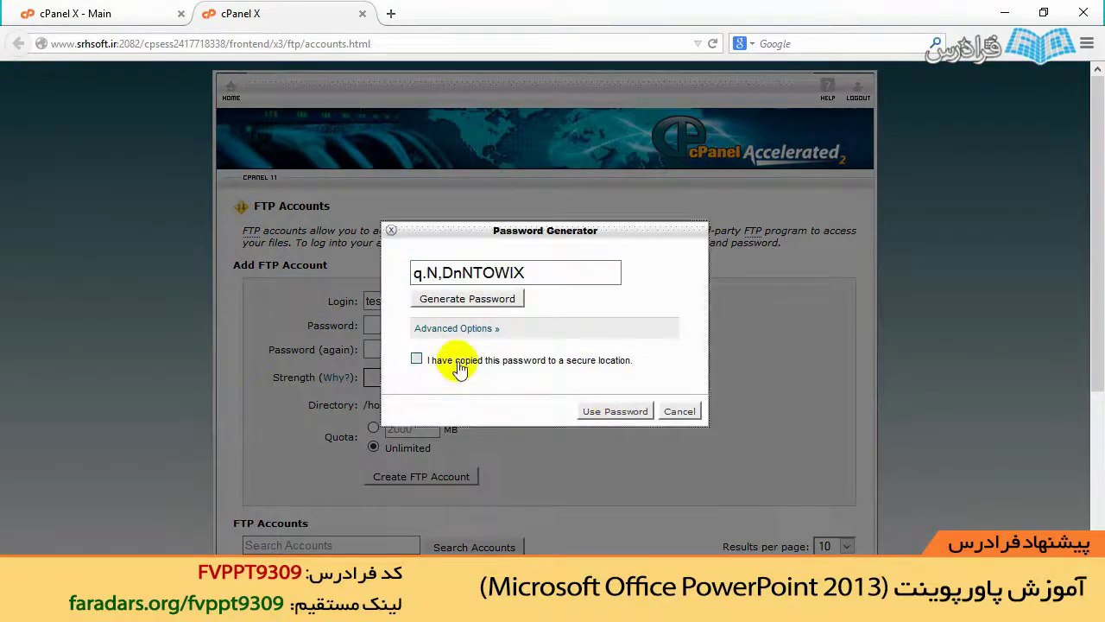
click(613, 411)
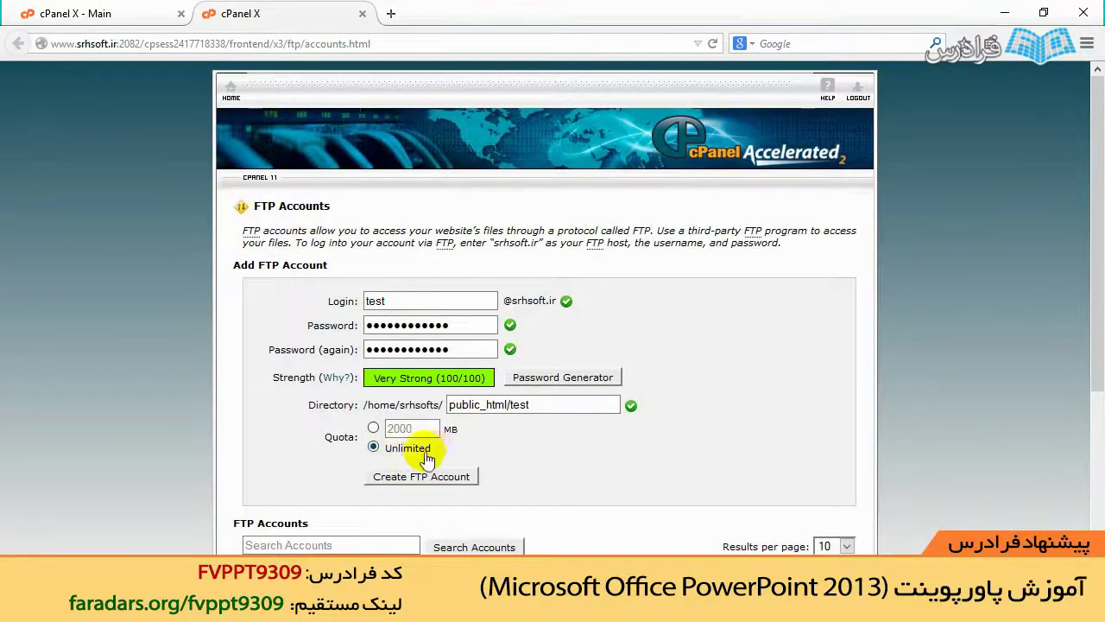
Step: Leave the quota at Unlimited and create the test FTP account for public_html/test
double_click(402, 428)
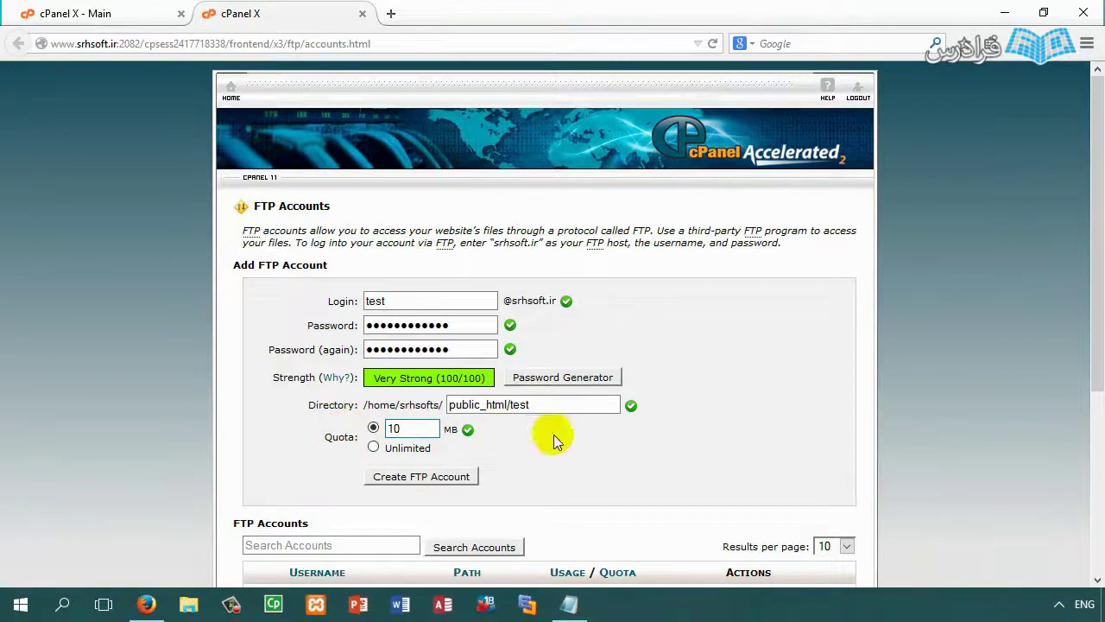
double_click(392, 426)
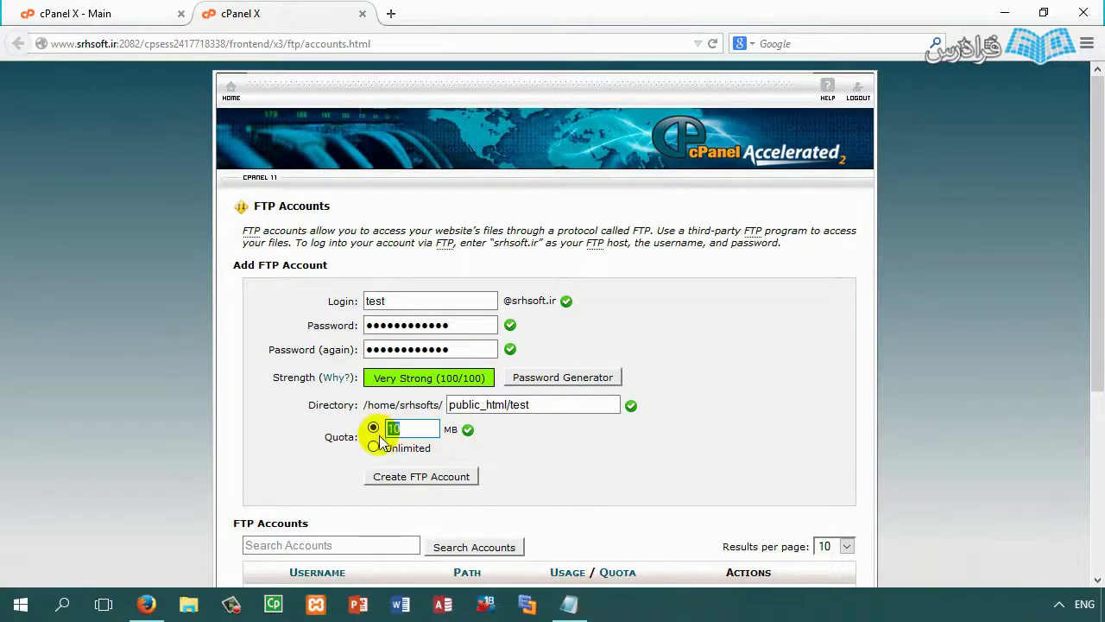
text(2)
click(373, 447)
scroll(533, 441, down, 3)
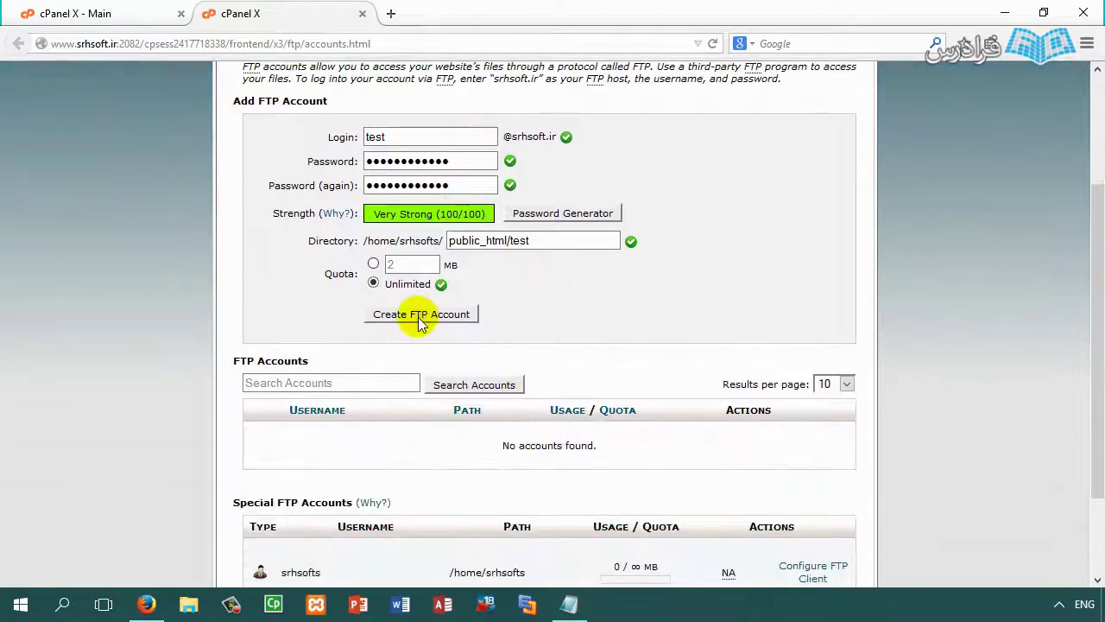
click(418, 316)
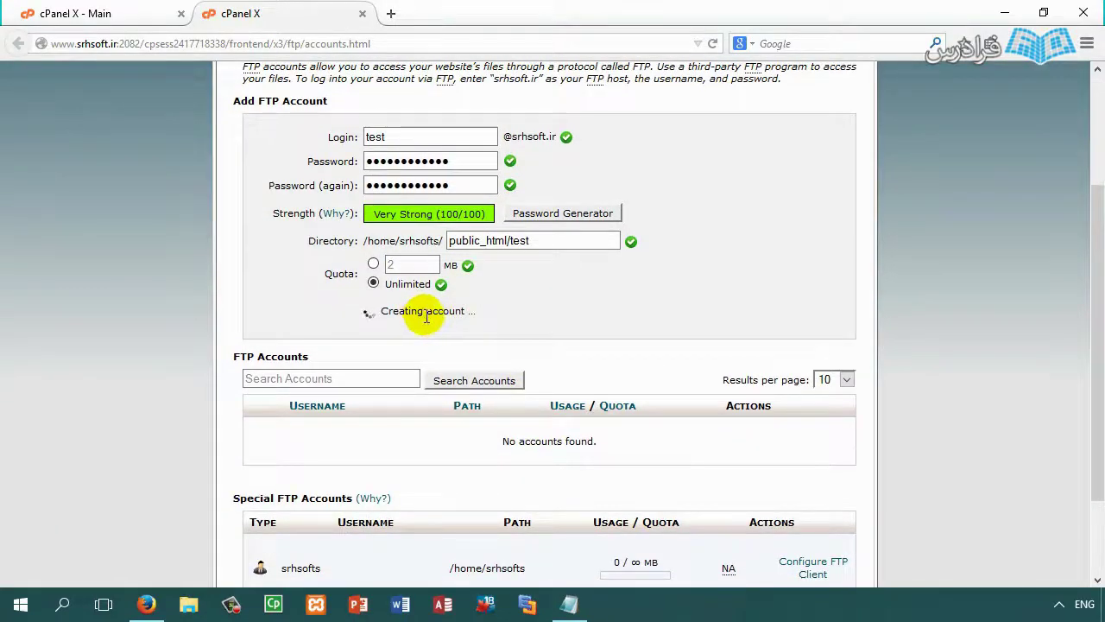
Step: Check the saved password in Notepad, then search the system for 'file'
click(569, 604)
click(473, 394)
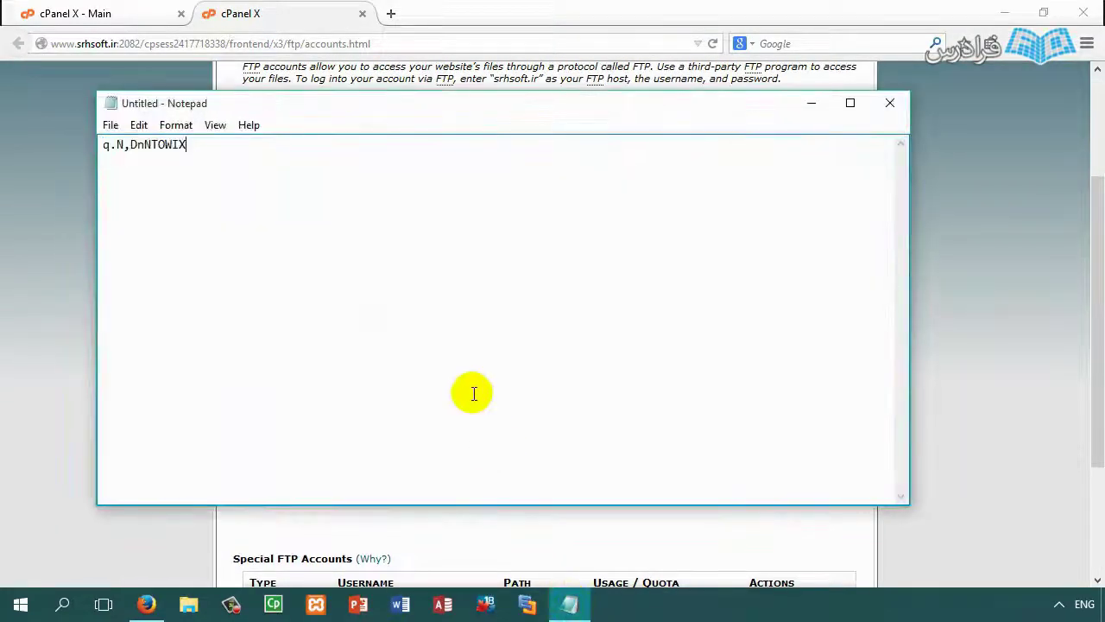
double_click(152, 161)
click(253, 12)
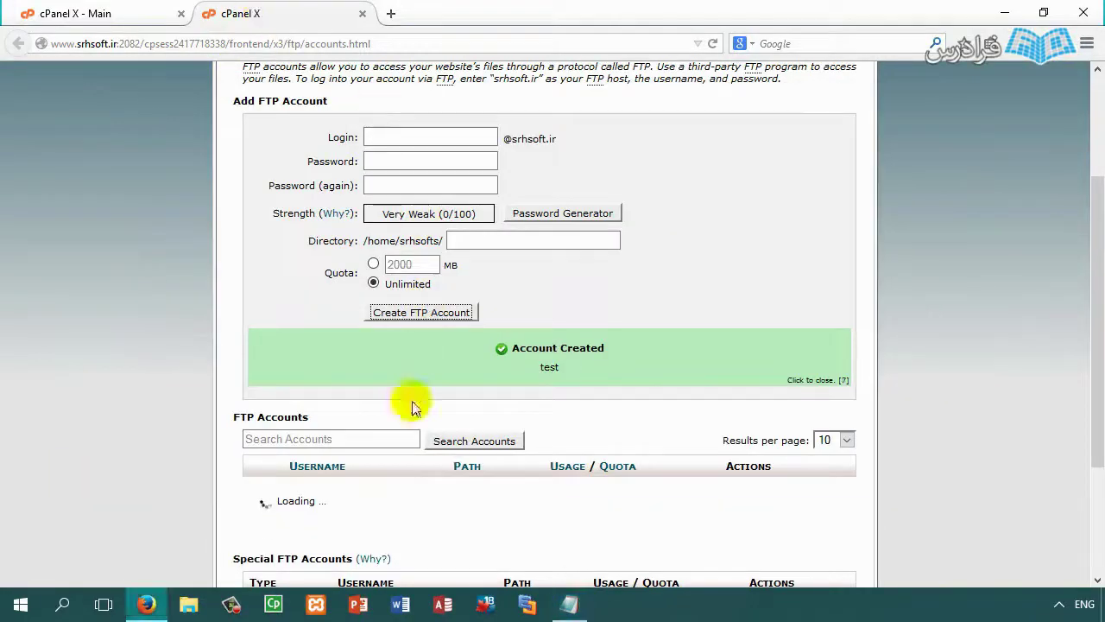
scroll(440, 449, down, 3)
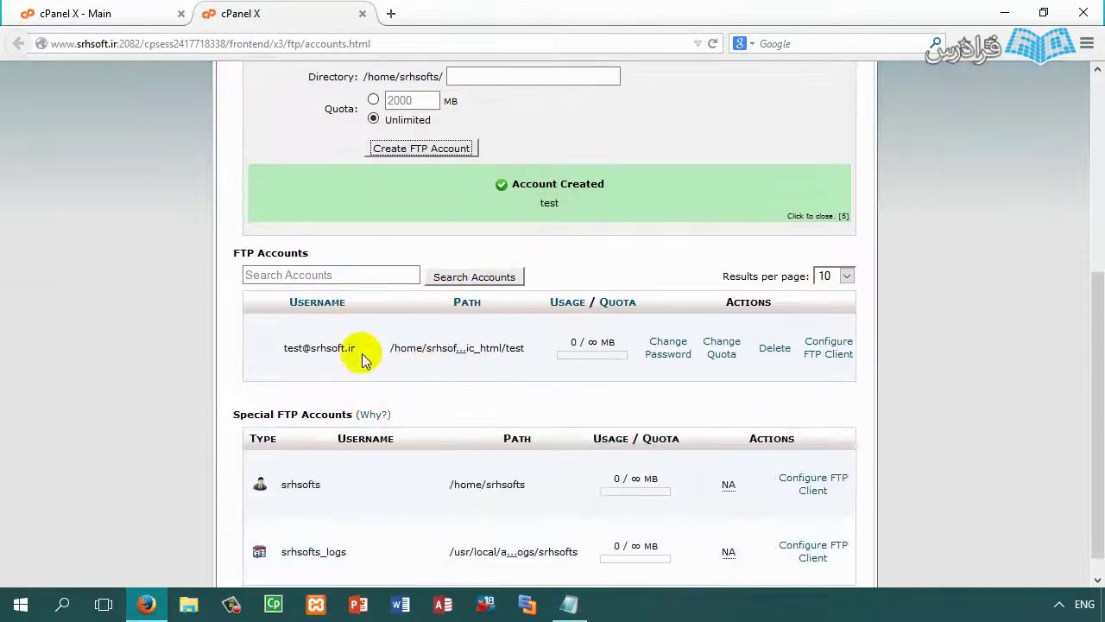
click(62, 607)
text(file)
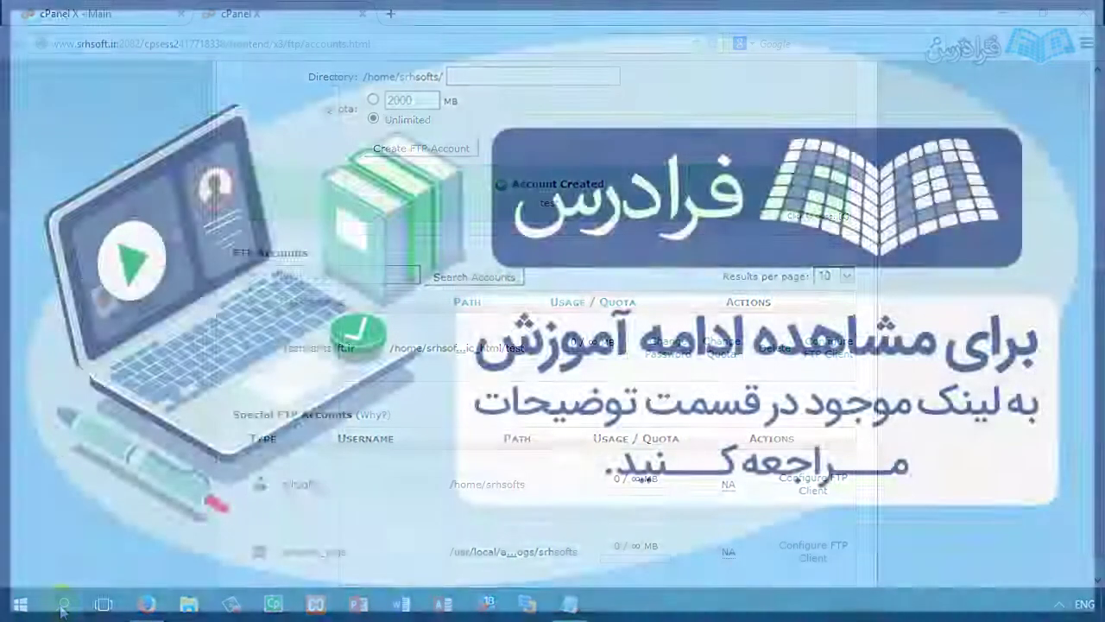